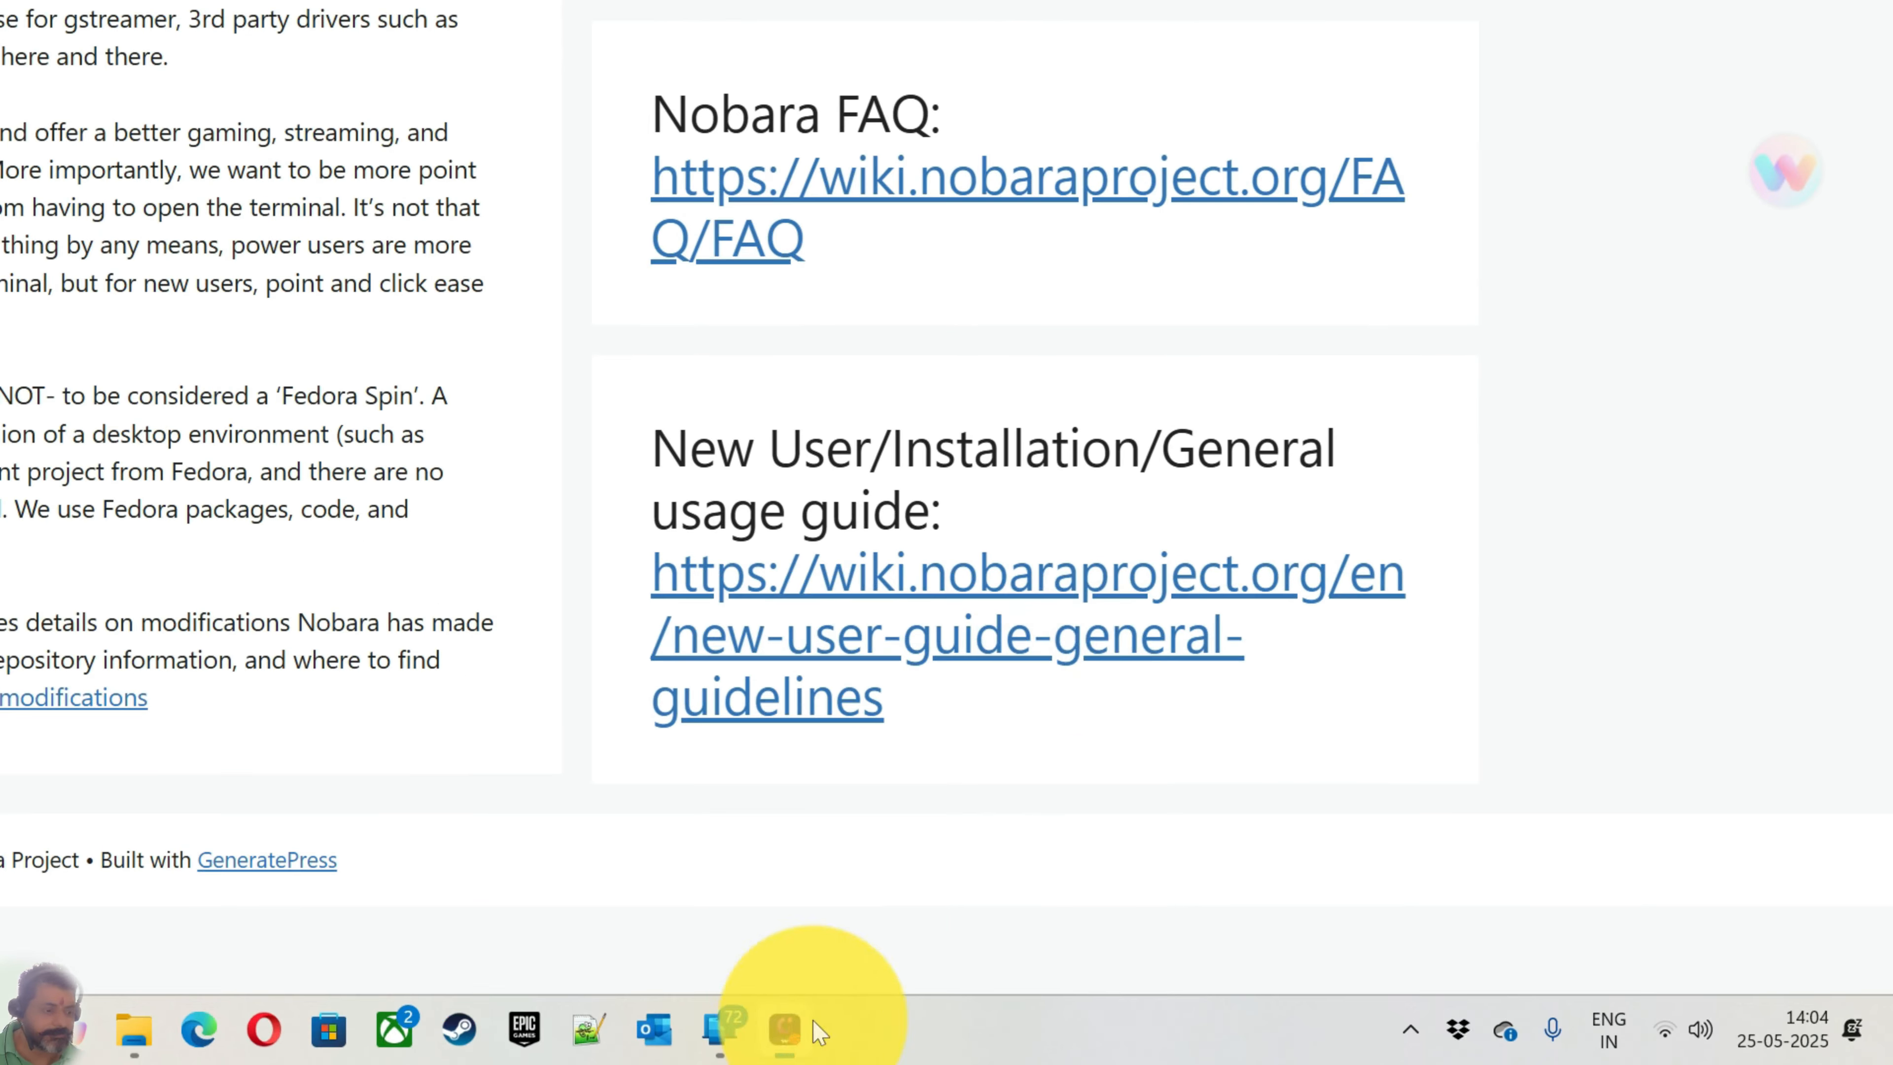
Step: Circle and underline the Download Nobara link on the website with the red screen pen
click(811, 1023)
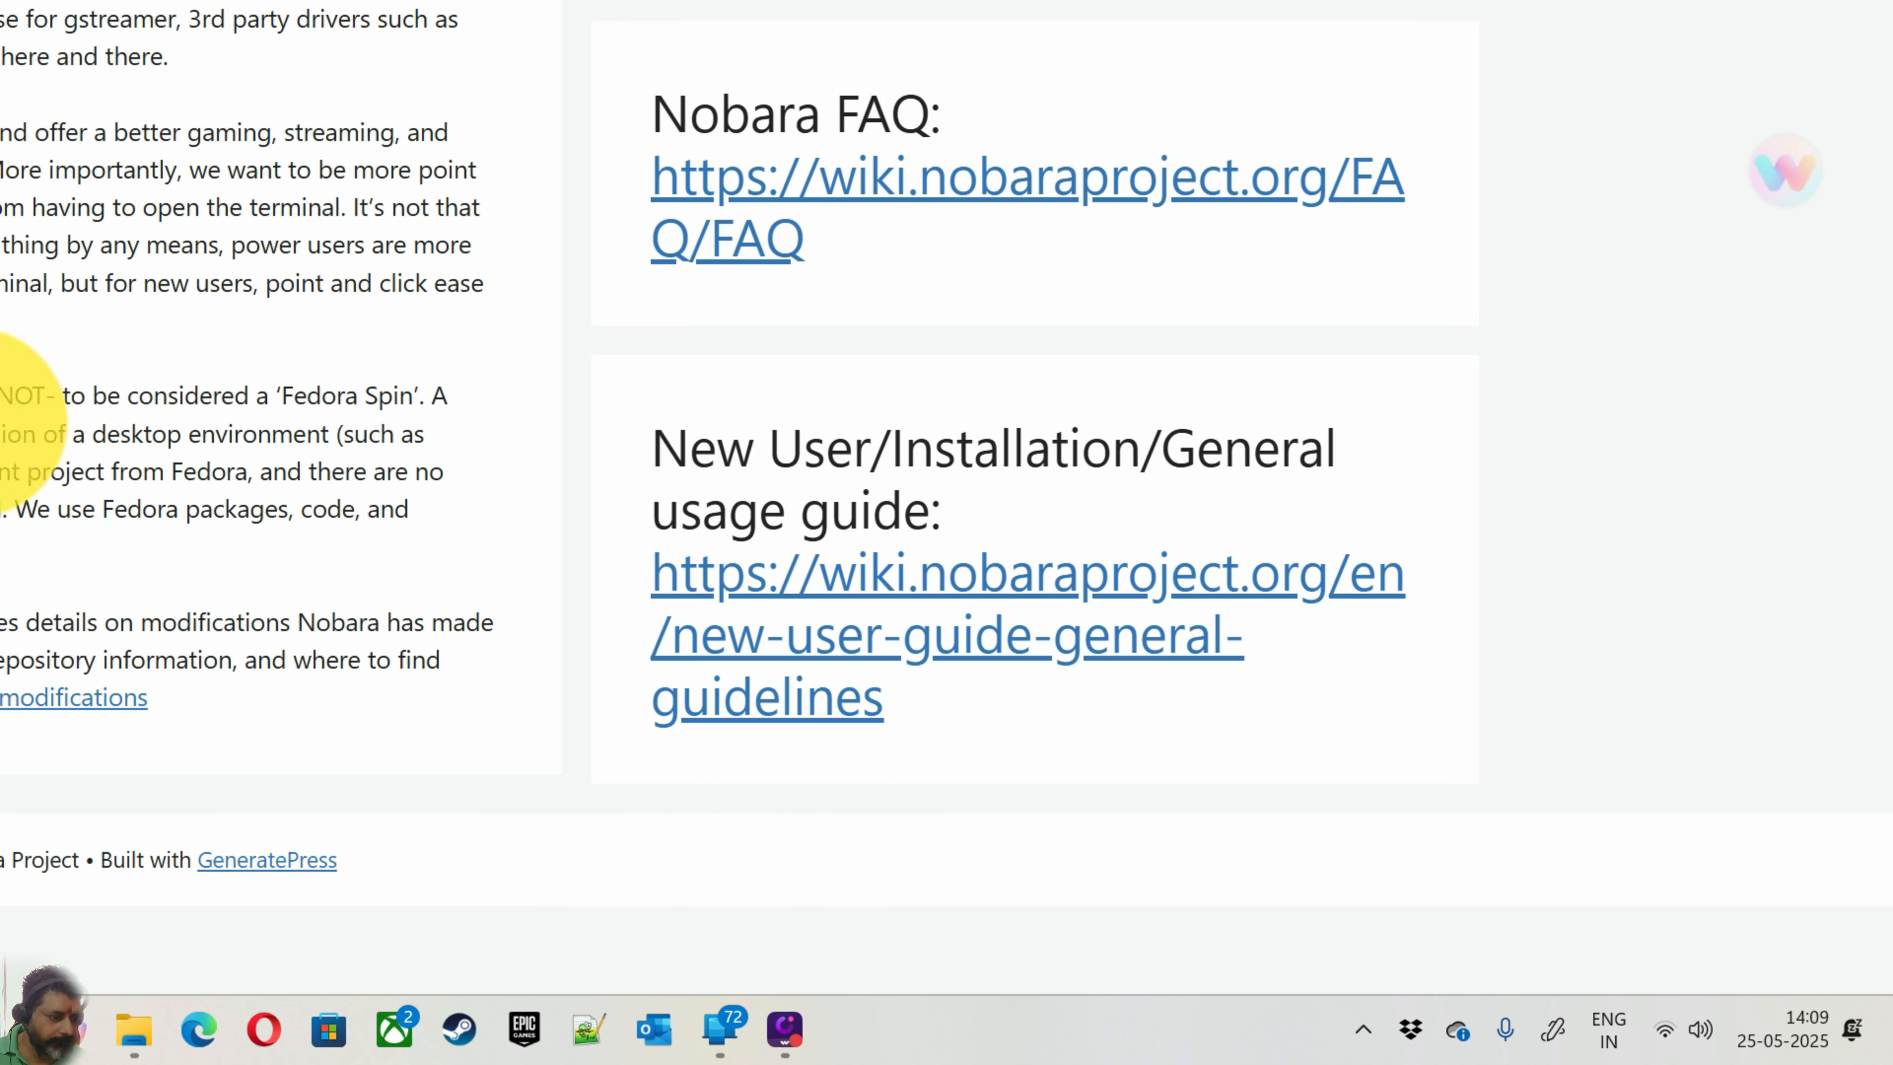
mouse_move(1114, 736)
mouse_down()
mouse_move(896, 393)
mouse_move(571, 718)
mouse_move(802, 730)
mouse_move(684, 655)
mouse_up()
drag(638, 737, 941, 771)
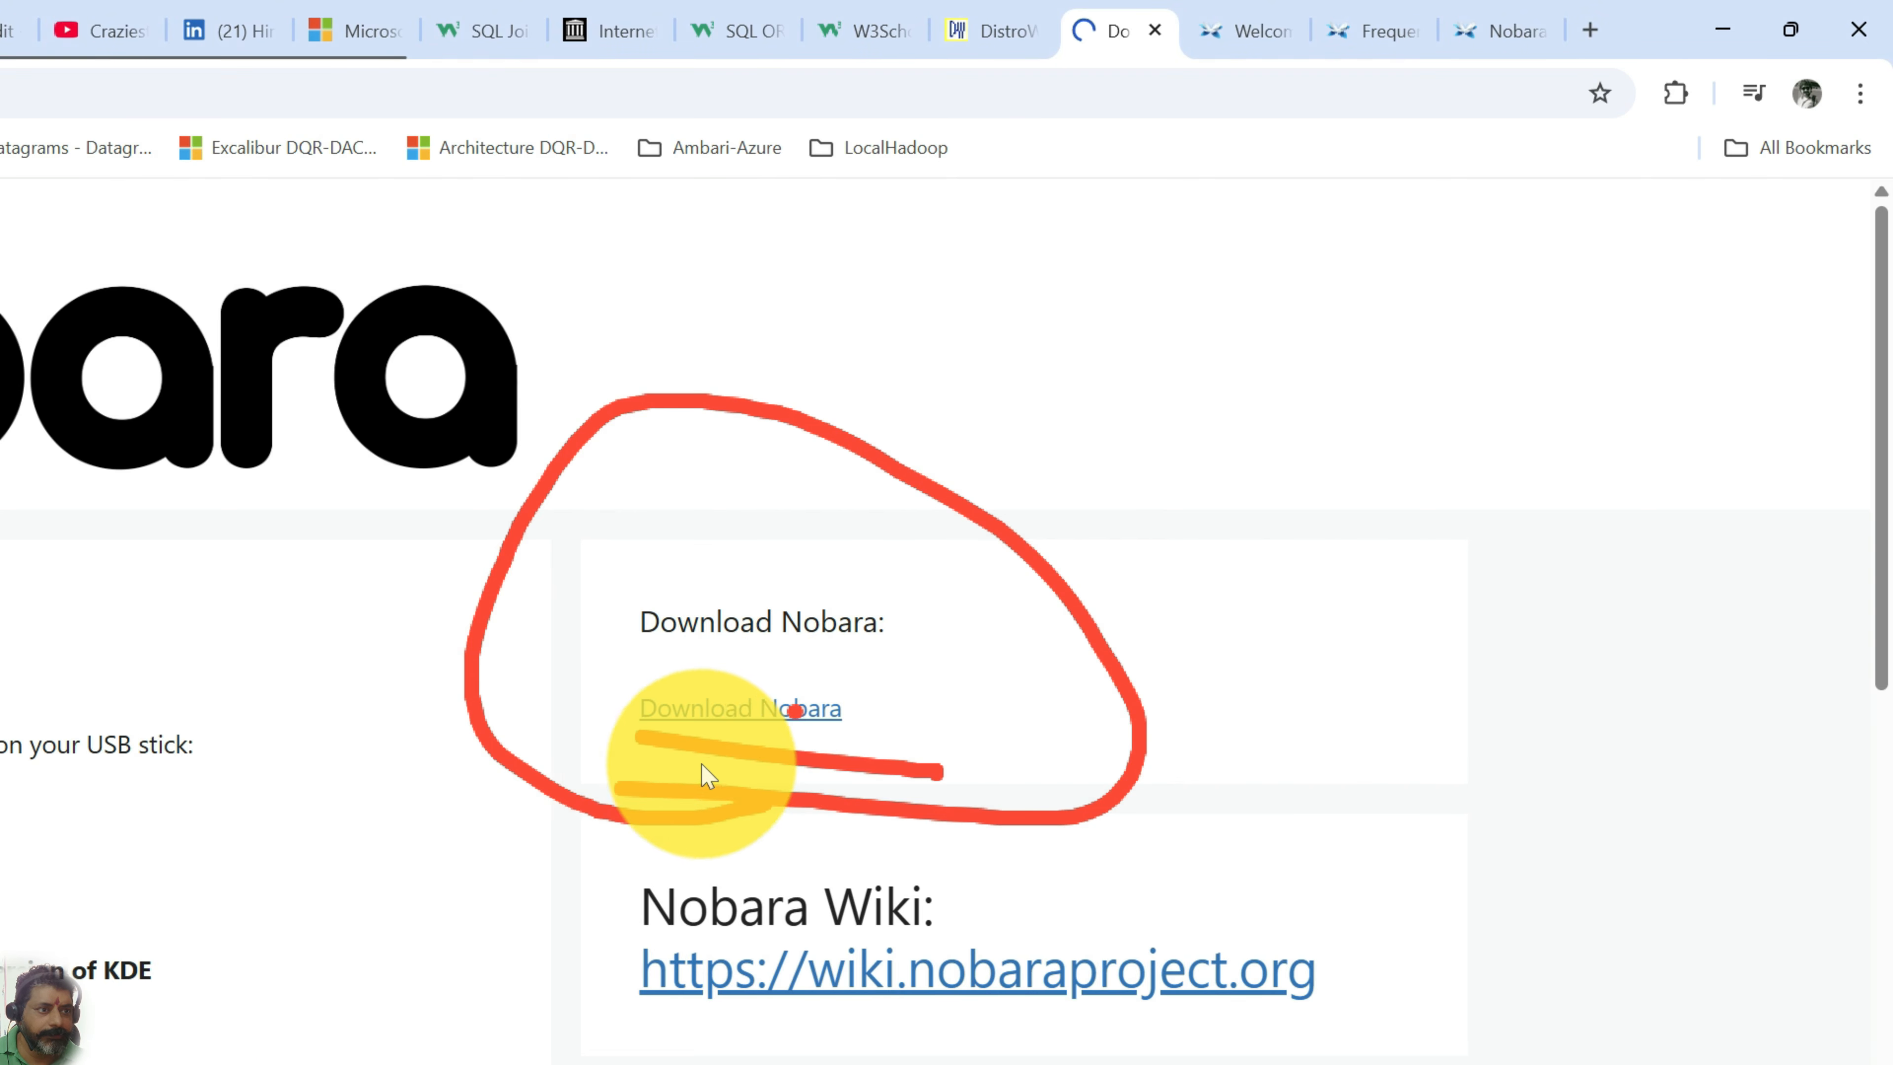
Step: Look through the Nobara download page, the project wiki's table of contents and the Frequently Asked Questions page
scroll(935, 619, down, 2)
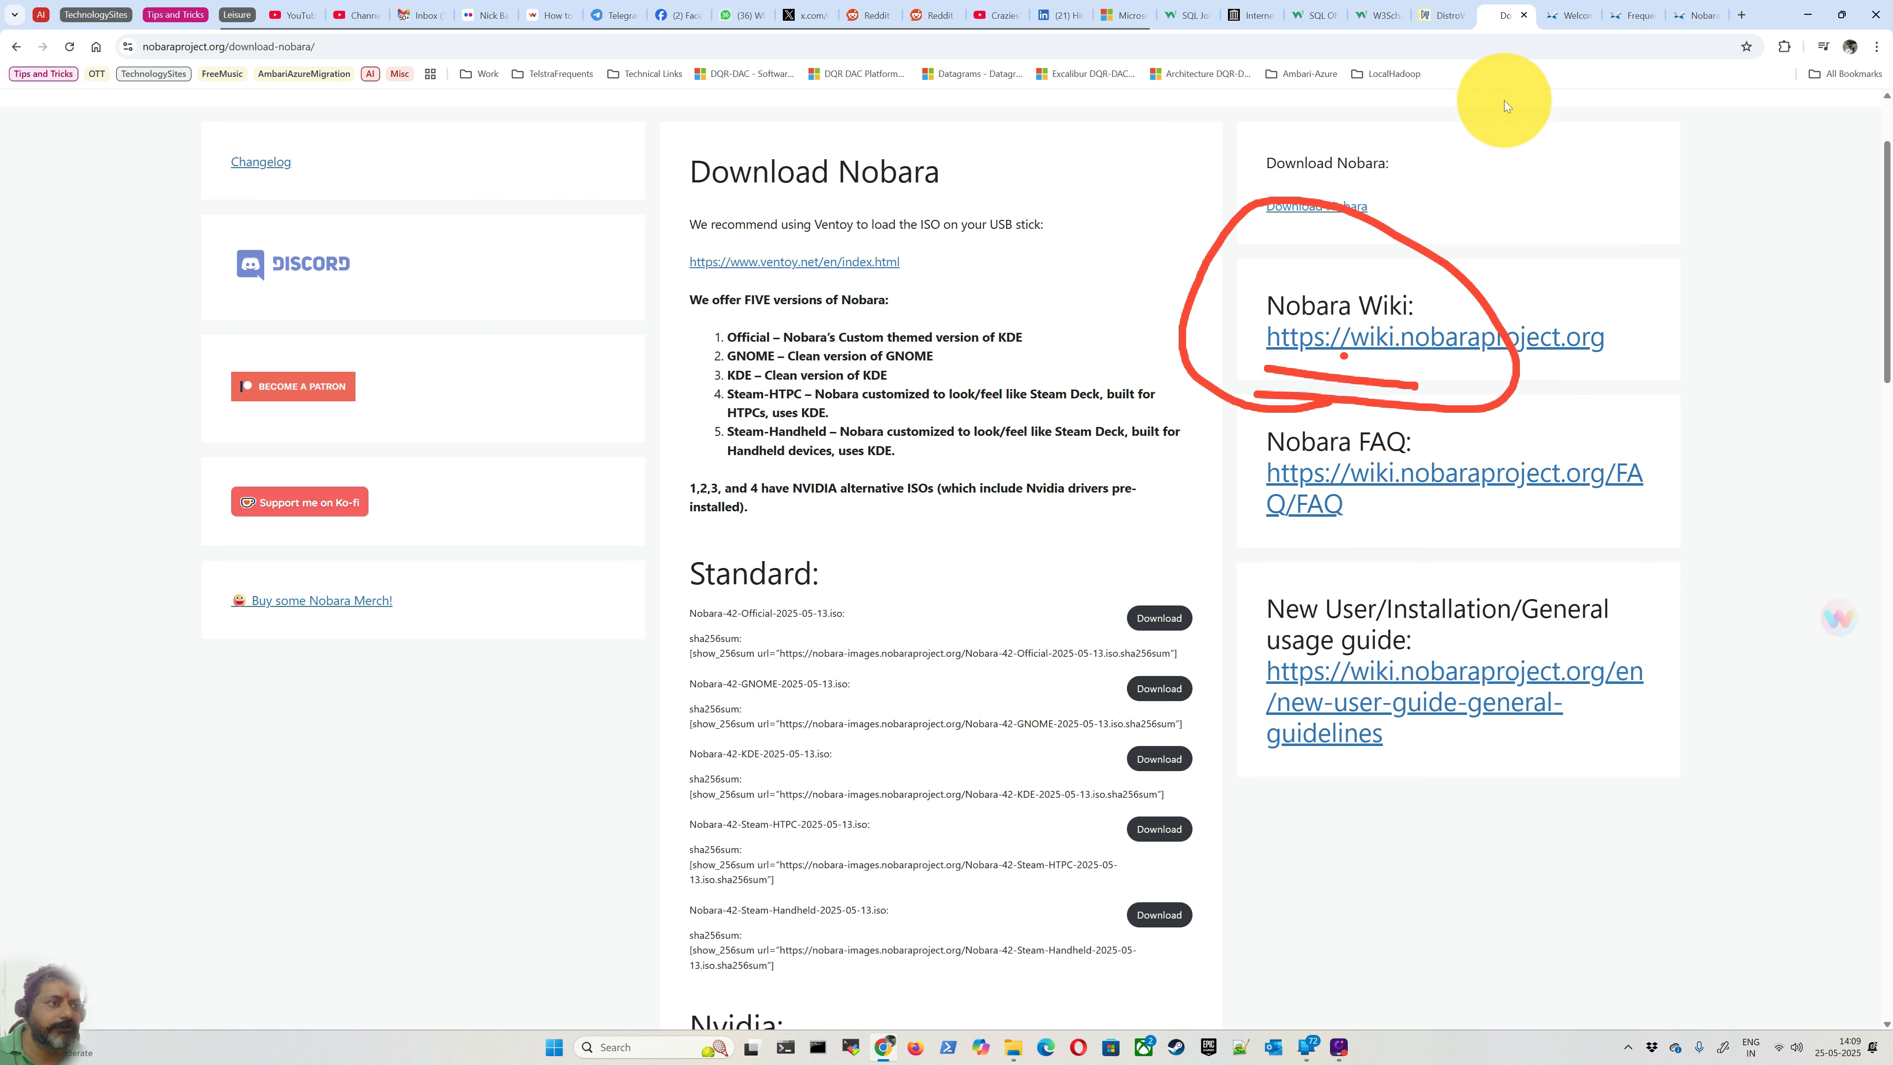
click(1568, 14)
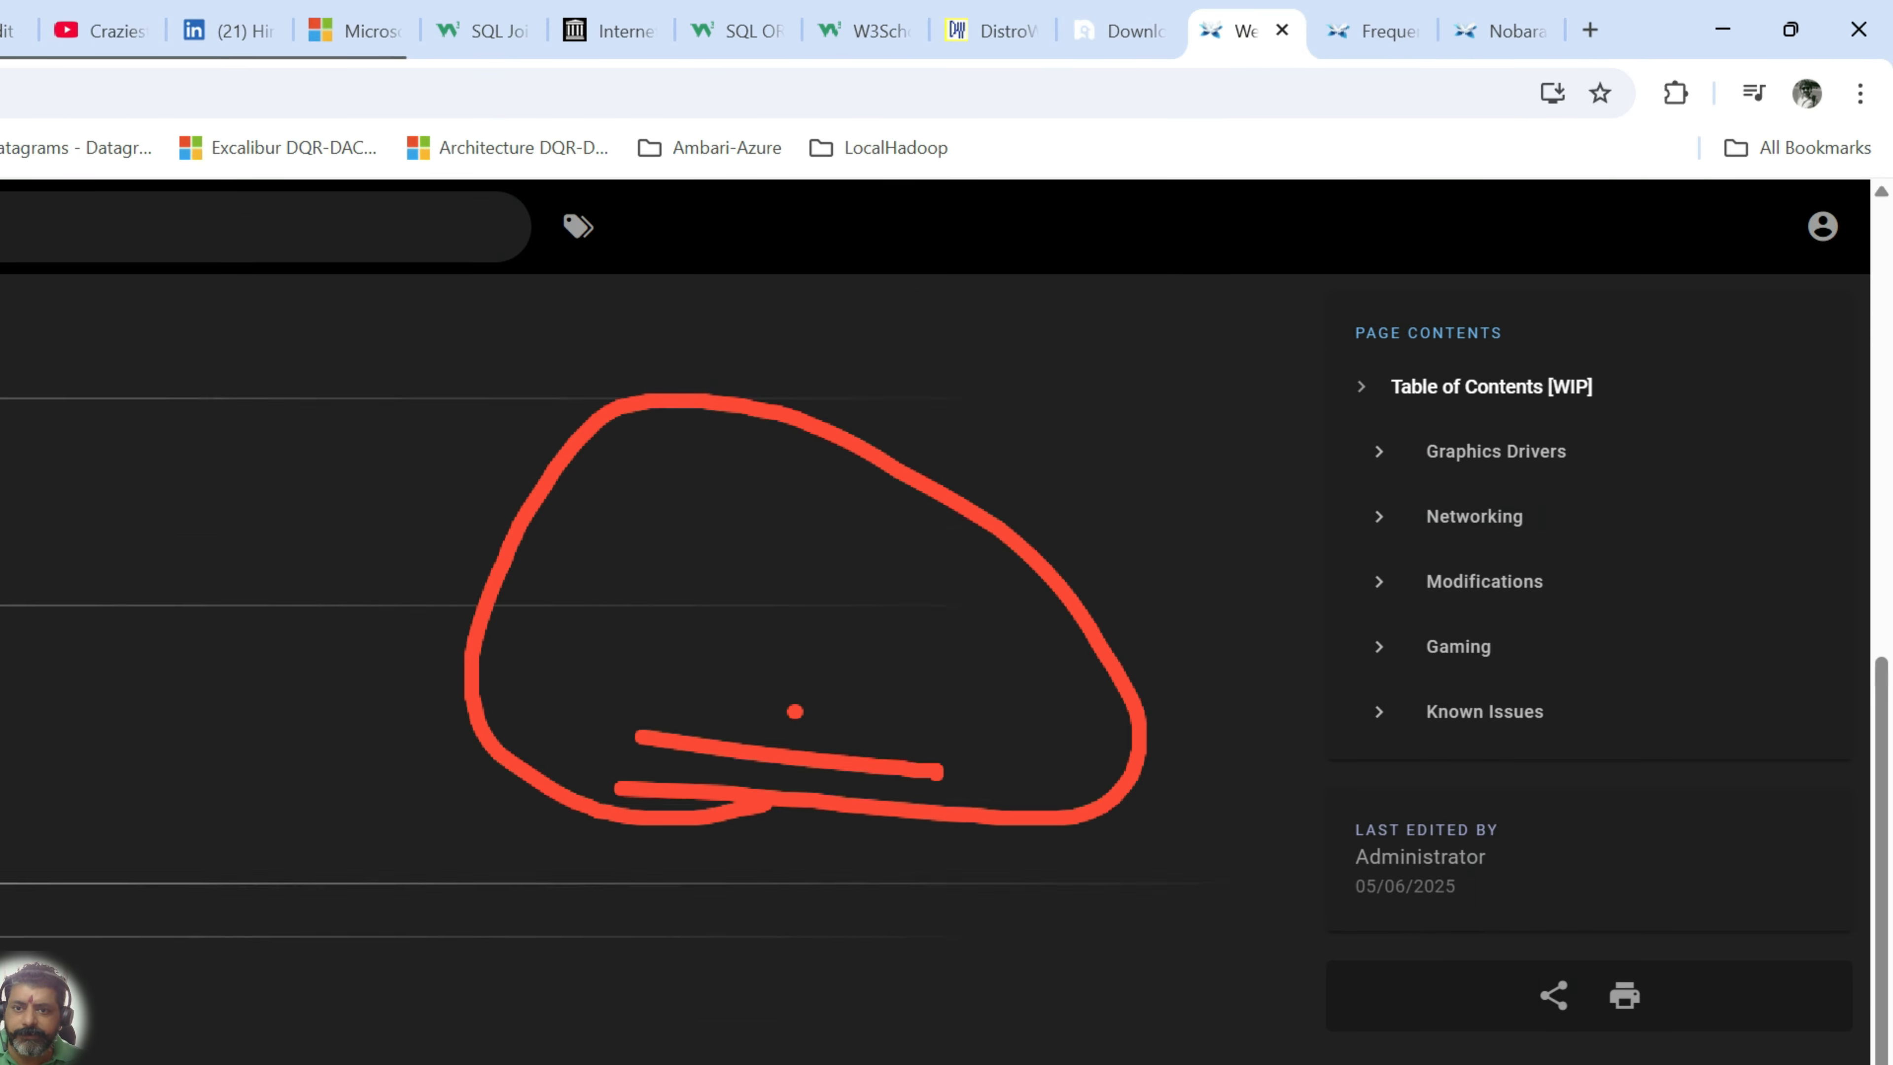
scroll(330, 654, down, 15)
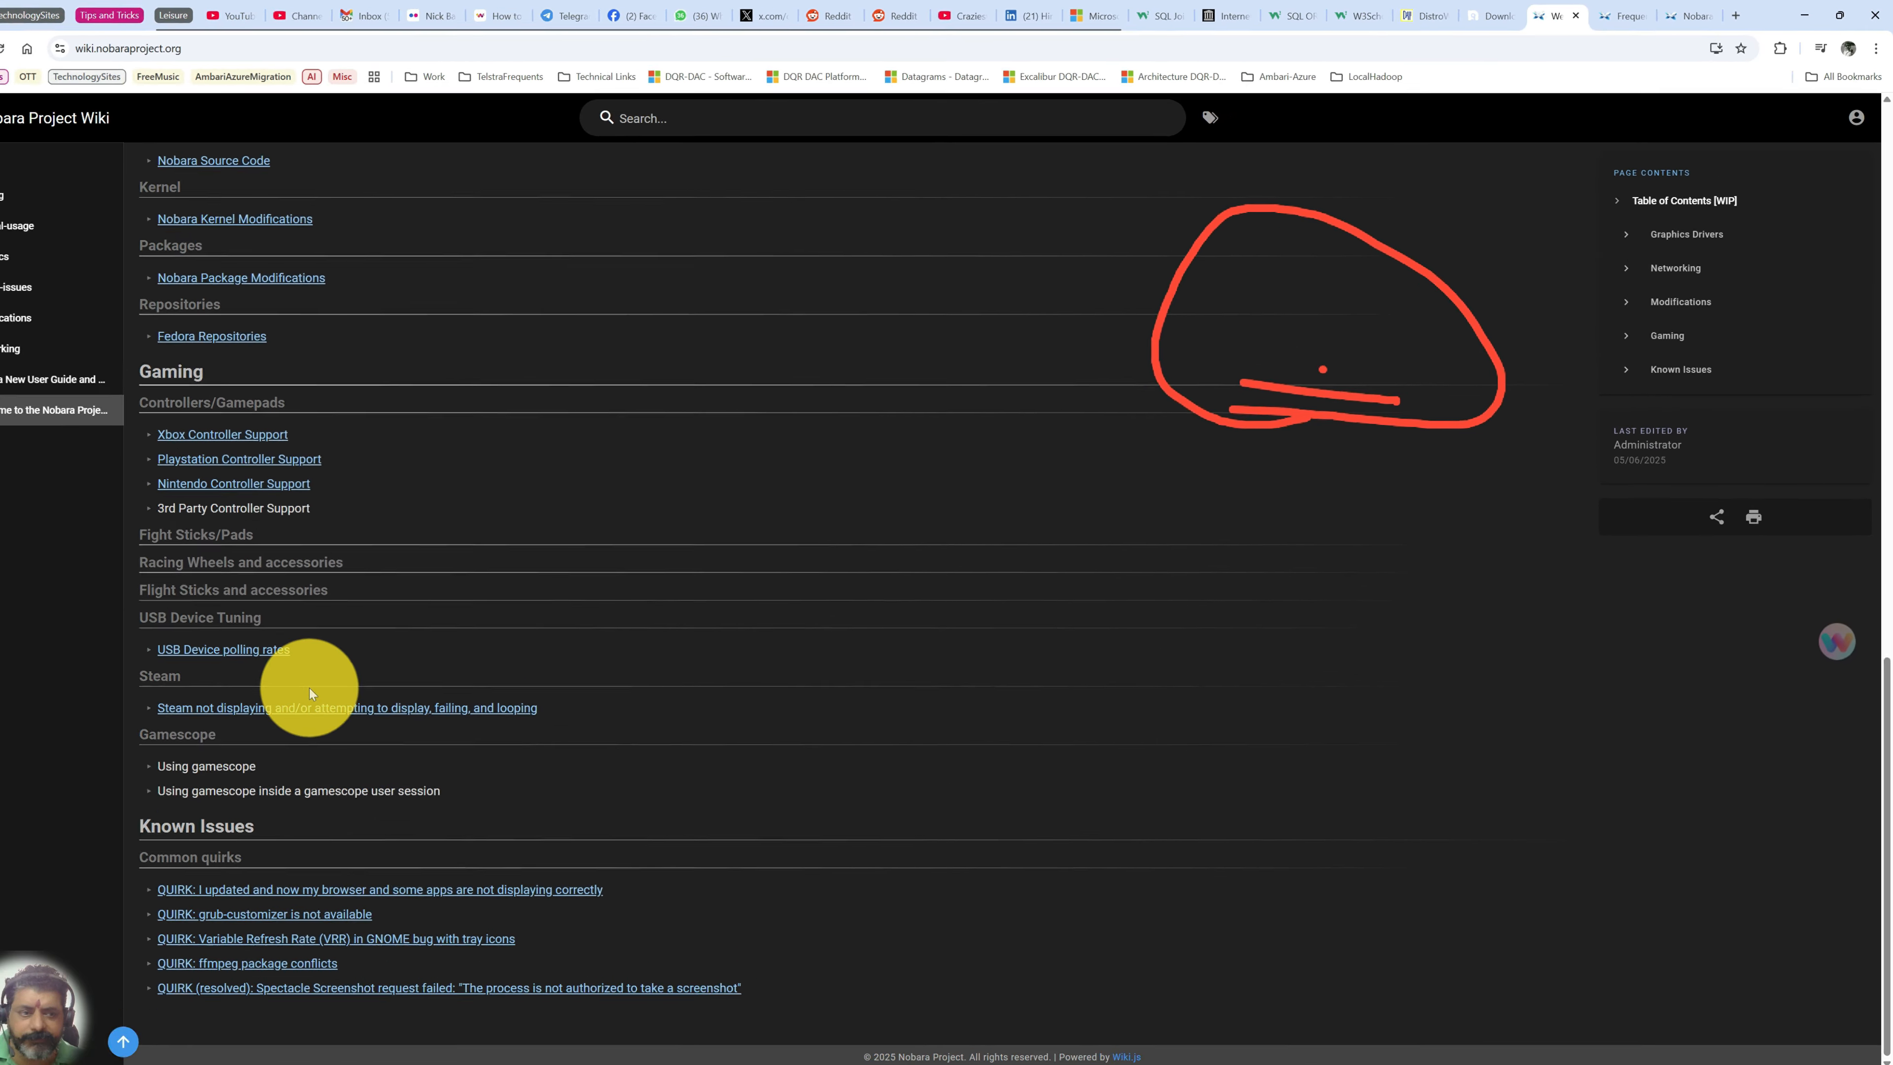
click(1613, 15)
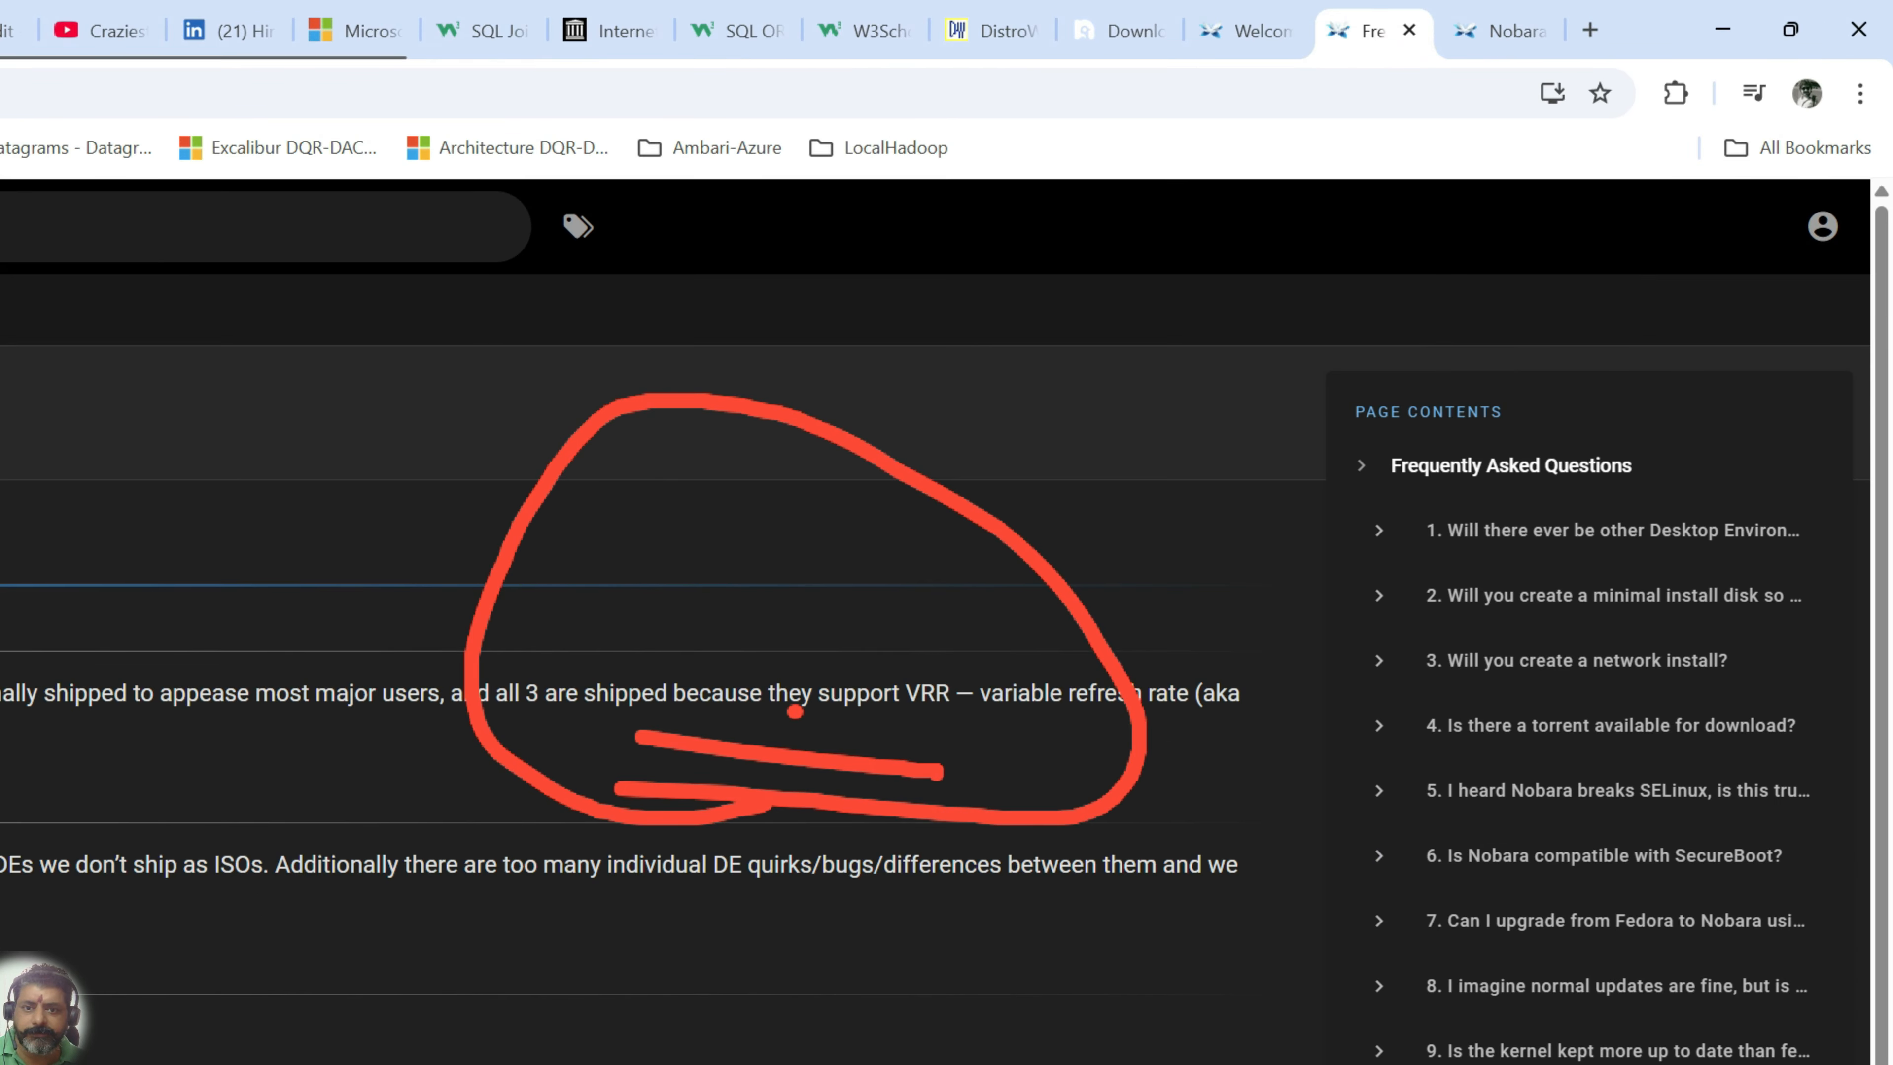
scroll(554, 887, down, 10)
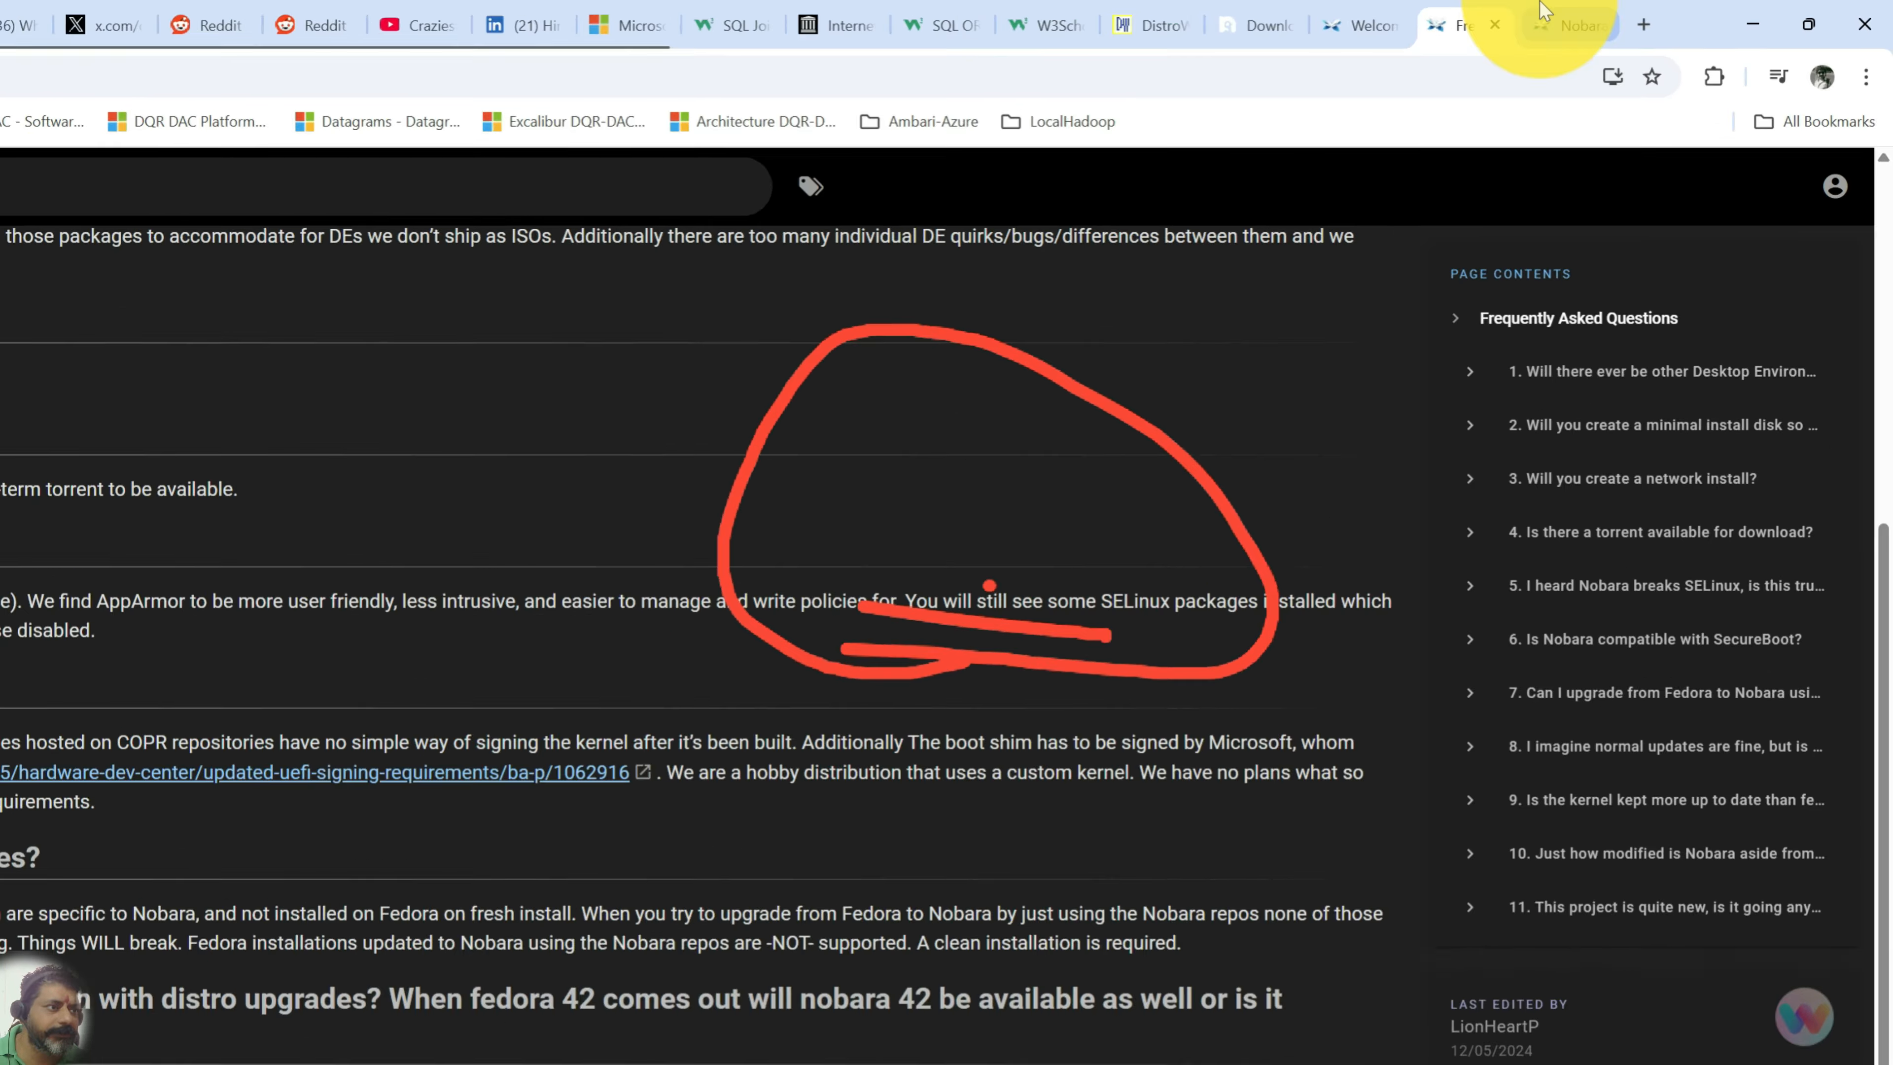
Step: Read through the Nobara new user guide, covering installation, first steps after installation and driver setup
click(1542, 10)
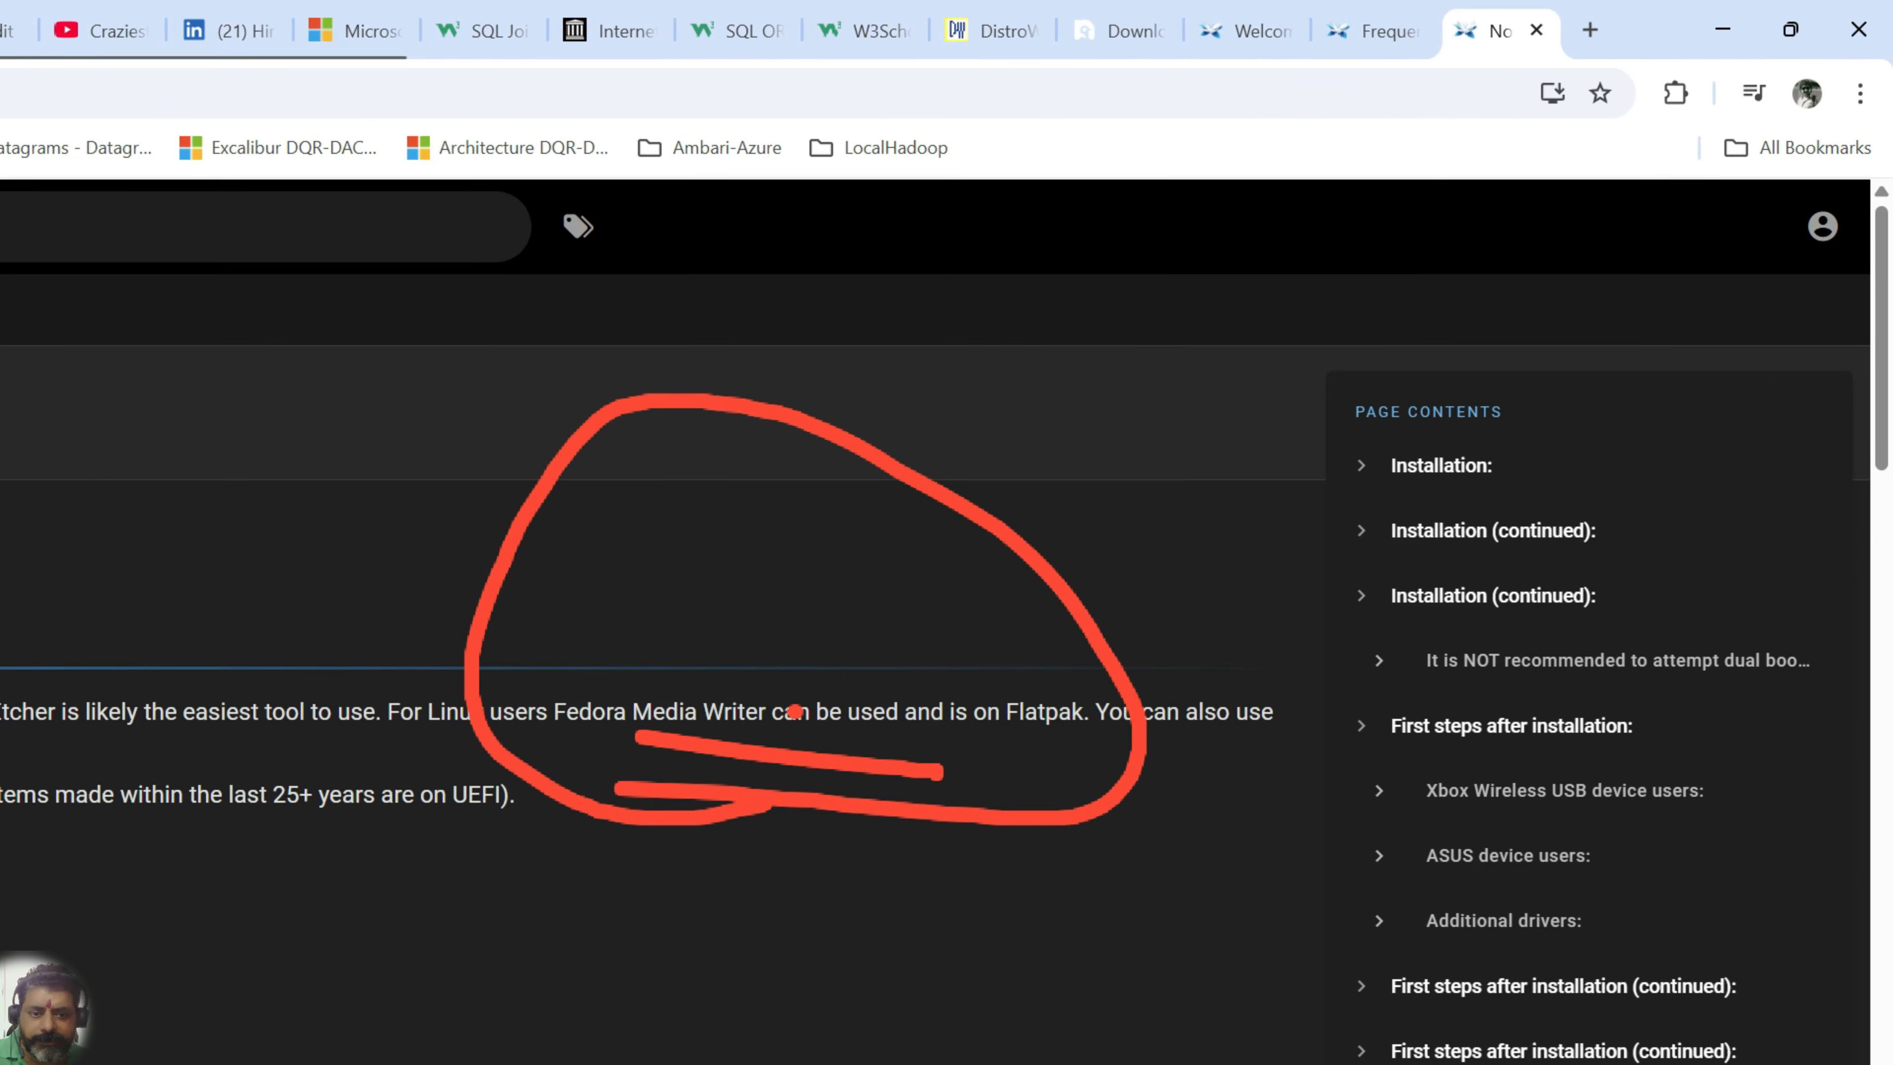
scroll(656, 715, down, 10)
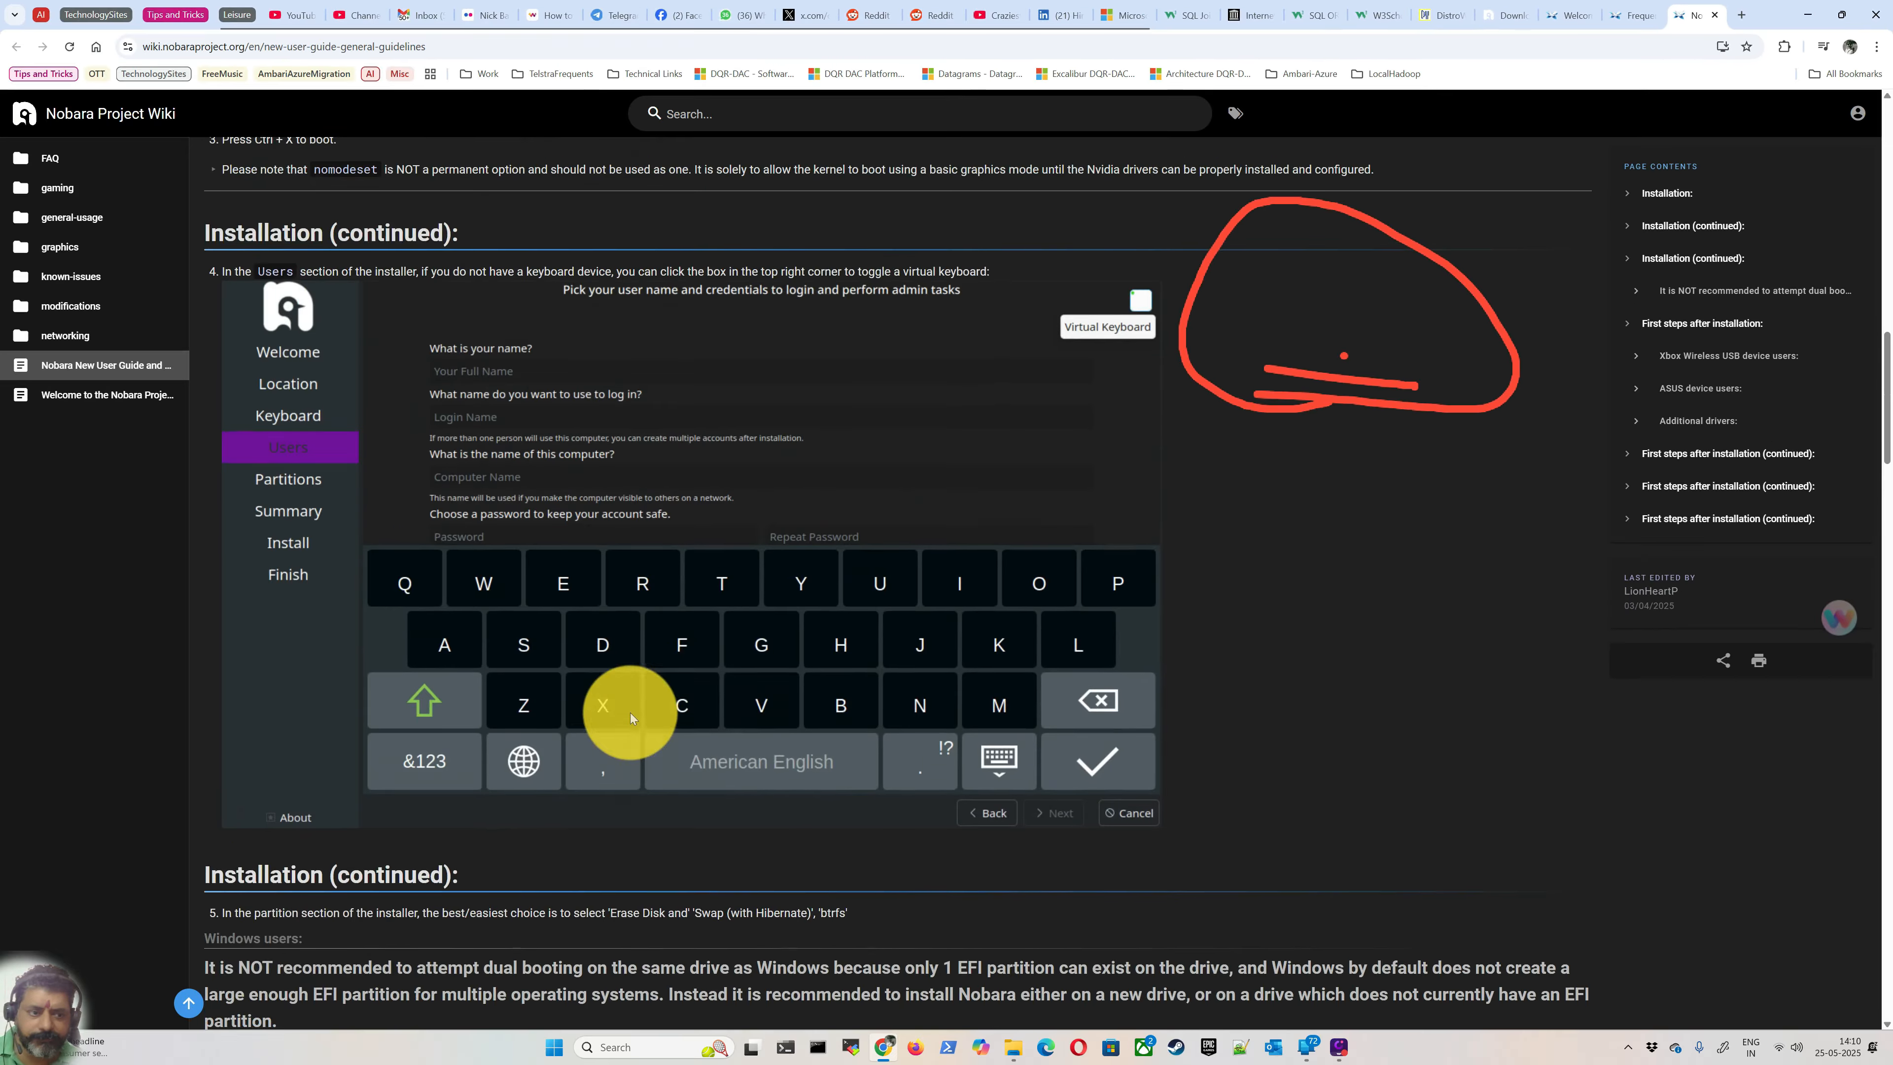
scroll(747, 689, up, 5)
scroll(747, 690, down, 9)
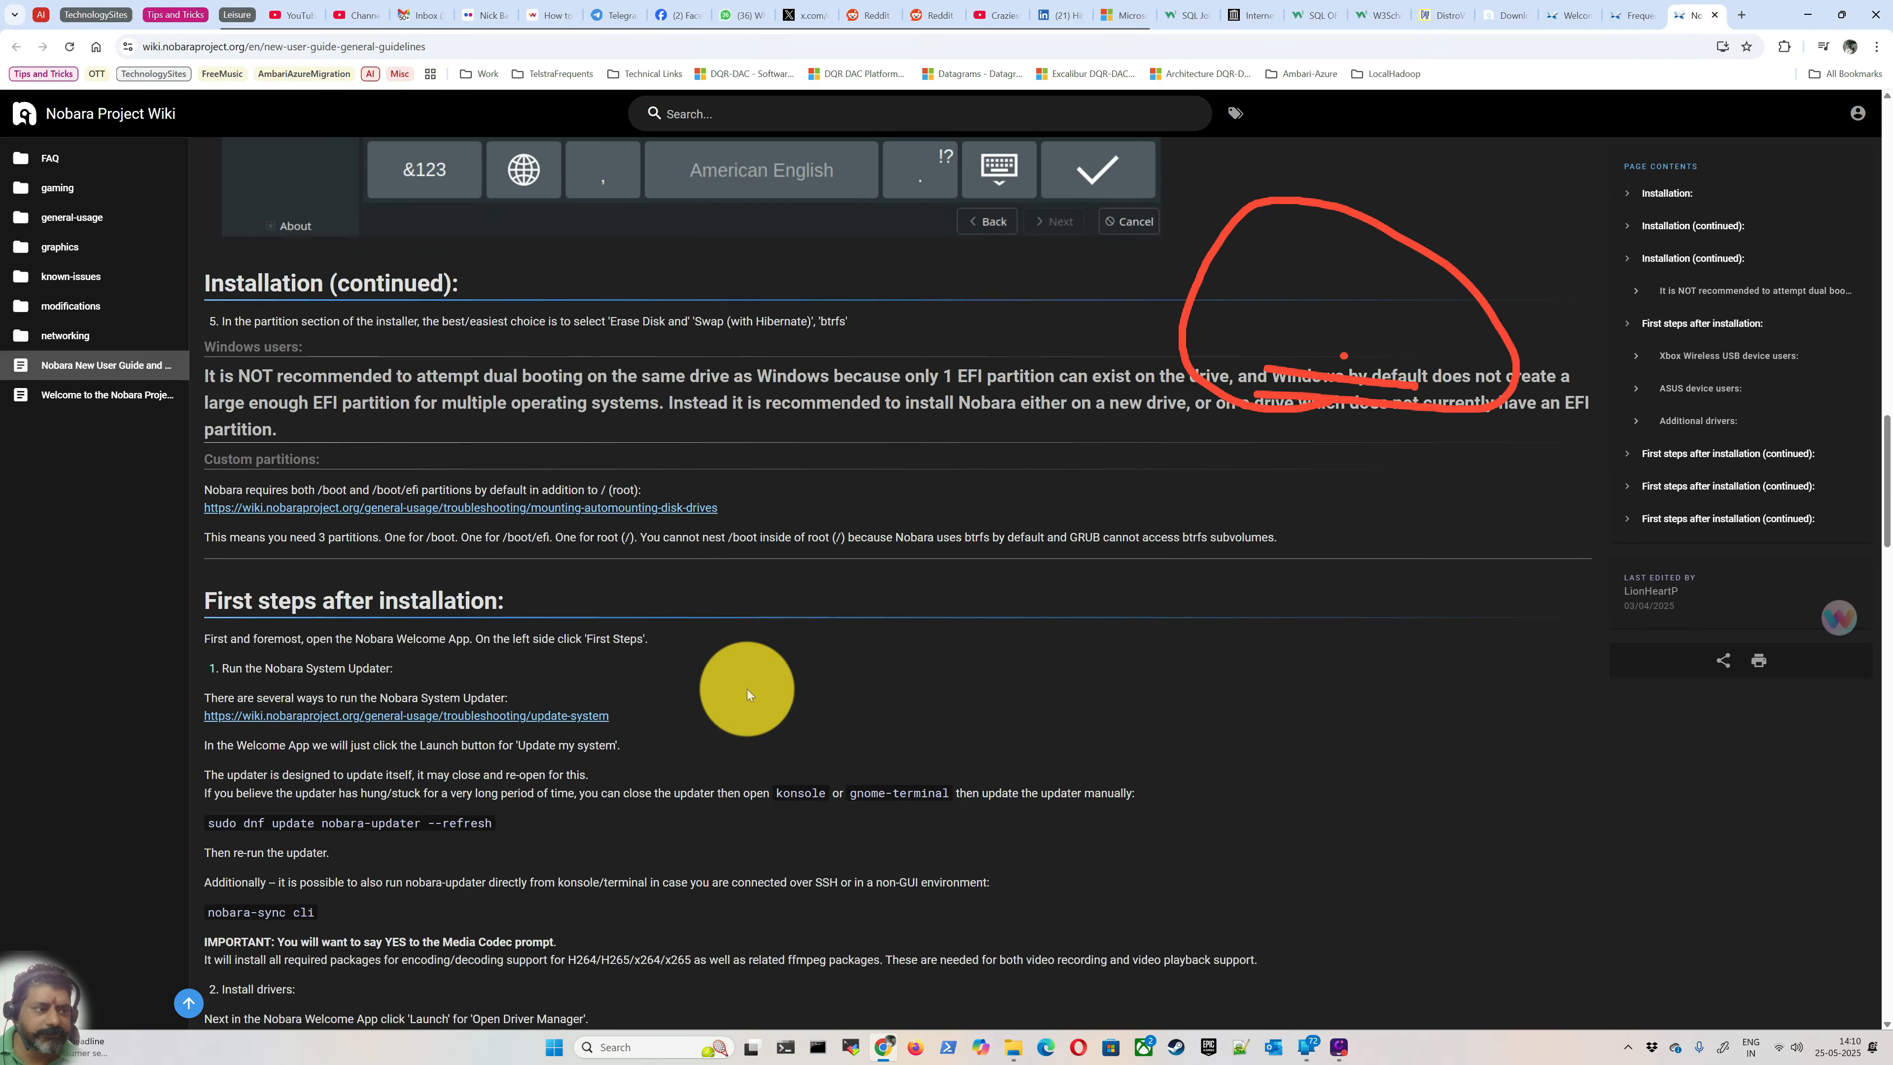
scroll(780, 865, down, 7)
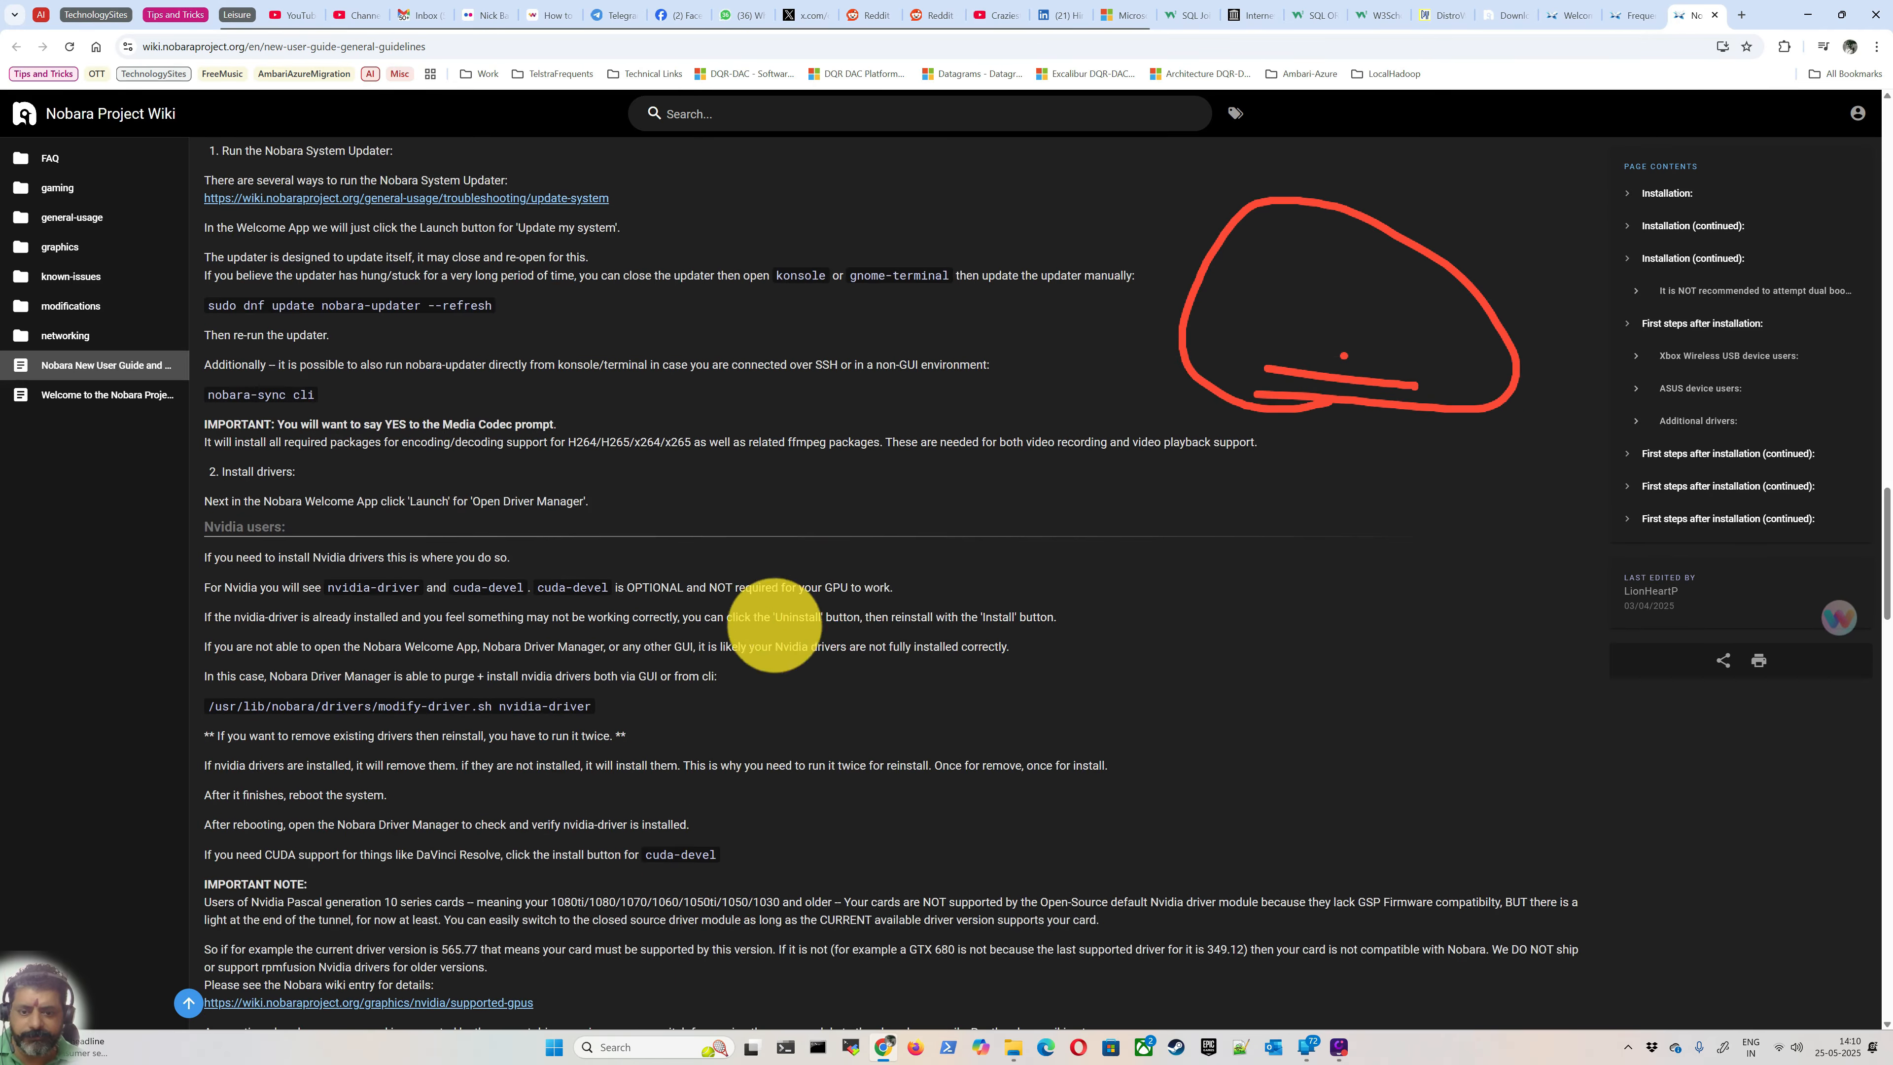
scroll(901, 628, down, 8)
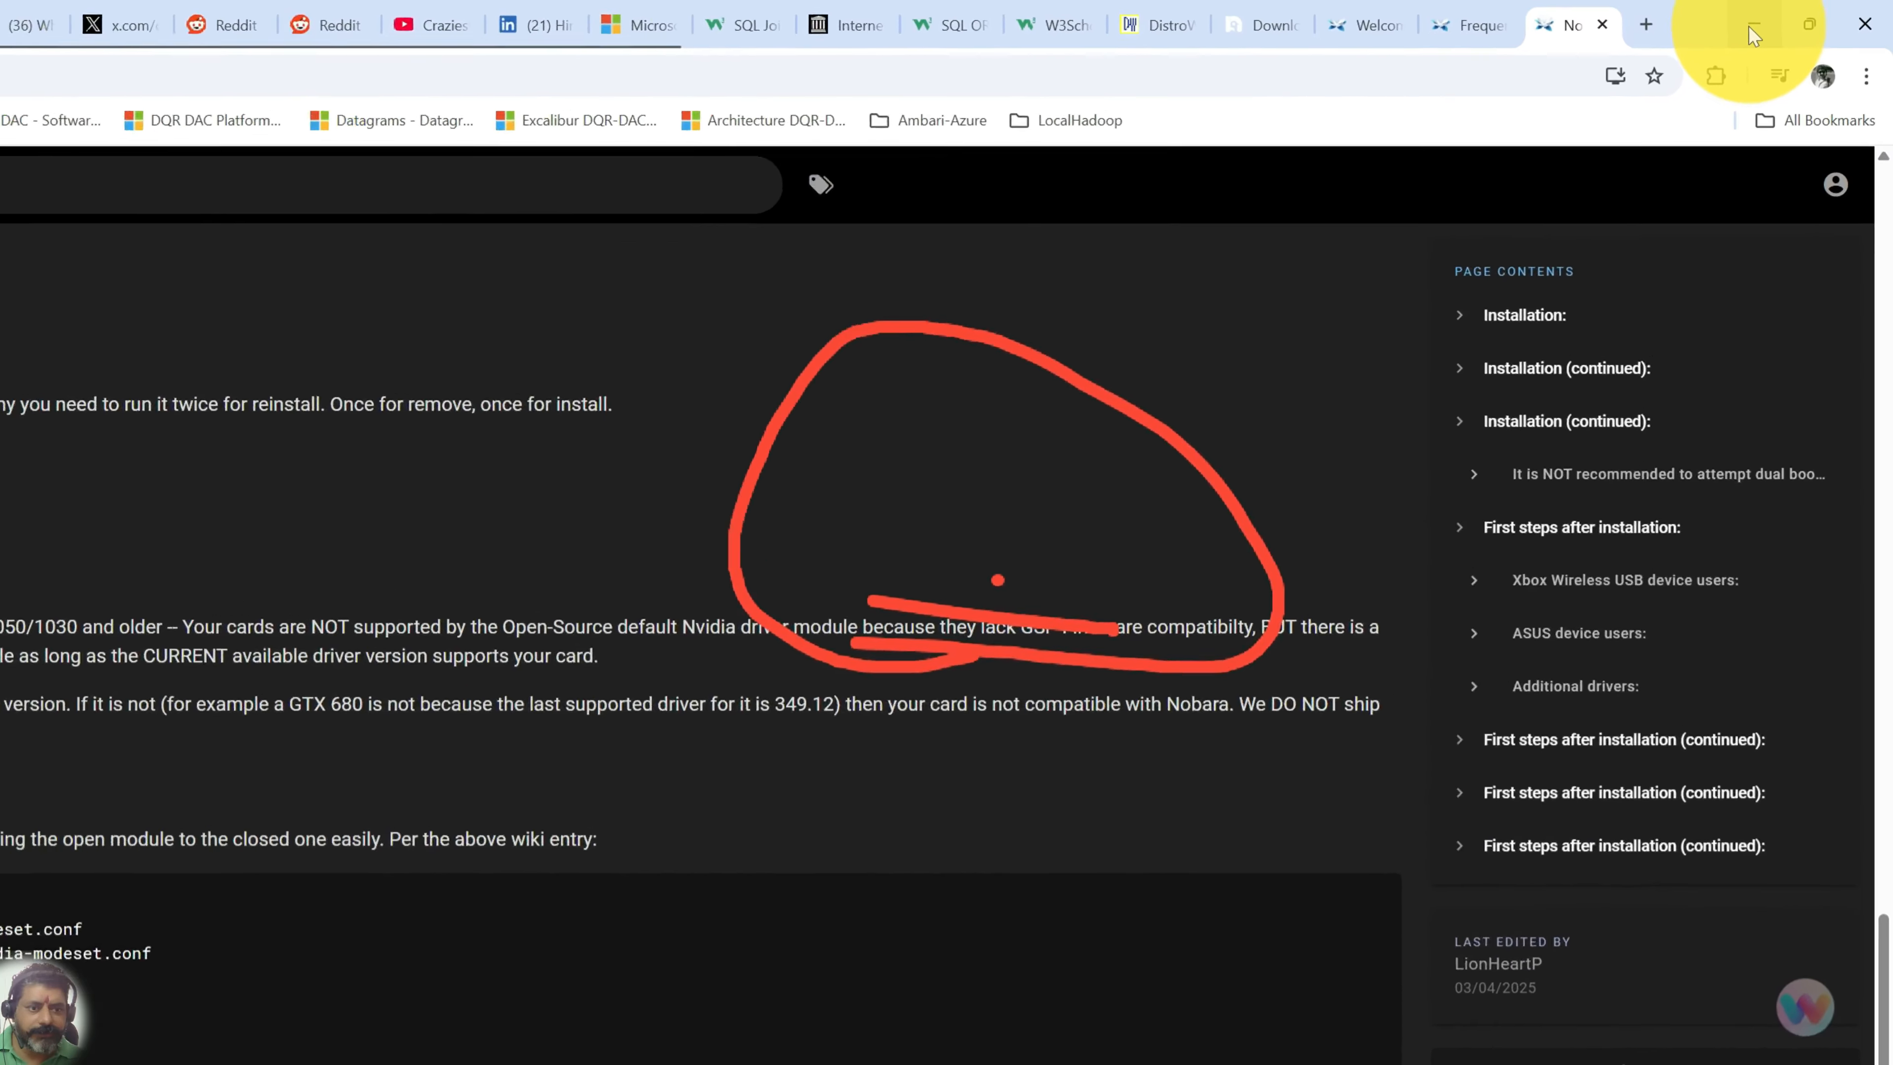
Step: Minimize the browser and erase the red pen marks from the screen
click(1793, 21)
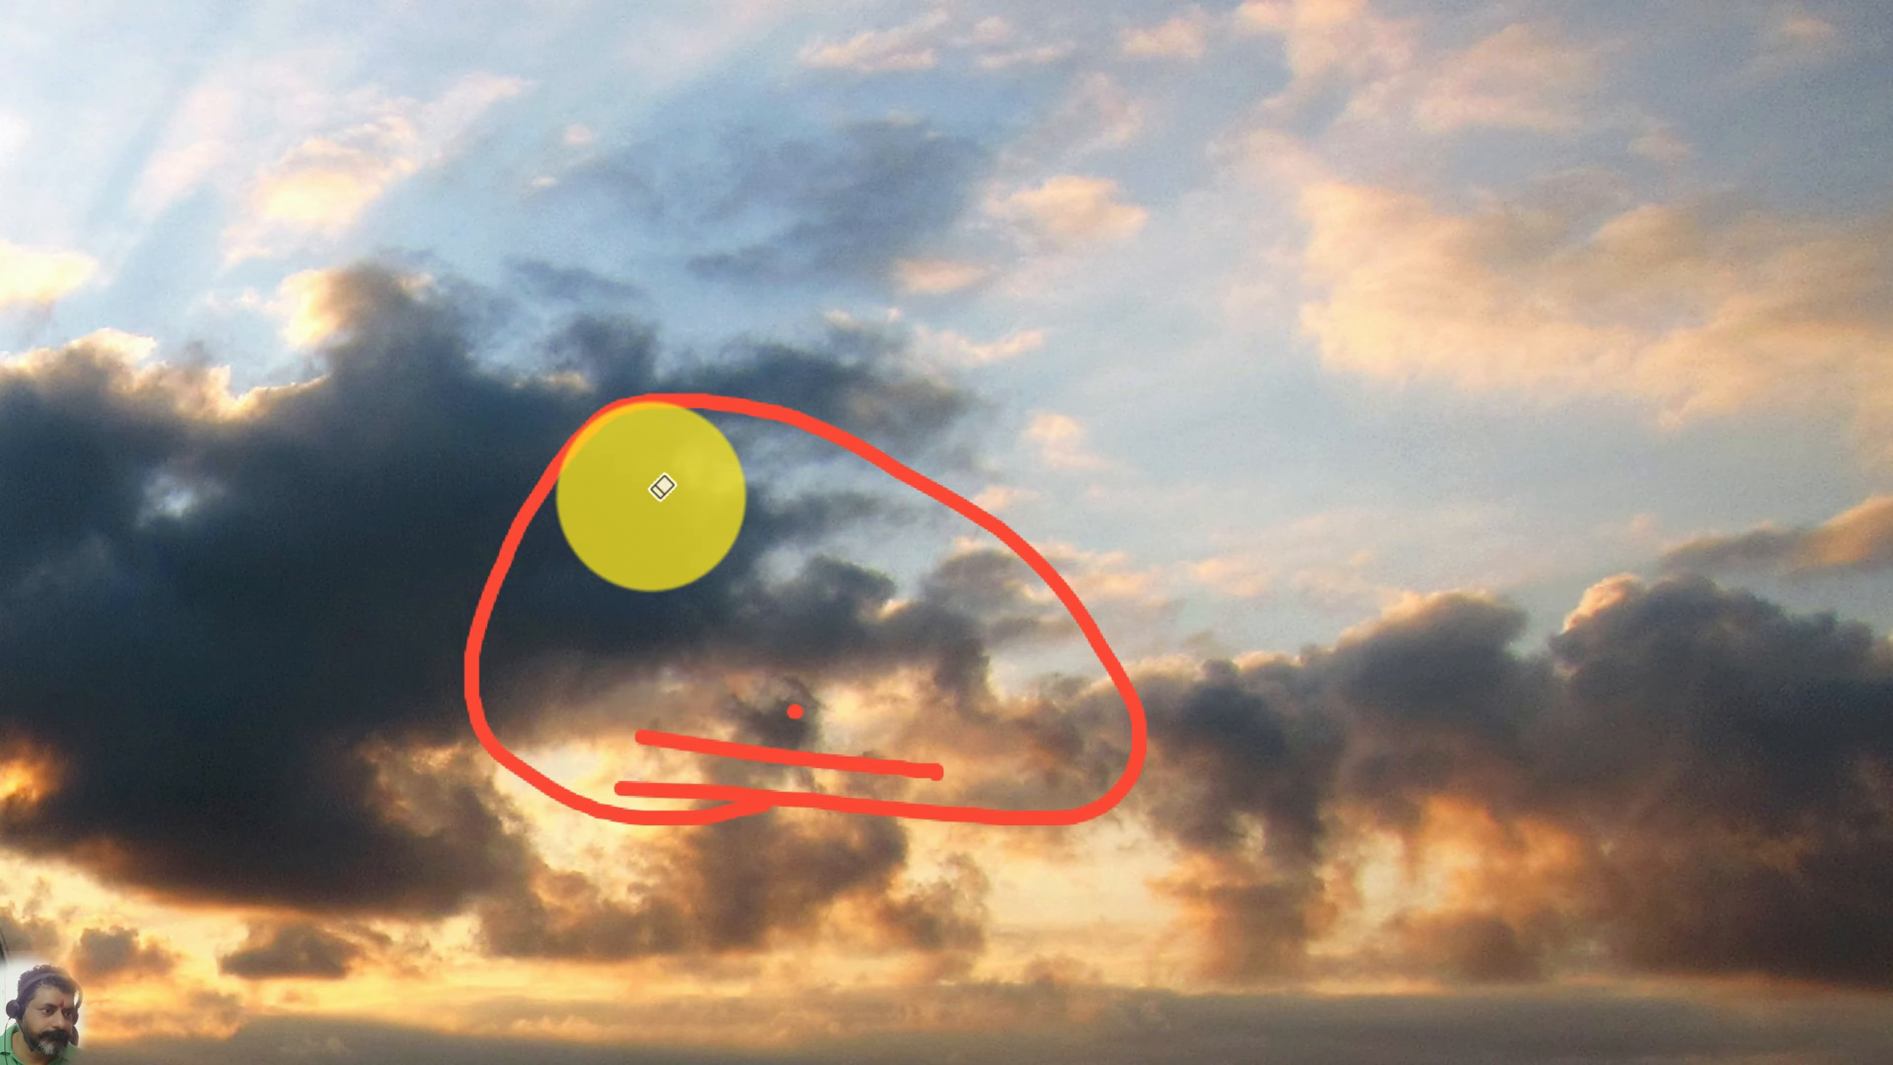
drag(718, 816, 805, 688)
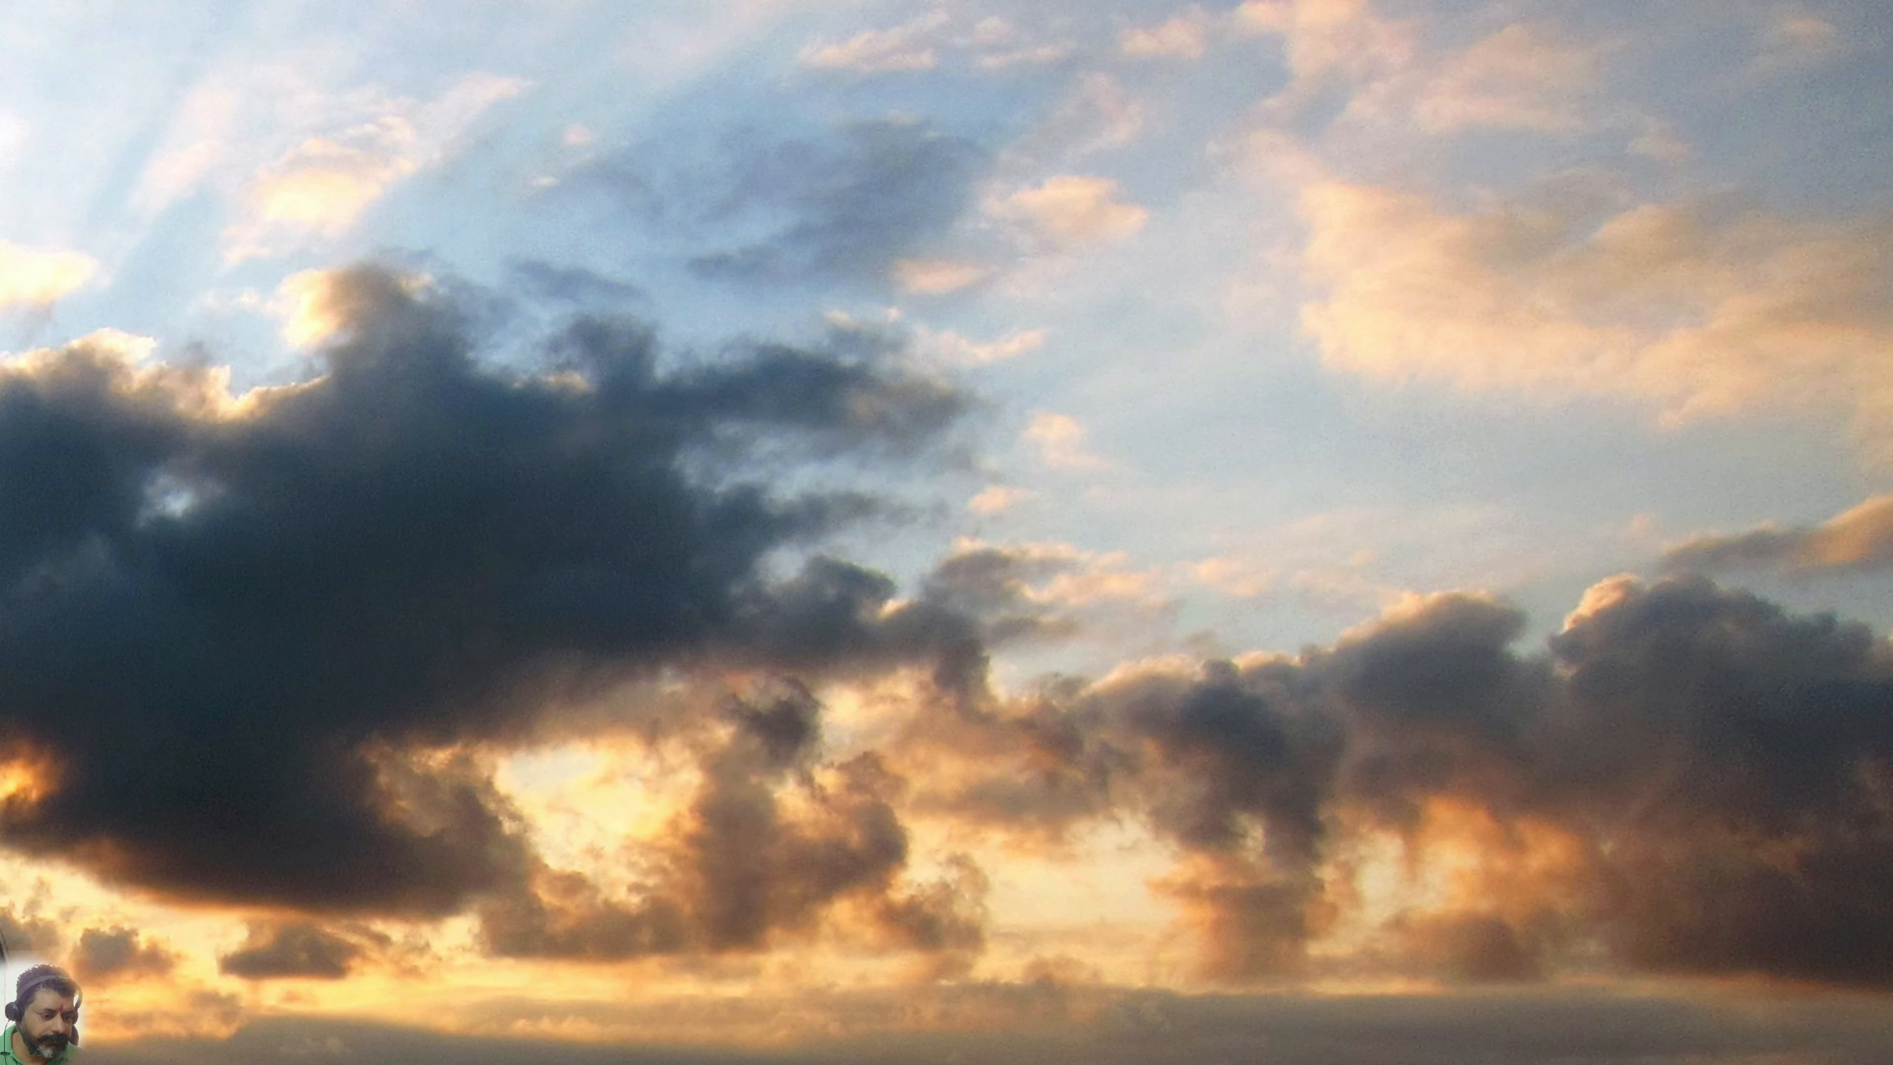
Step: Launch VMware Workstation Pro and start a new virtual machine with the Typical configuration
key(super)
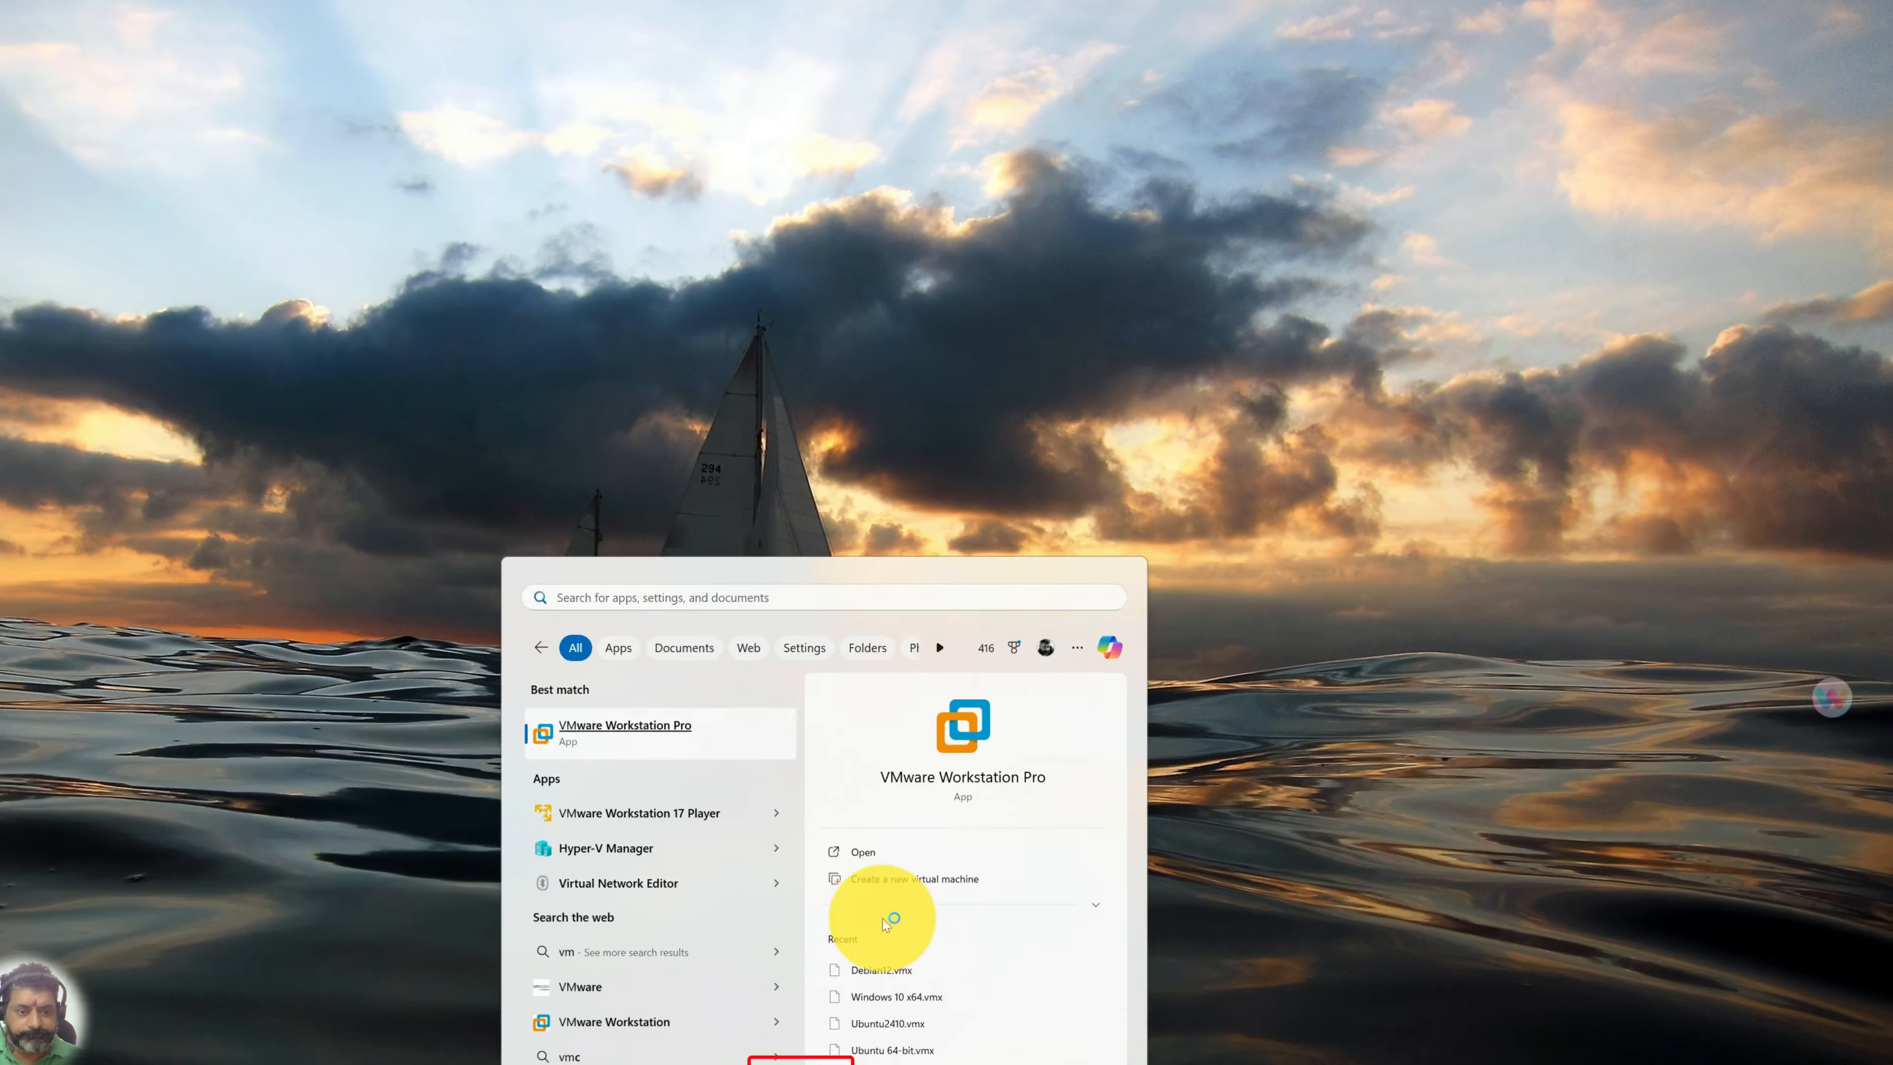
click(865, 909)
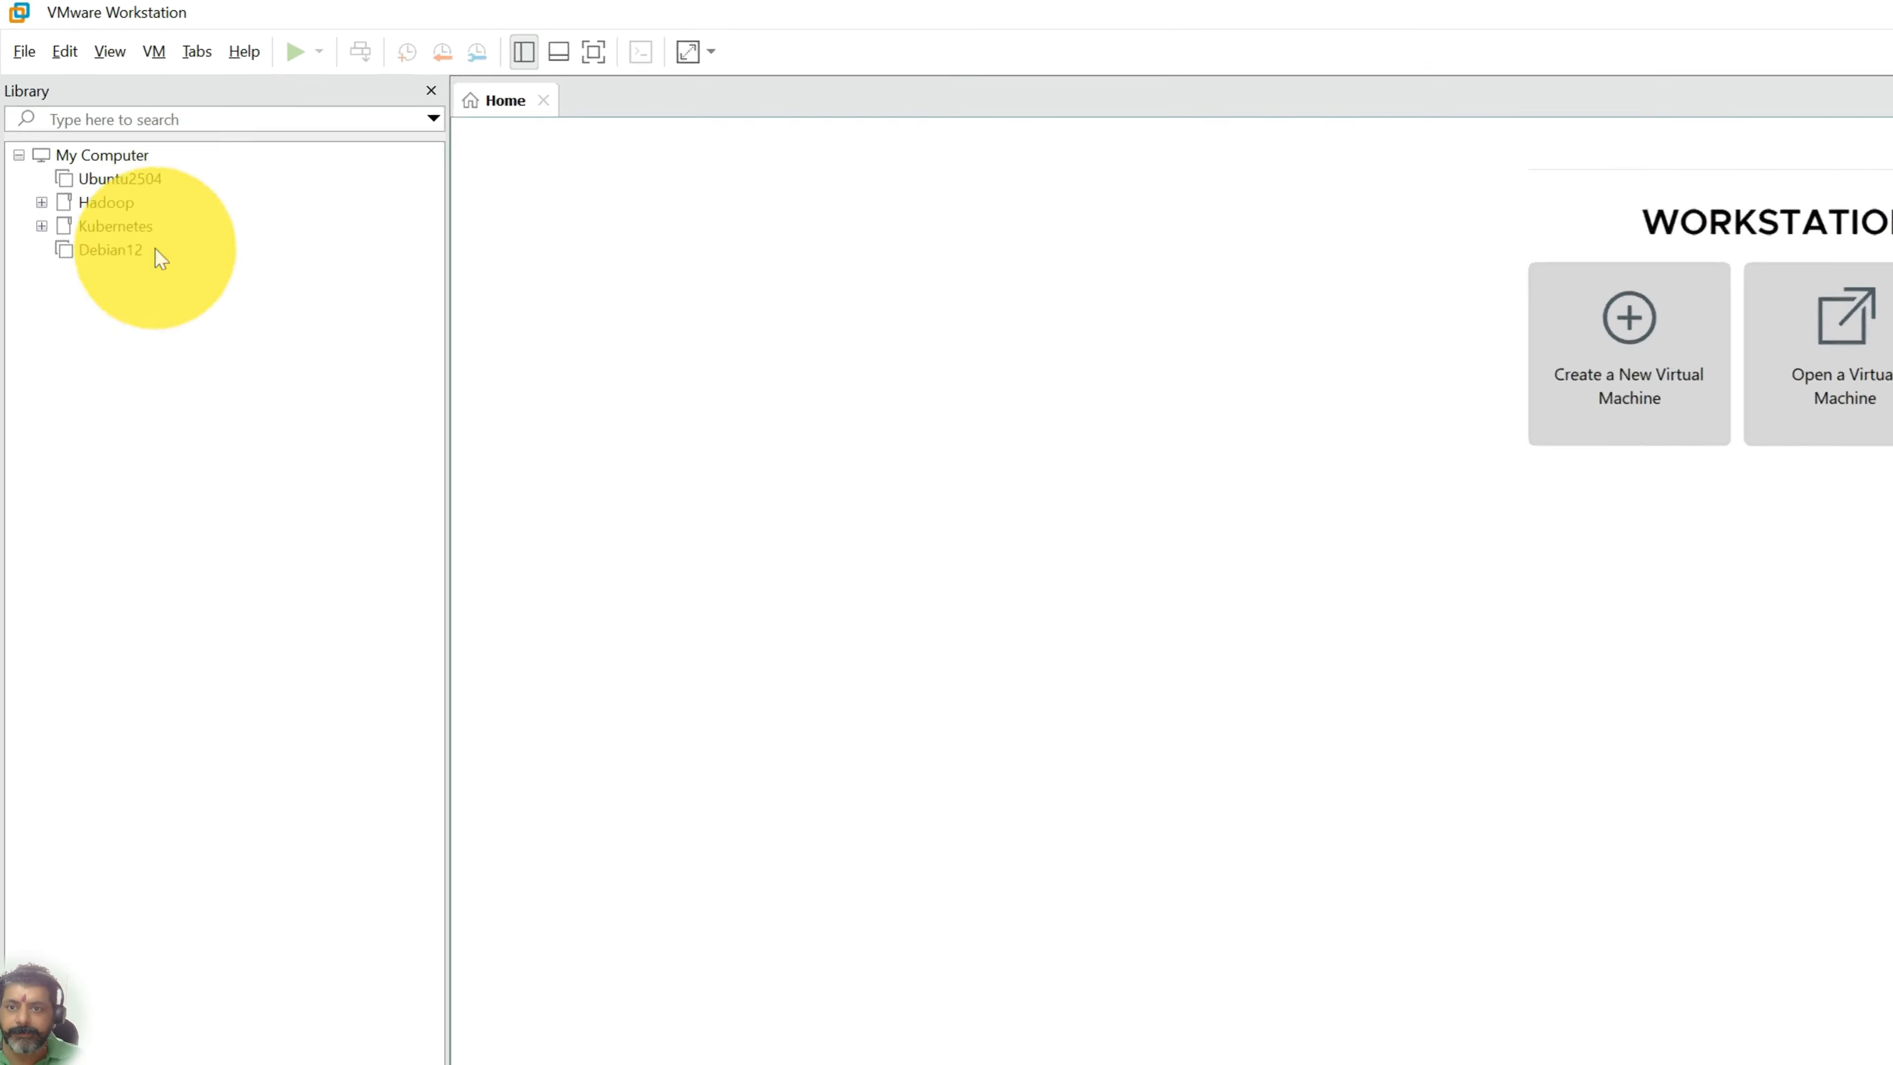
right_click(94, 365)
click(145, 378)
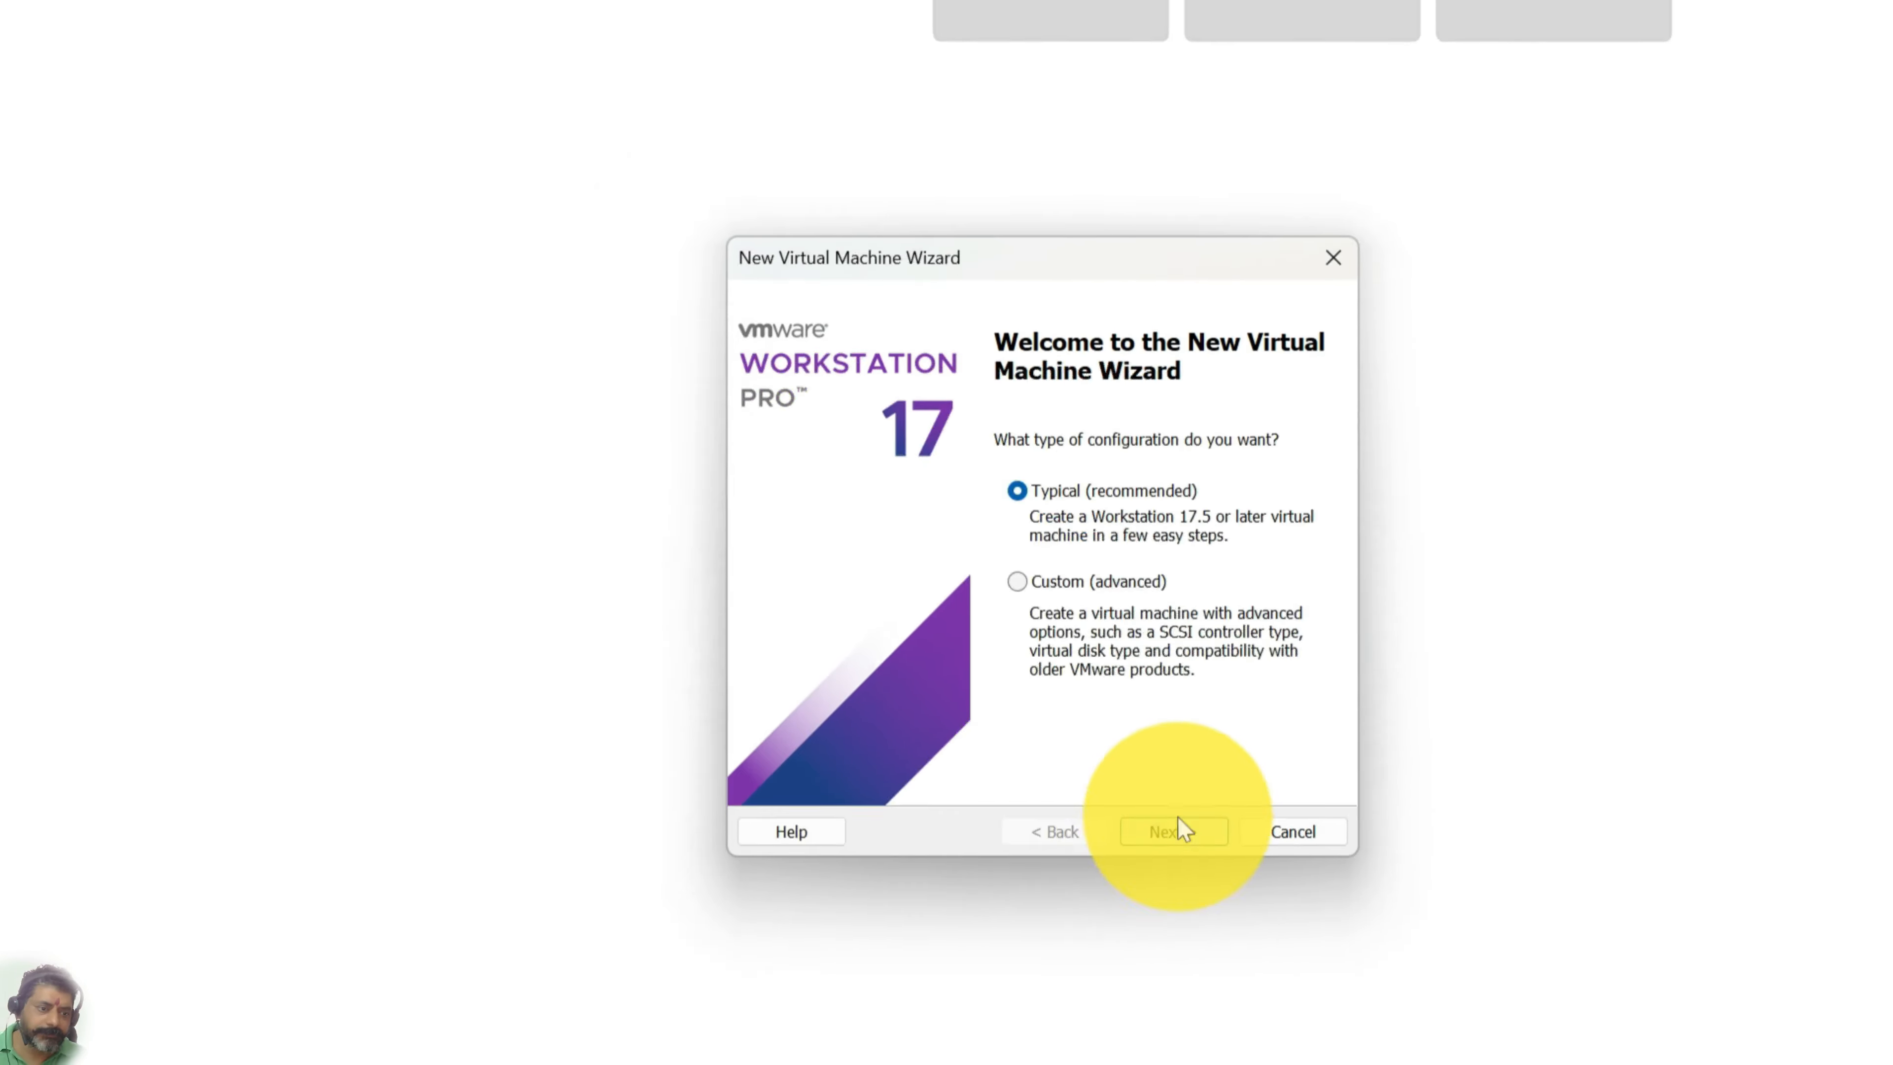
click(1082, 775)
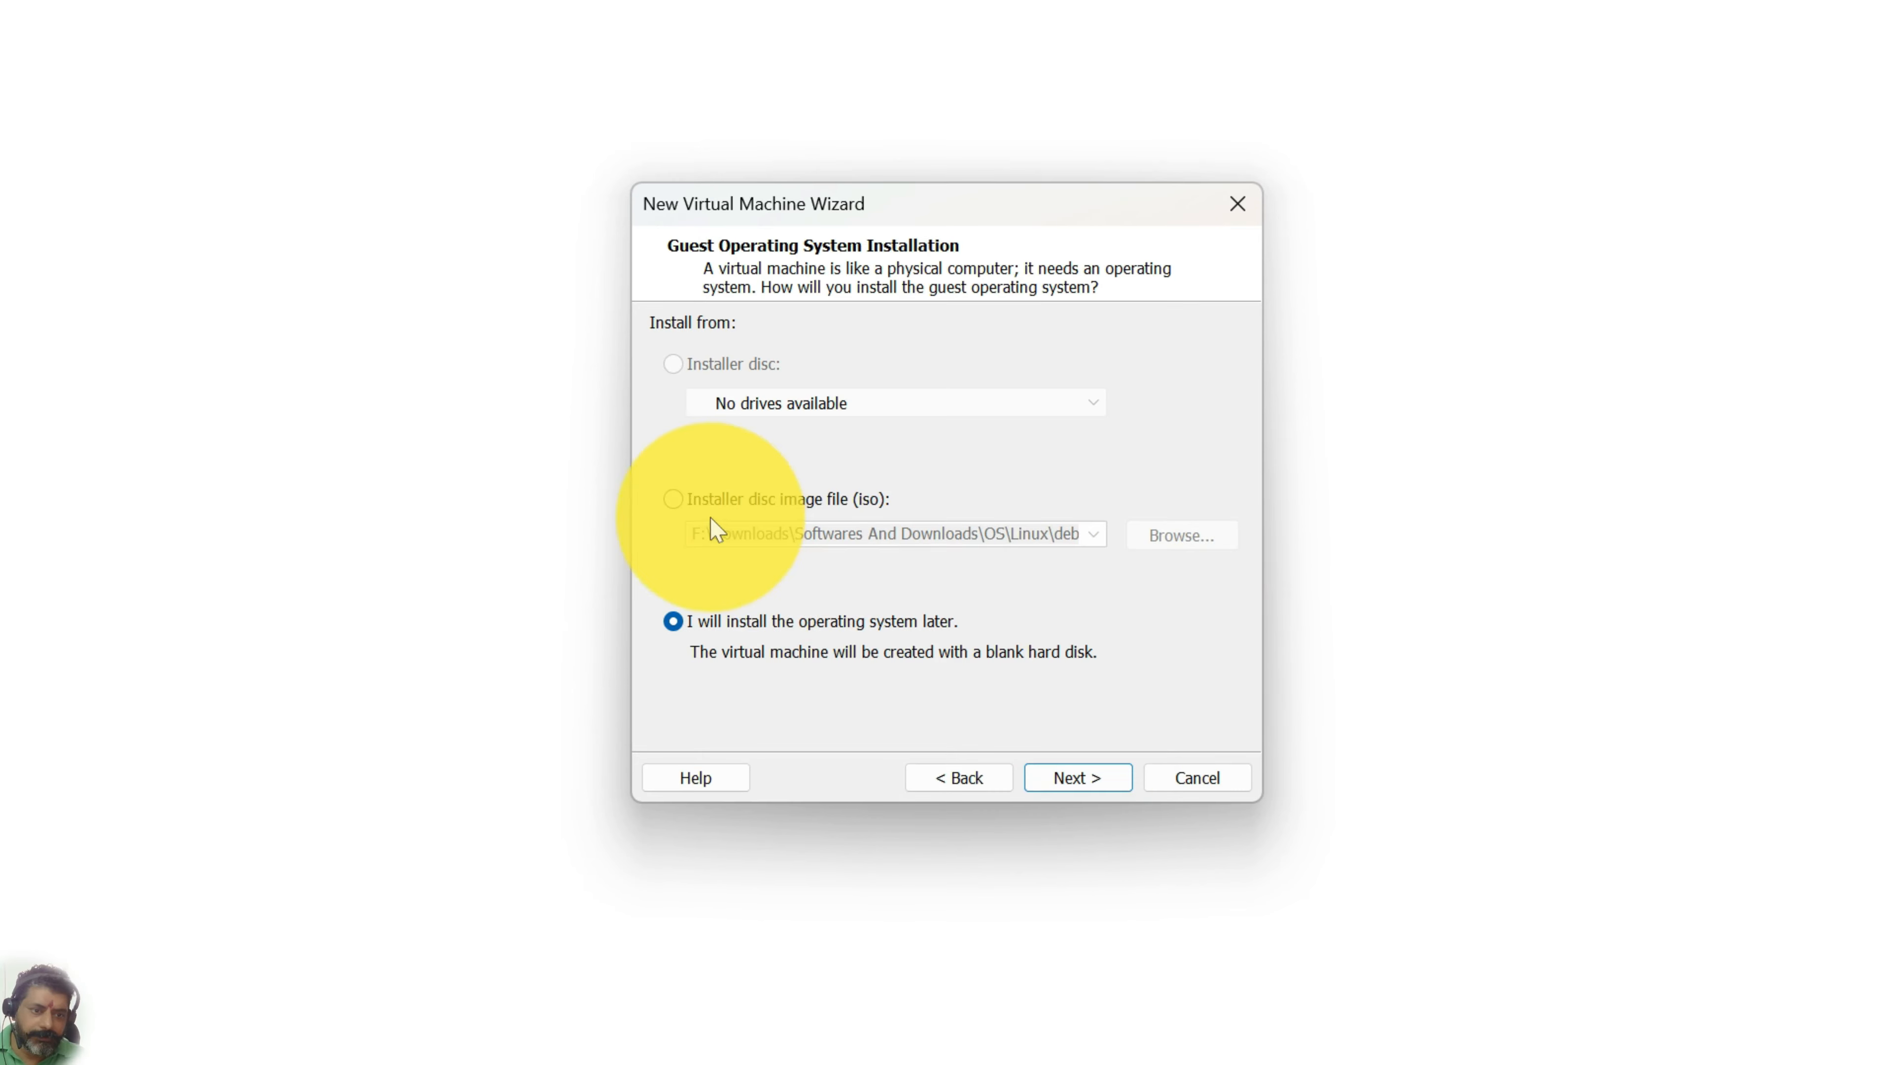
Step: Set the installer disc image to the Nobara-42-GNOME ISO from F:\Downloads\Softwares and continue to naming the virtual machine
click(673, 499)
click(1176, 537)
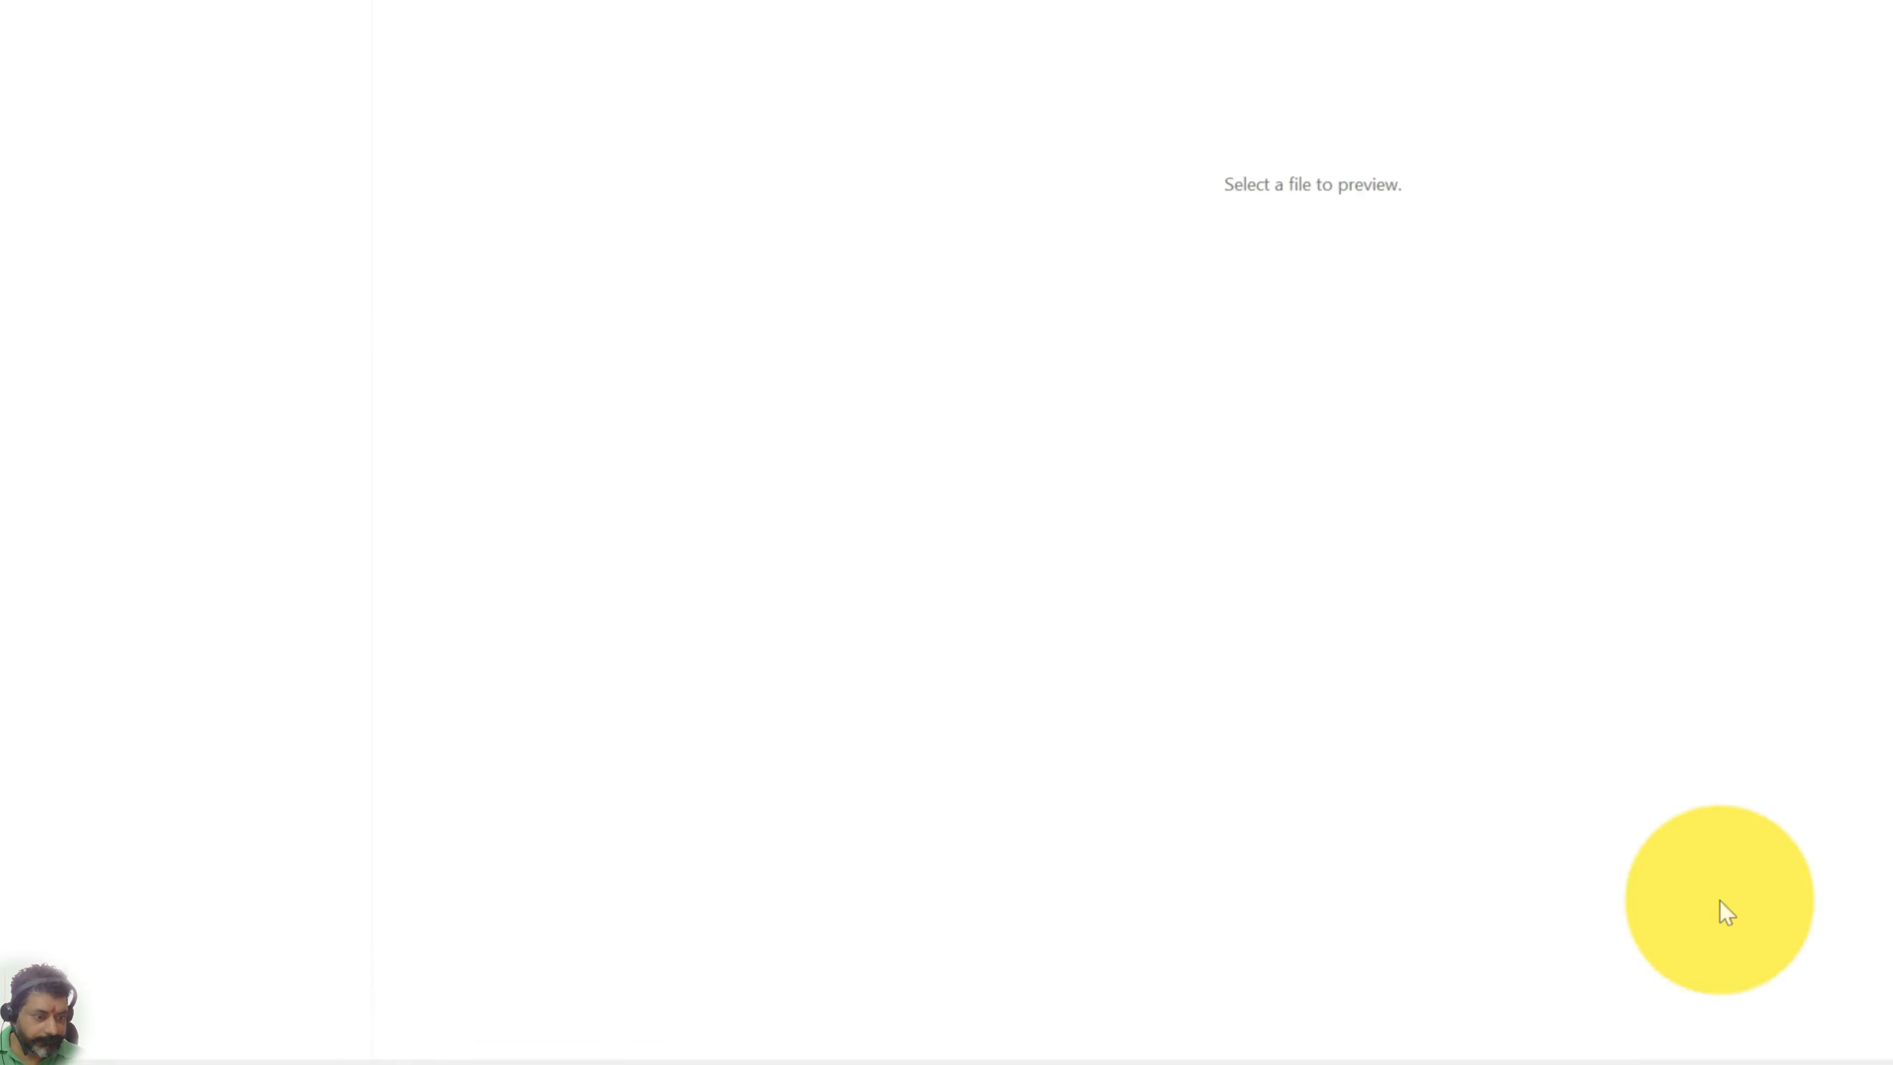
click(1428, 895)
text(F:\Downloads\Softwares)
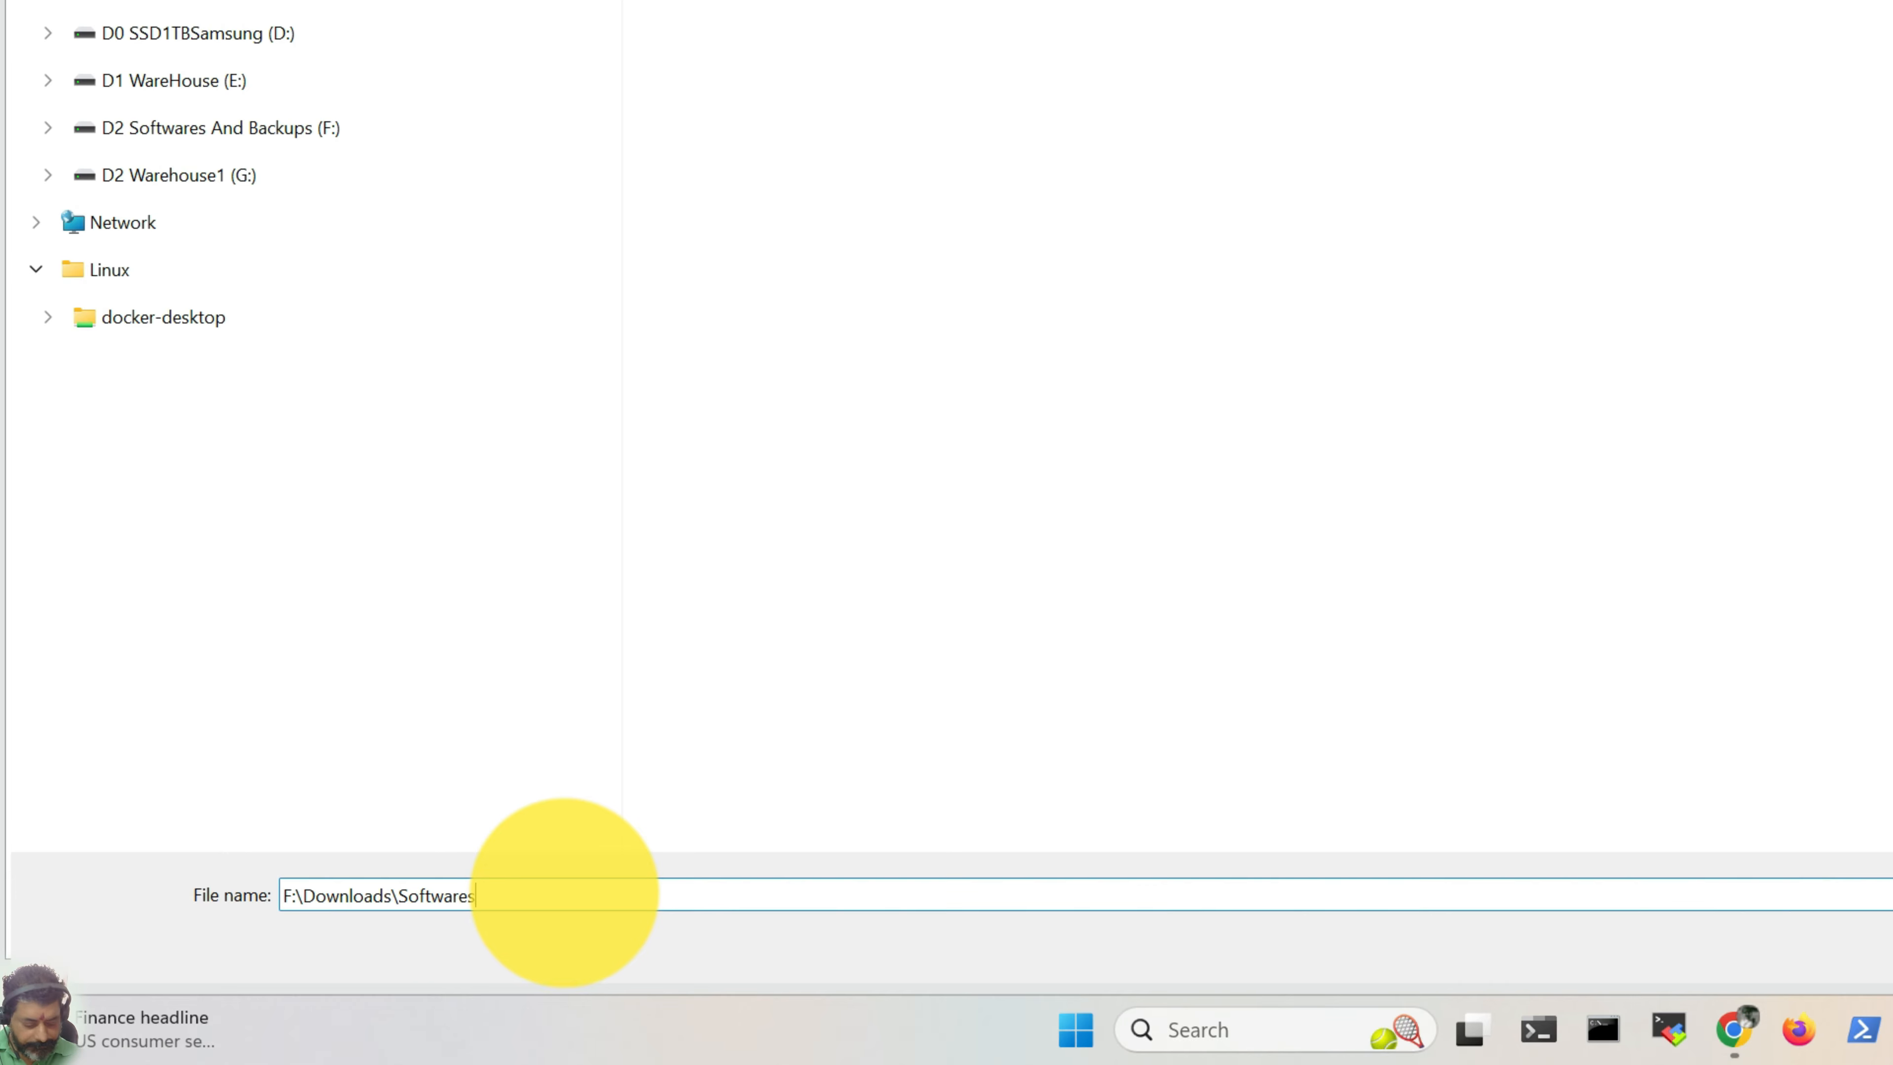
key(Delete)
key(Return)
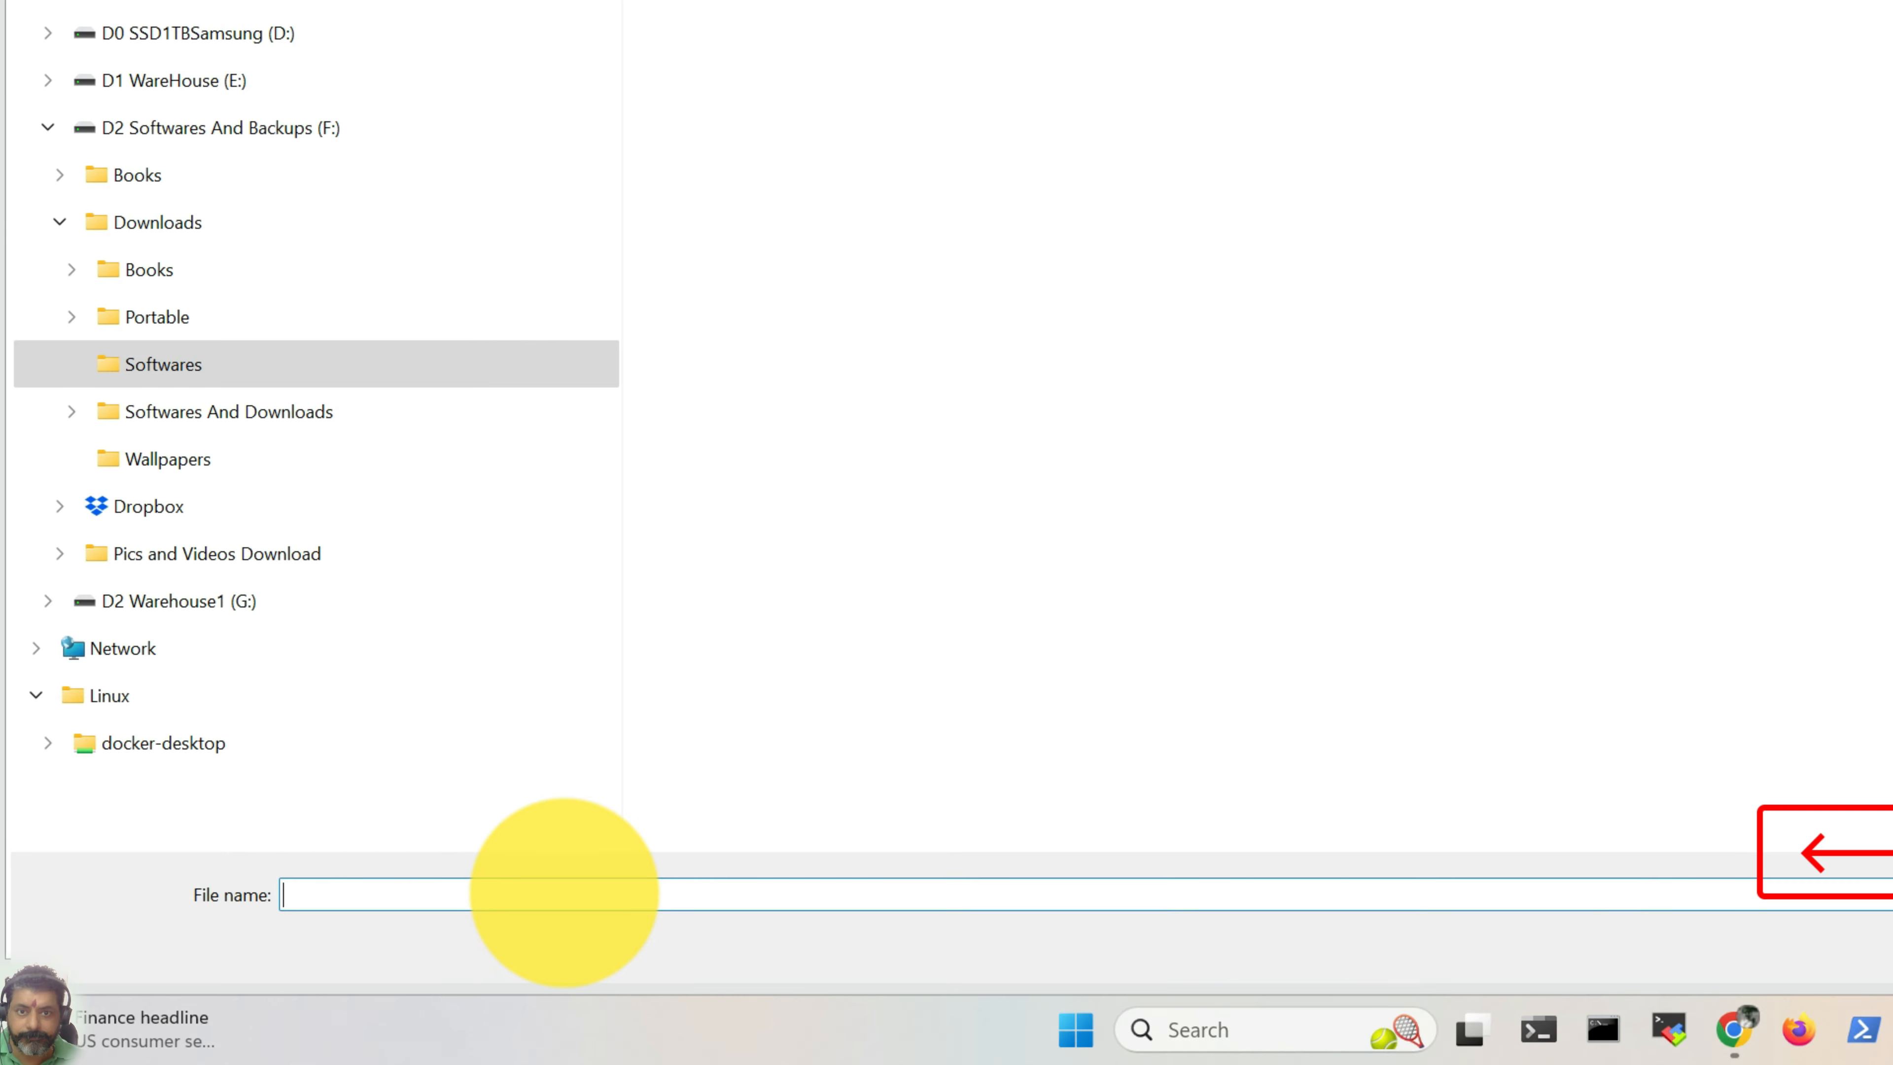
double_click(764, 238)
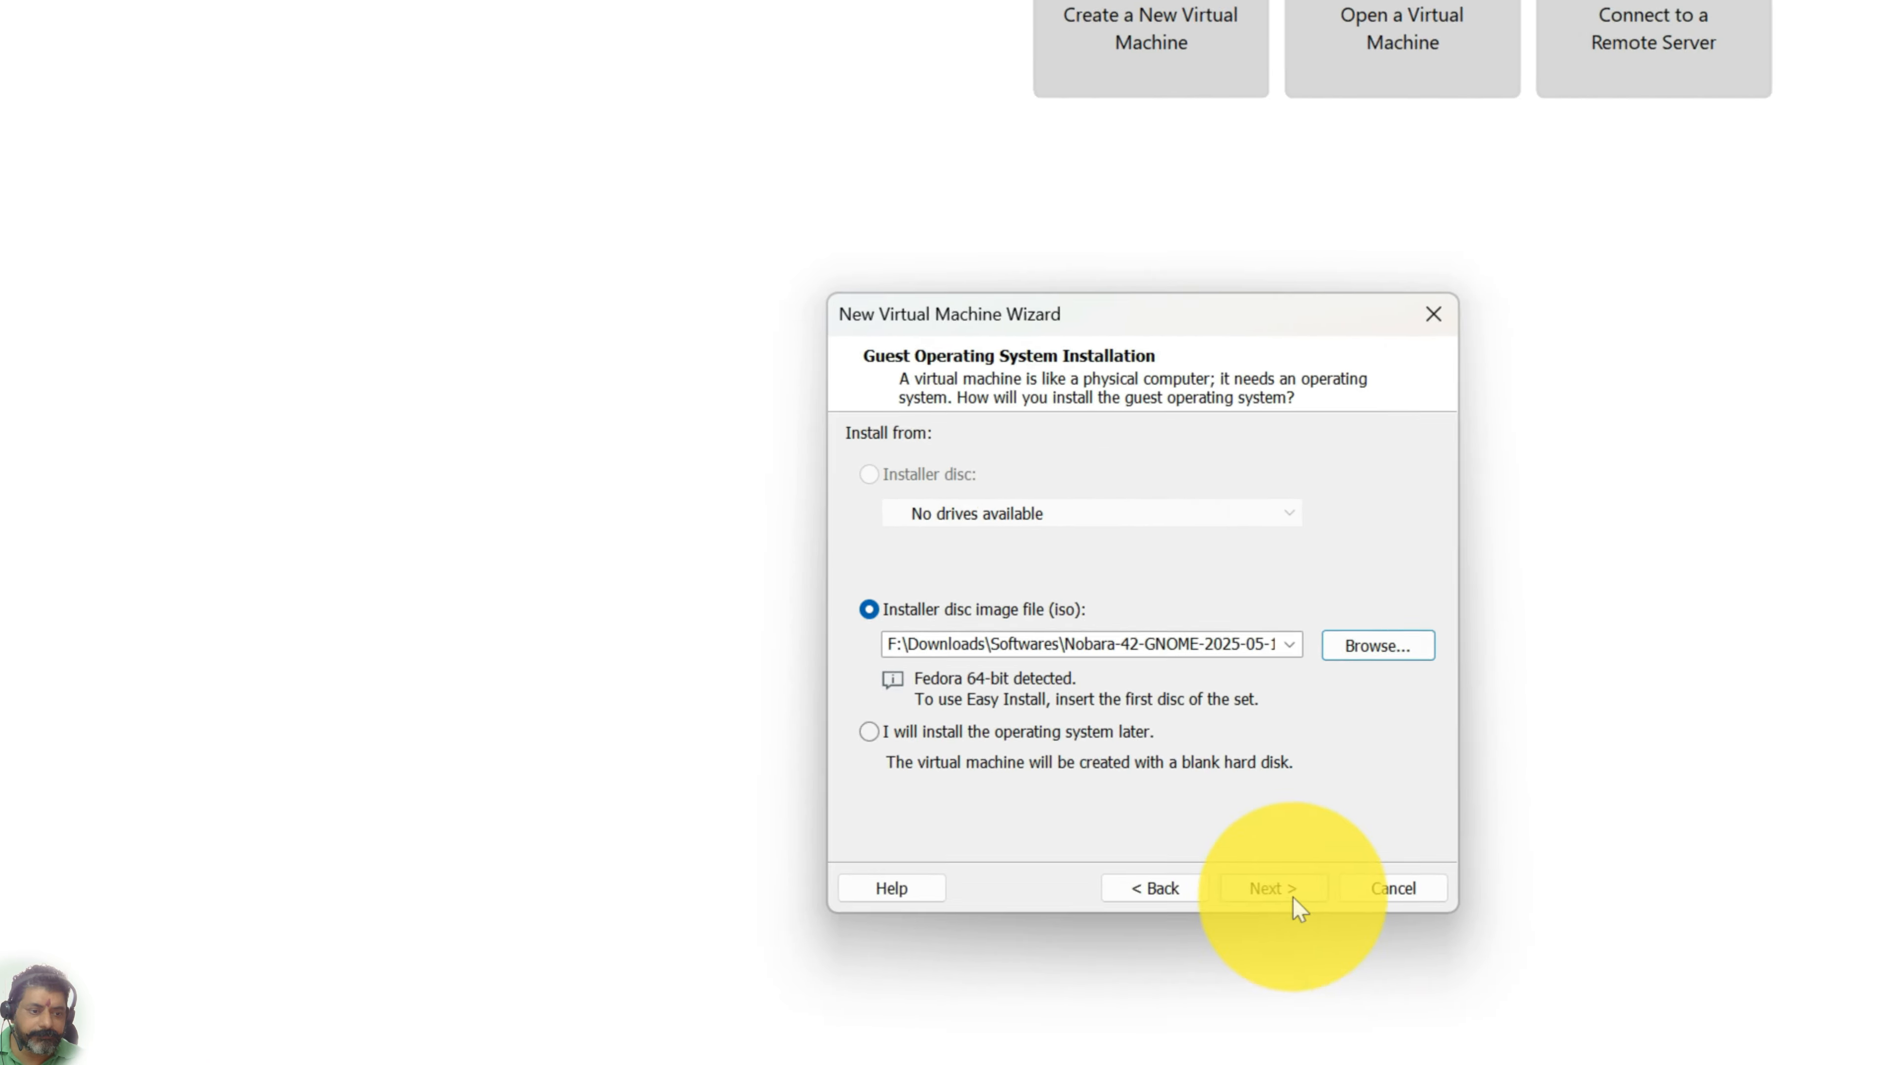
click(1292, 897)
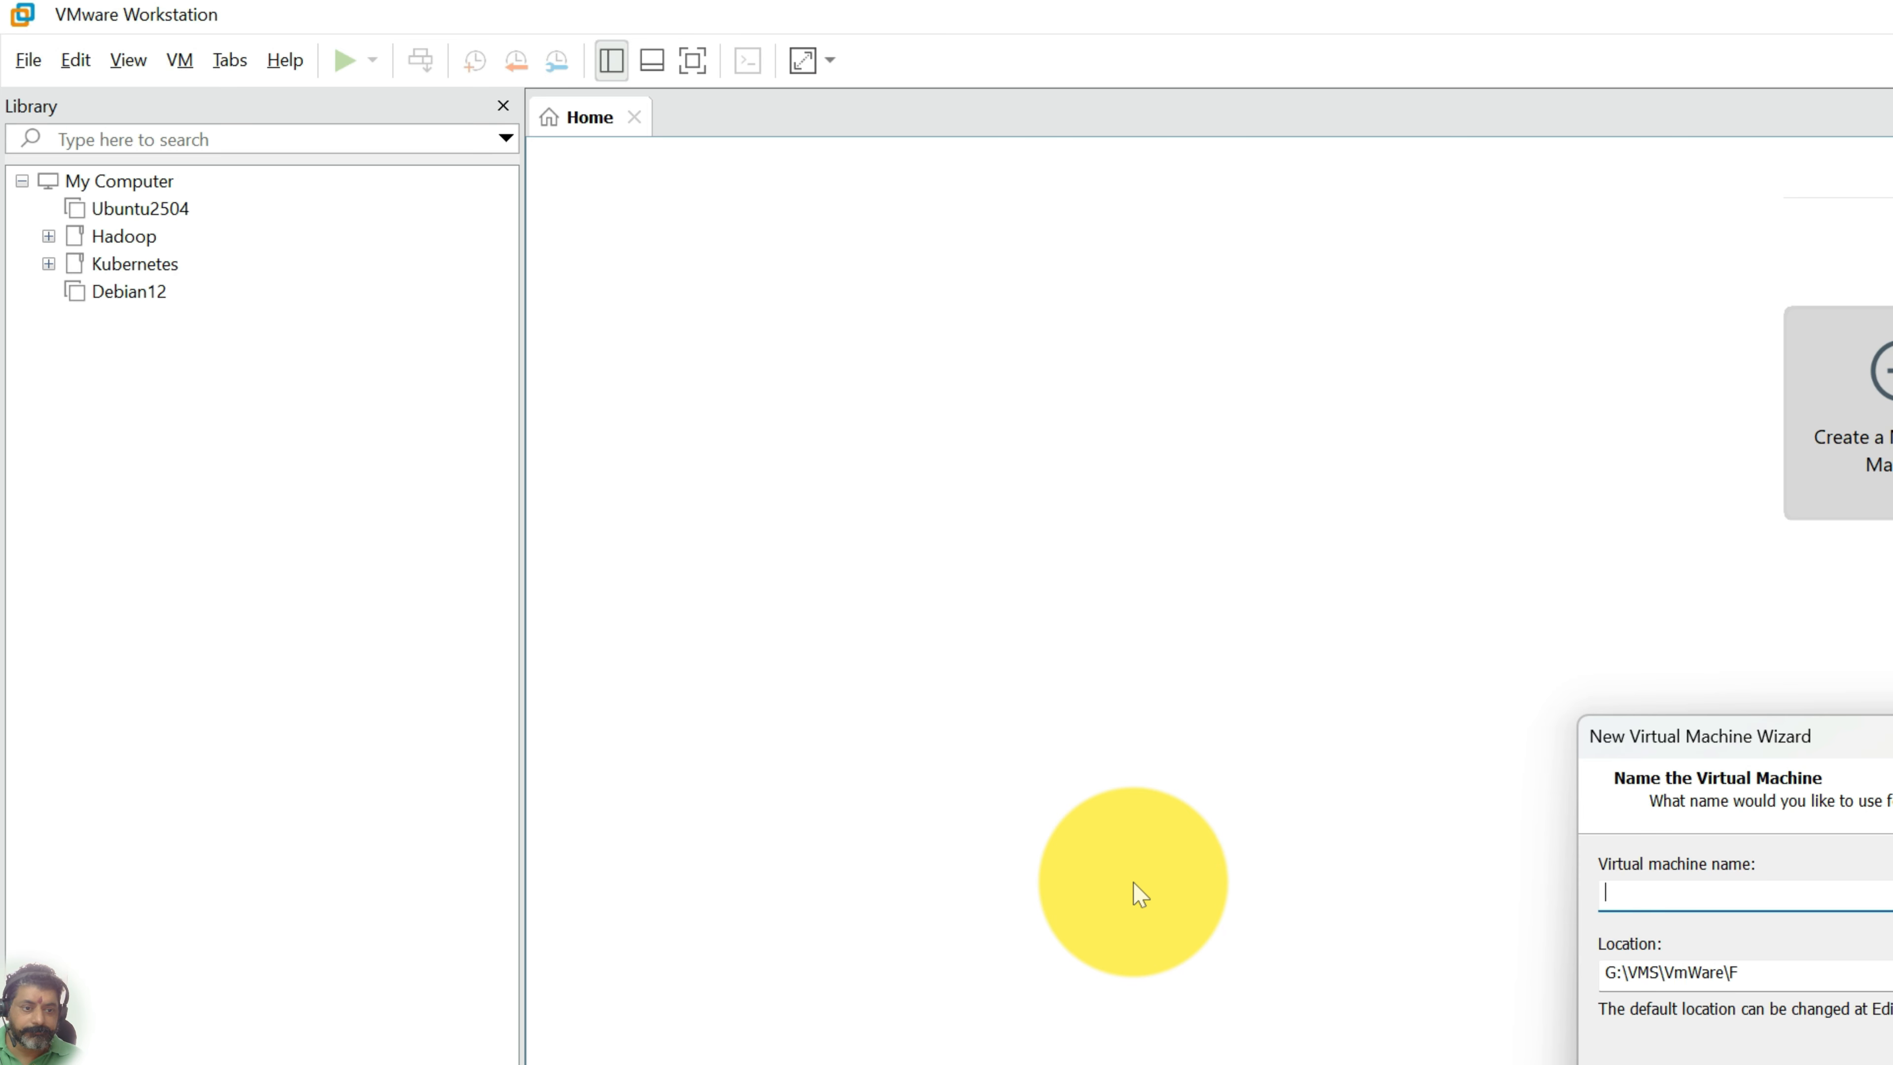
Step: Switch to the browser, check the Nobara download page, and return to the New Virtual Machine Wizard
key(alt+Tab)
key(alt+Tab)
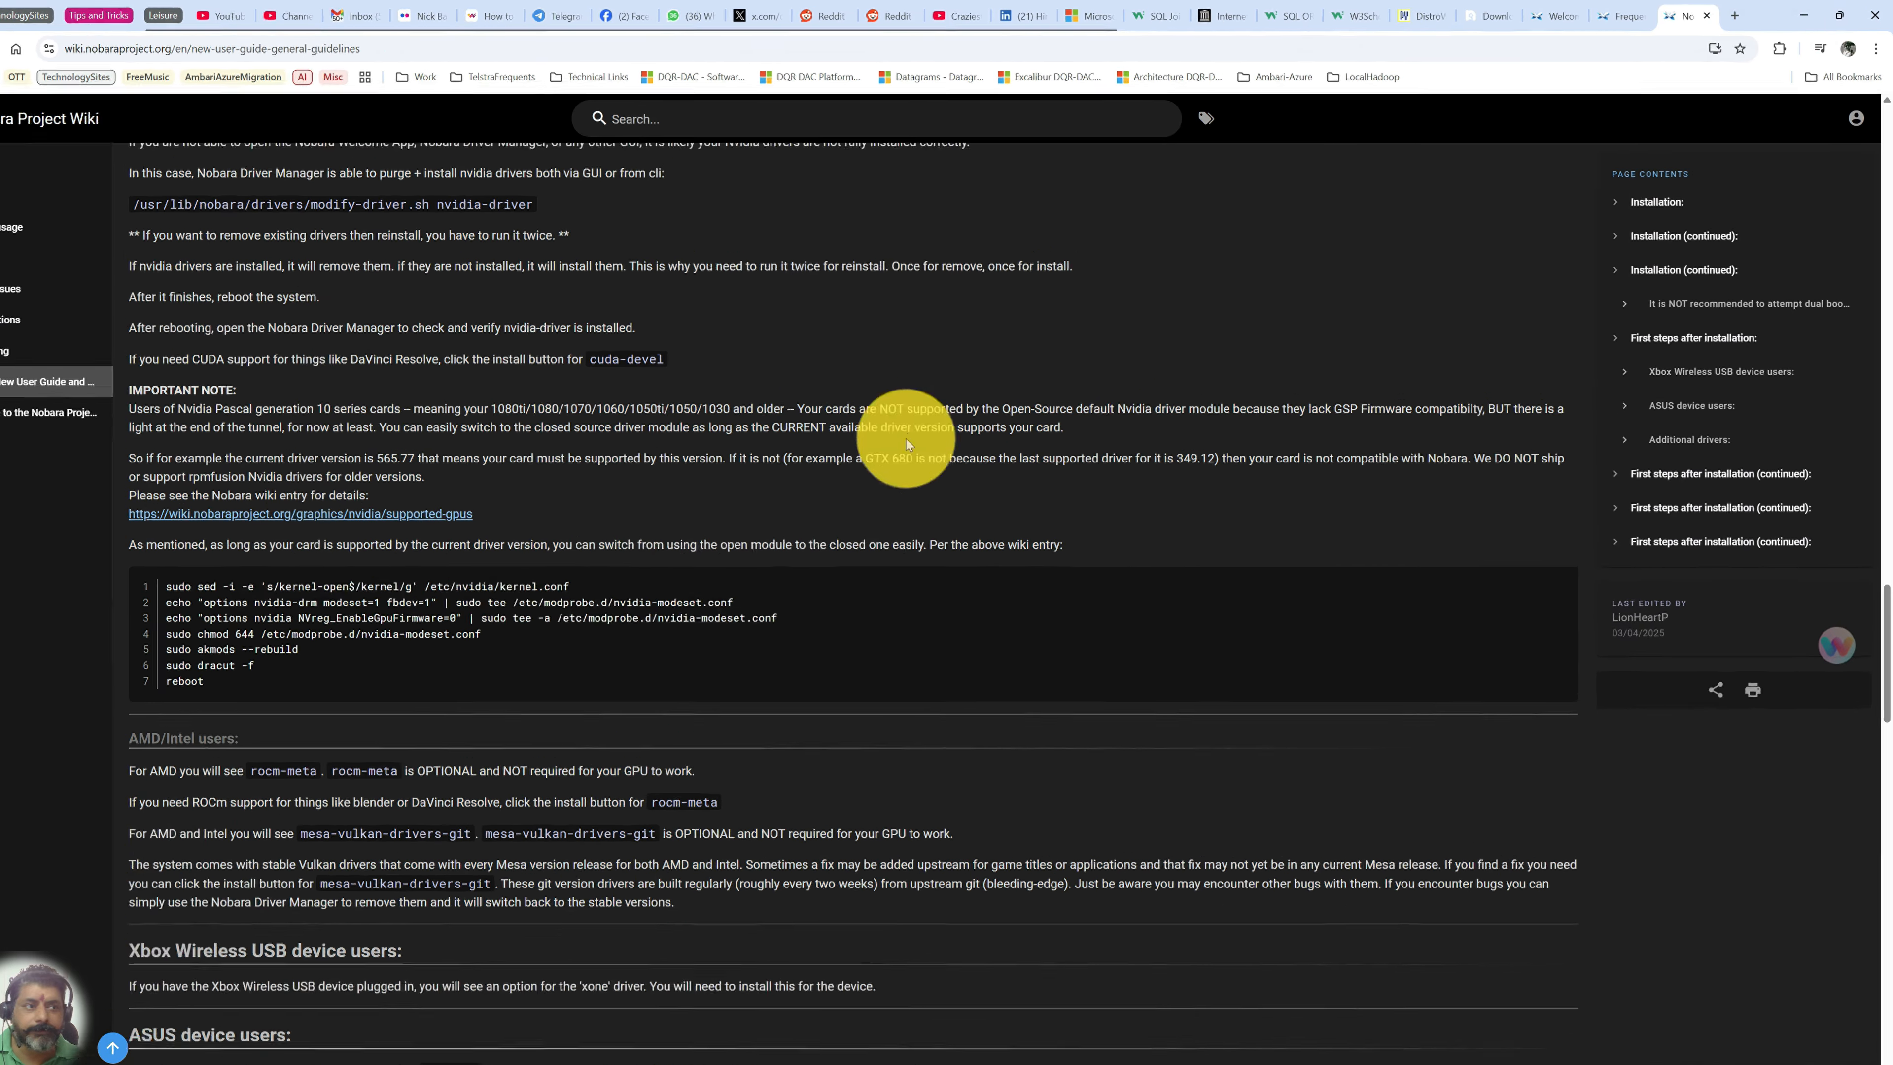
scroll(887, 317, up, 5)
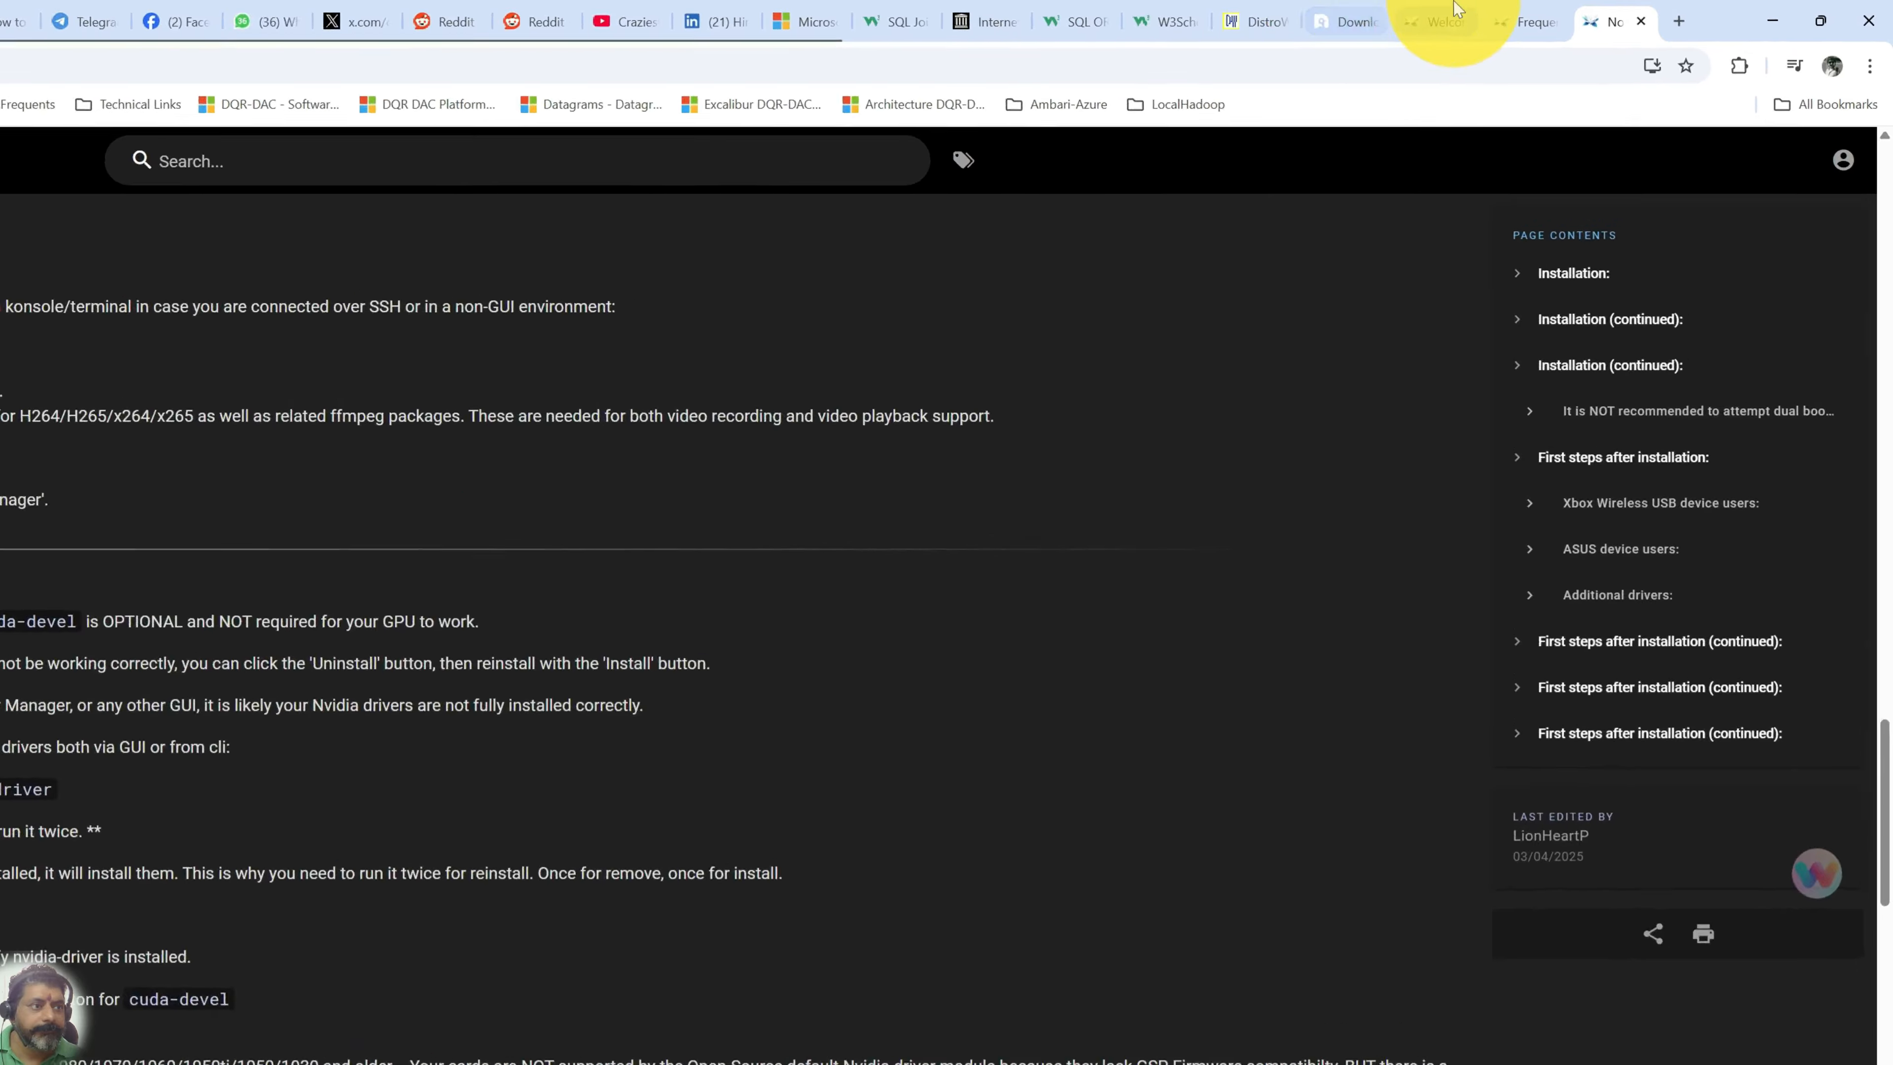
click(1565, 15)
click(1114, 45)
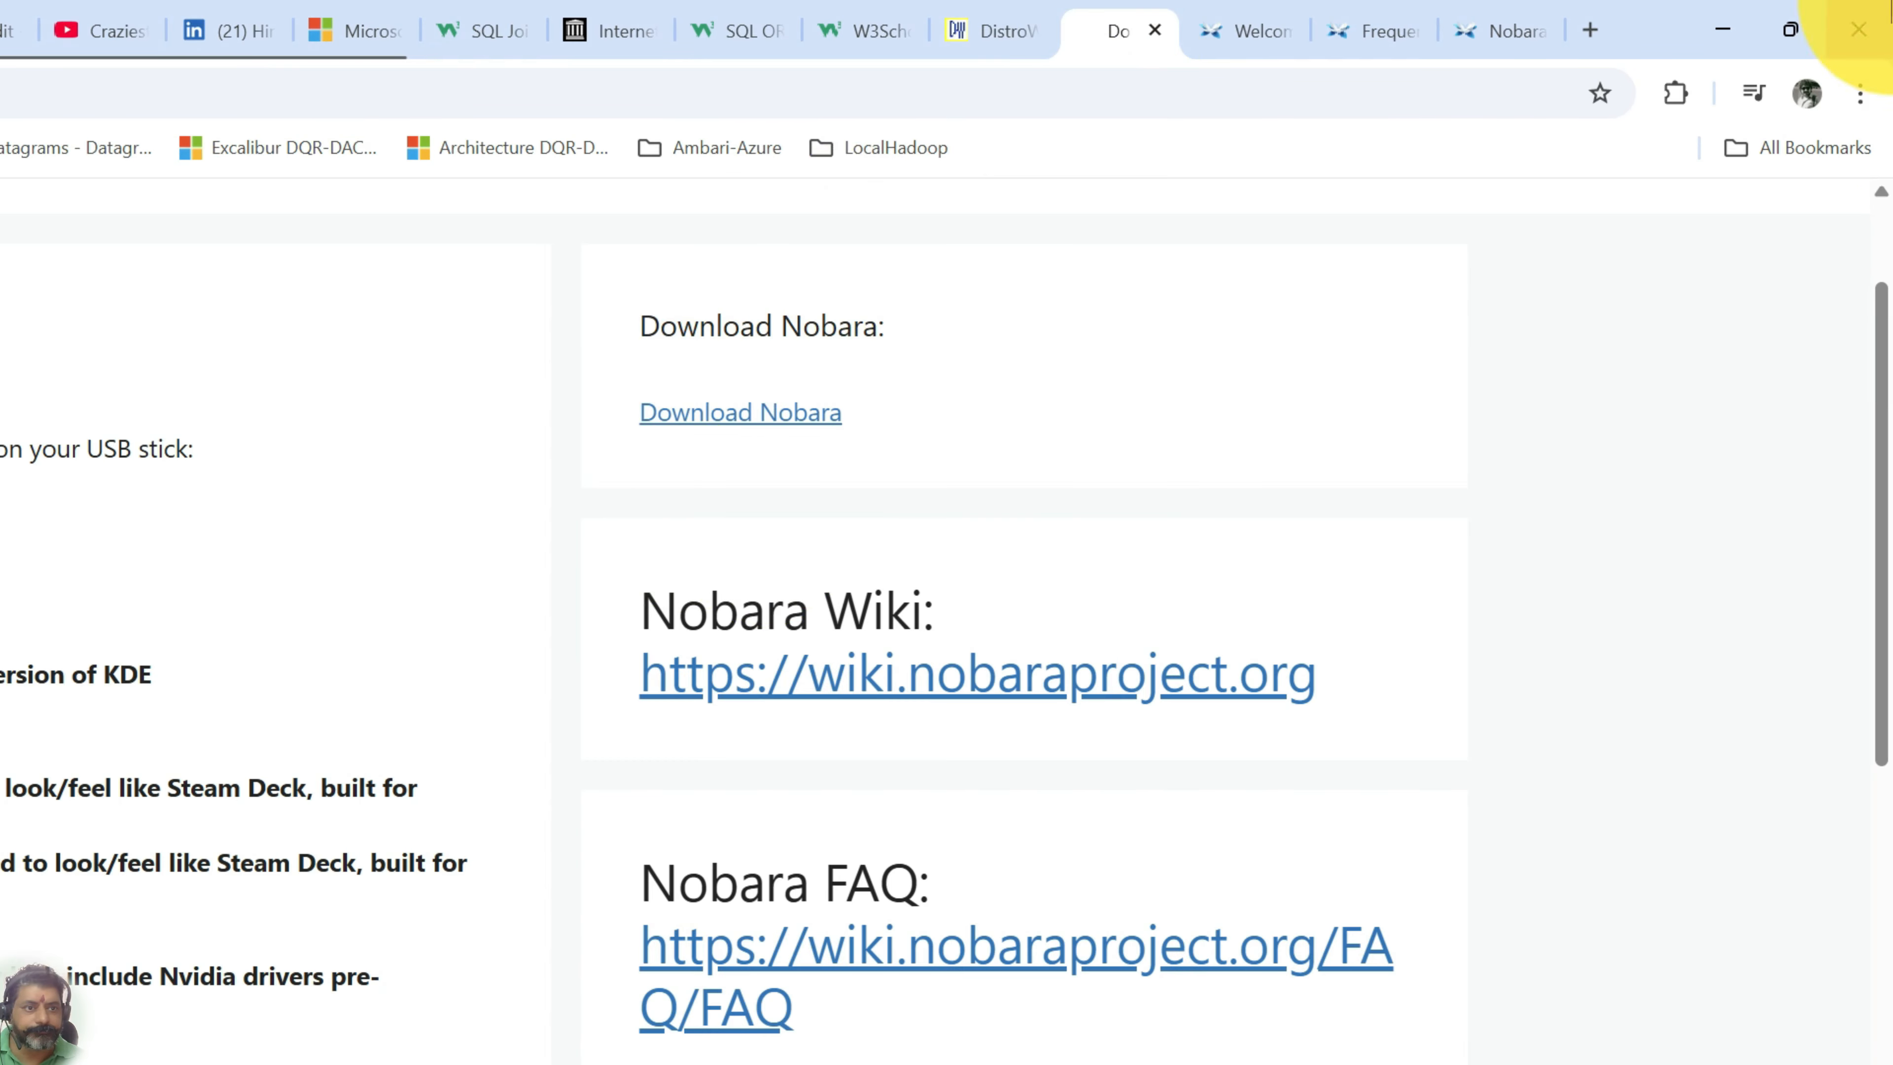
scroll(185, 562, up, 4)
double_click(201, 638)
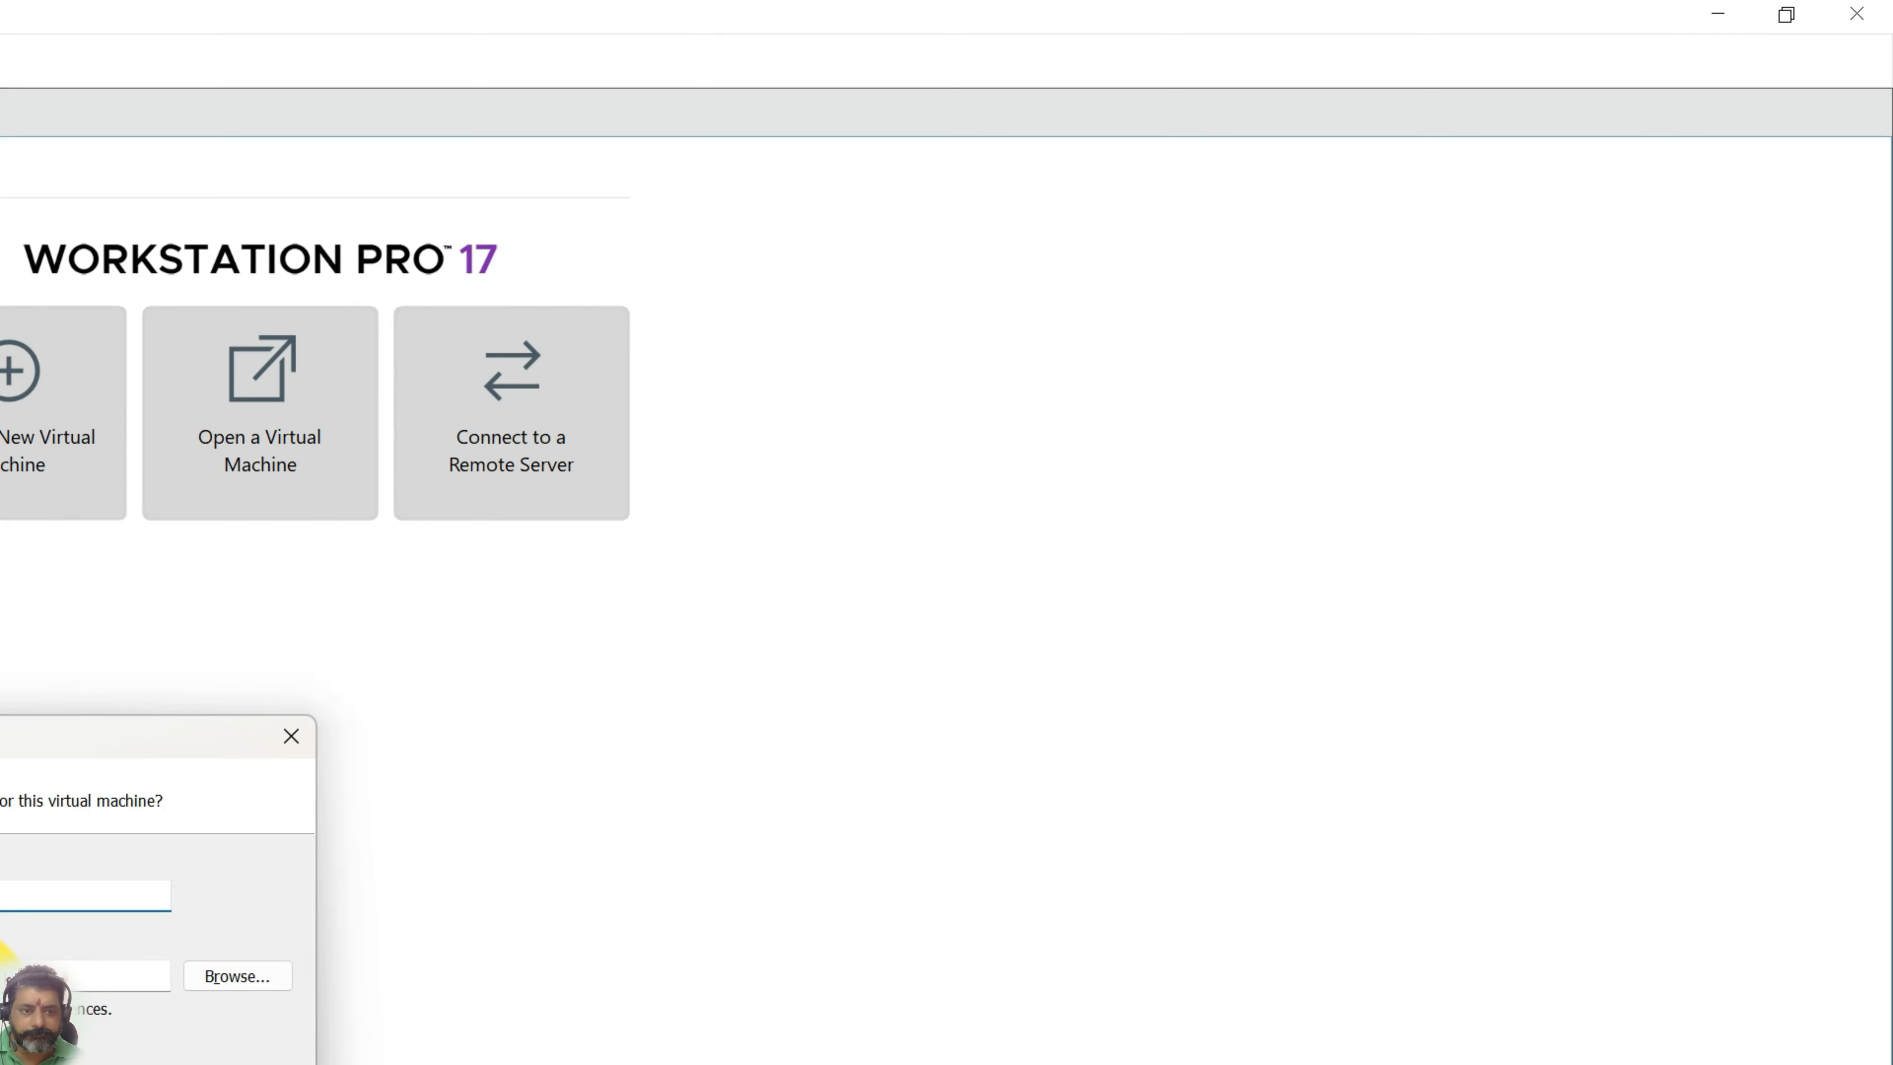
Step: Name the virtual machine Nobara and give it a 25 GB virtual disk split into multiple files
text(Nobara)
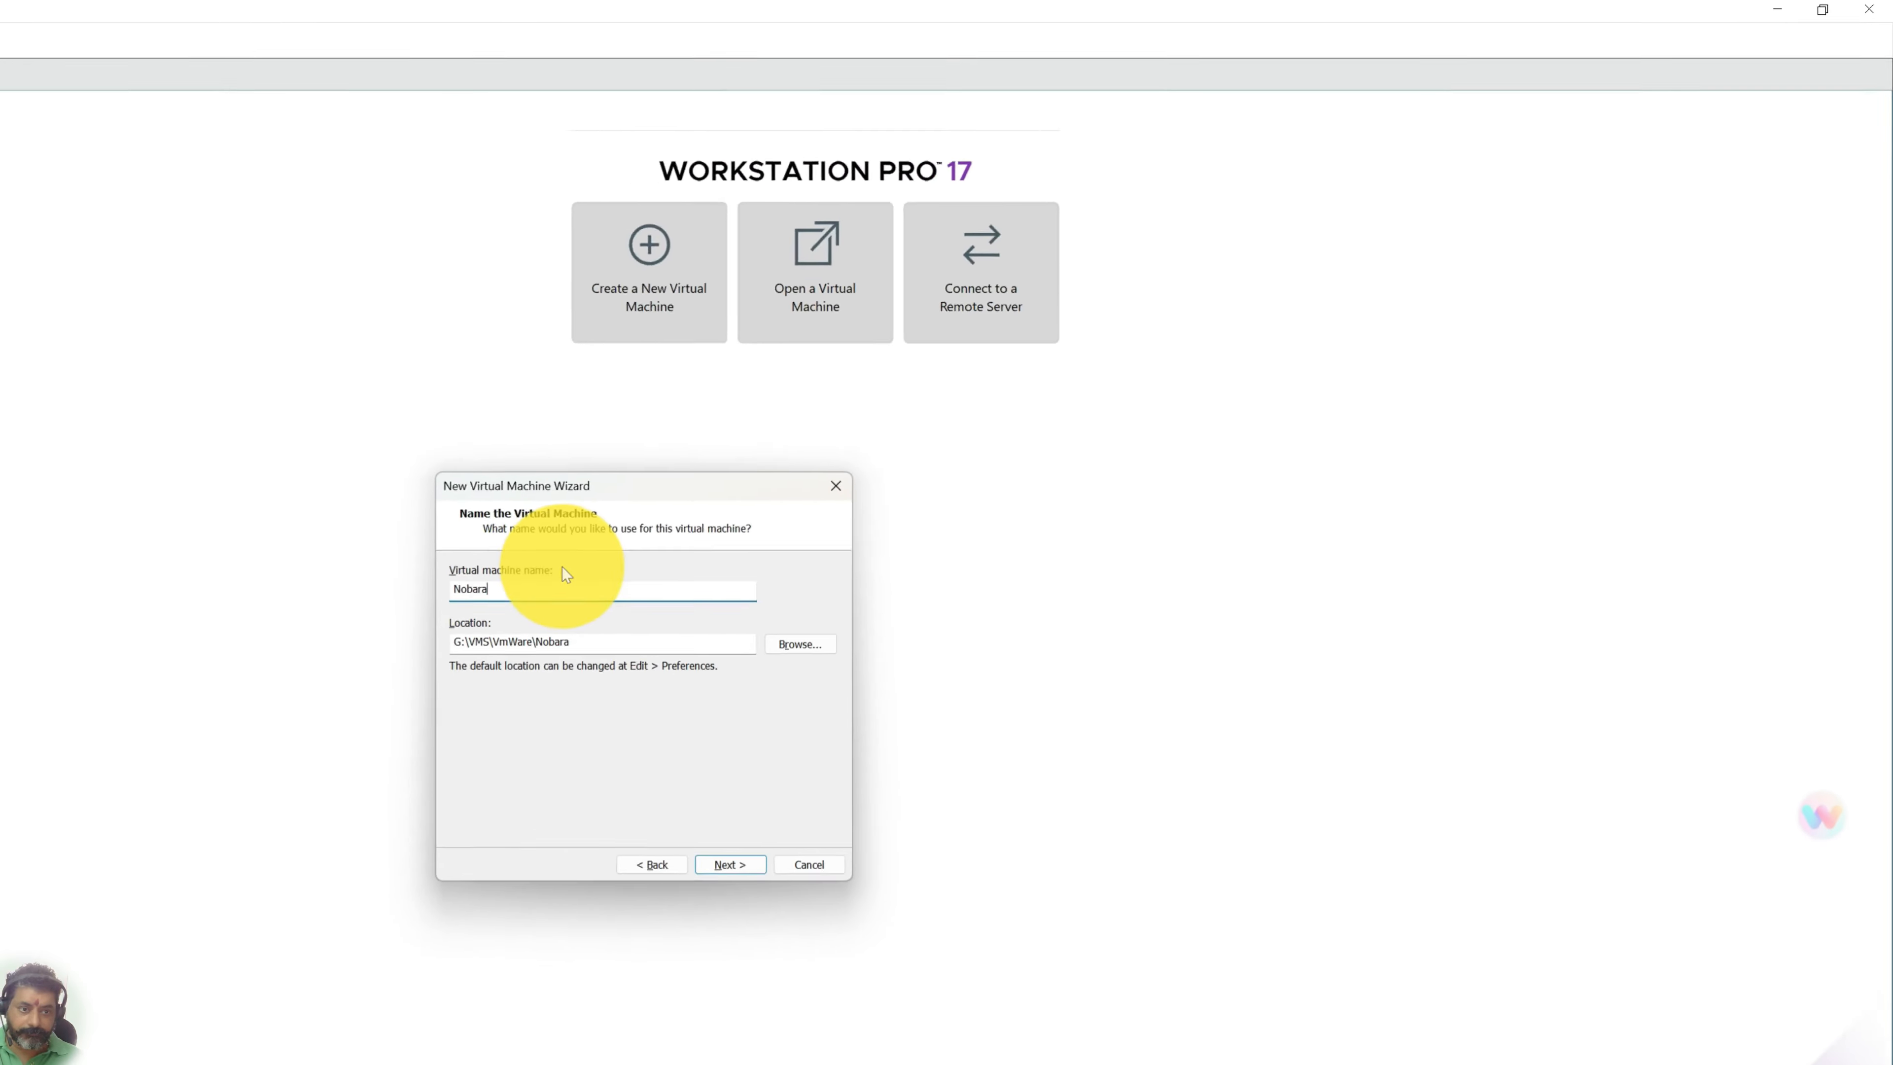
click(1032, 694)
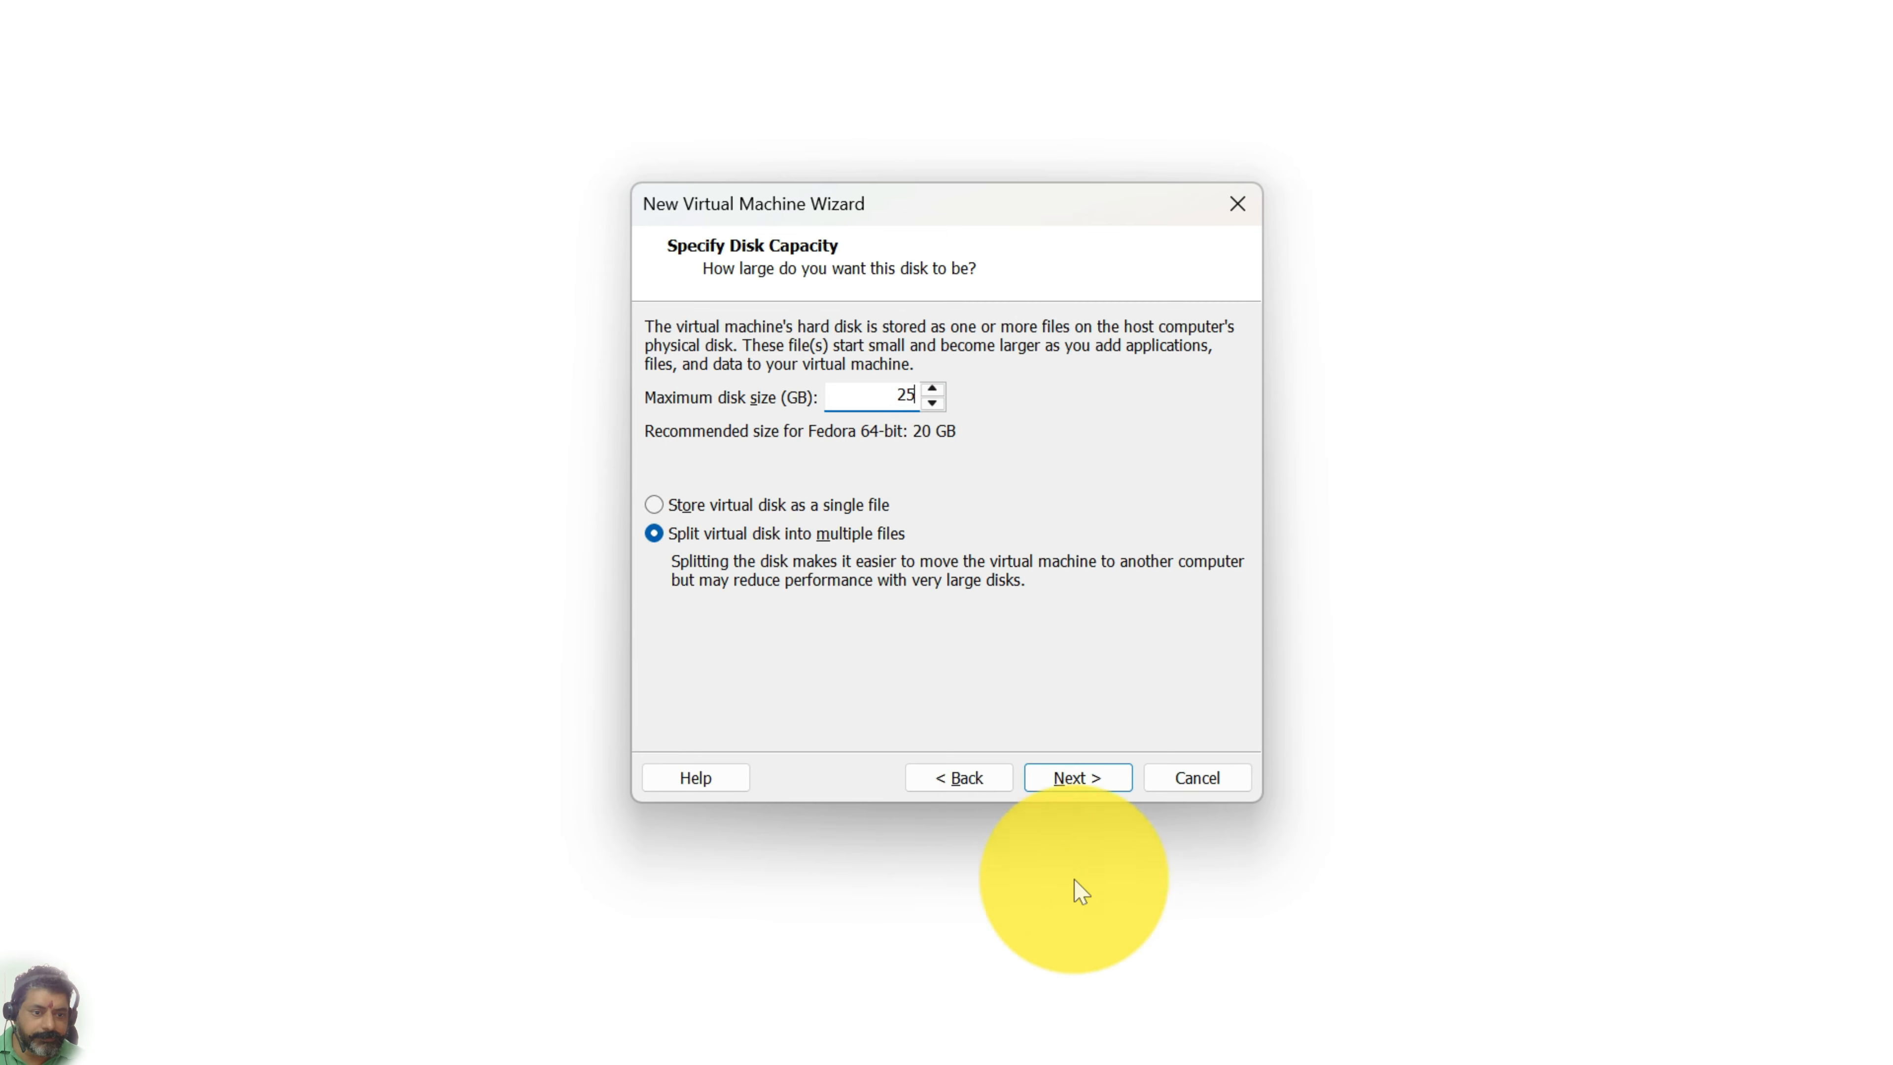
click(1044, 776)
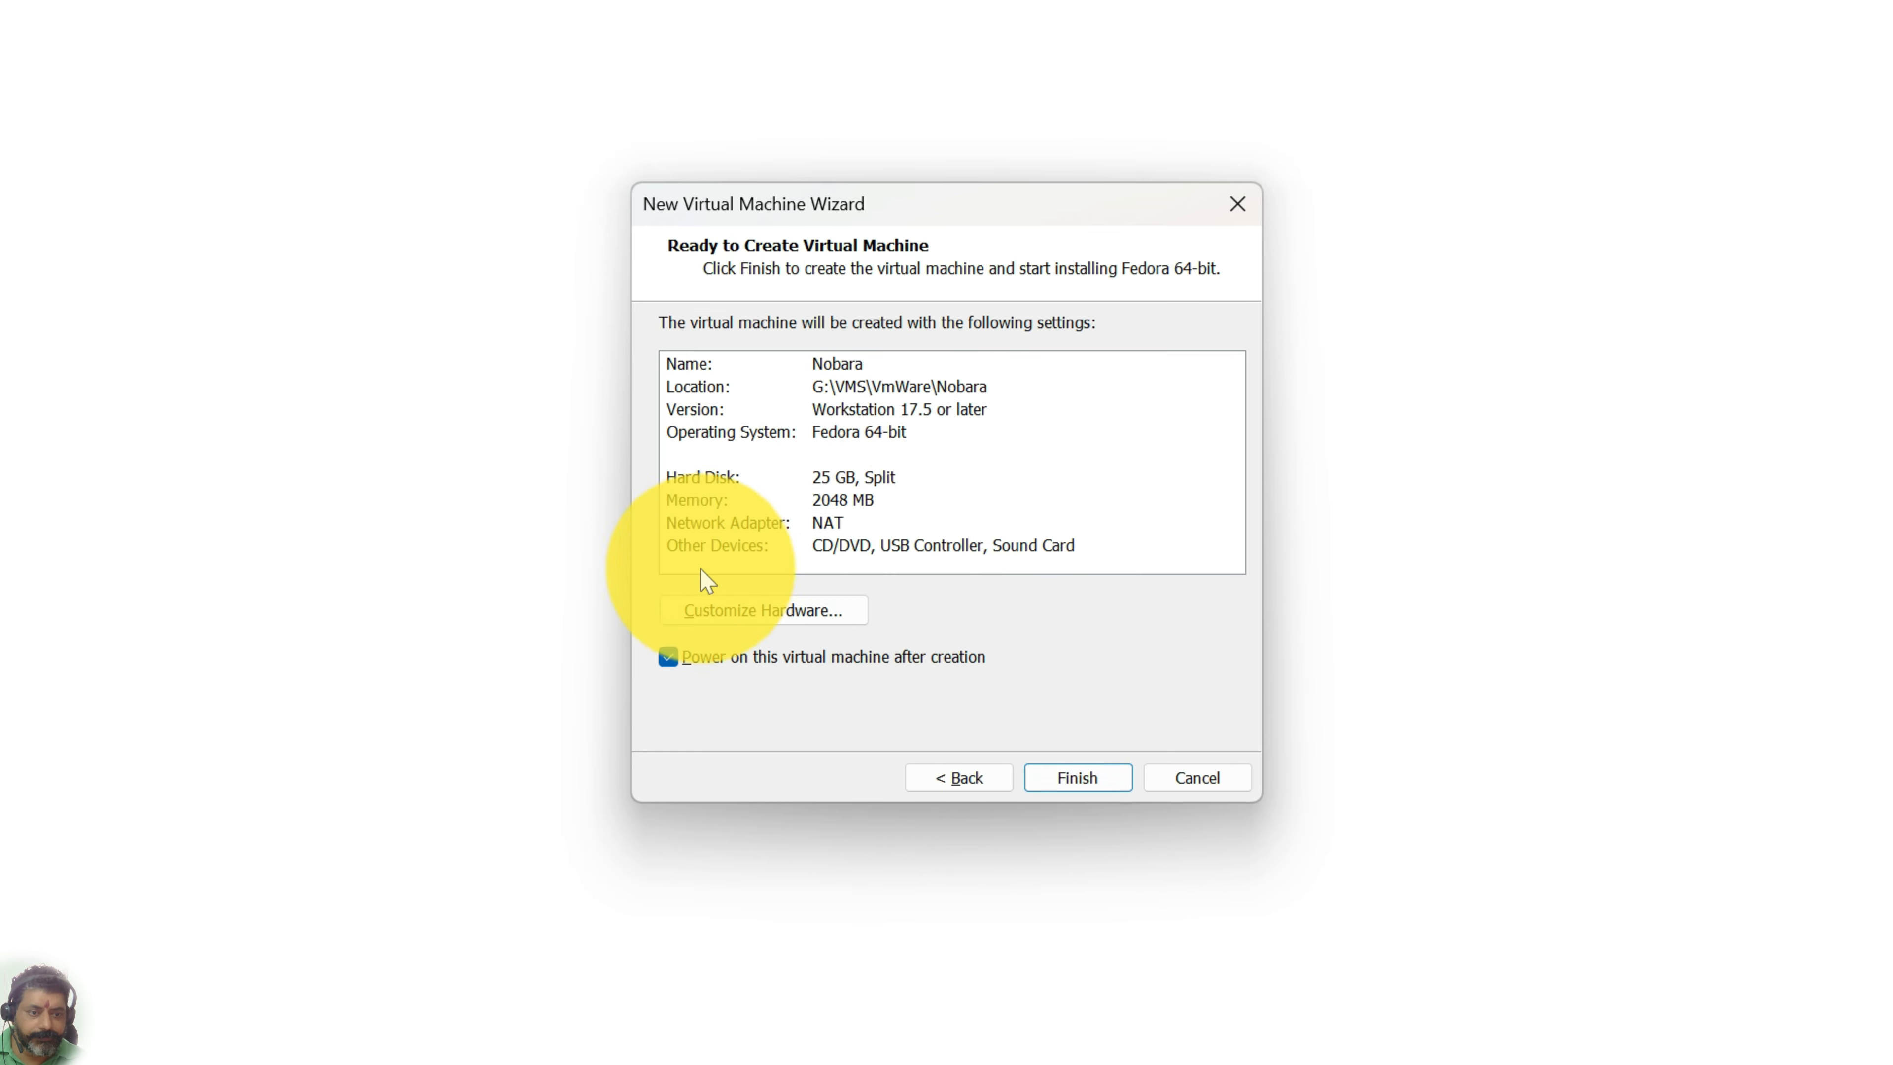
Step: Customize the virtual machine's hardware to 16384 MB of memory, 2 processors and 4 cores per processor
click(767, 612)
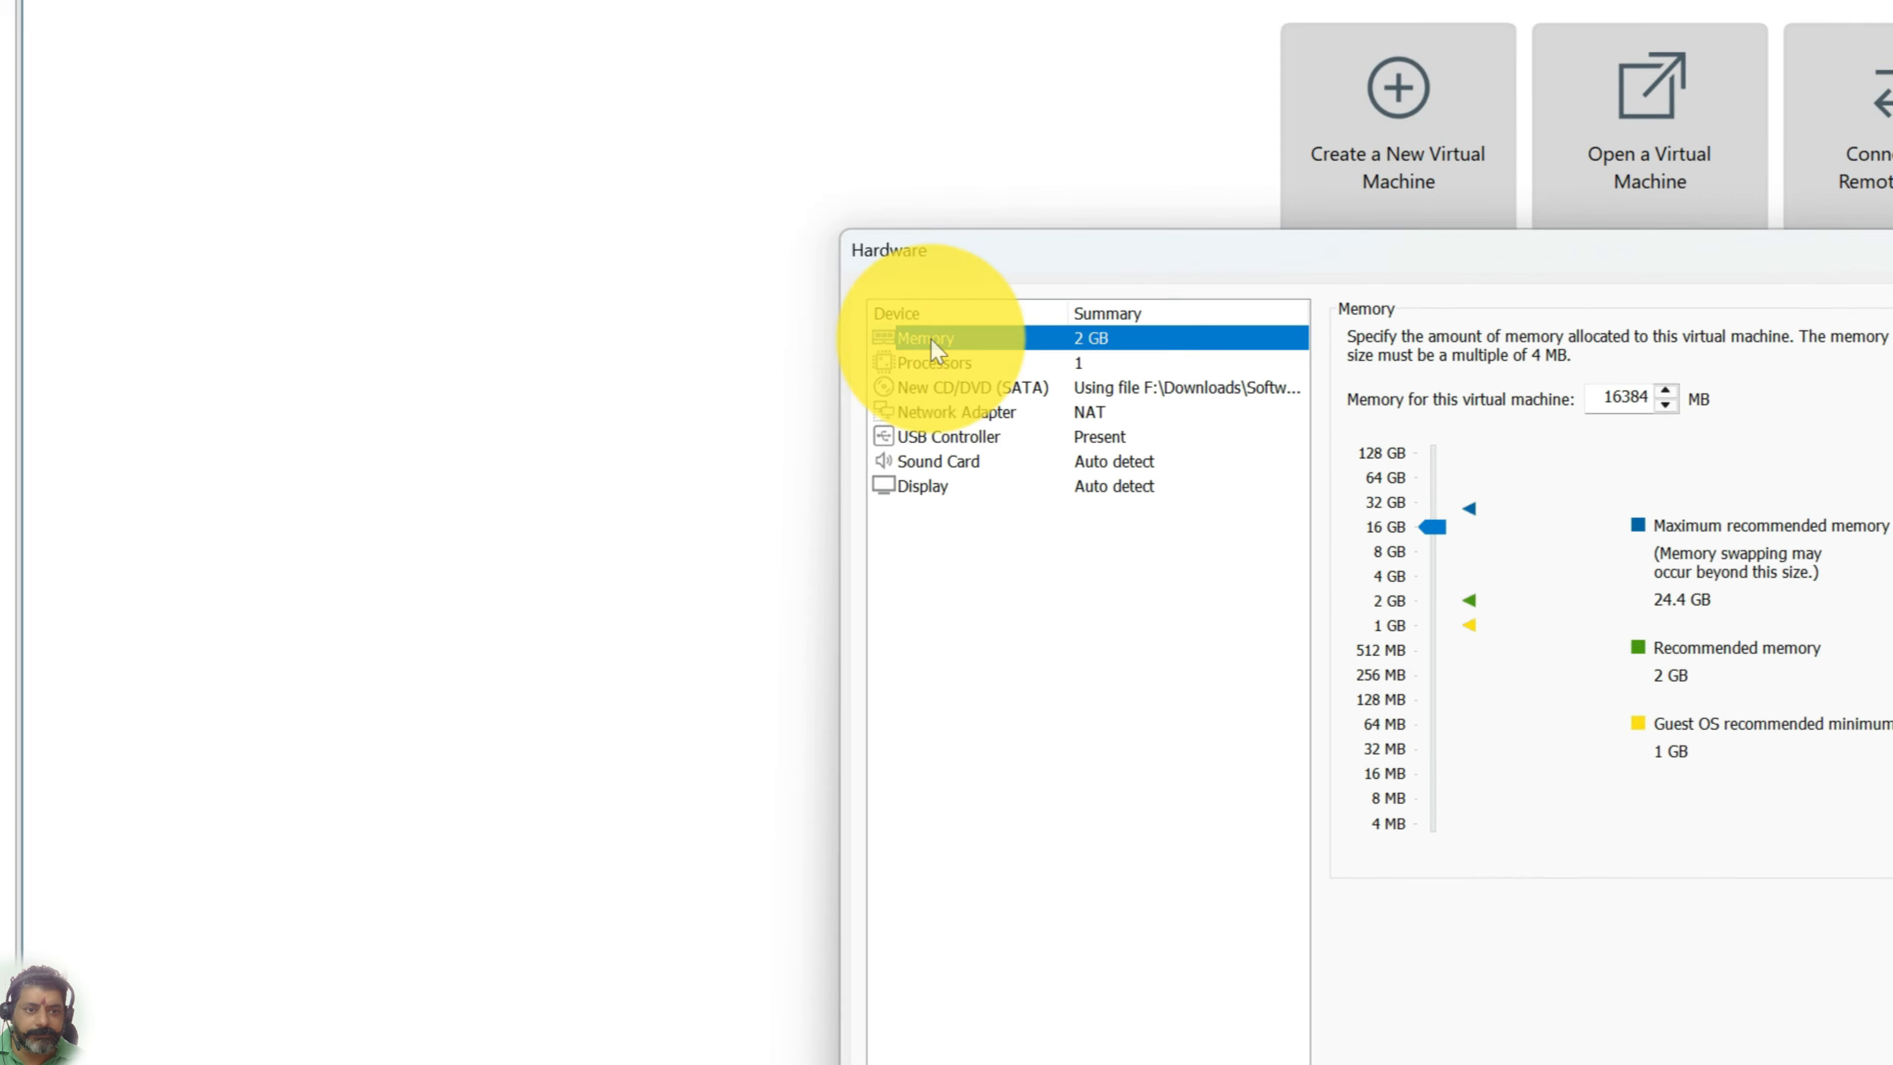
click(707, 112)
click(1280, 623)
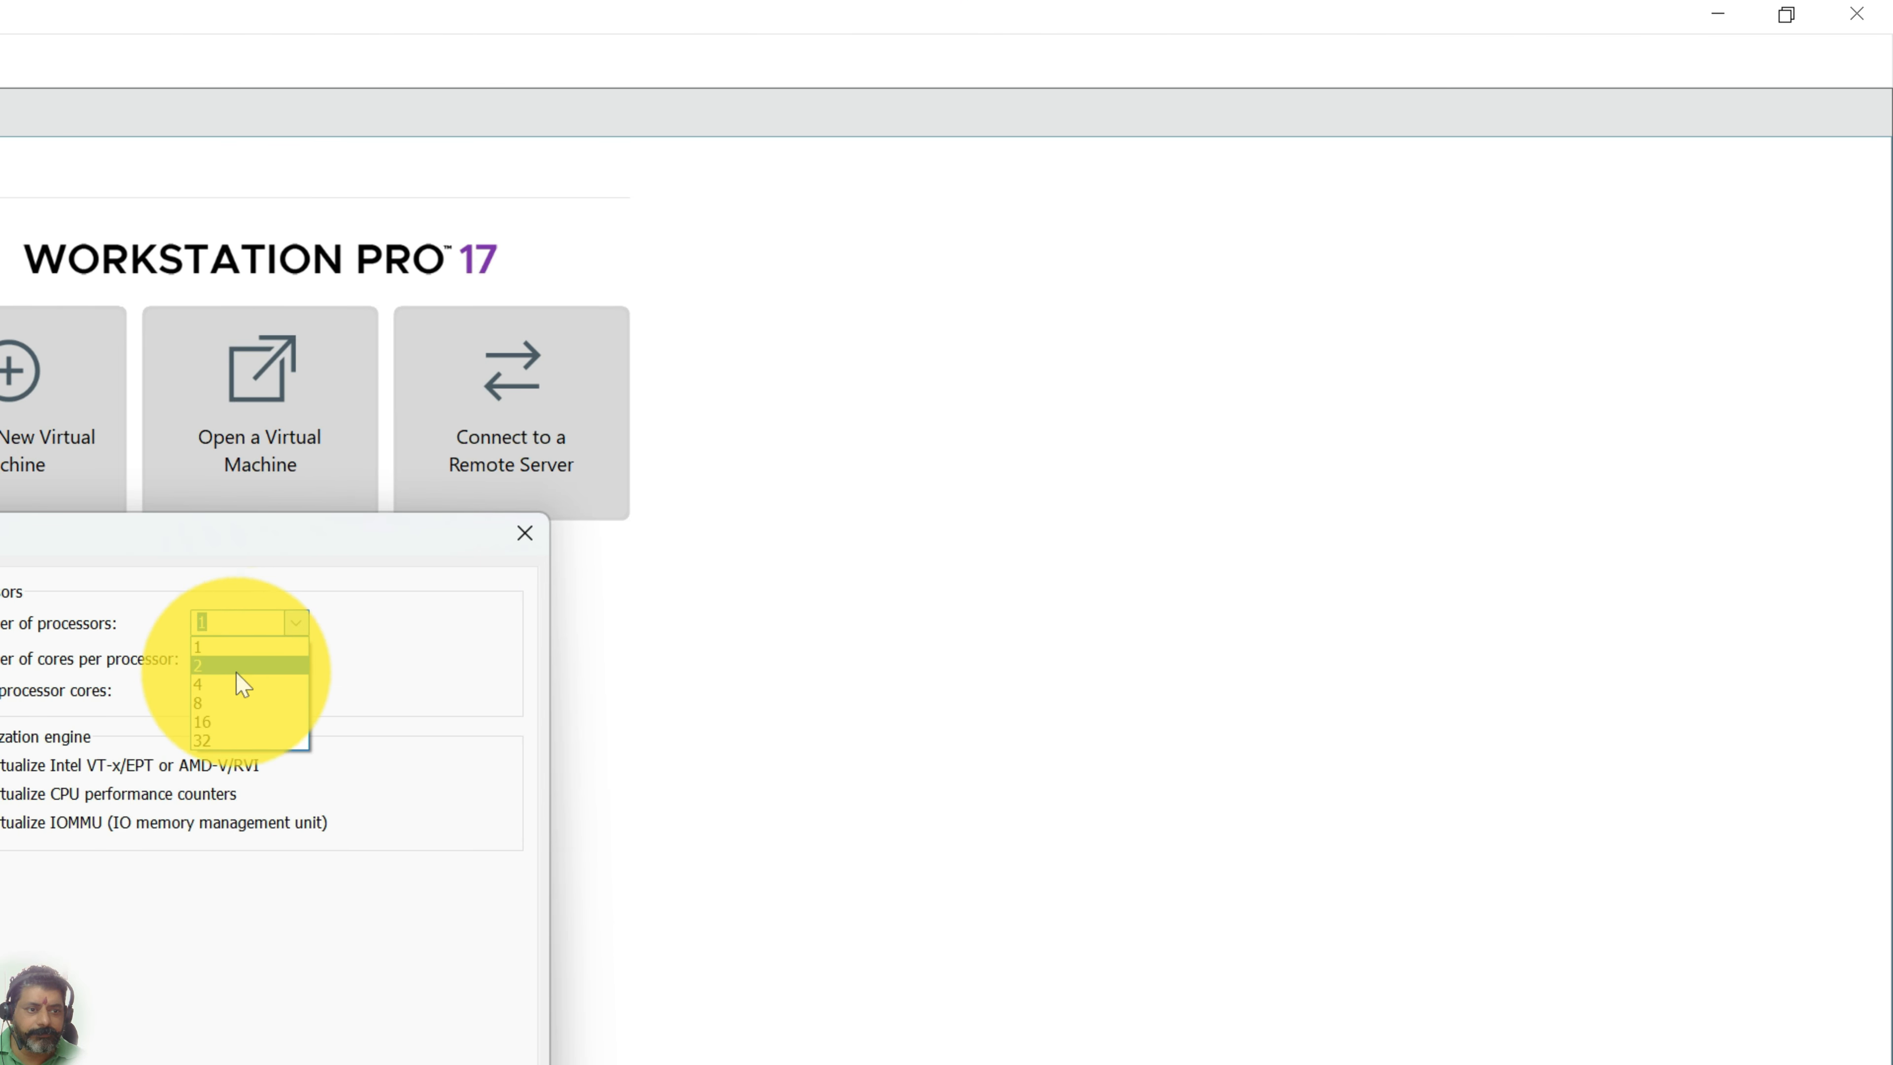
click(240, 665)
click(253, 659)
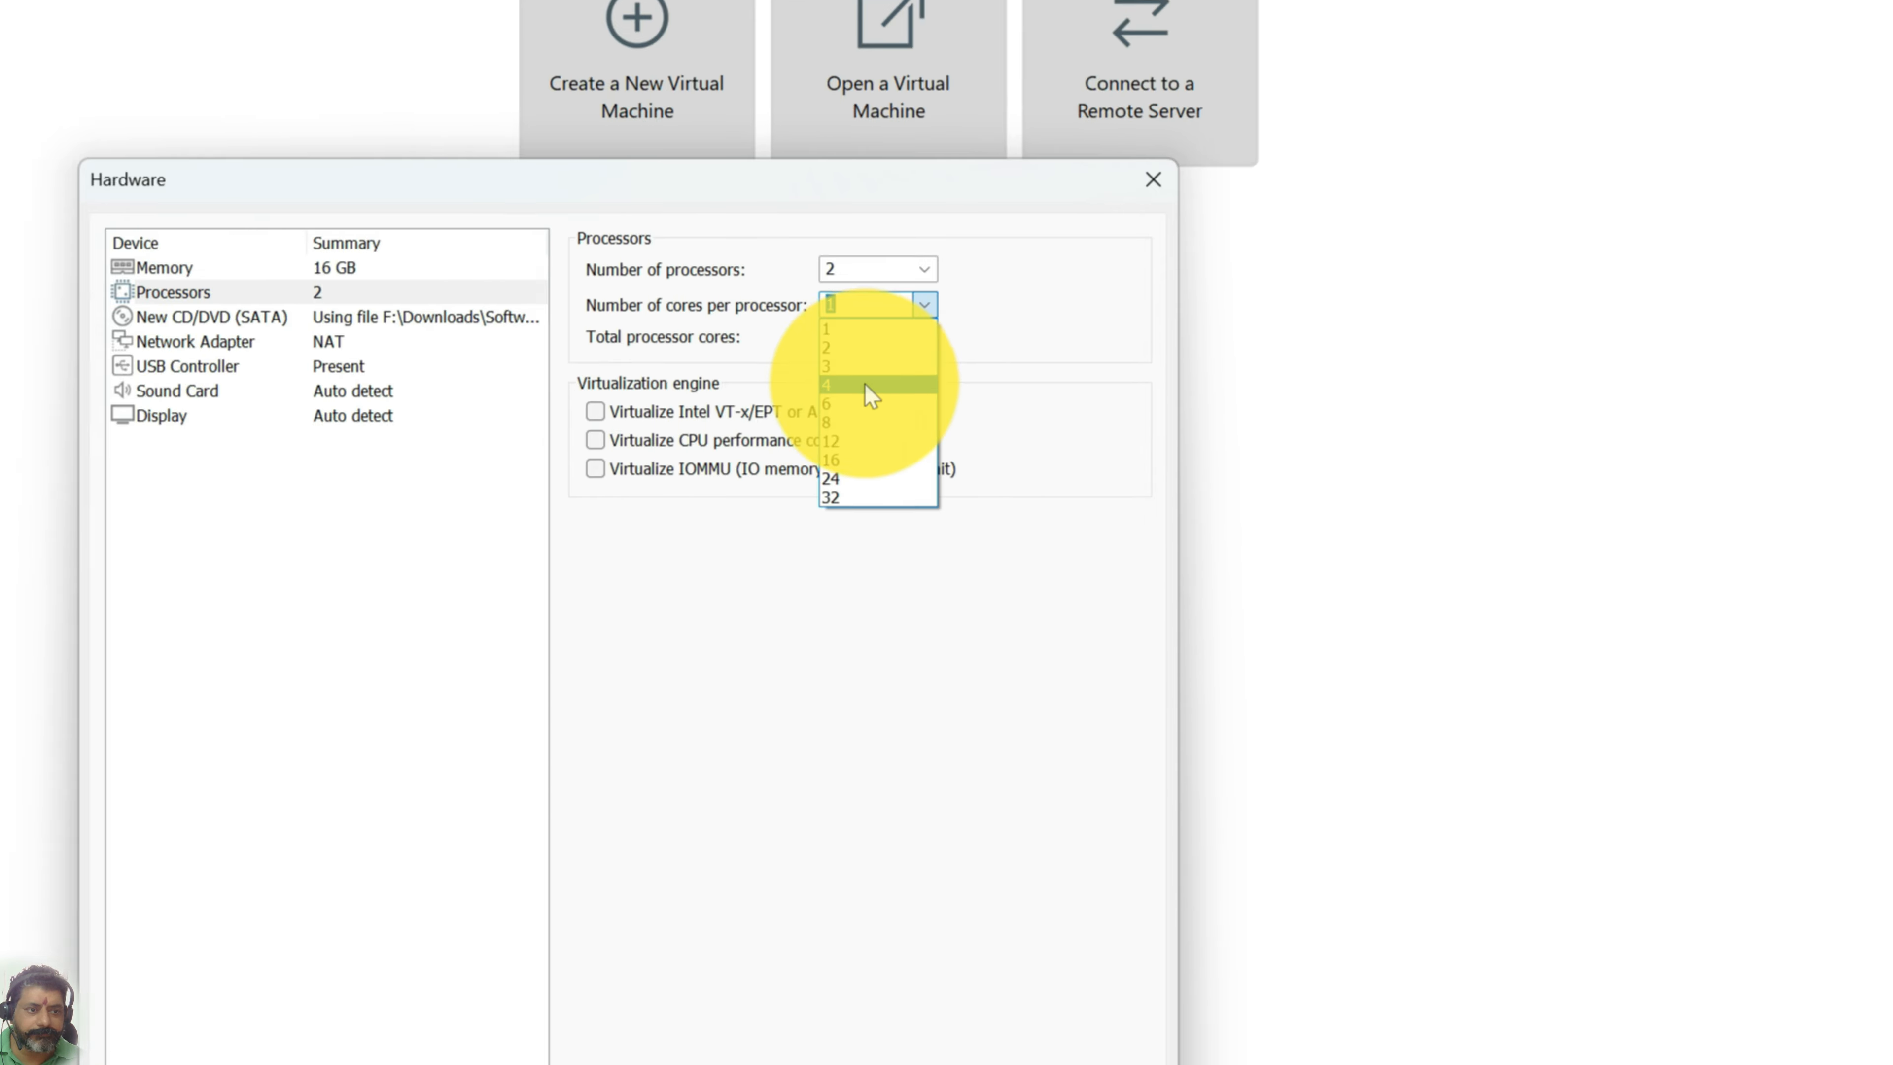
click(868, 384)
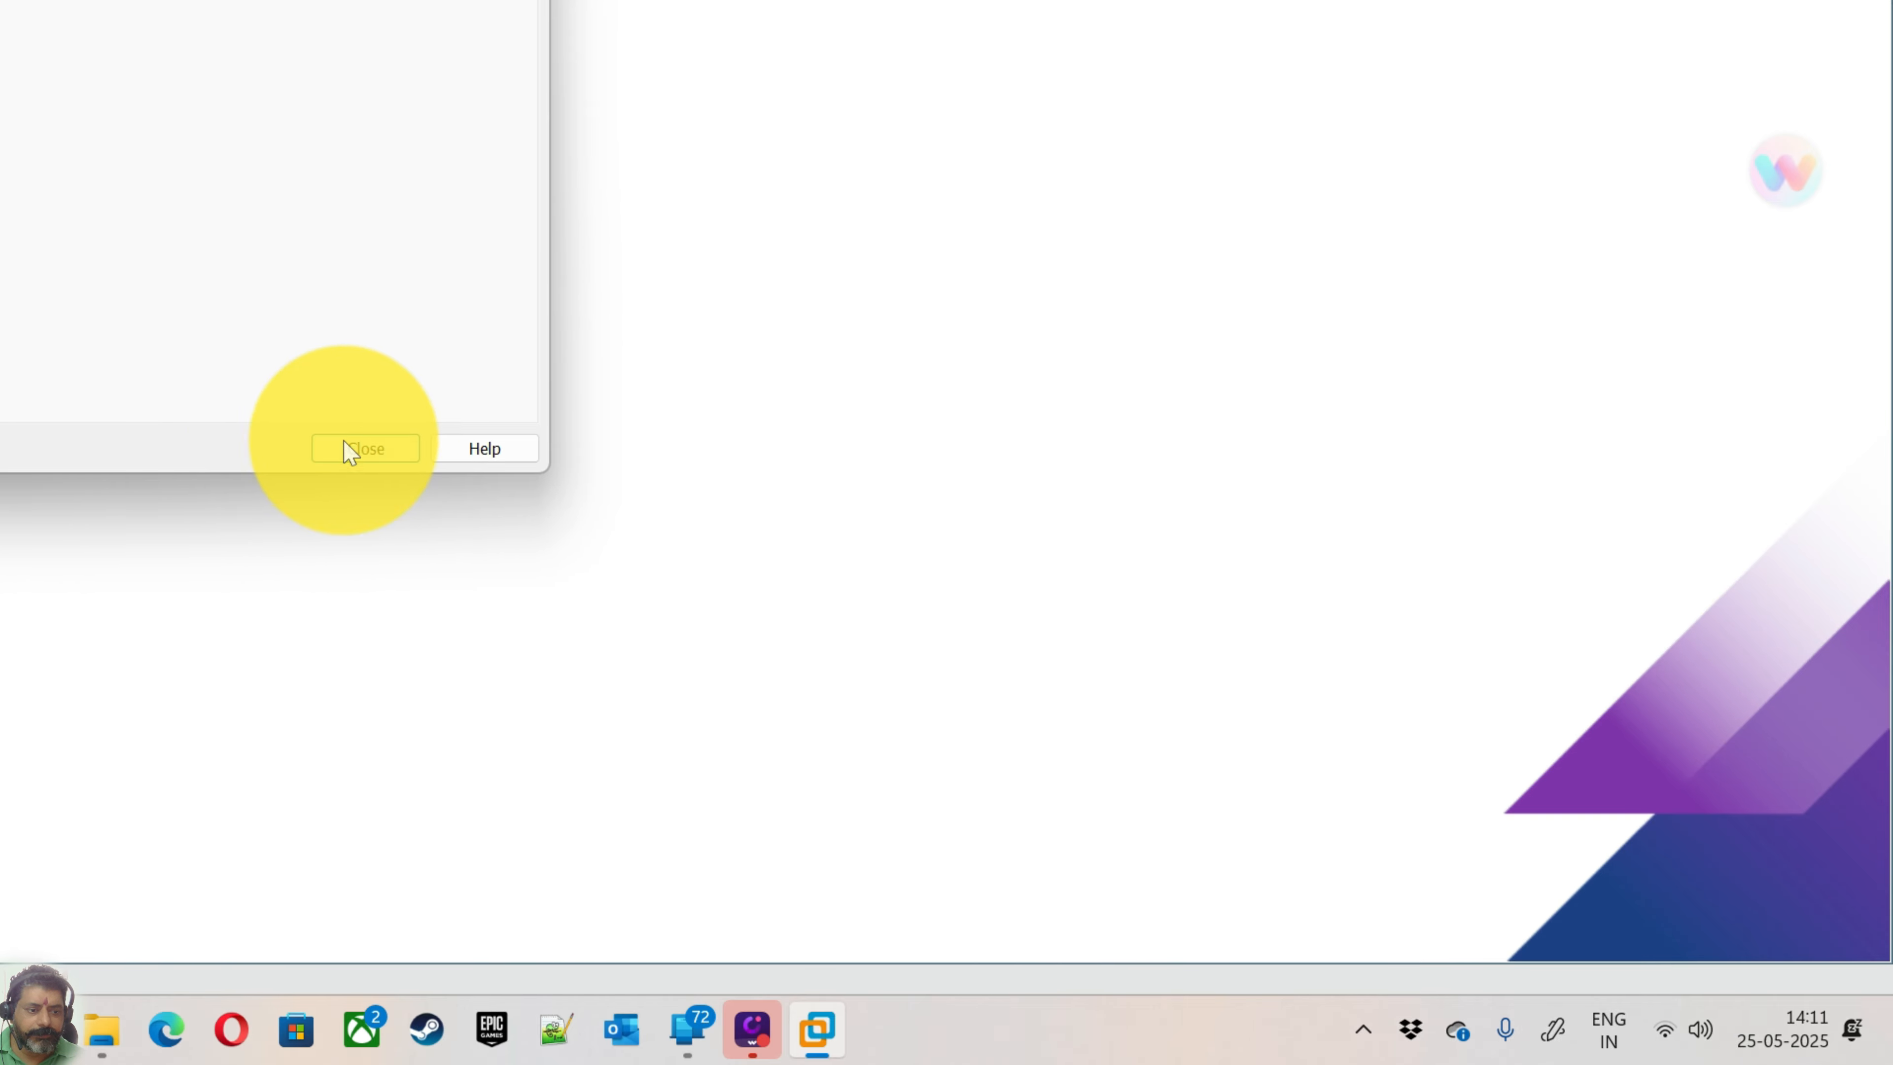
click(350, 451)
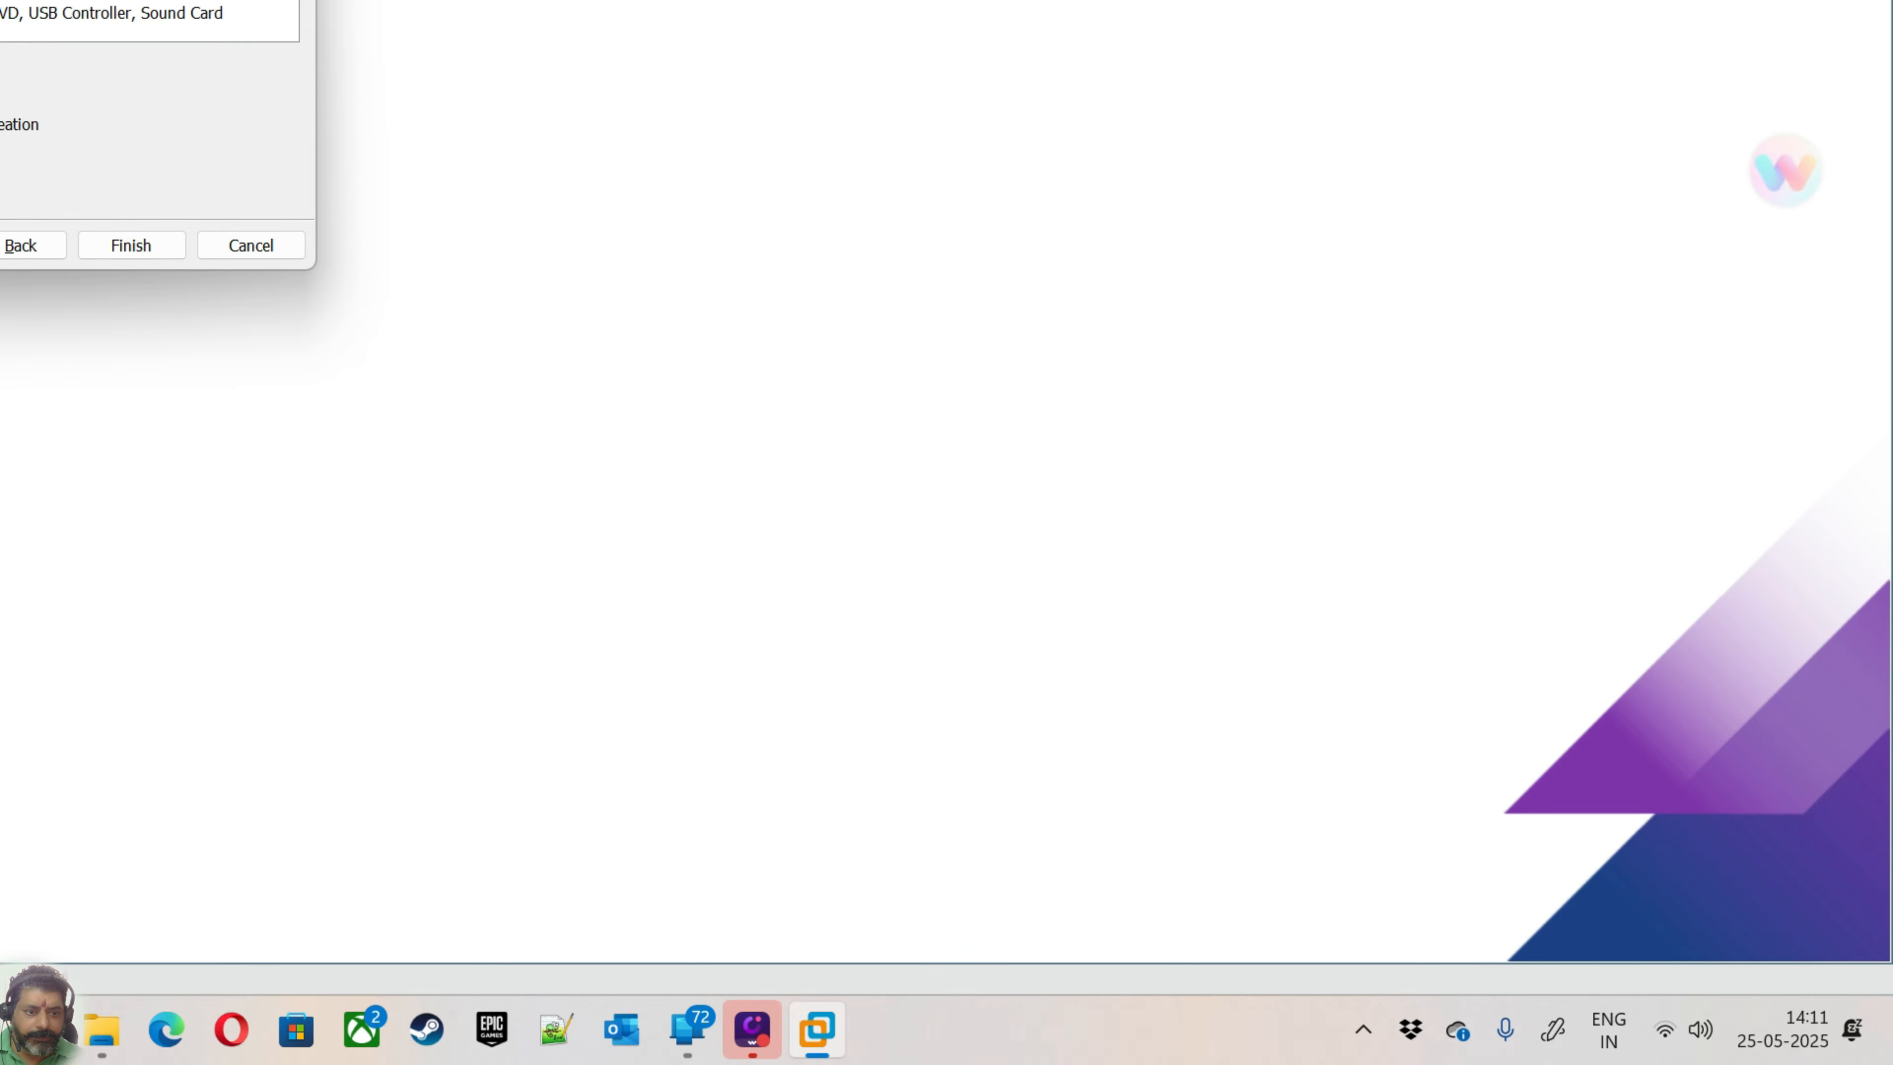
Step: Change the virtual machine's network adapter to Bridged and finish the wizard so the machine is created and powered on
click(749, 530)
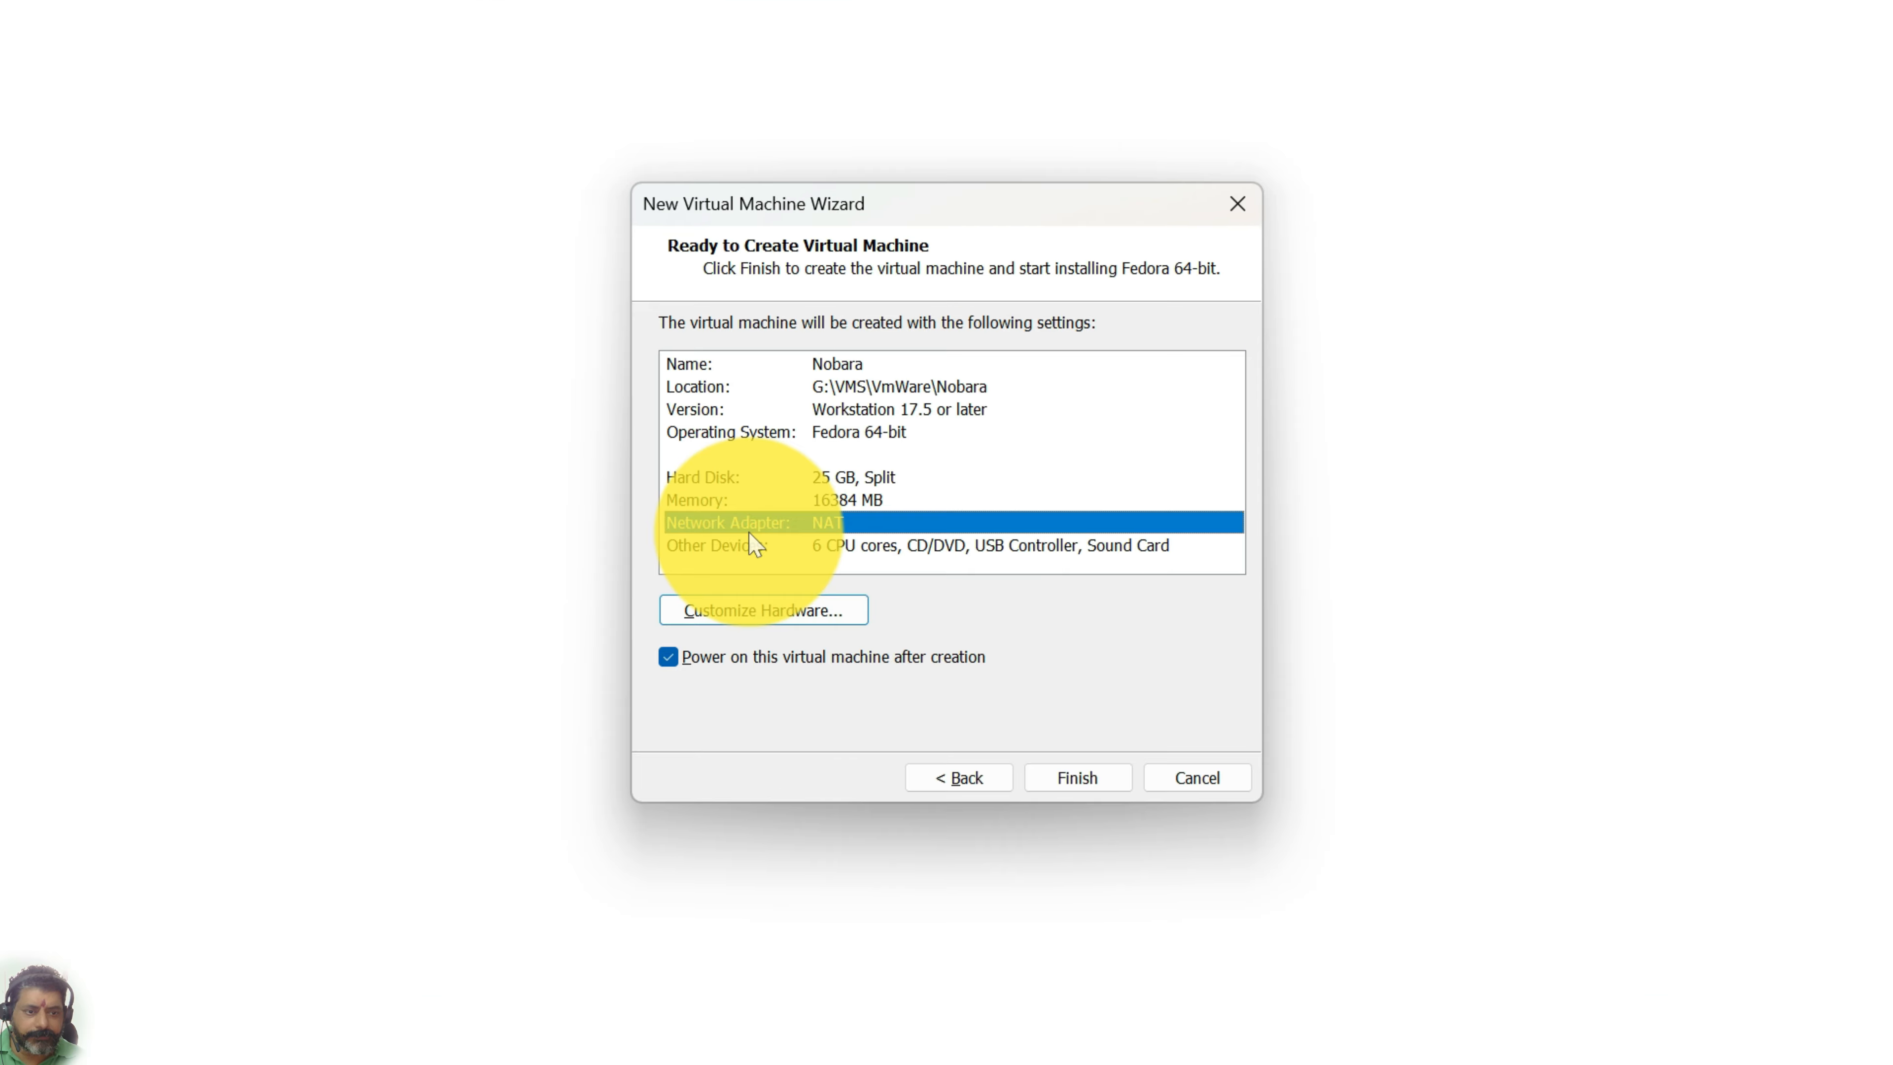
click(782, 619)
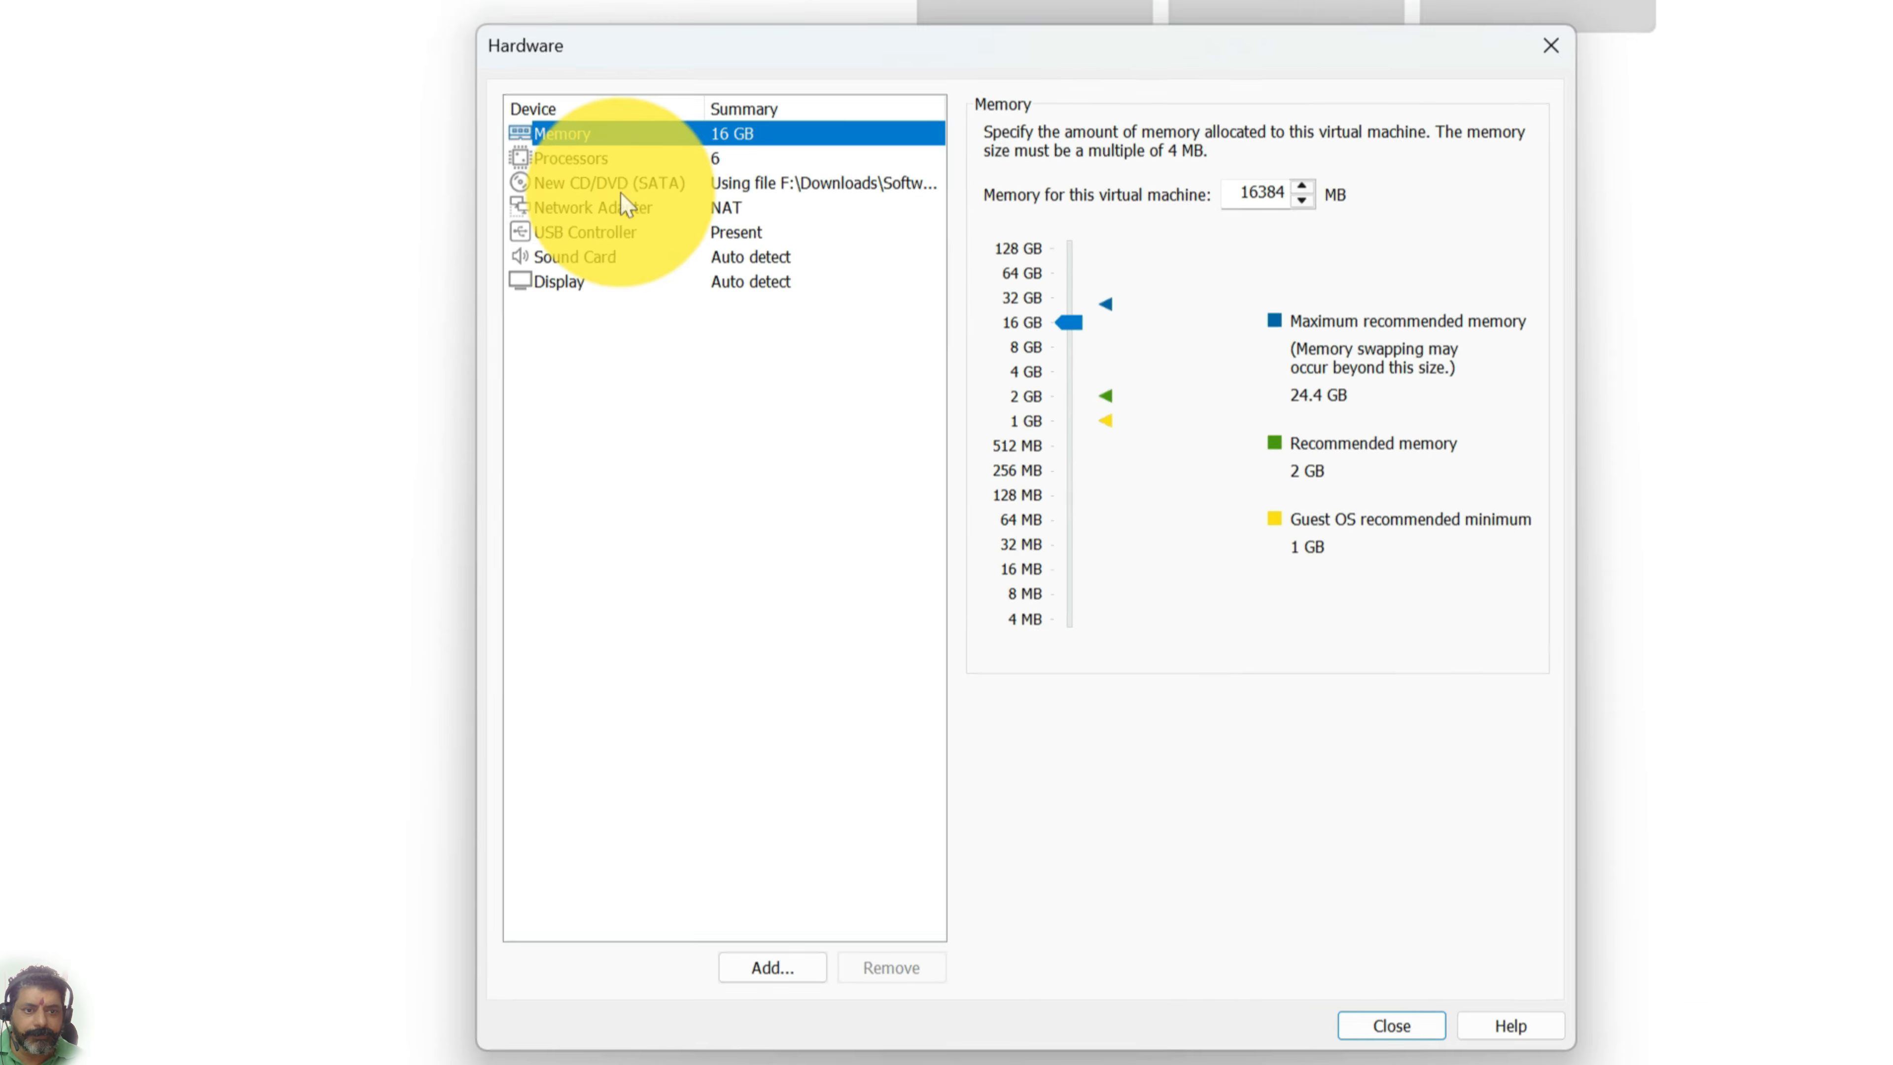
click(626, 207)
click(913, 196)
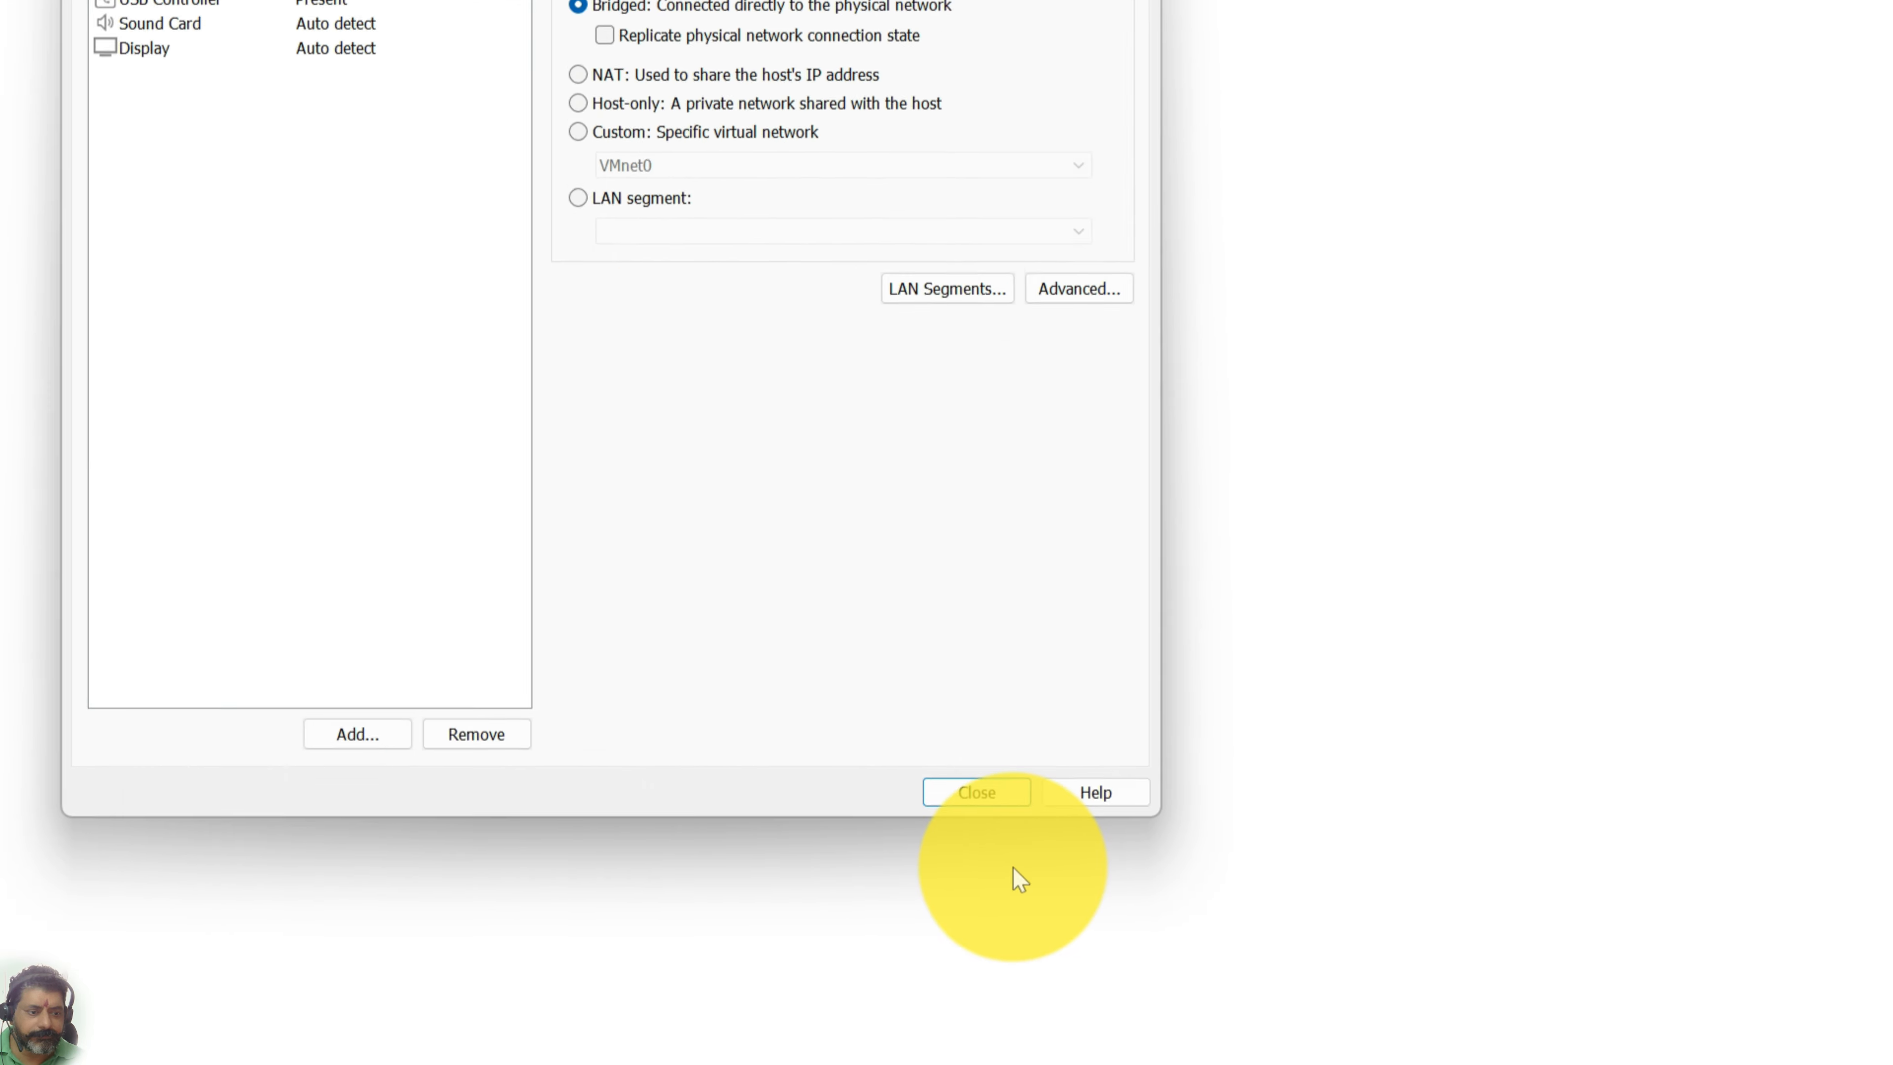
click(1312, 980)
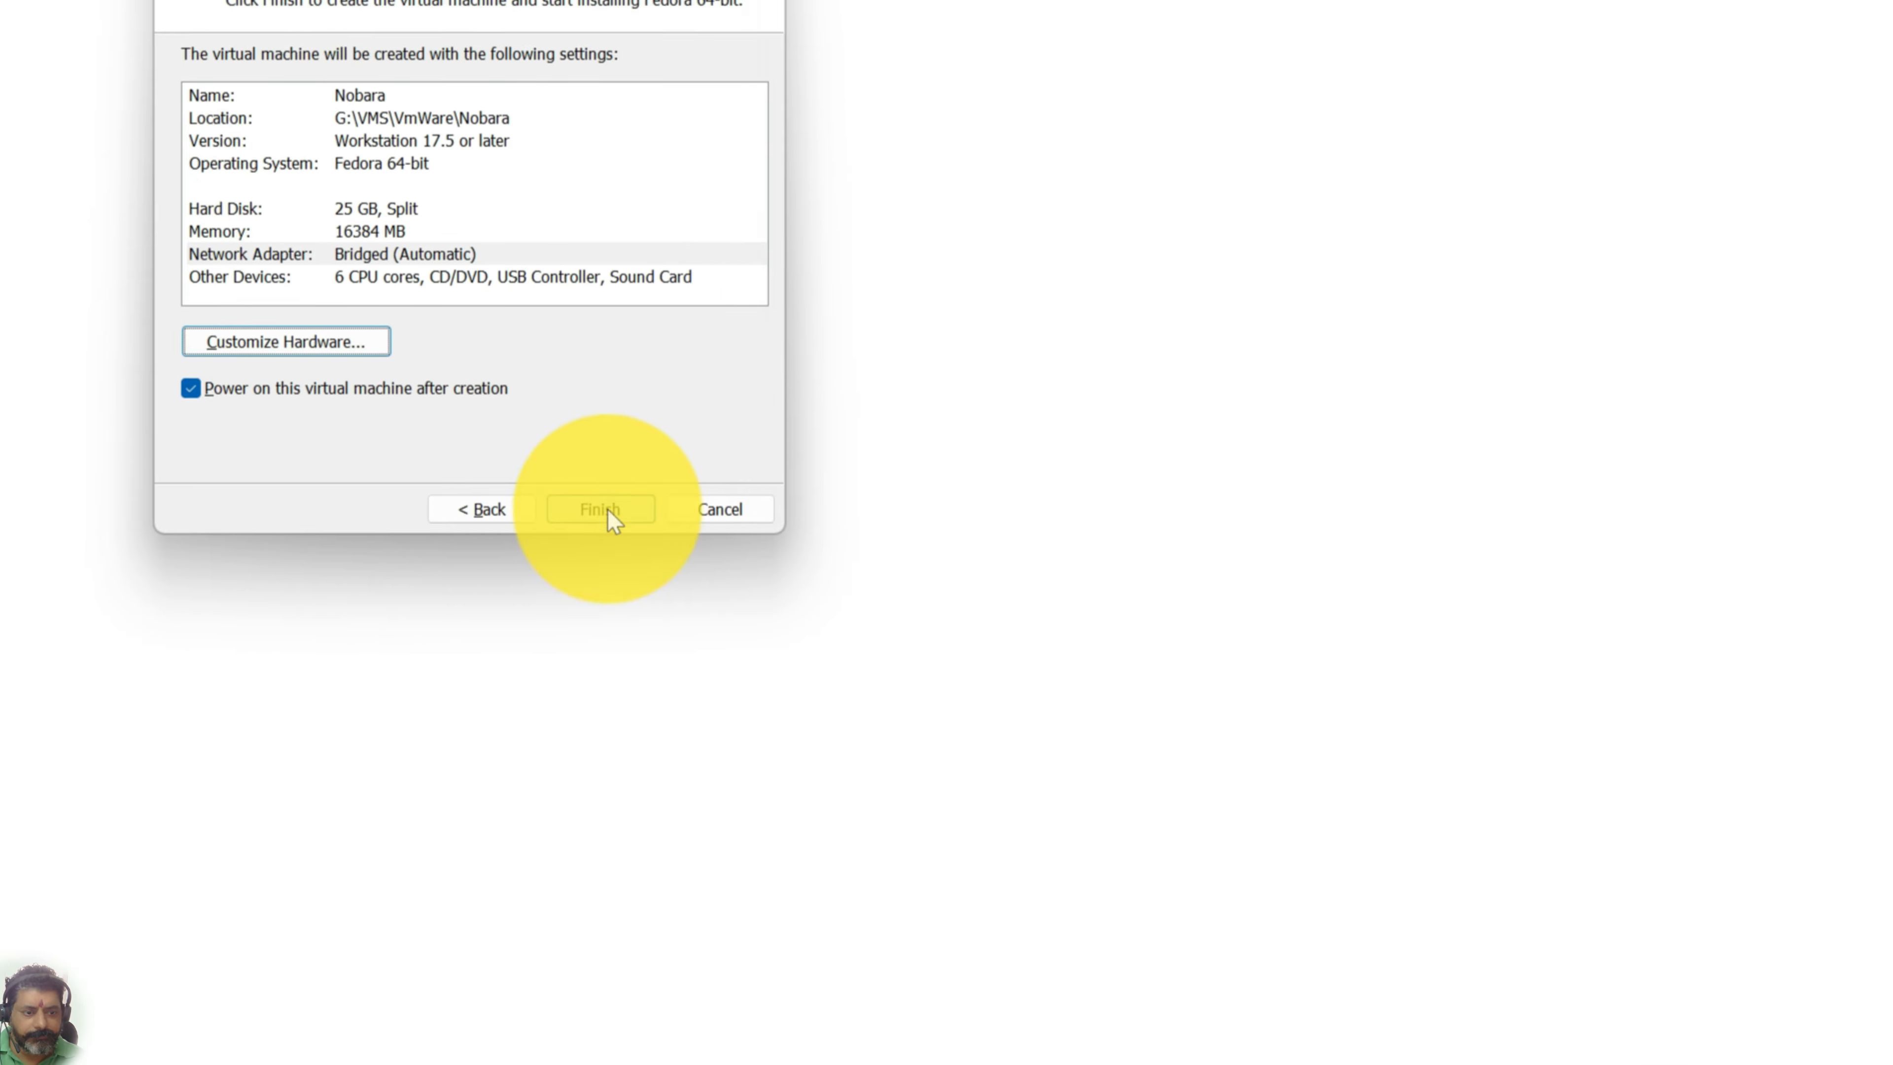
click(613, 520)
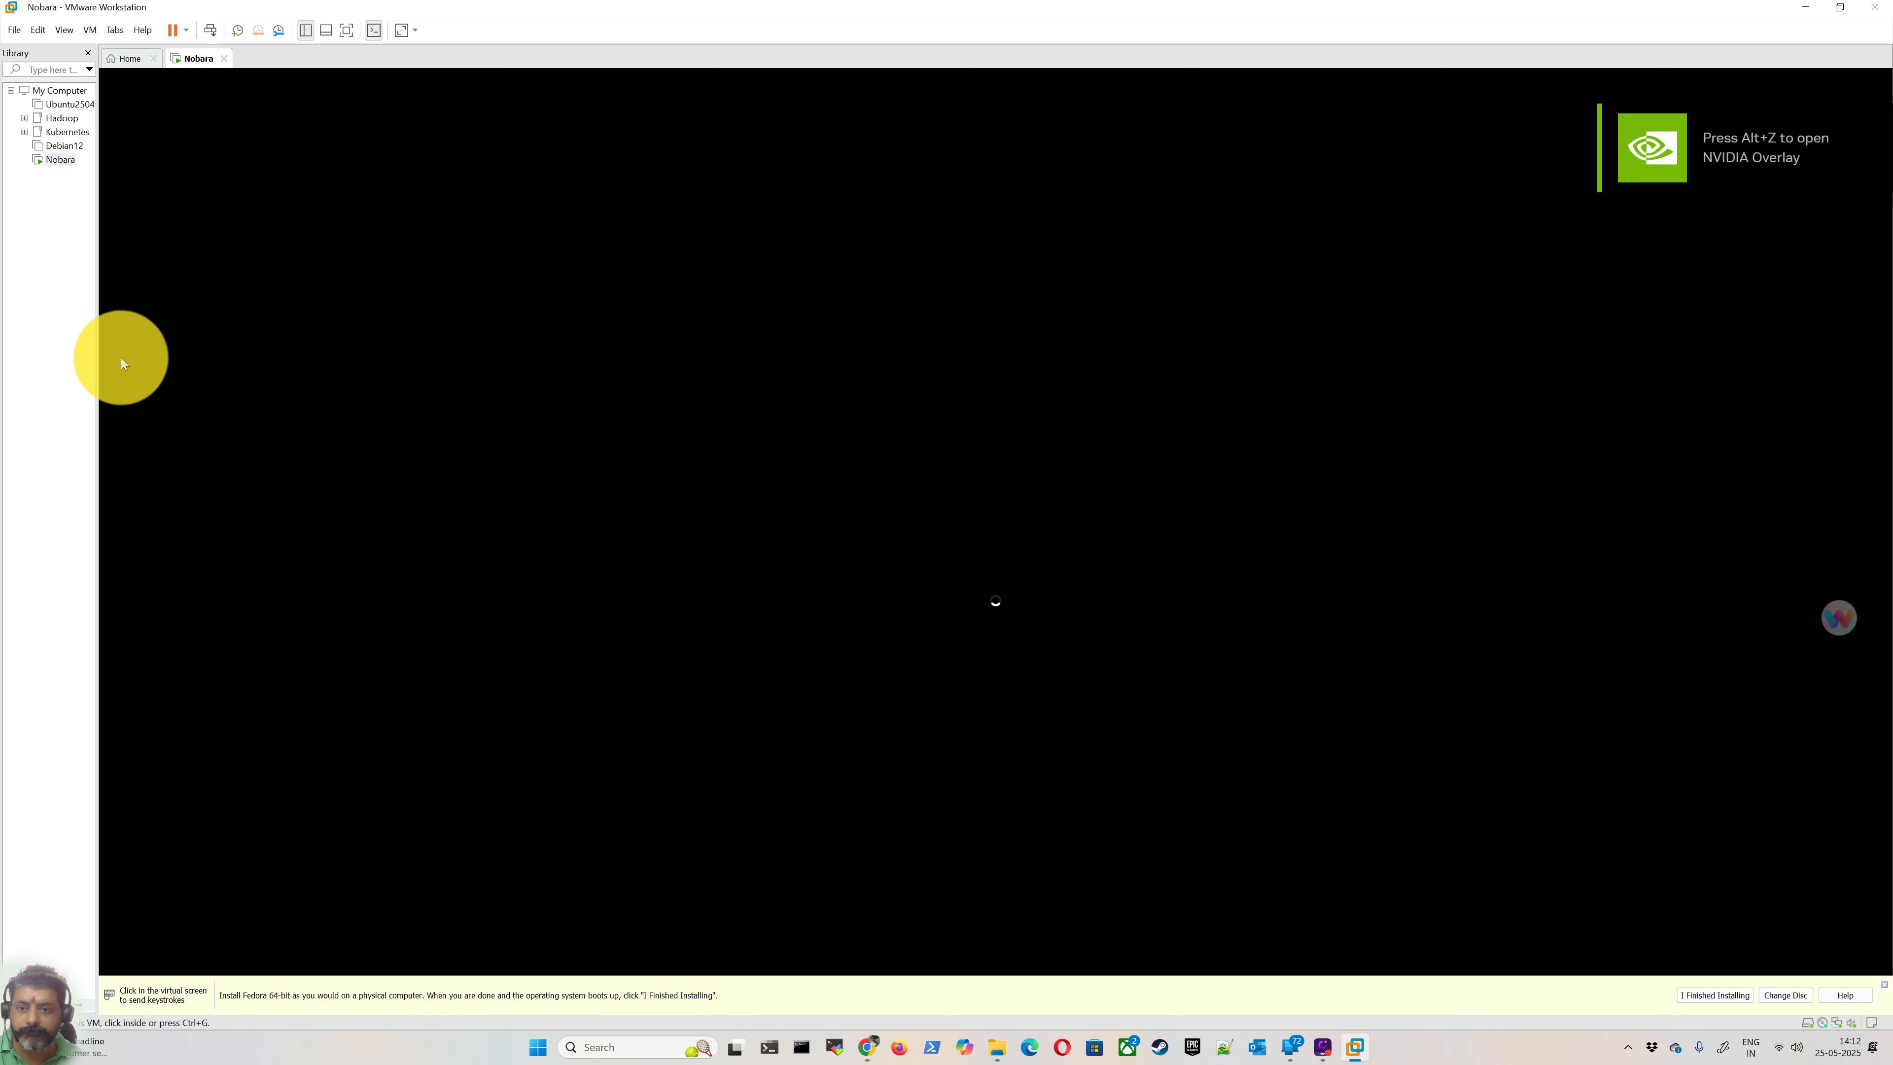
Step: Widen the library pane and launch the Nobara Linux installer in the virtual machine's live session
drag(98, 369, 189, 380)
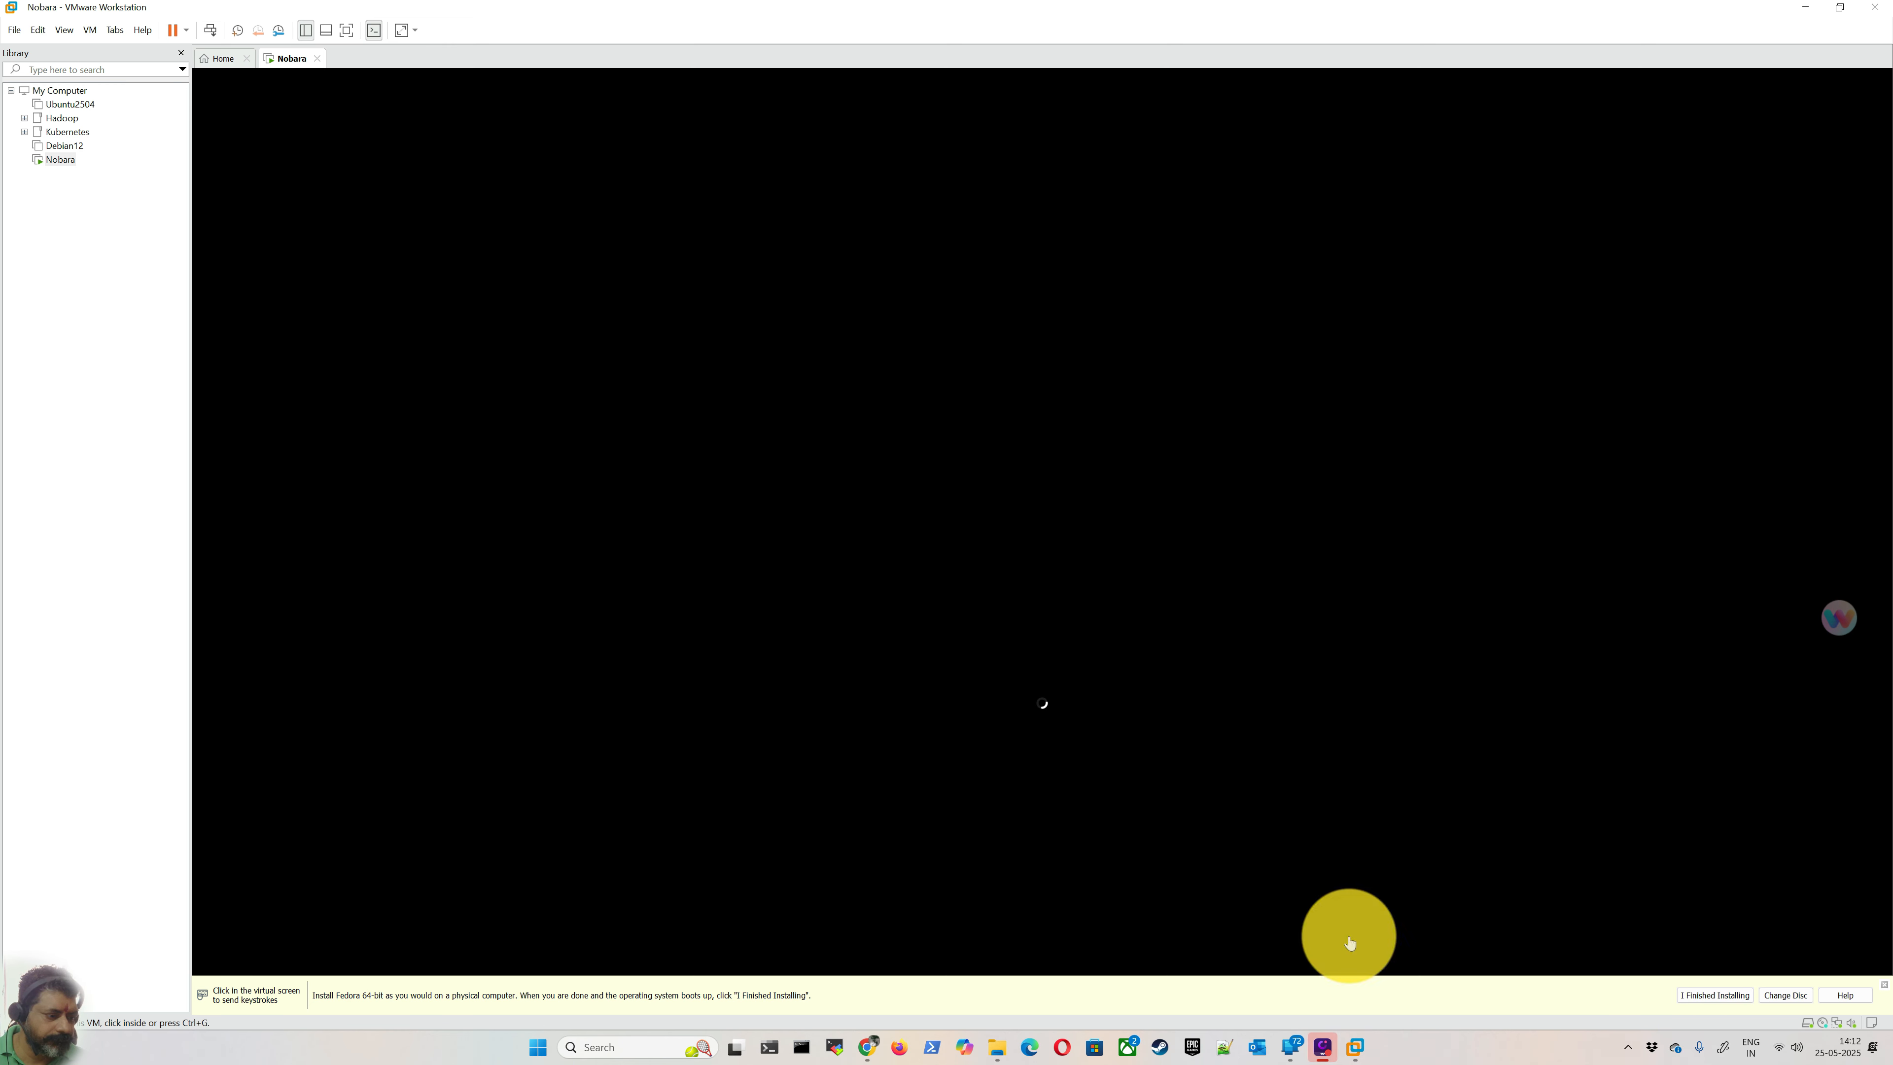
click(1021, 646)
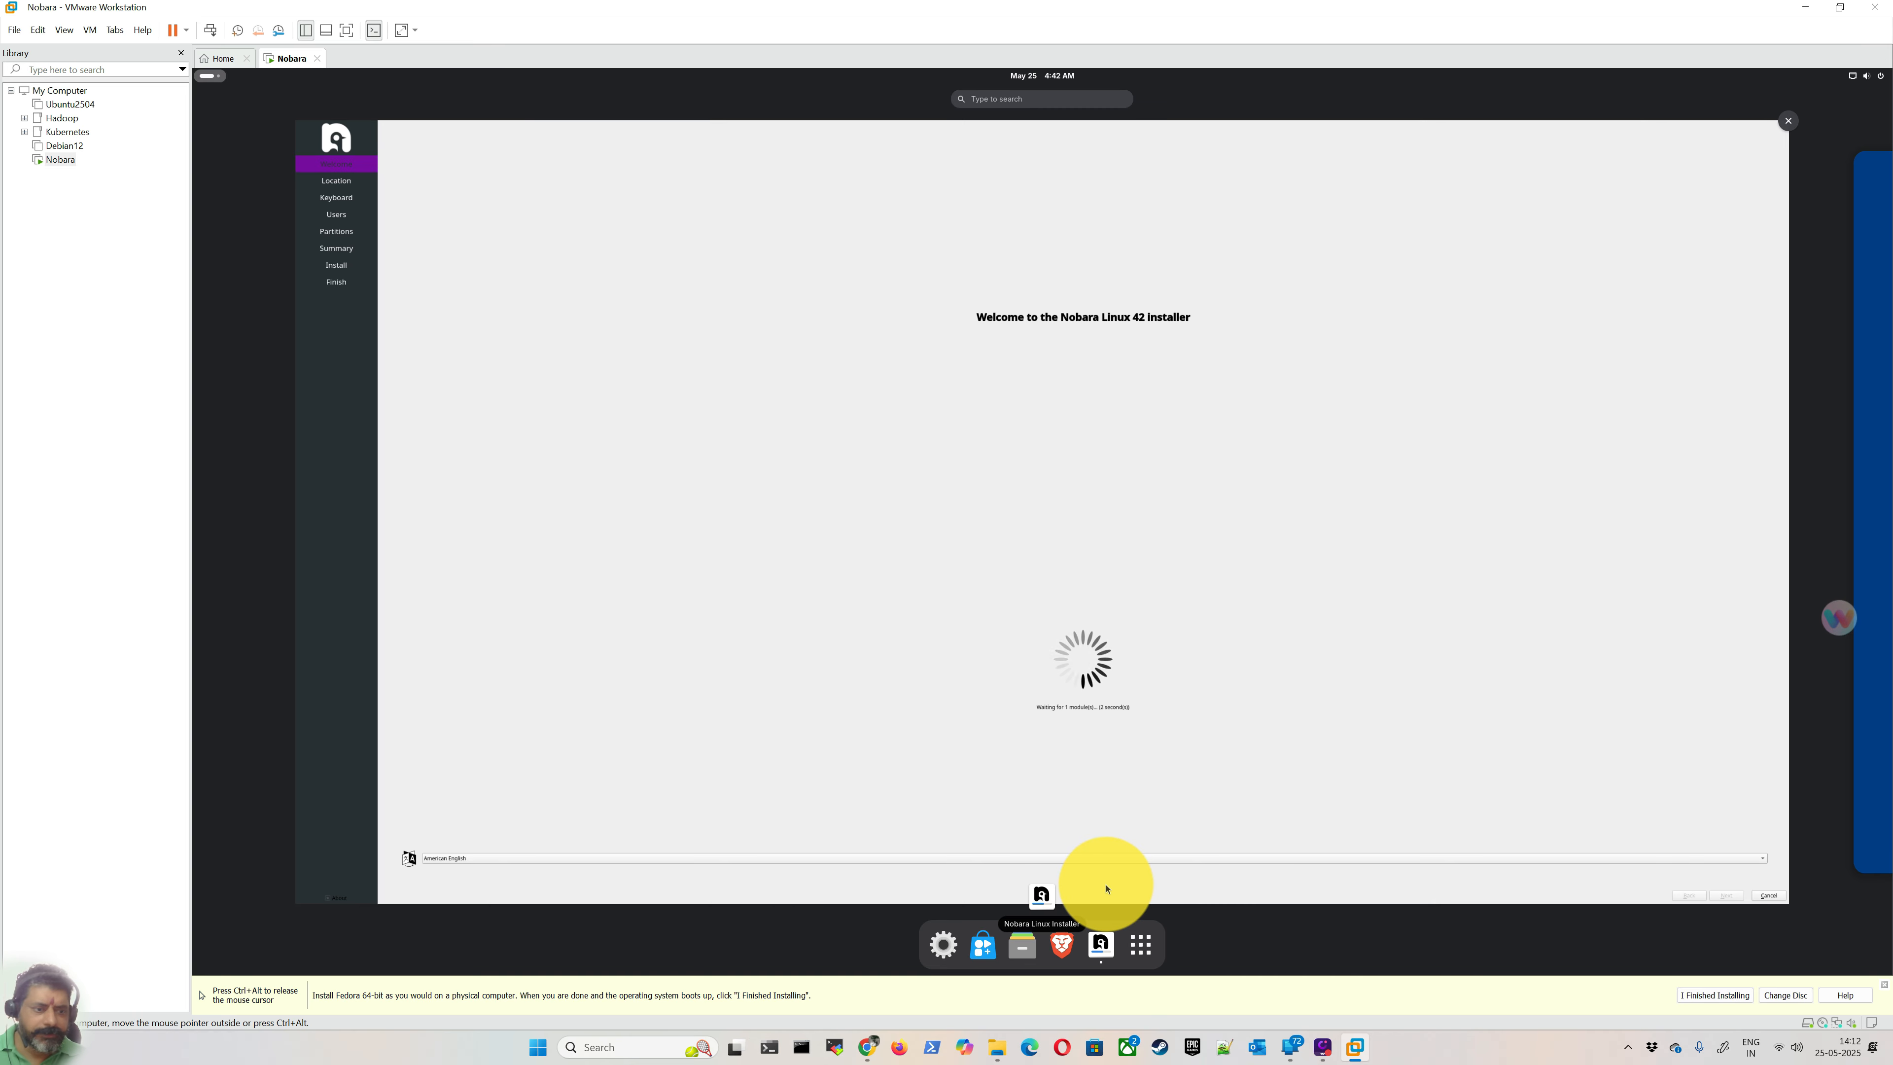
Step: Switch to the browser, review the Standard Nobara 42 ISO editions on the download page, and return to the virtual machine
click(871, 1044)
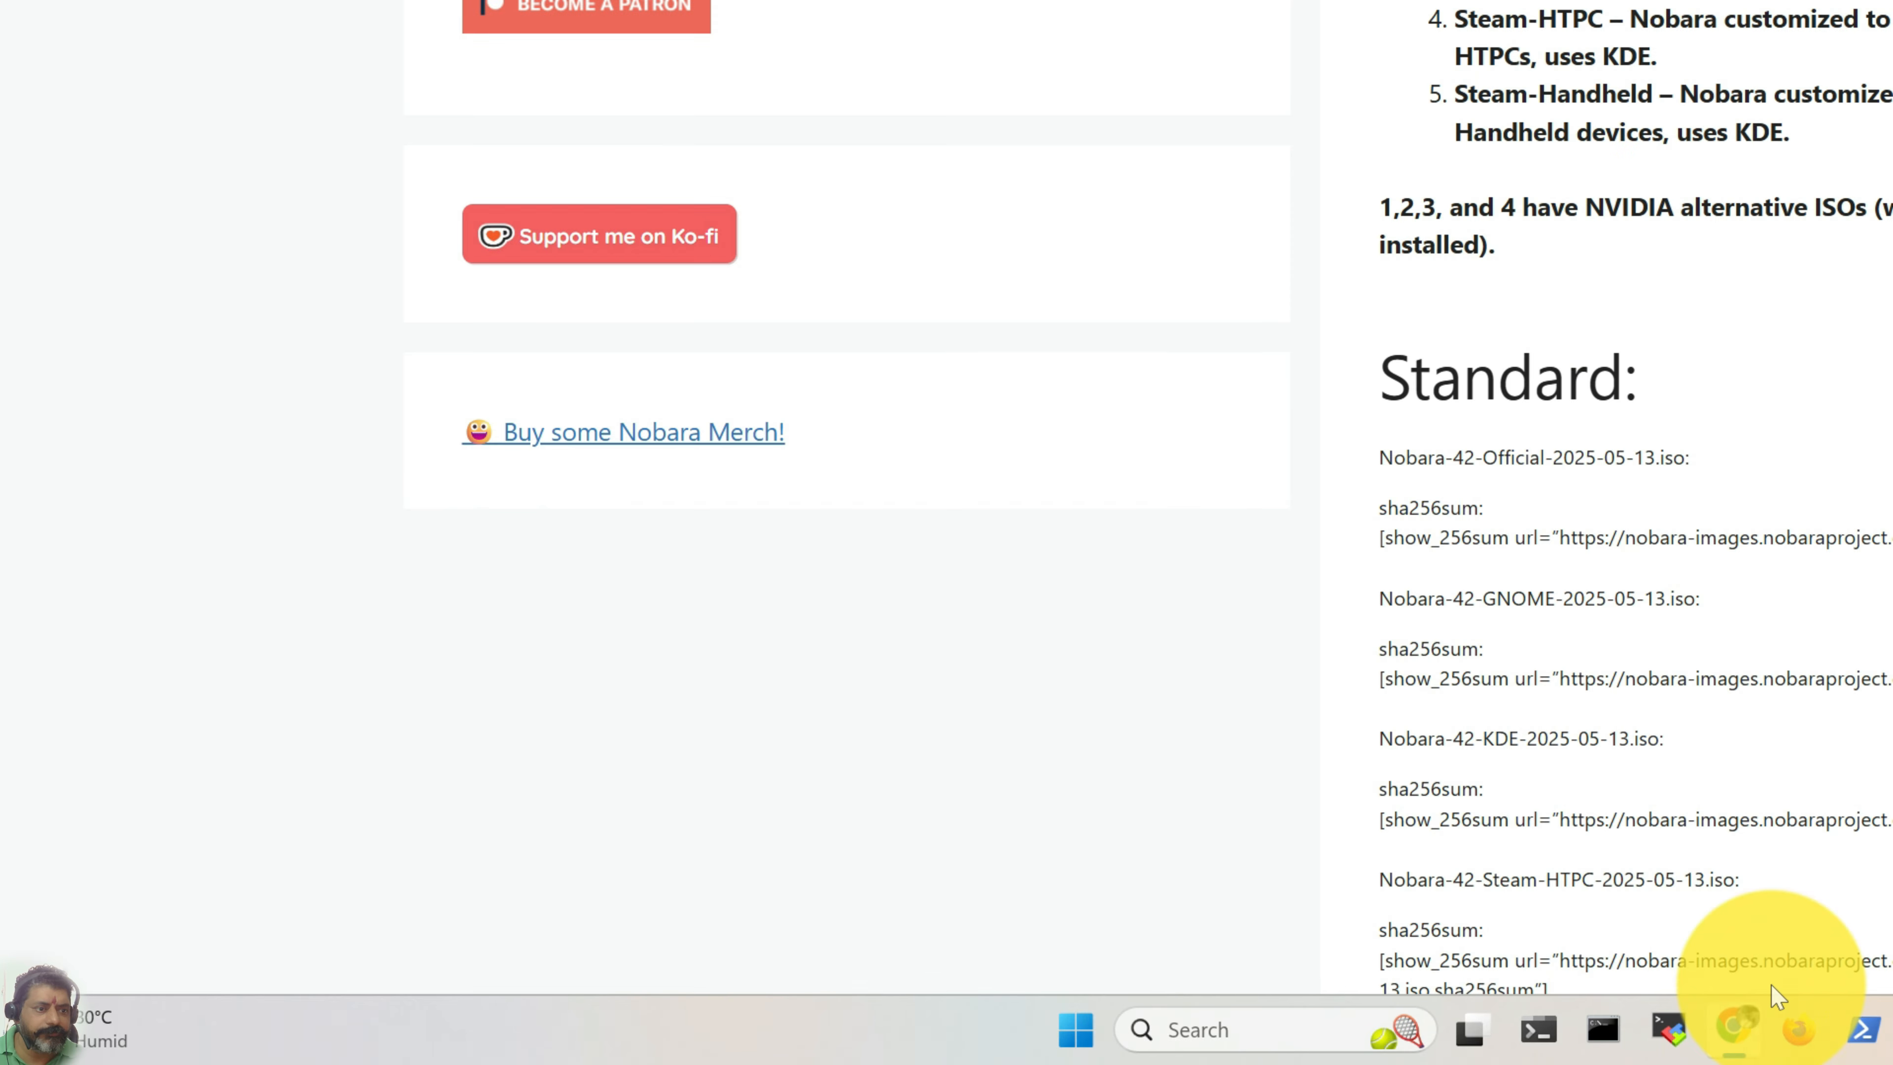
scroll(1788, 522, down, 5)
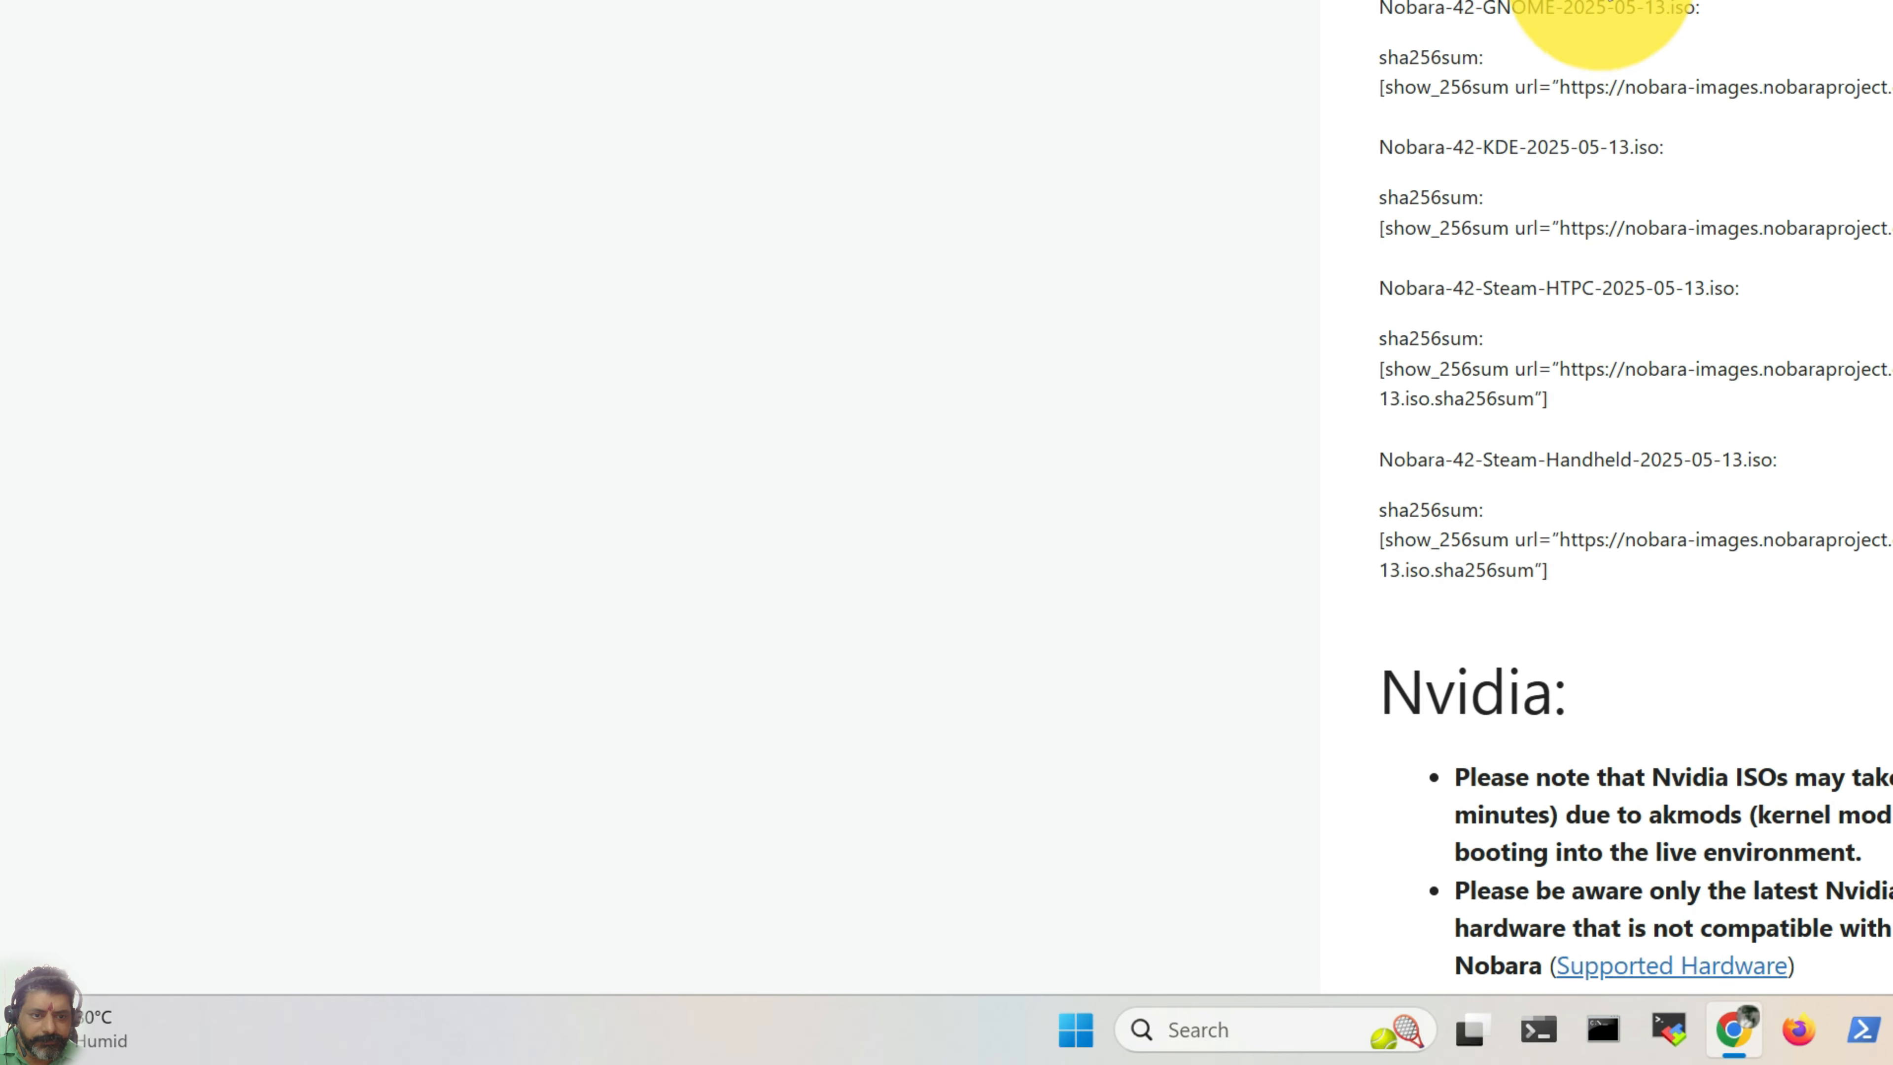
triple_click(633, 399)
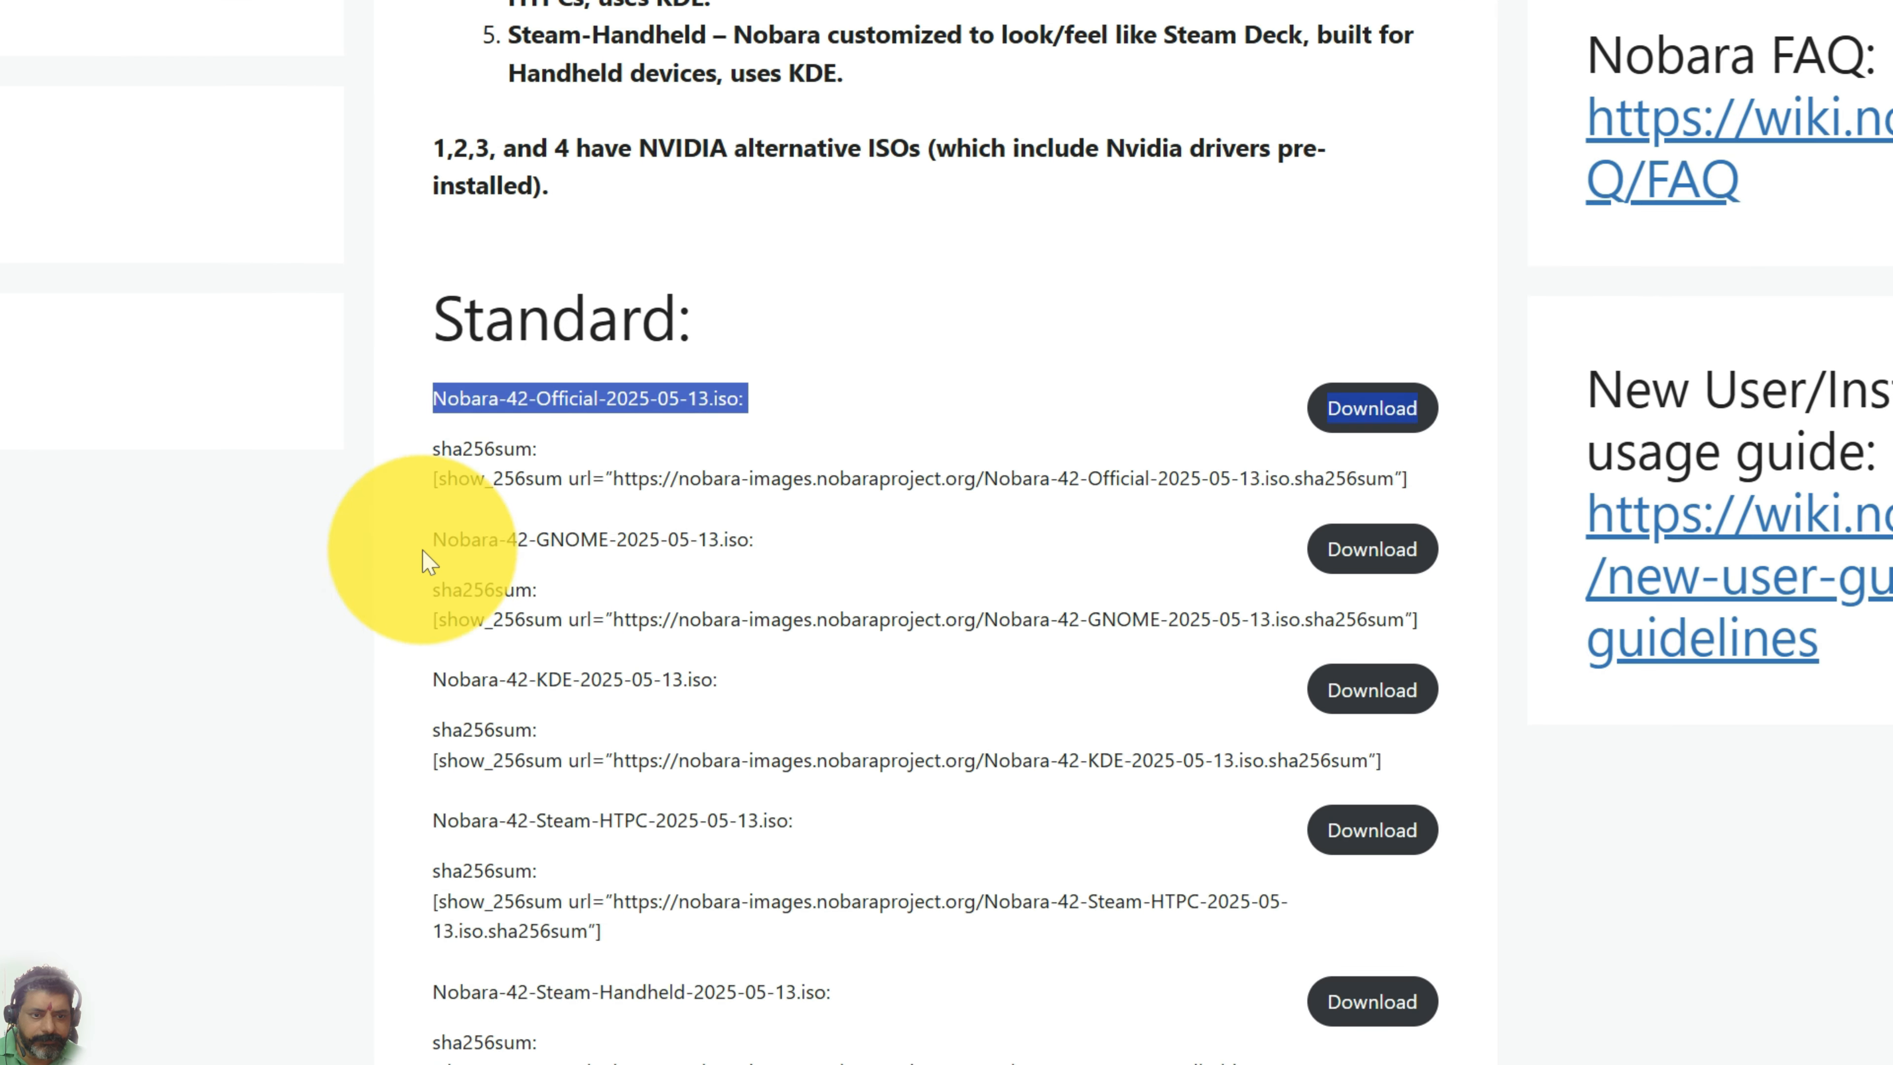
drag(421, 550, 800, 541)
drag(417, 686, 739, 686)
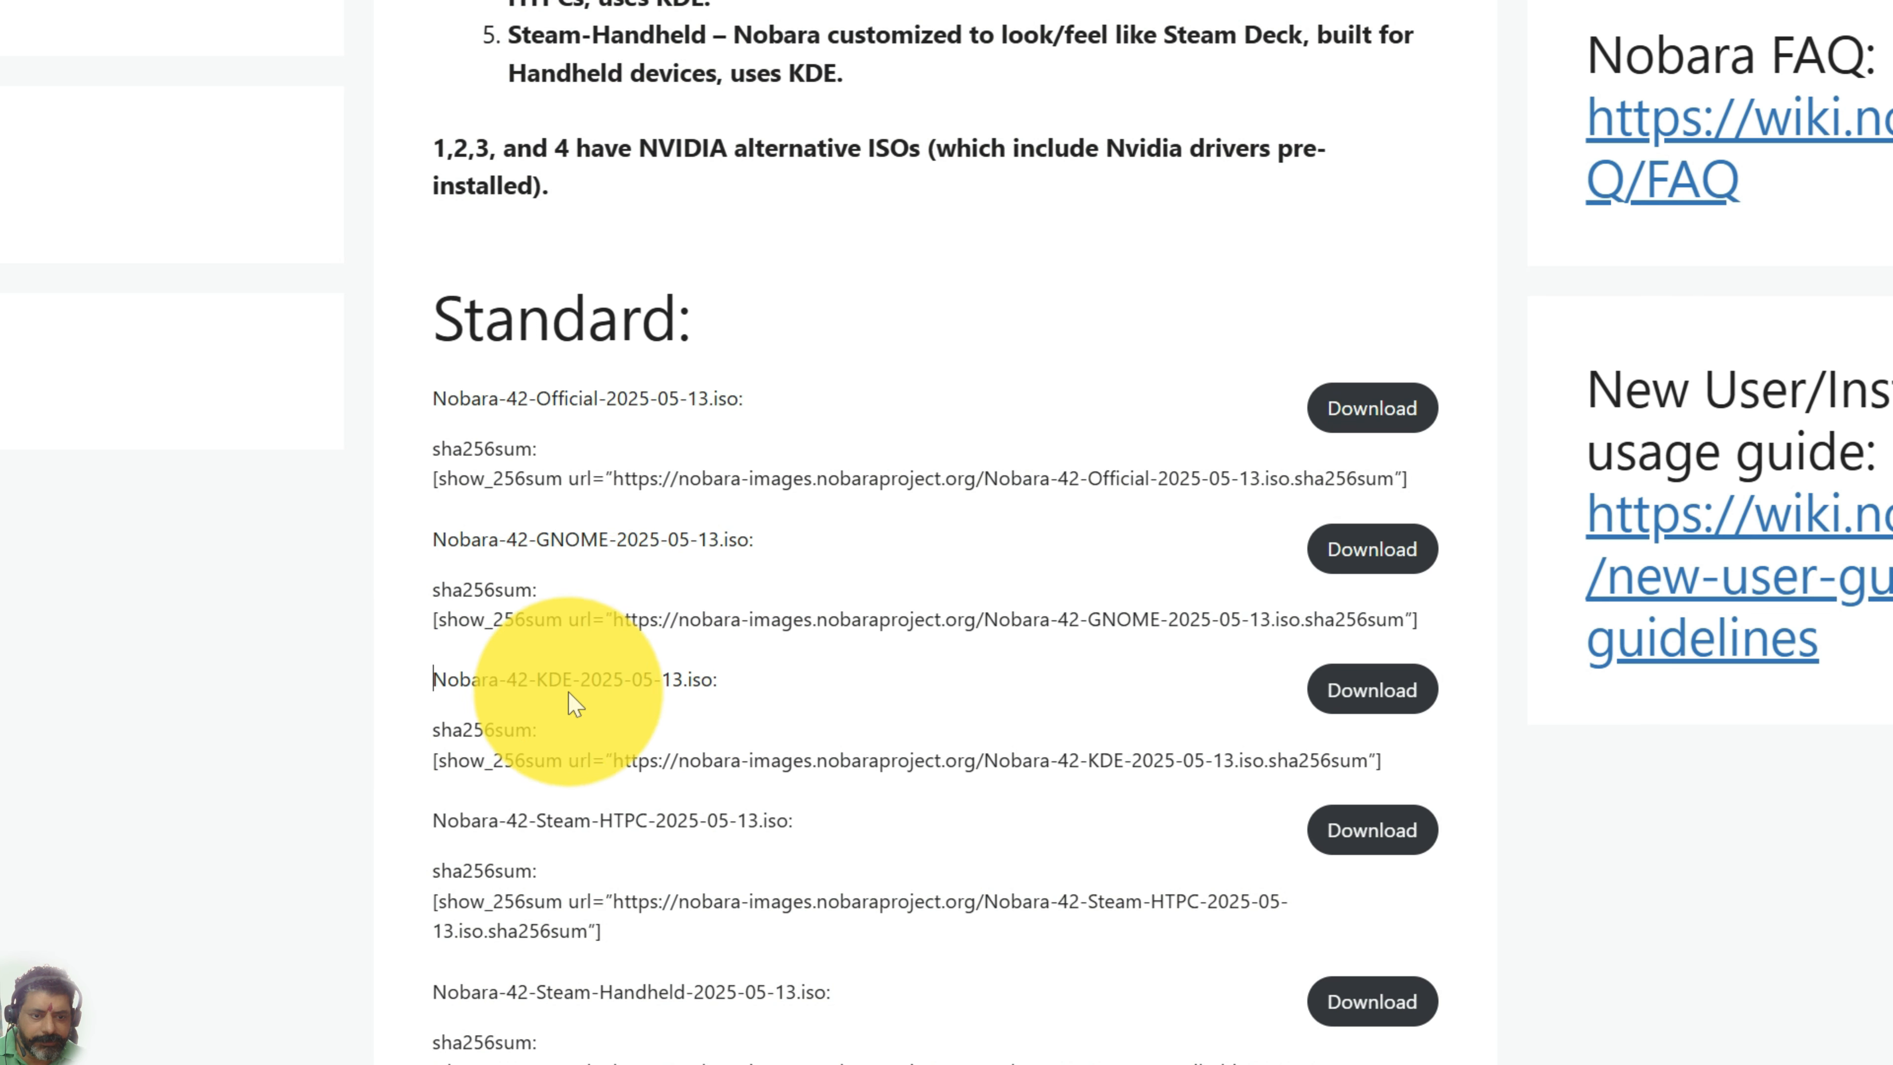
drag(553, 686, 607, 685)
double_click(518, 538)
drag(546, 537, 634, 541)
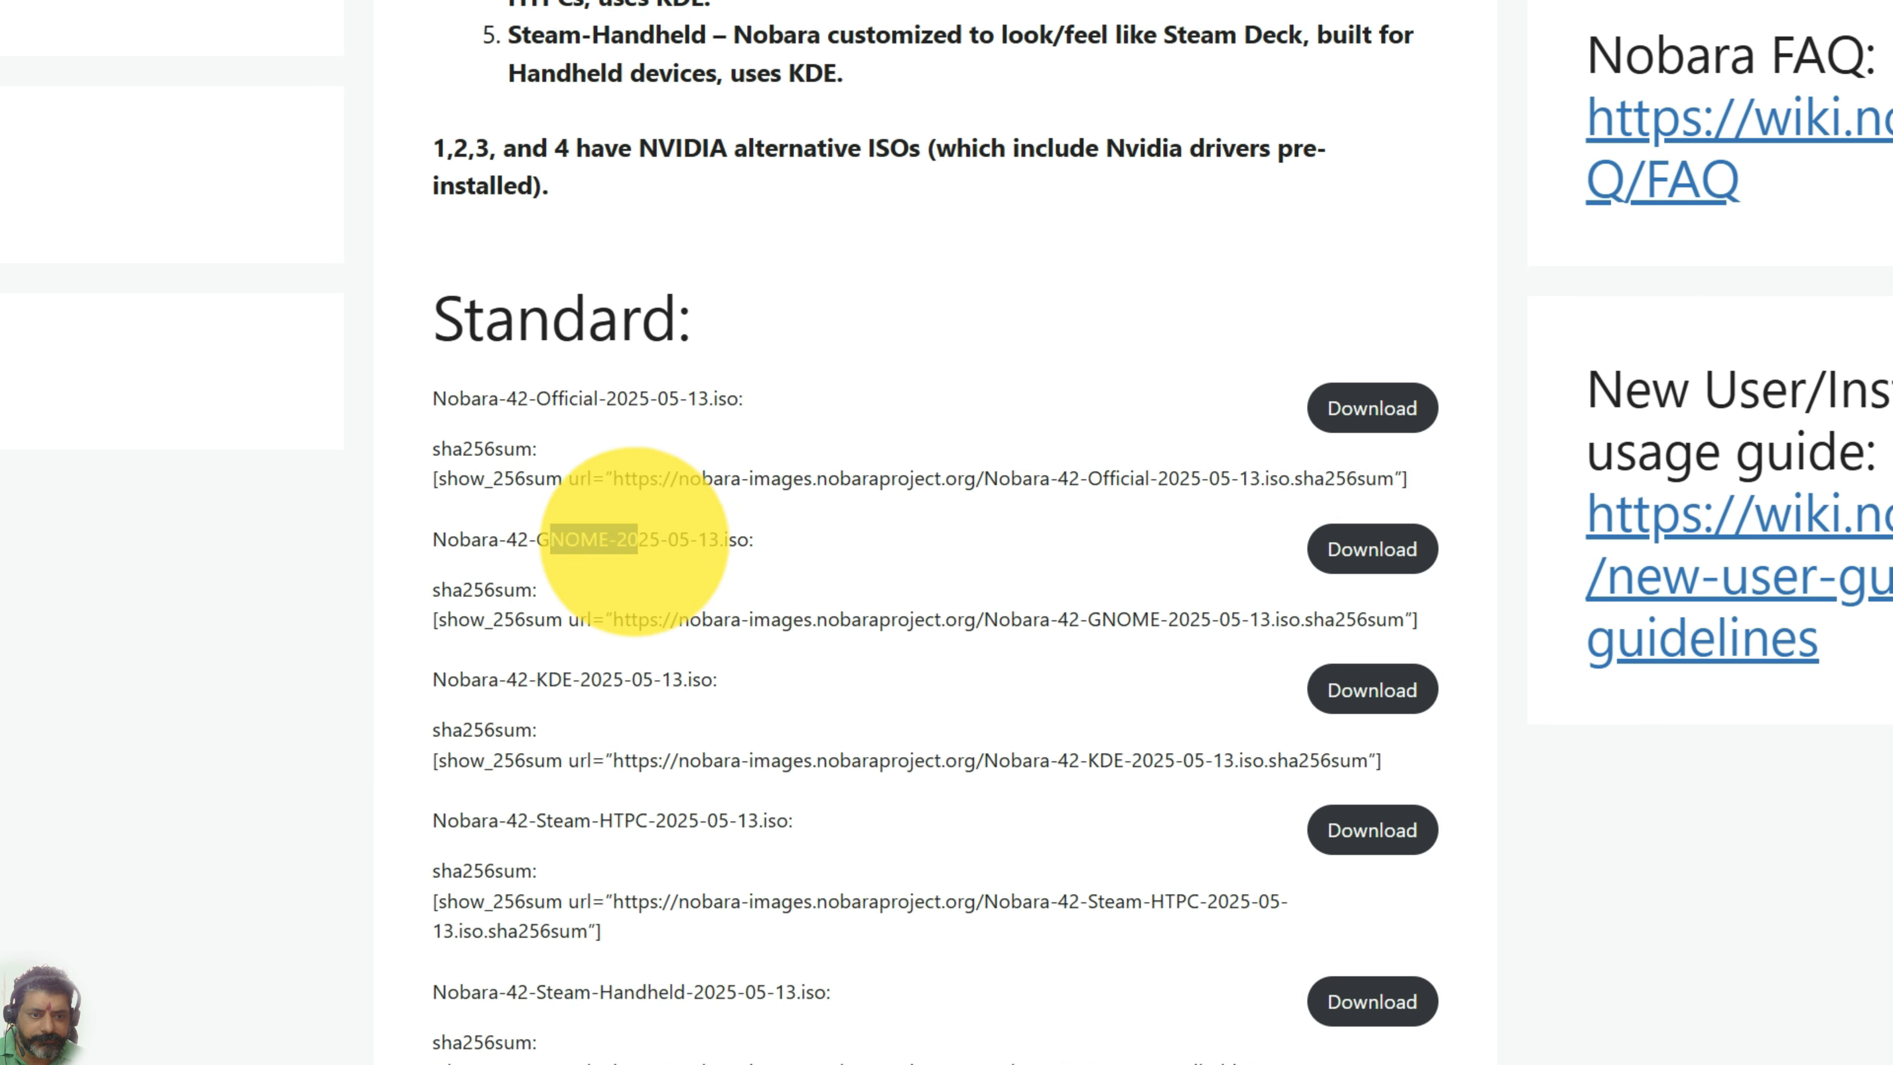
drag(536, 820, 665, 821)
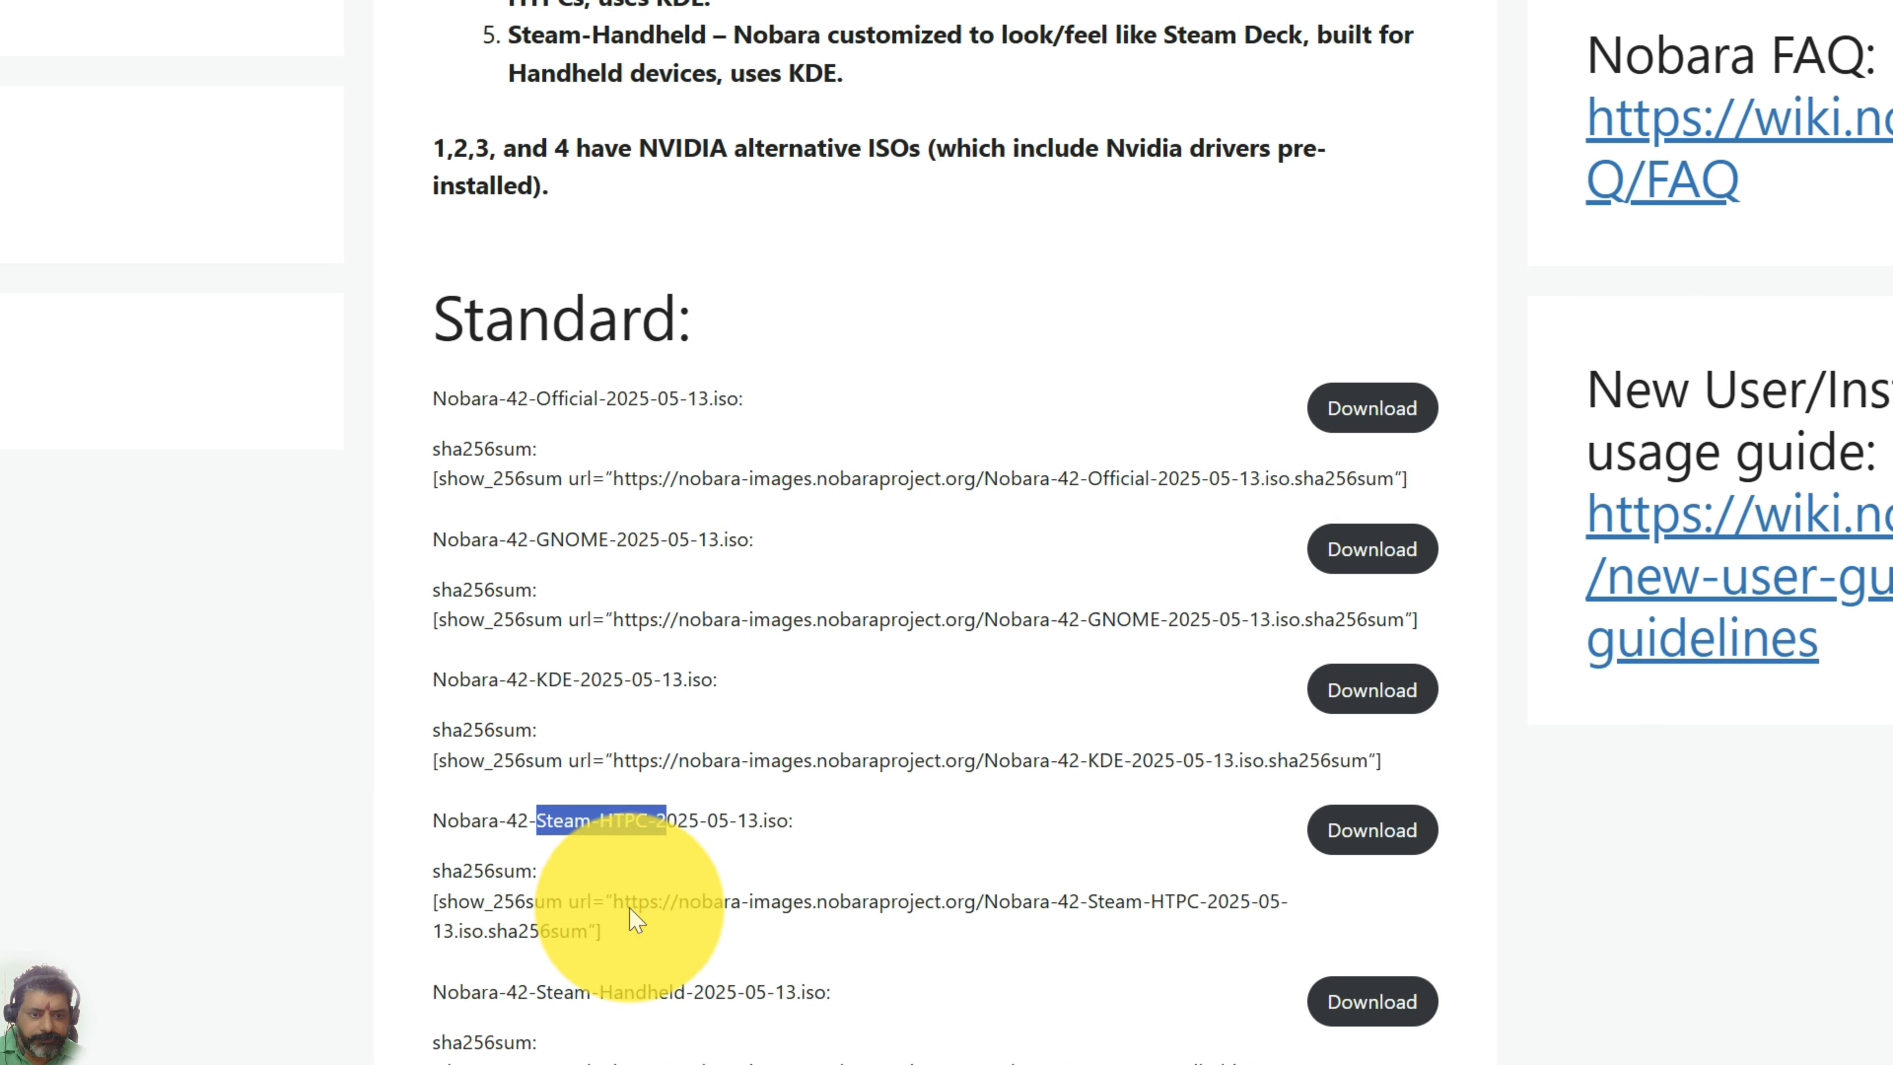
drag(537, 674, 918, 693)
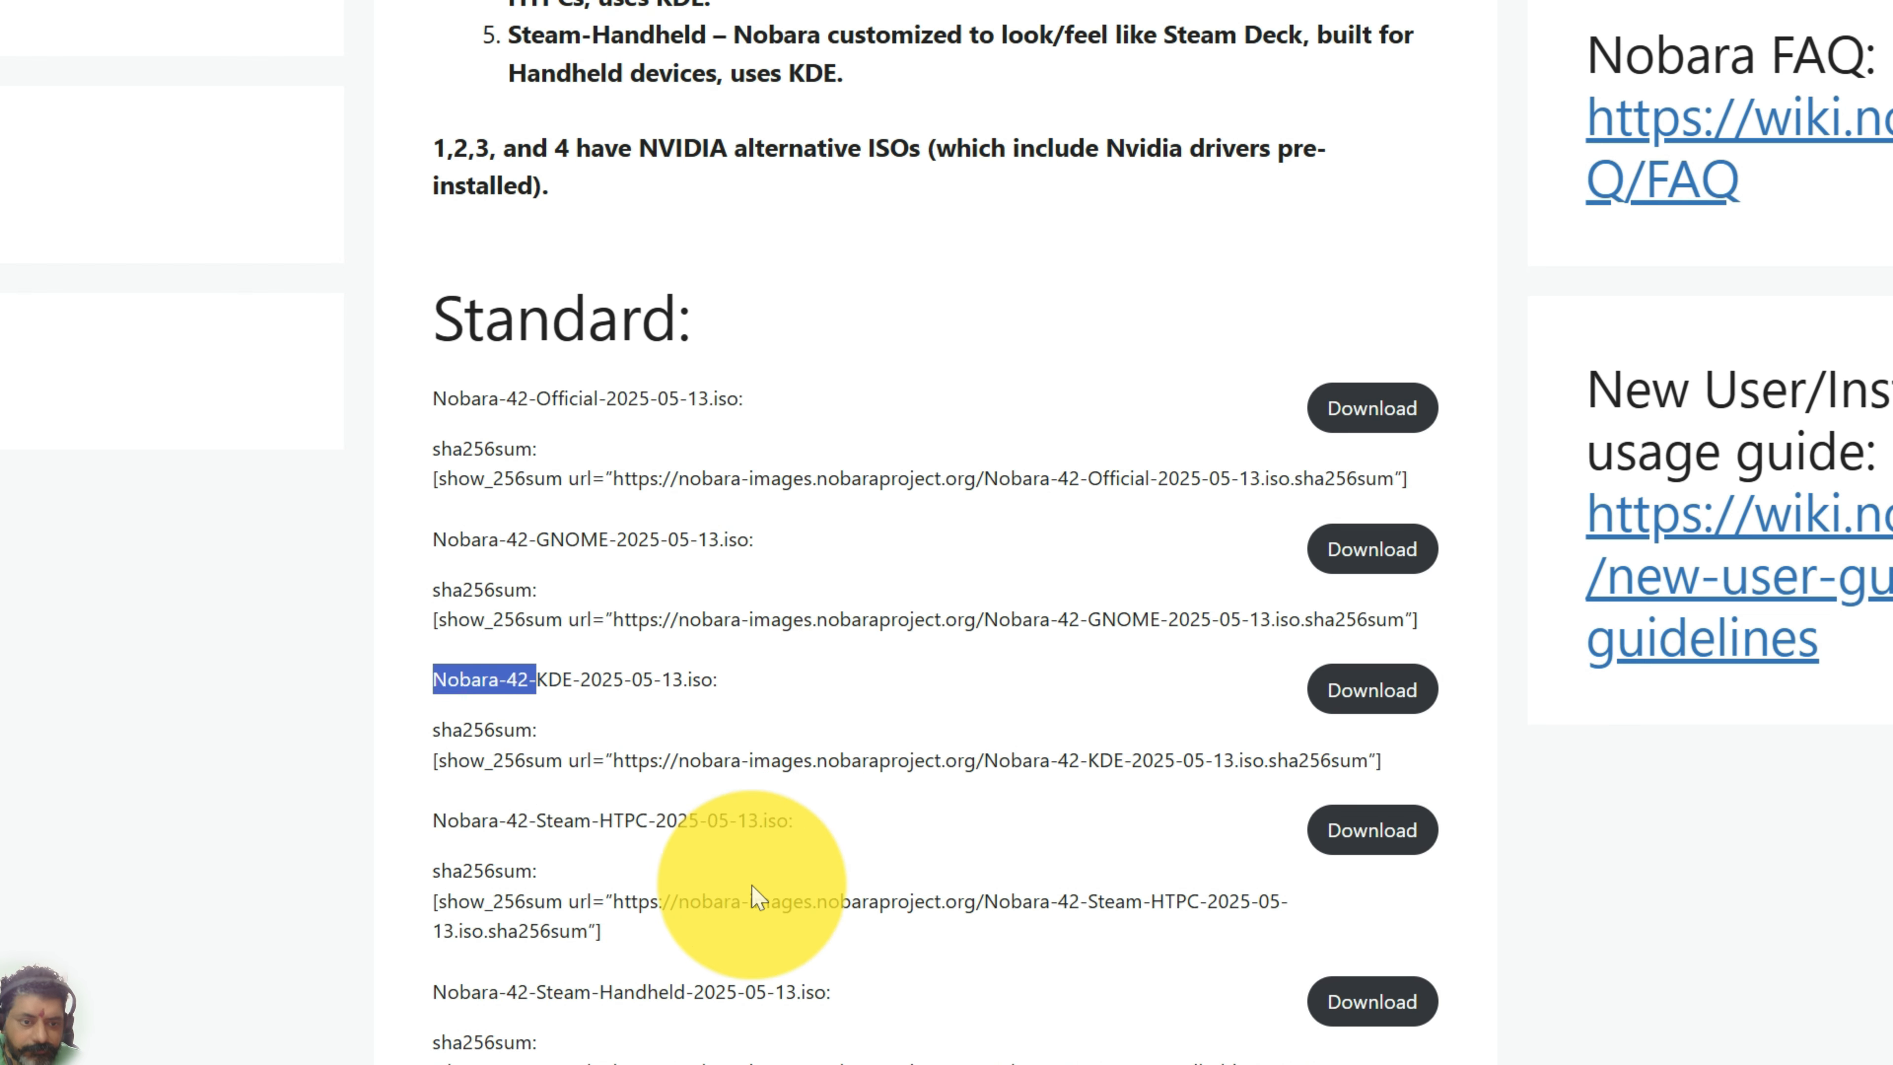
drag(579, 522, 659, 538)
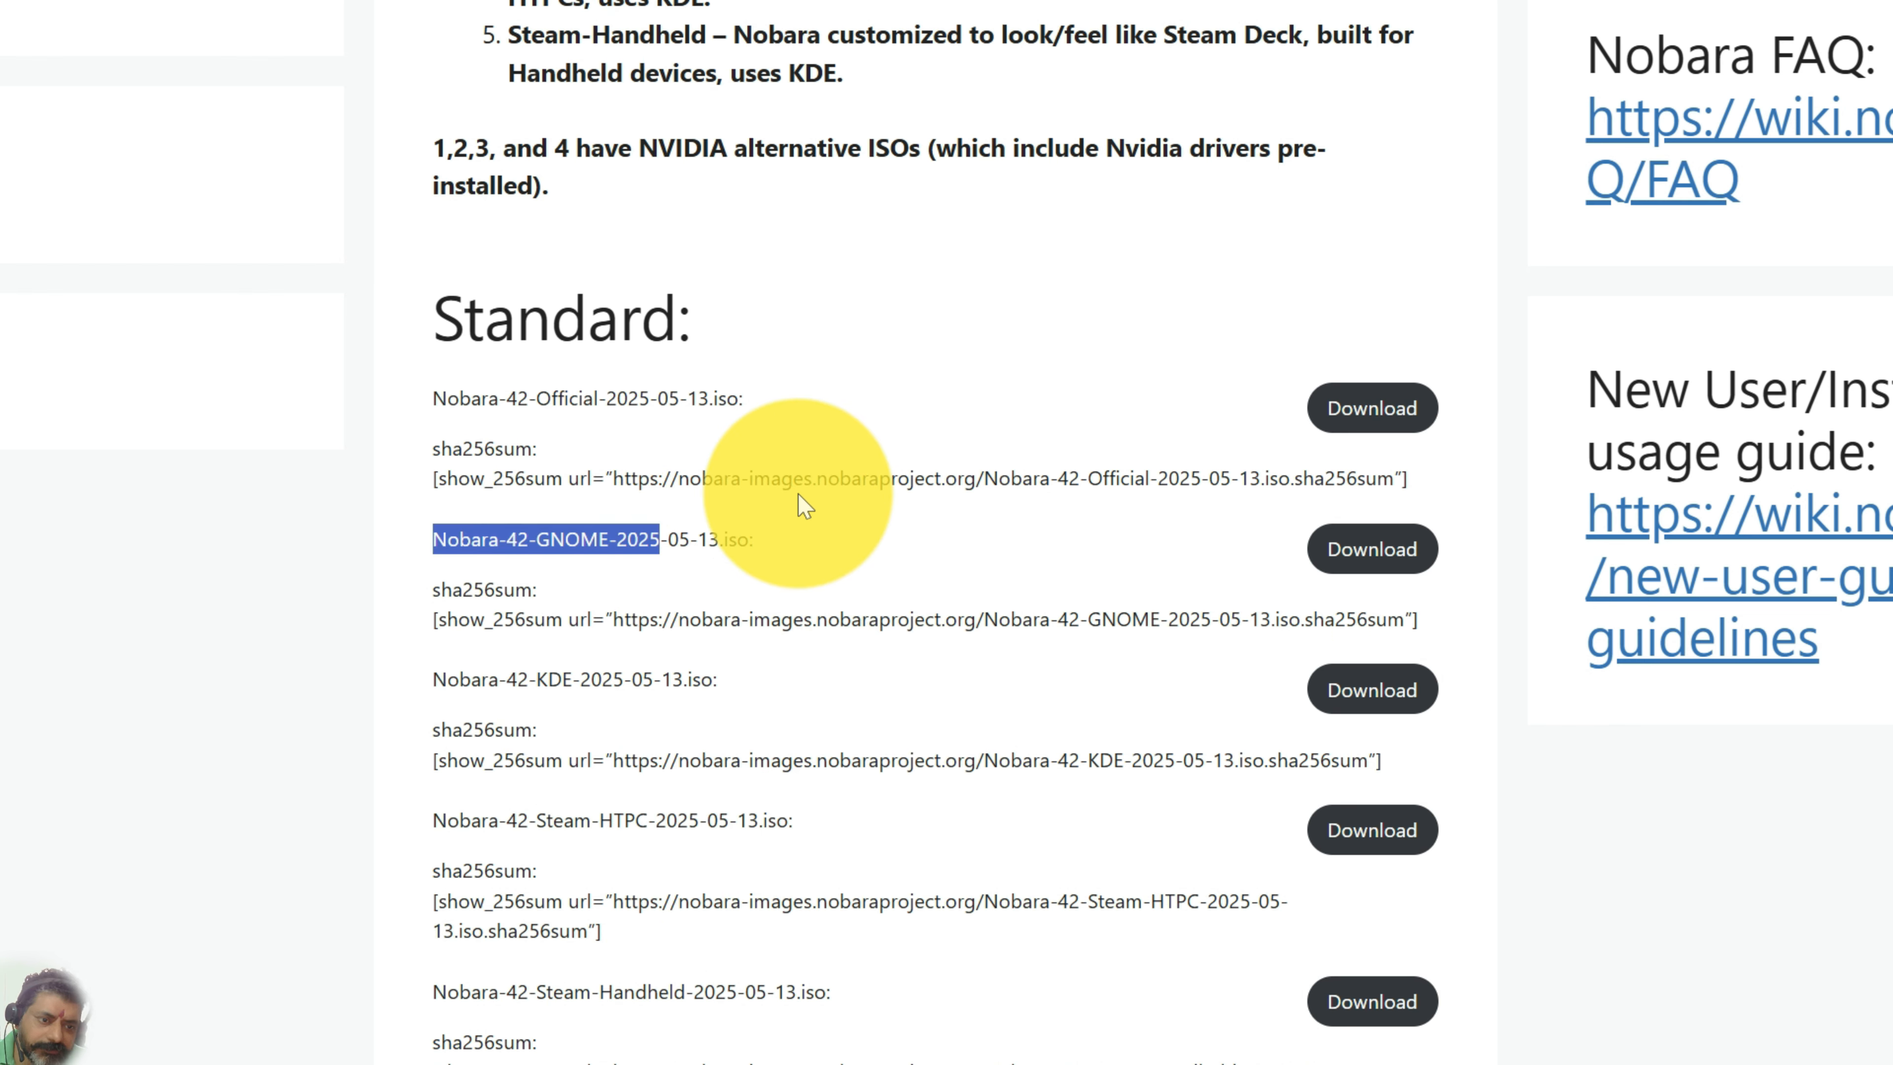
click(1709, 30)
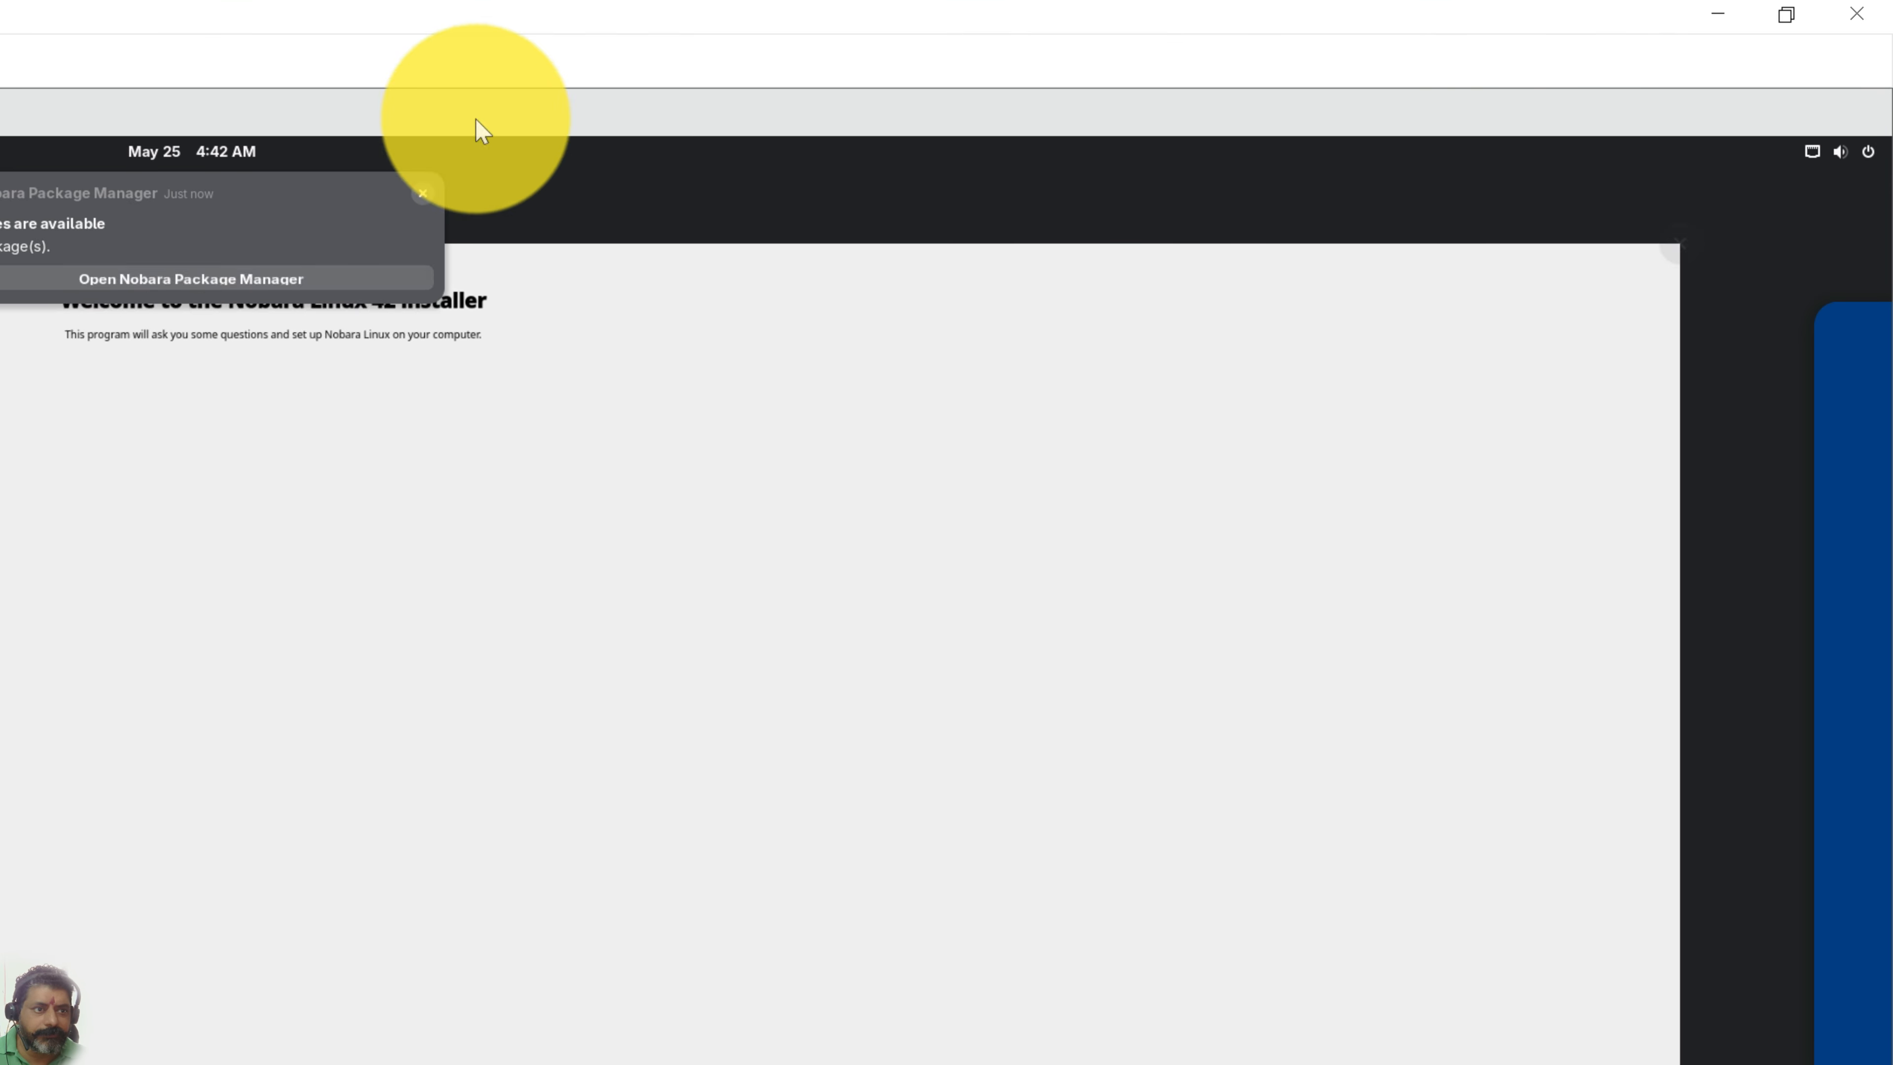
Step: Dismiss the package update notification and continue through the installer with American English, the Kolkata time zone and the default keyboard
click(422, 193)
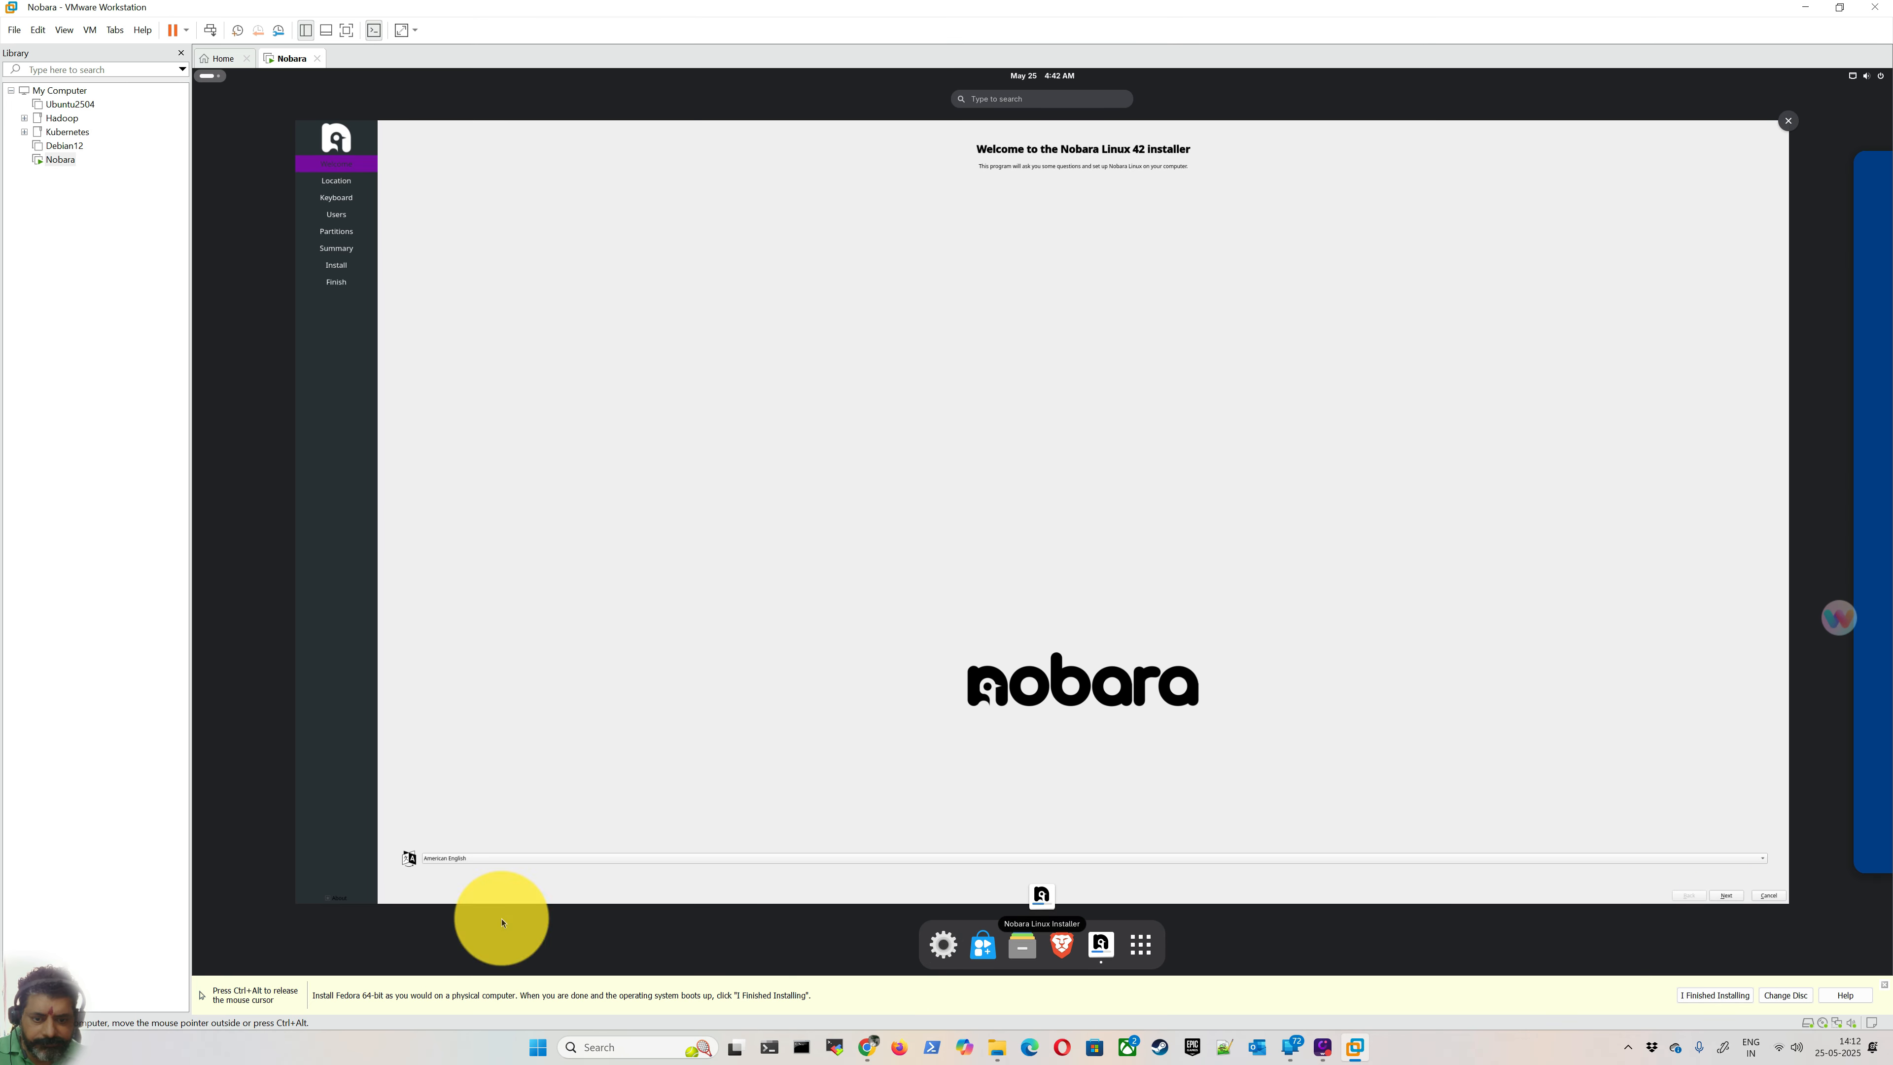
click(1726, 898)
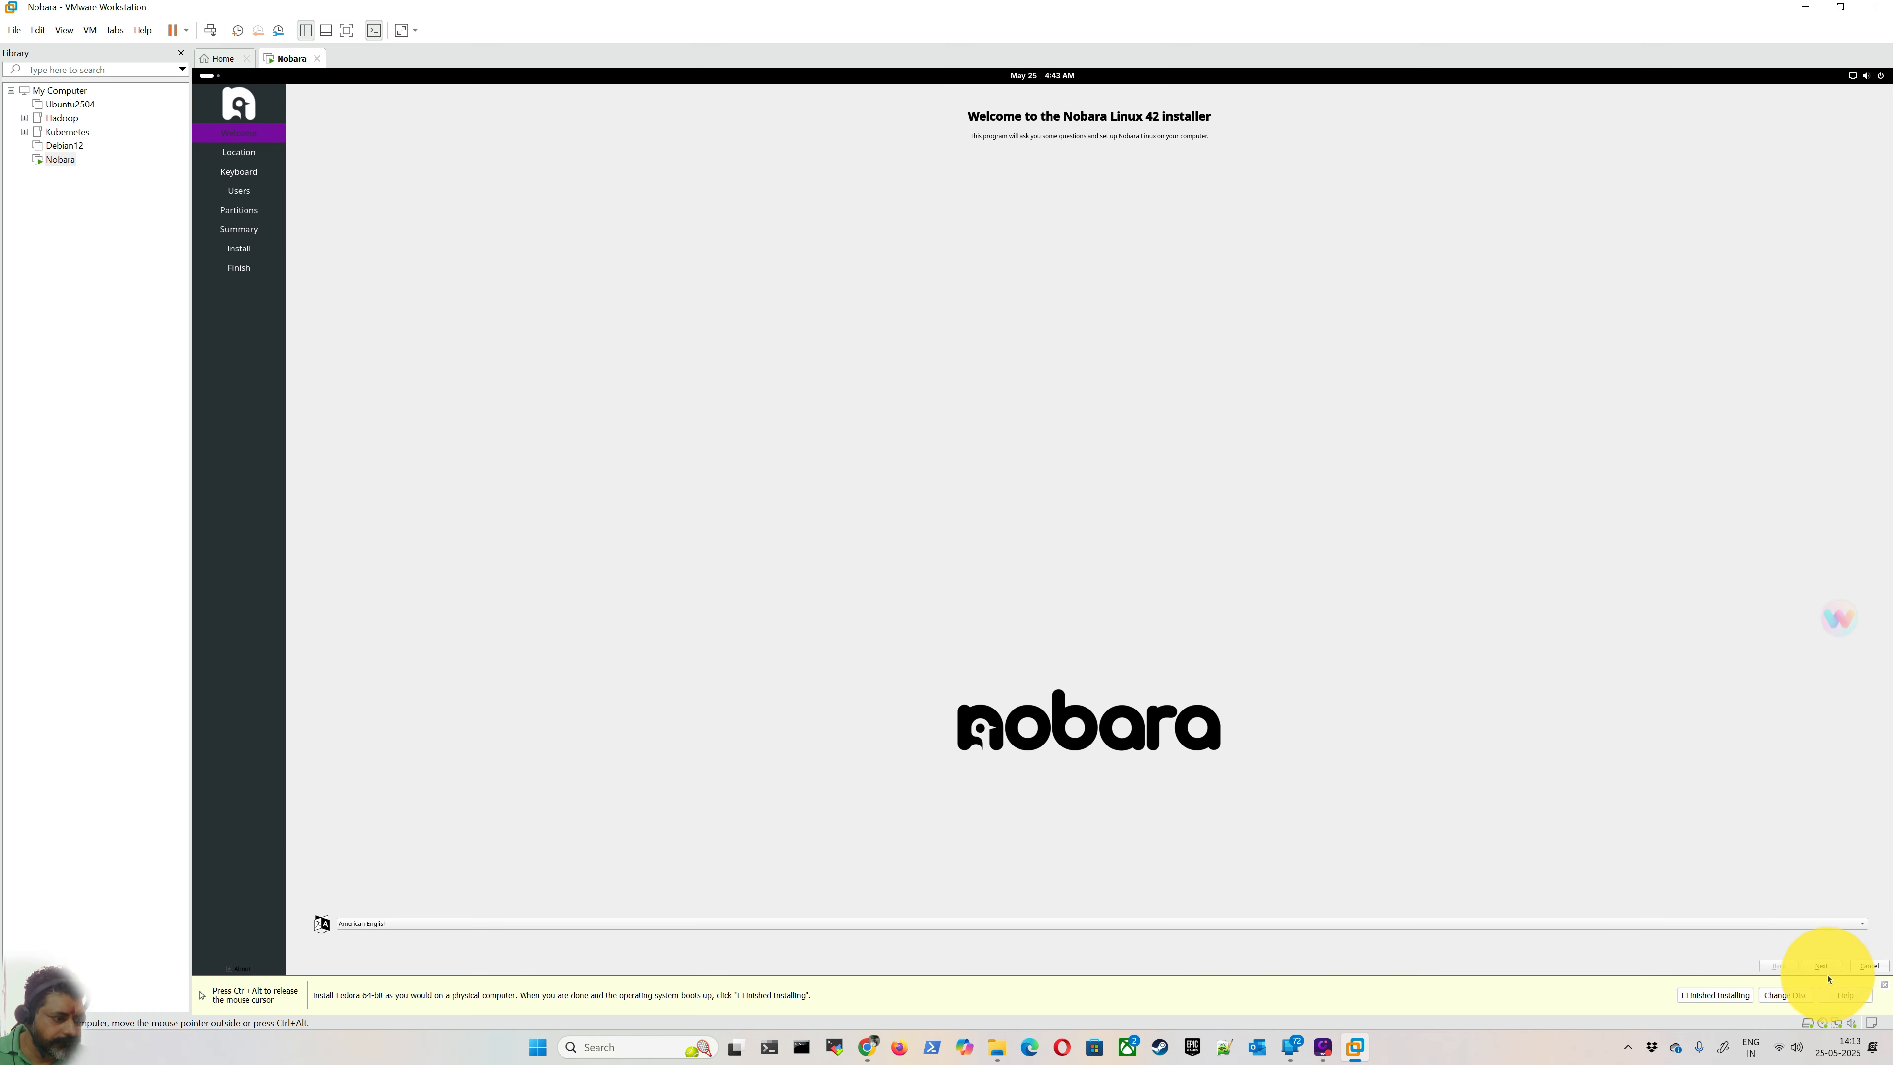
click(1822, 966)
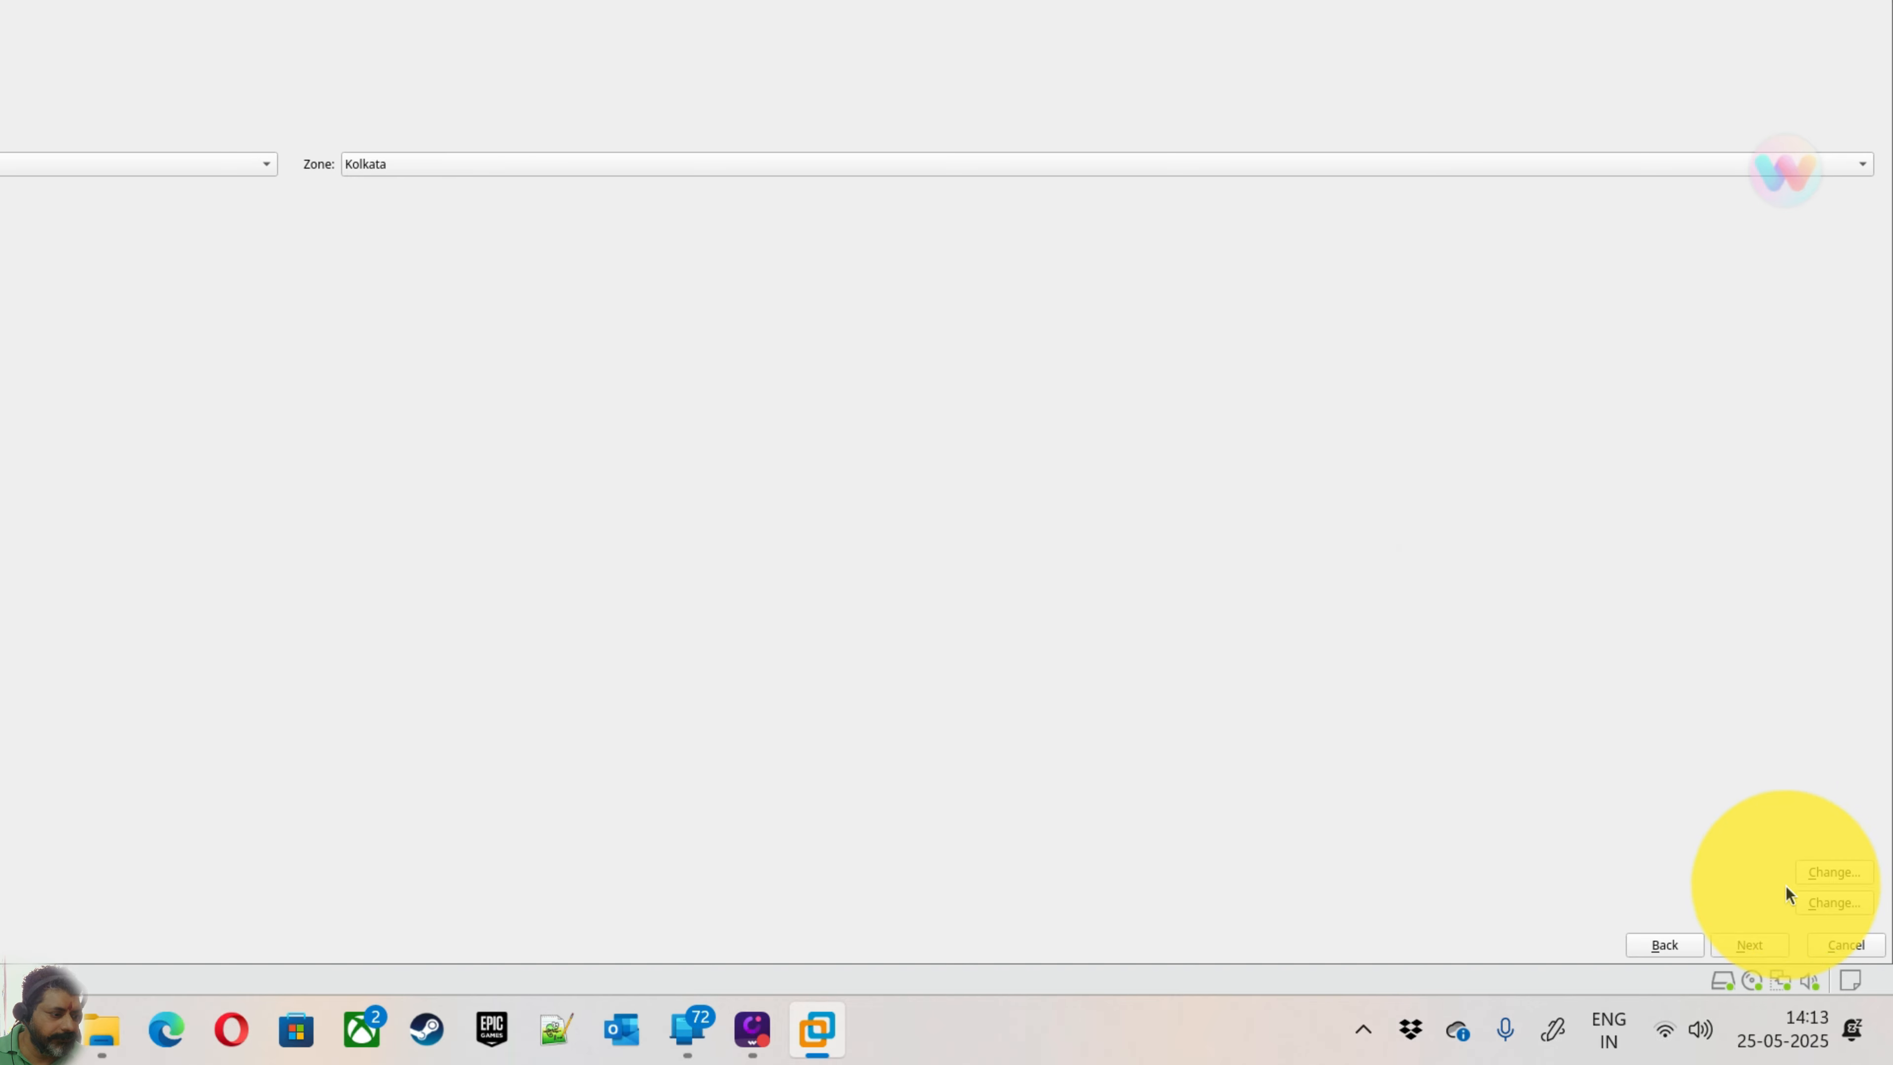
click(1765, 954)
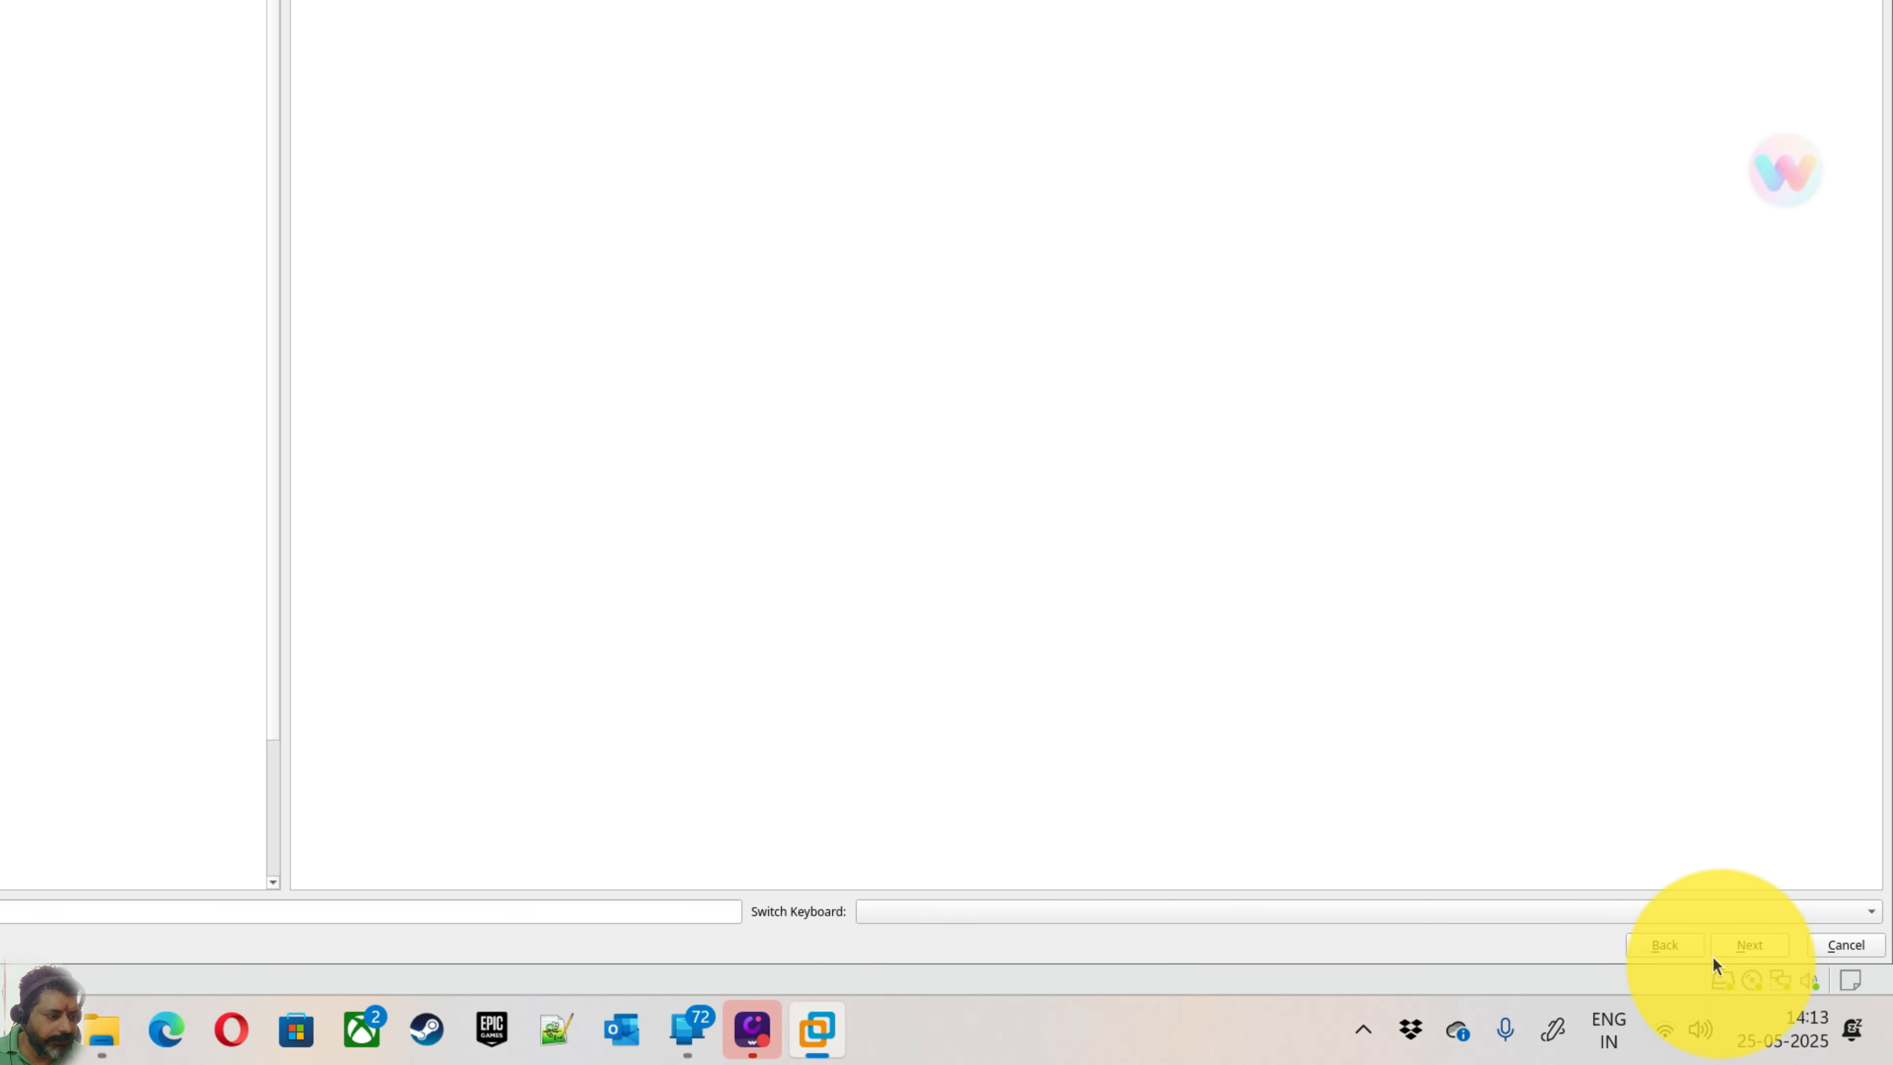
click(1751, 942)
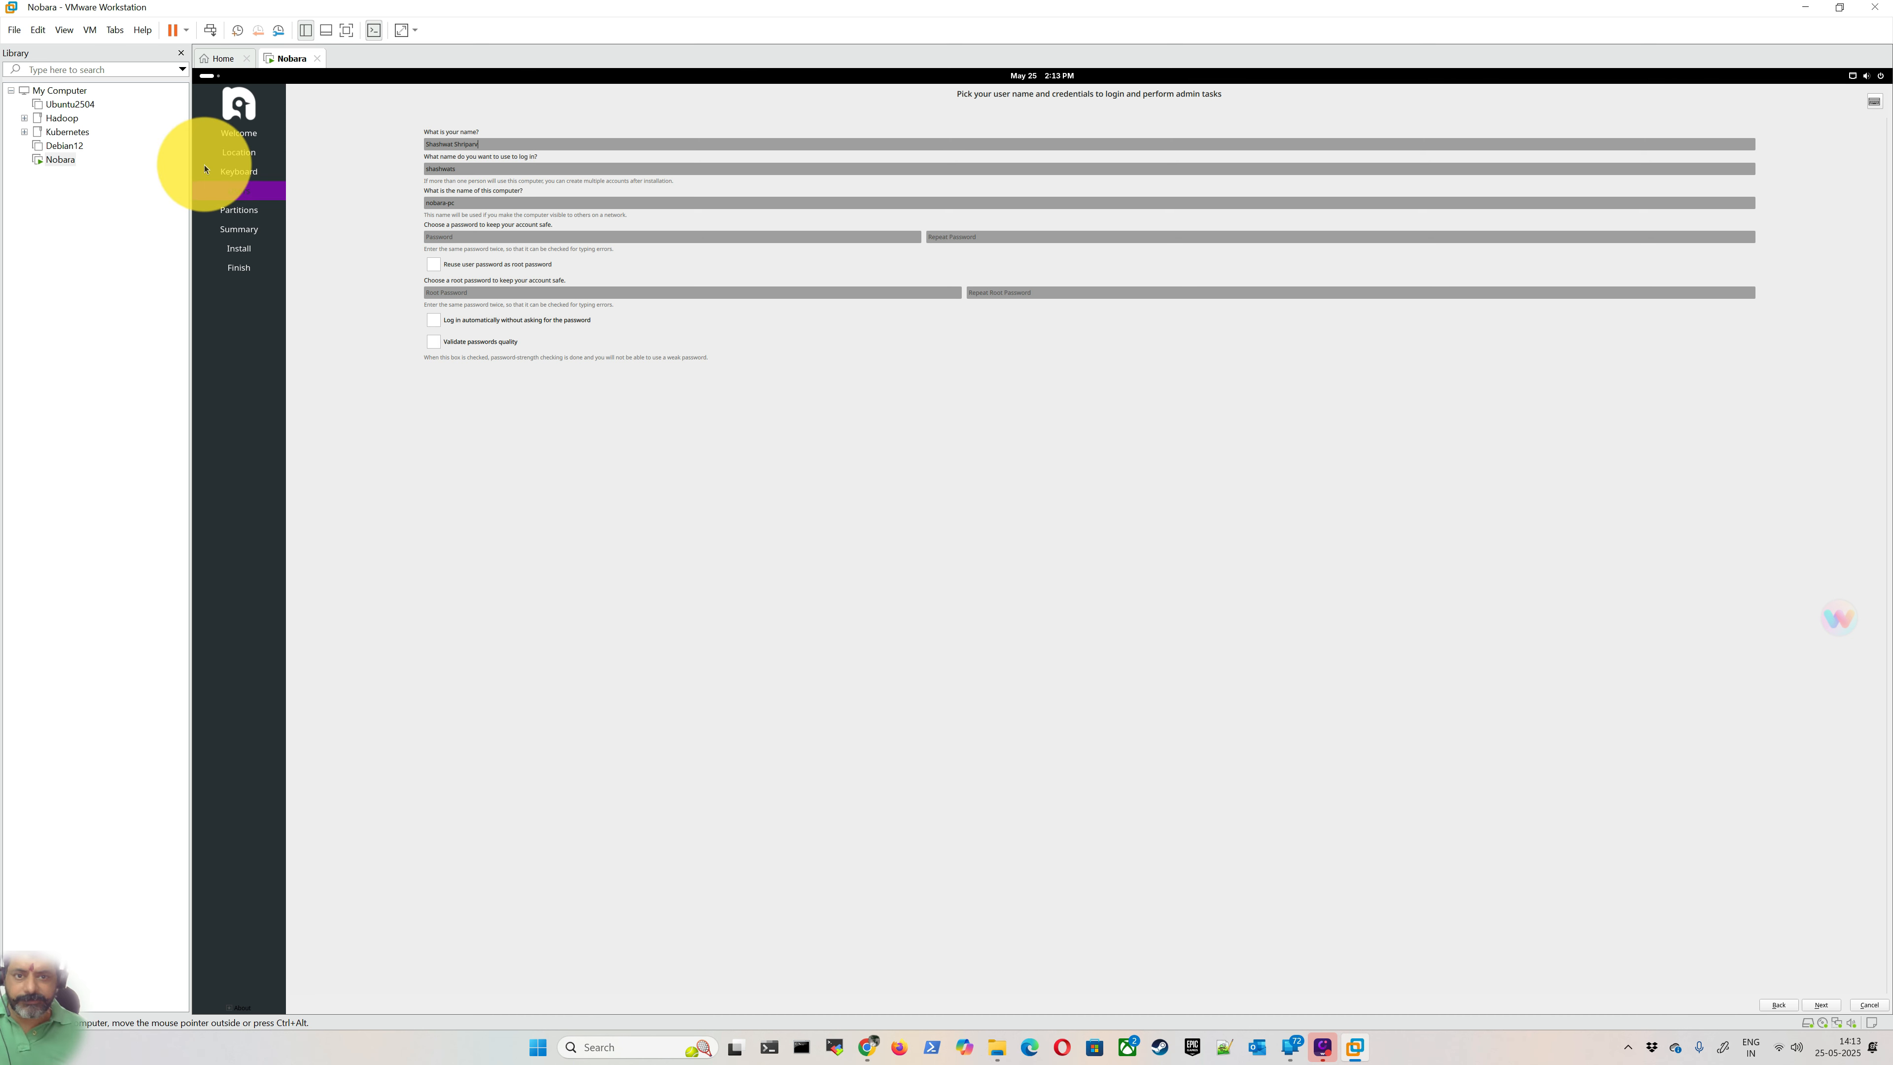
Step: Fill in the user's full name and login name on the installer's user page, and set the computer name to nob
key(Tab)
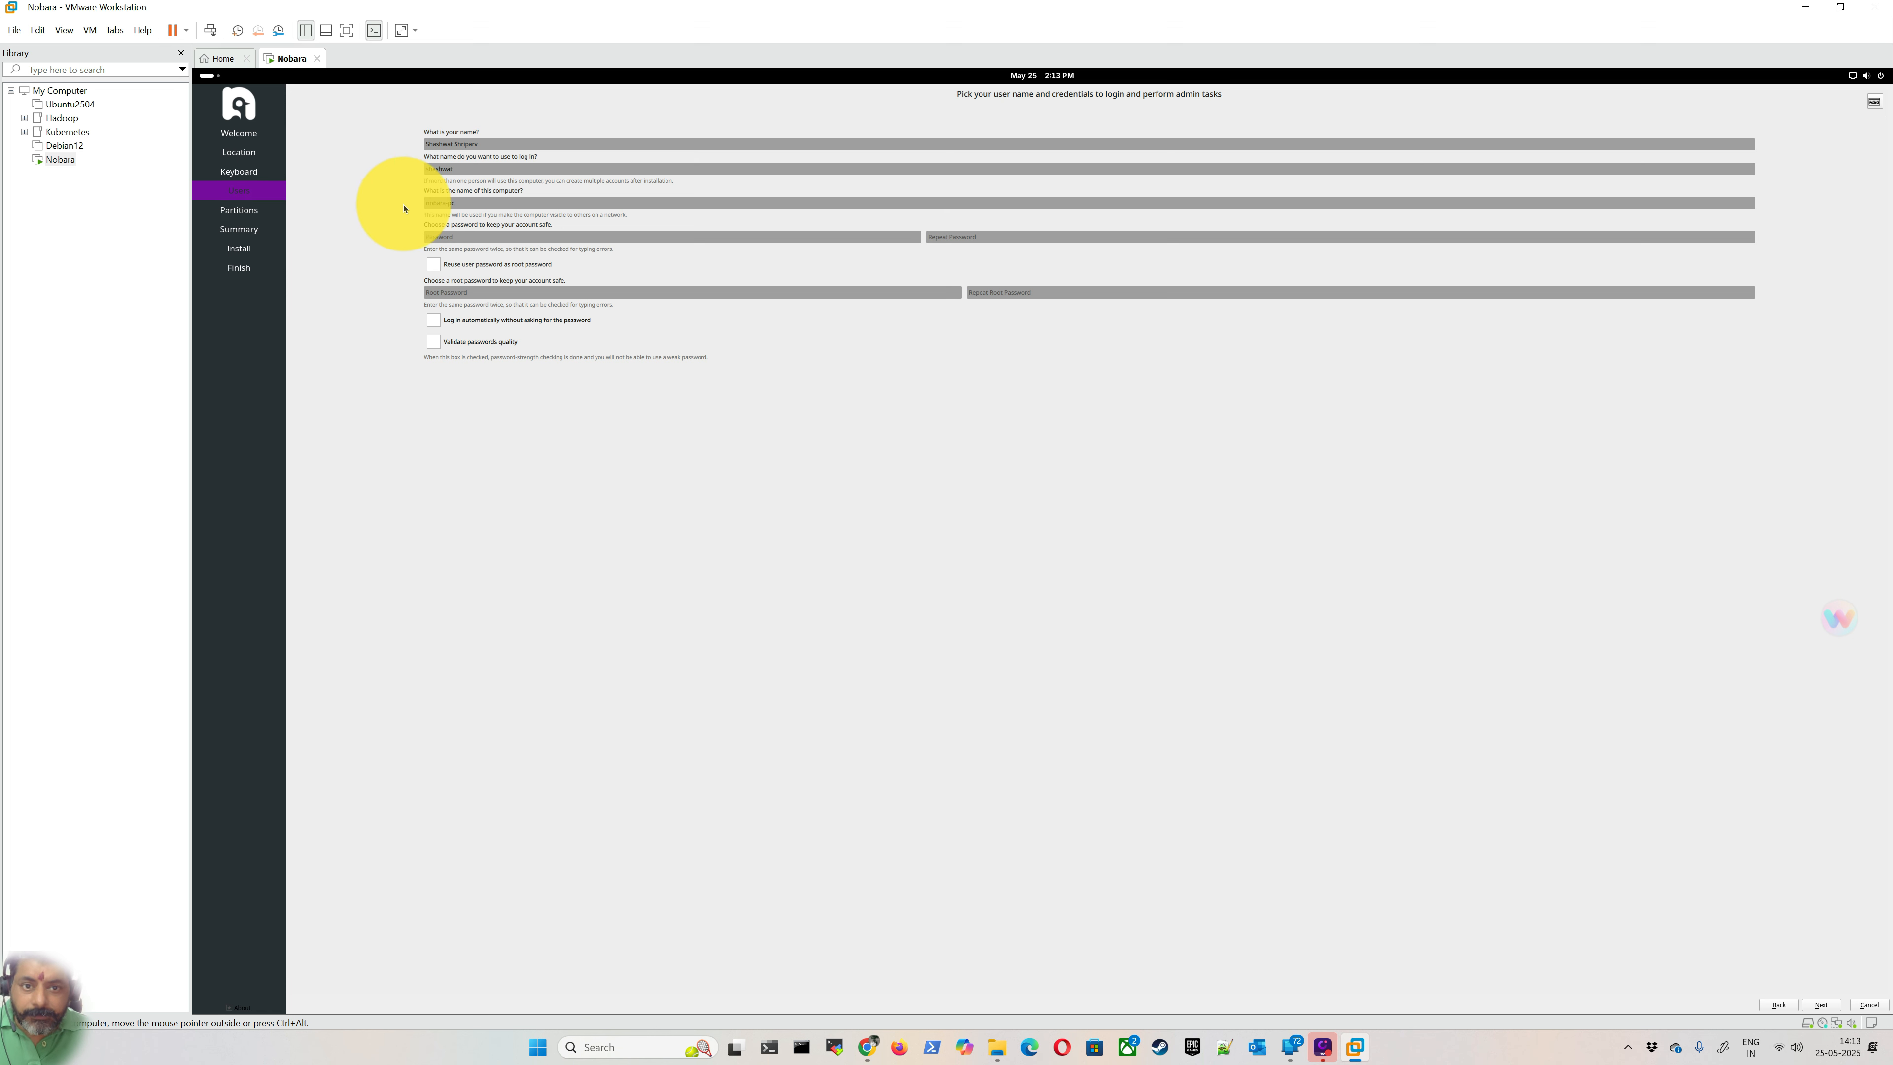
key(Tab)
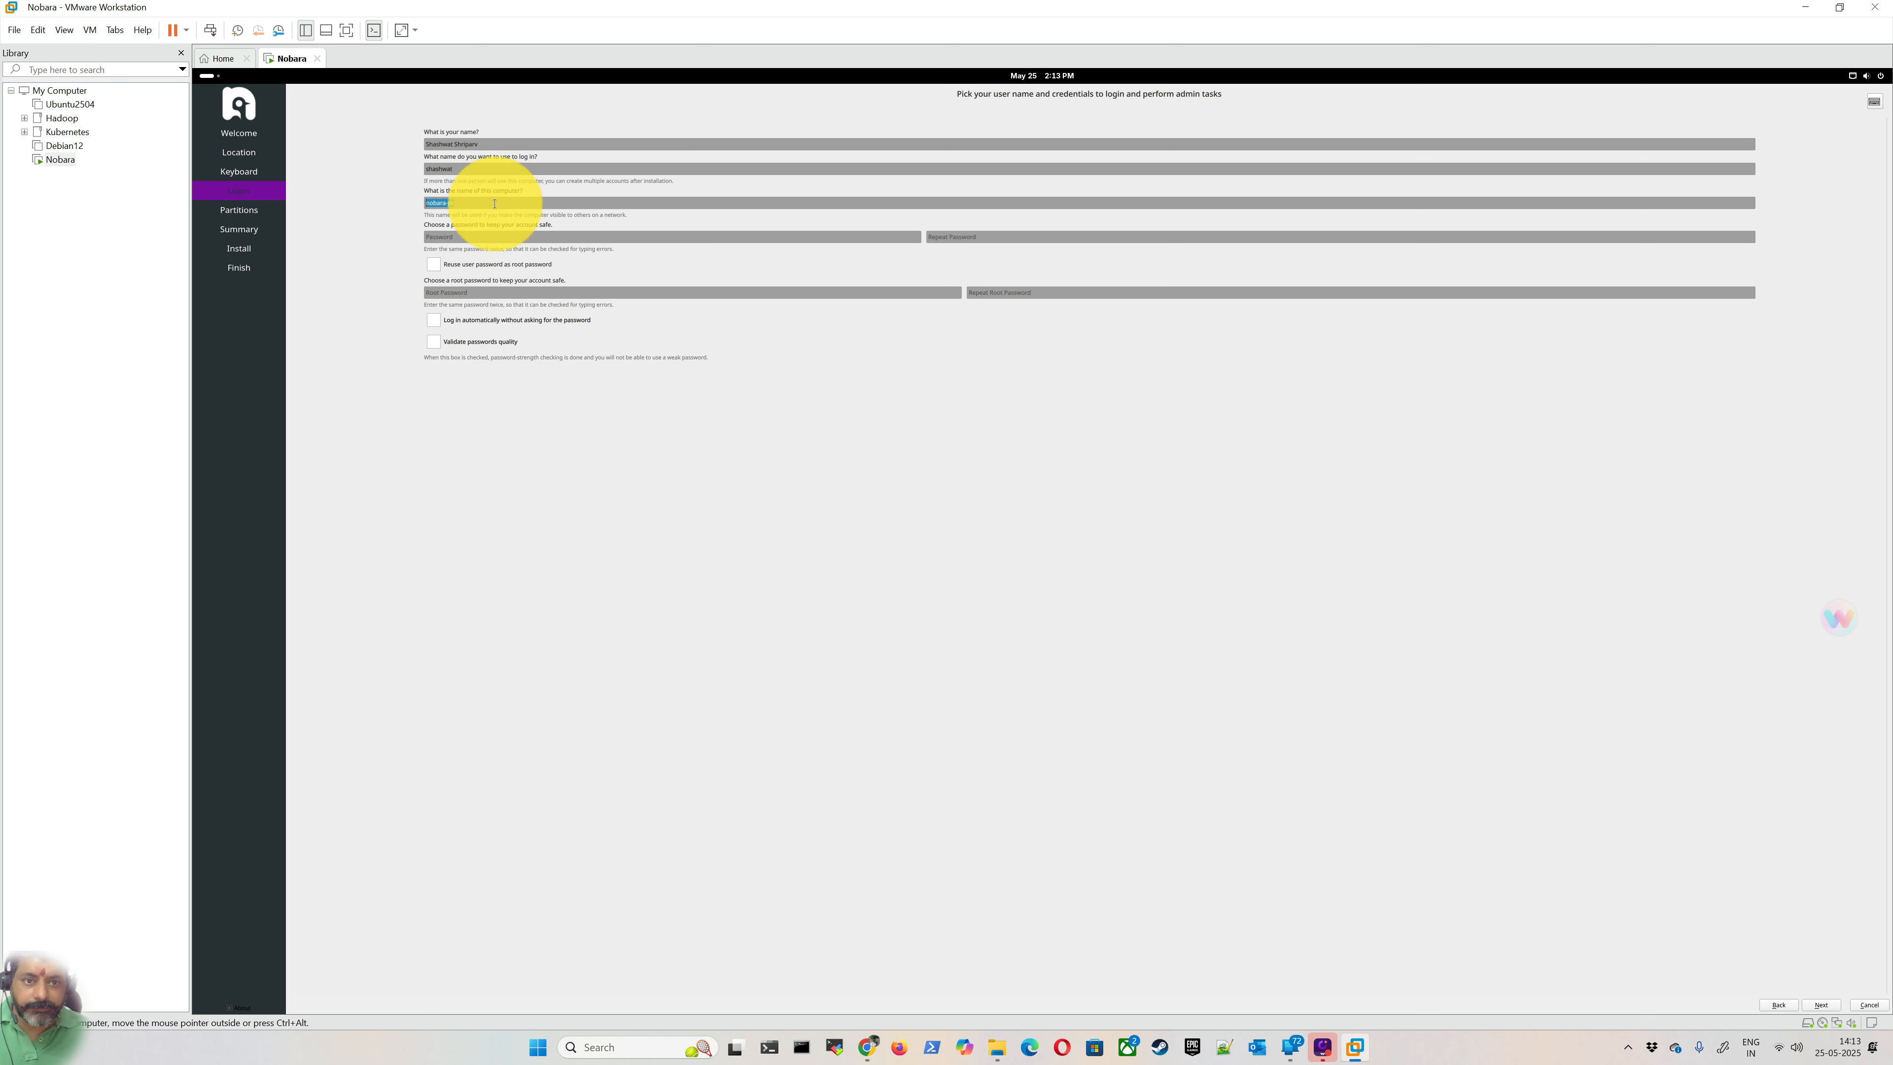
click(475, 167)
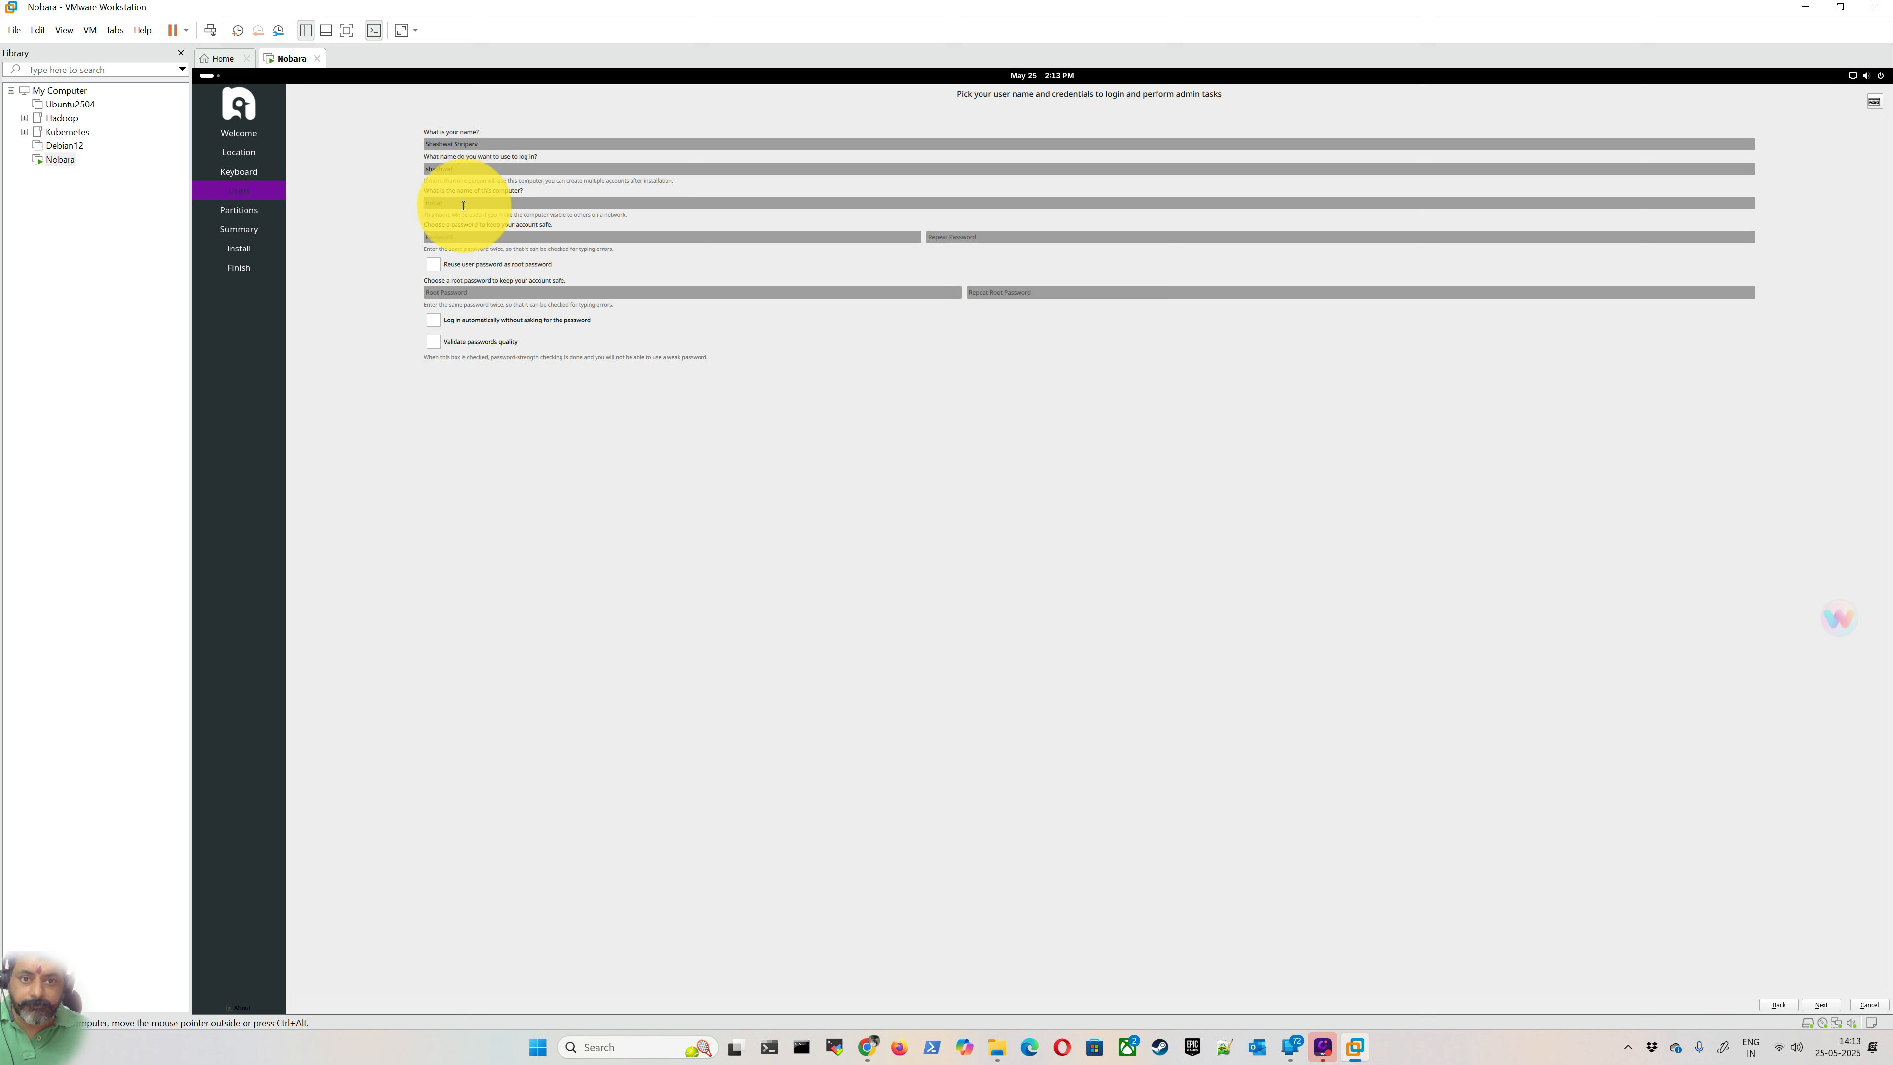
key(BackSpace)
key(BackSpace)
text(nob)
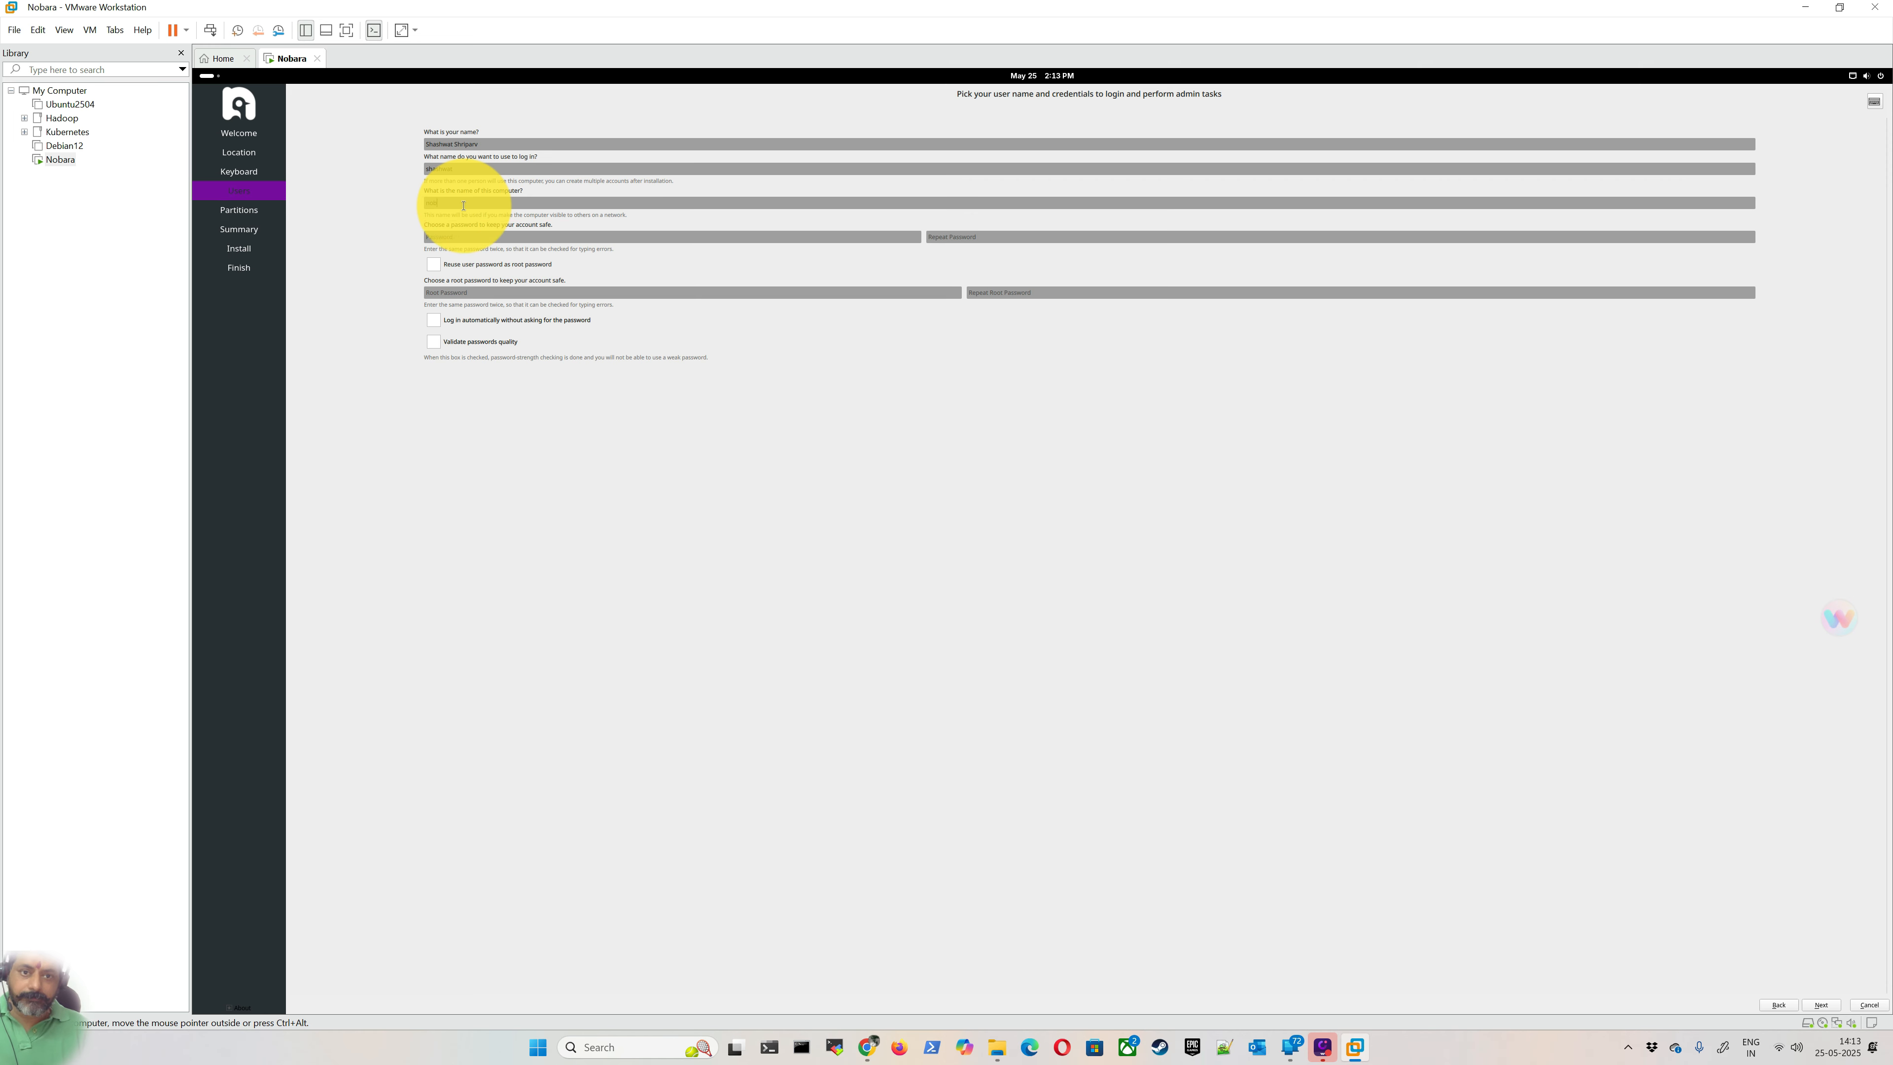
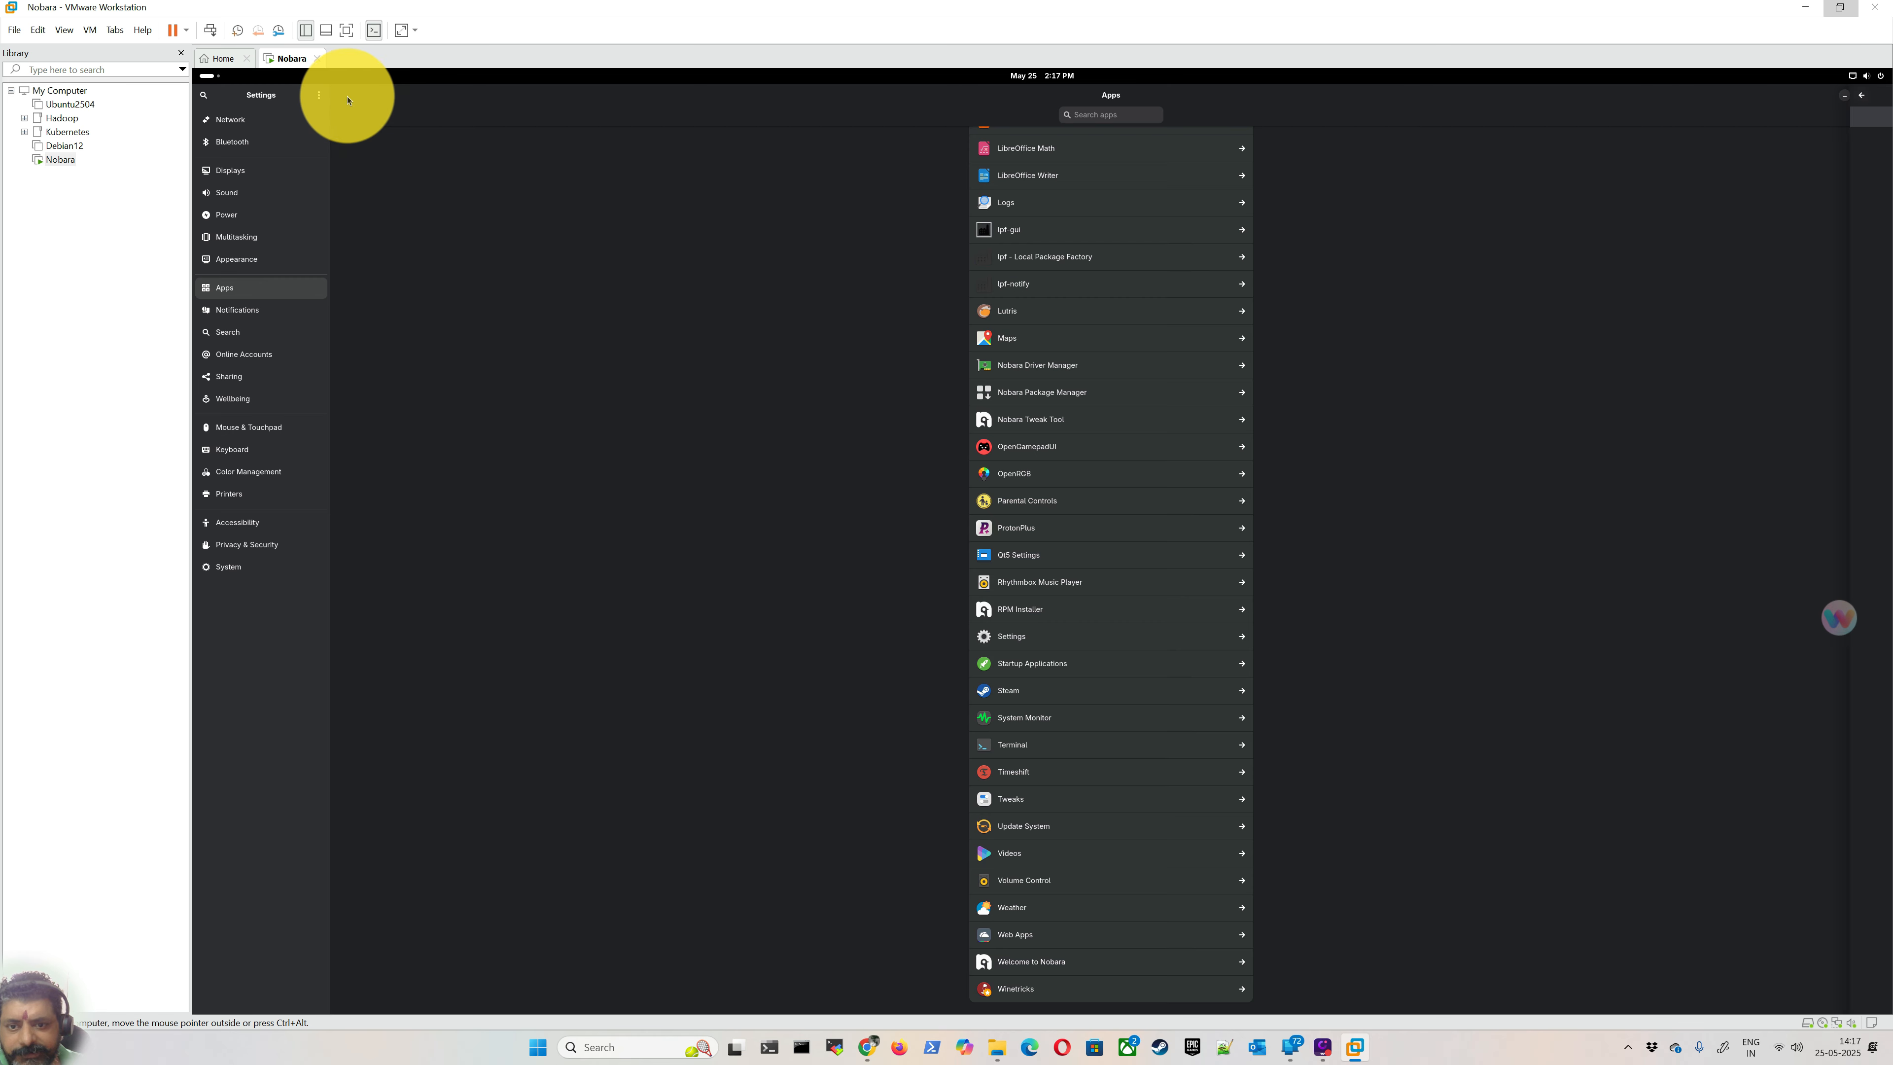
Step: Check the notification settings and turn on Weather in the system's search results
click(258, 313)
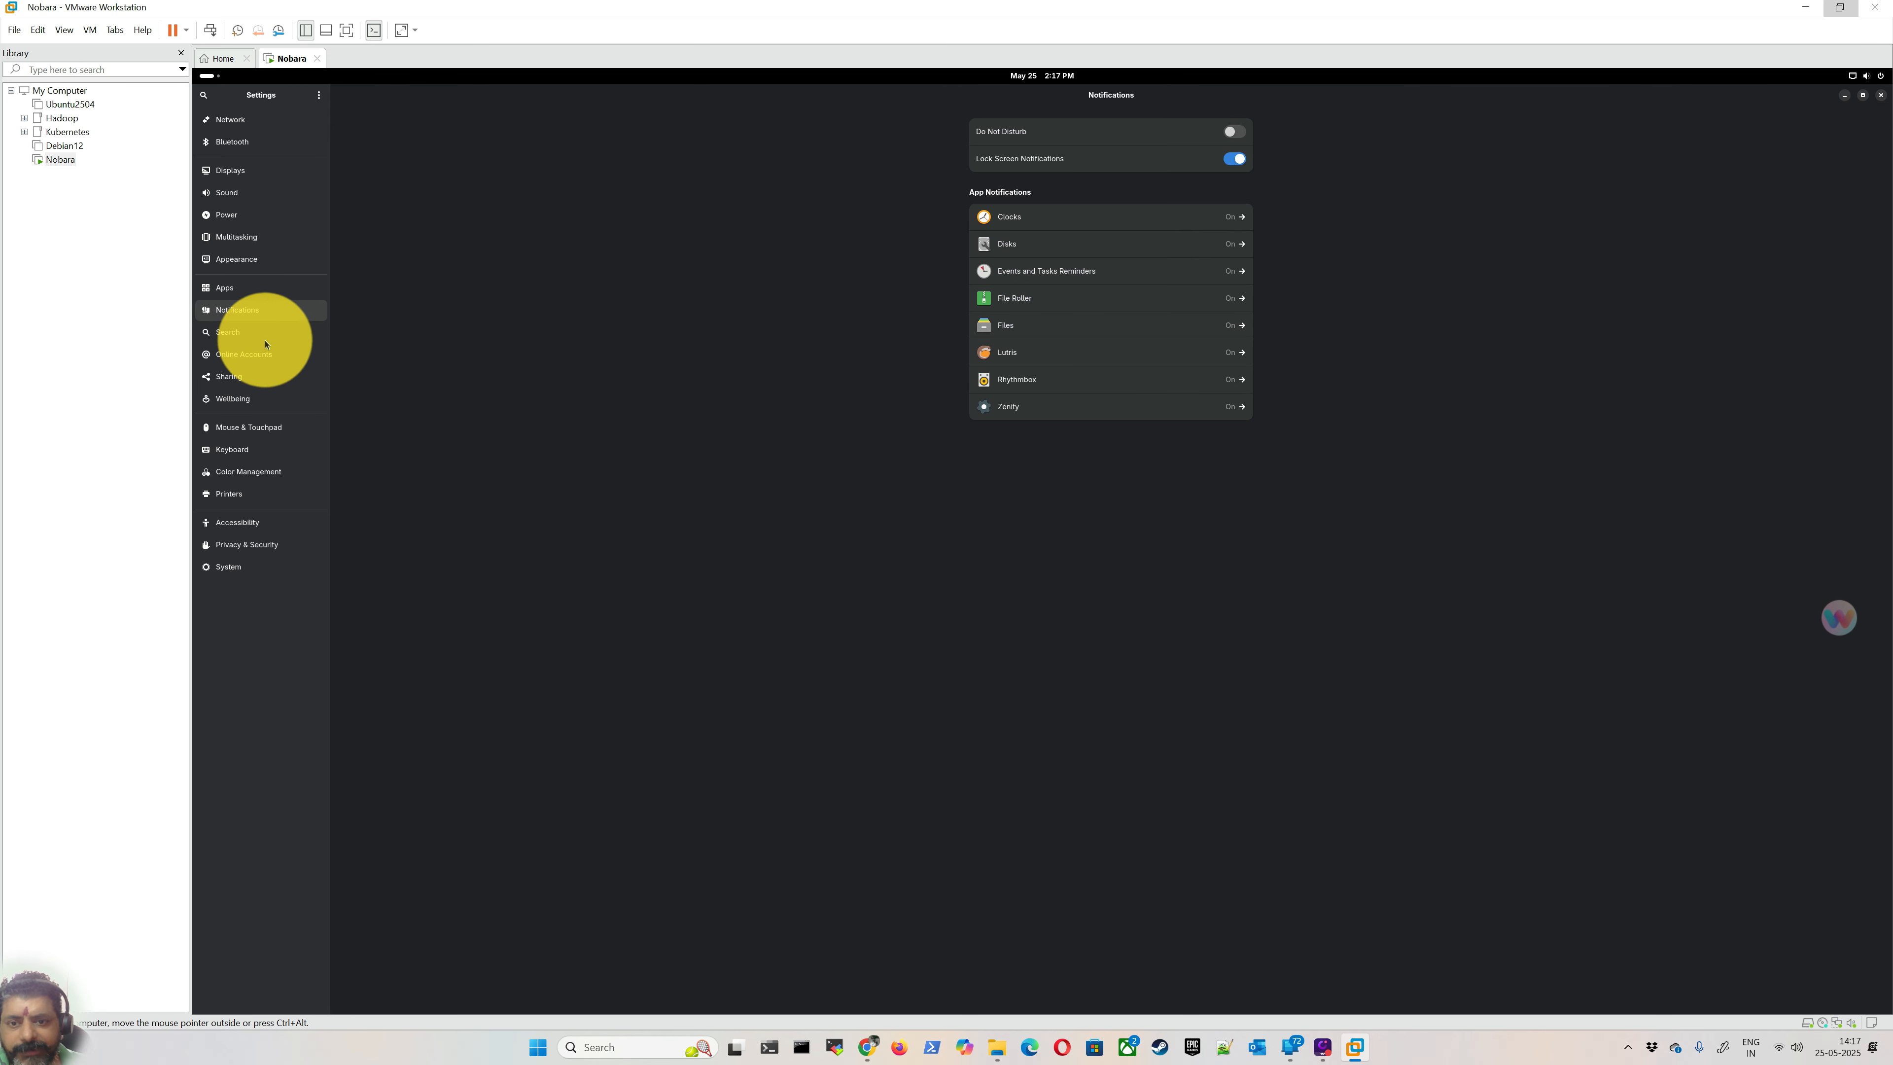
click(274, 335)
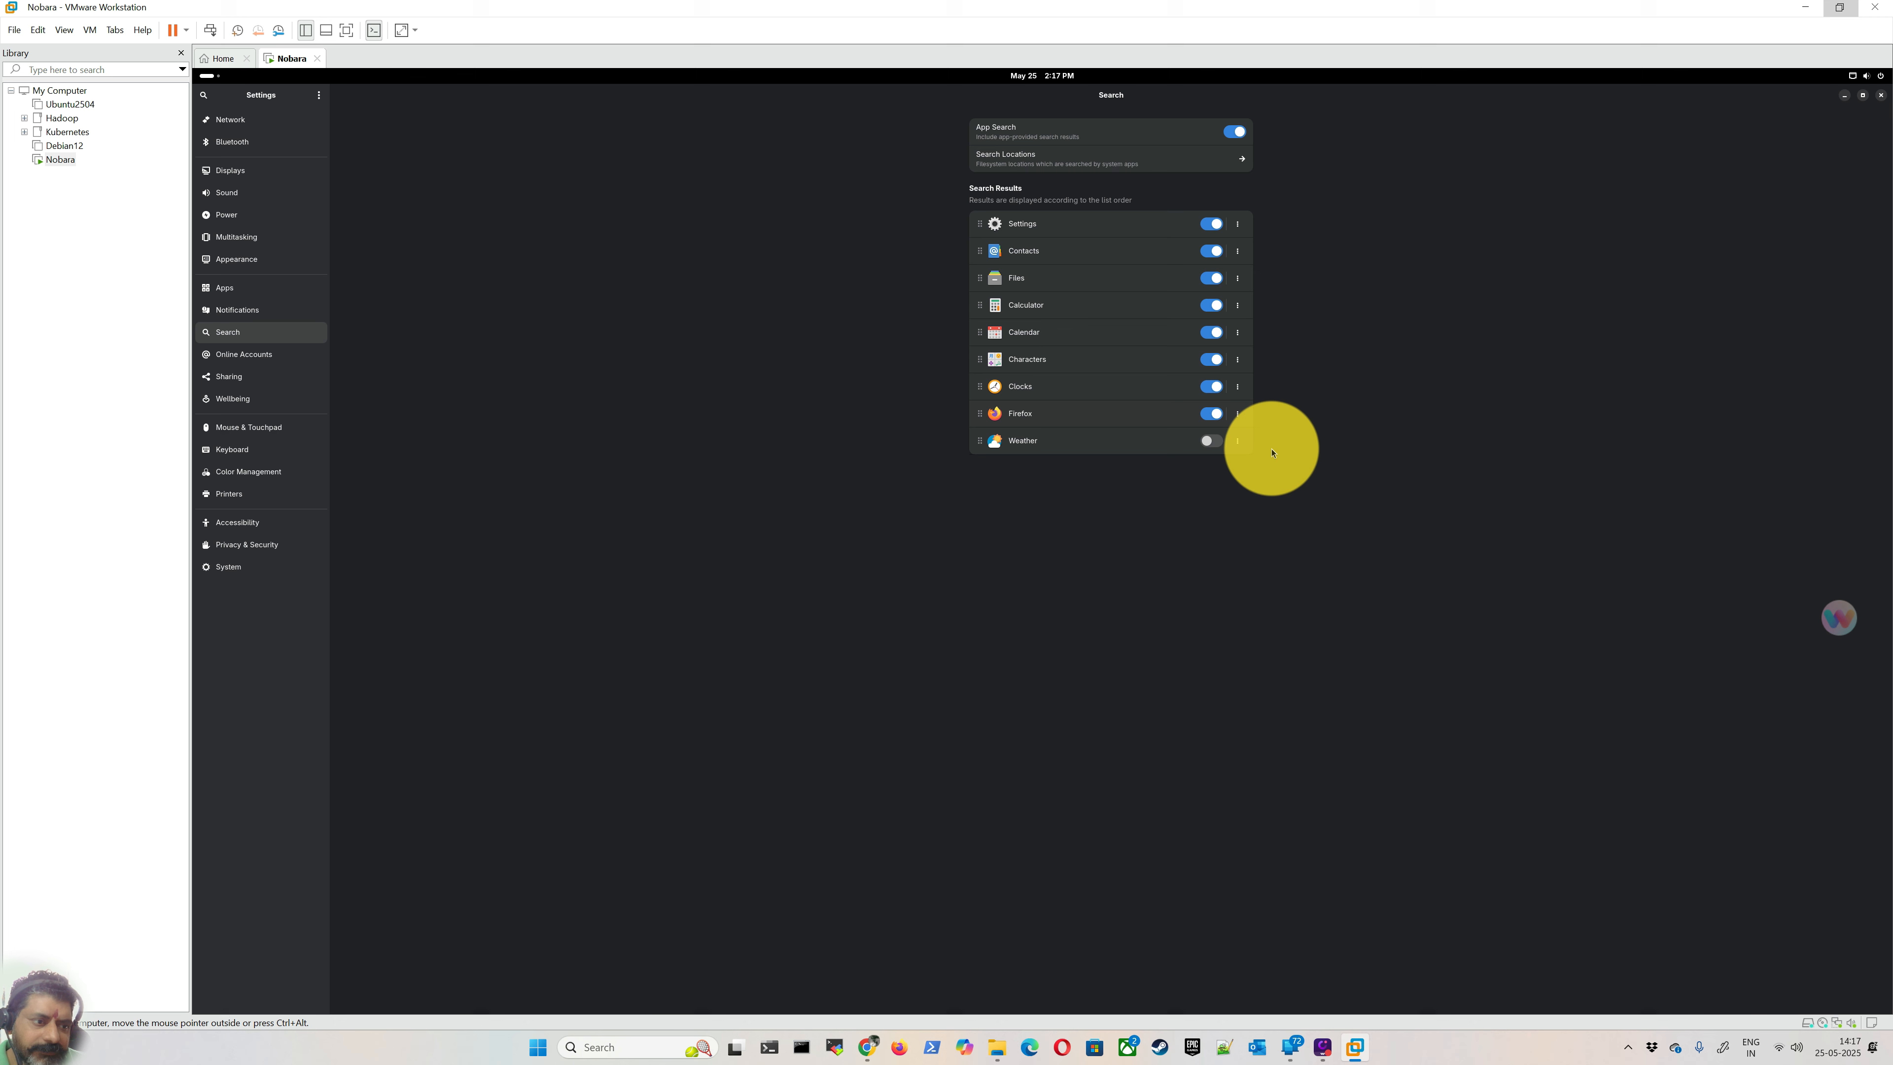
click(1214, 441)
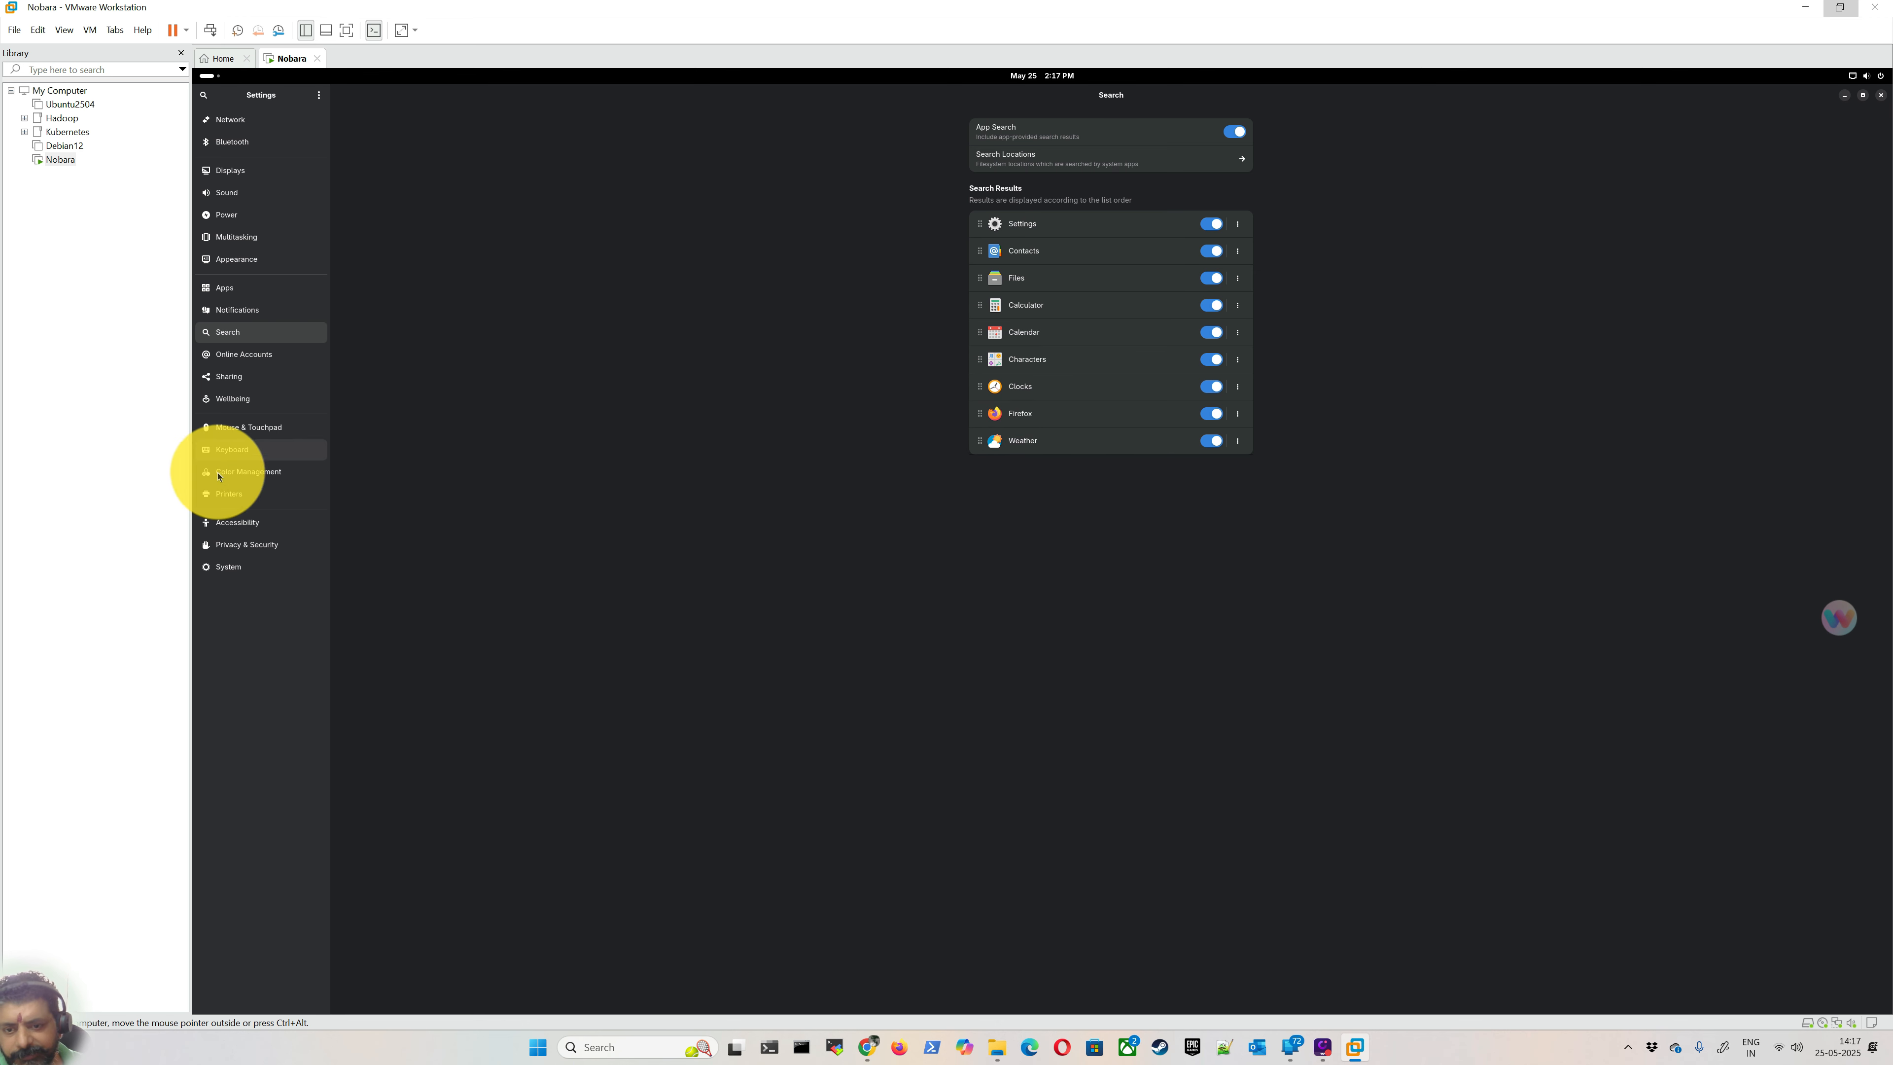
Step: Examine the Online Accounts, Sharing, Wellbeing, Mouse & Touchpad, Keyboard, Color Management, Printers and Privacy & Security settings
click(253, 356)
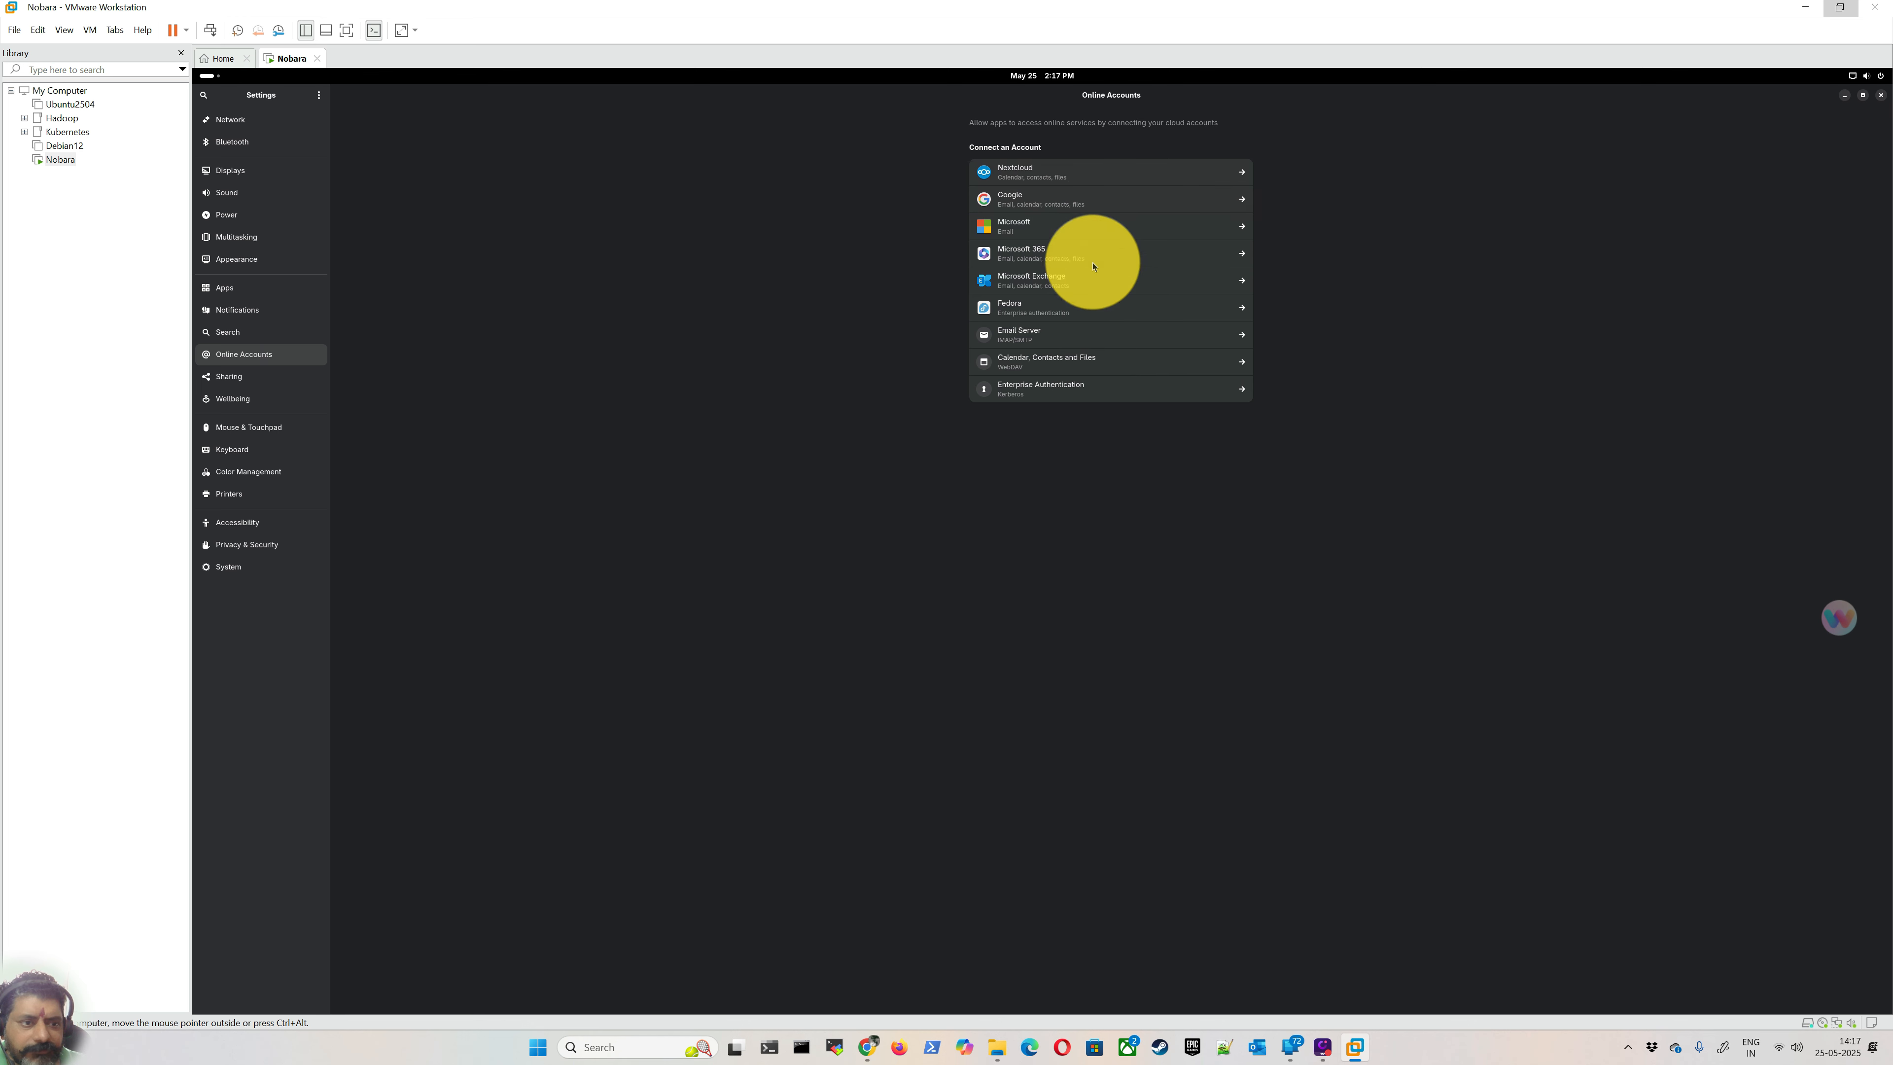
click(248, 379)
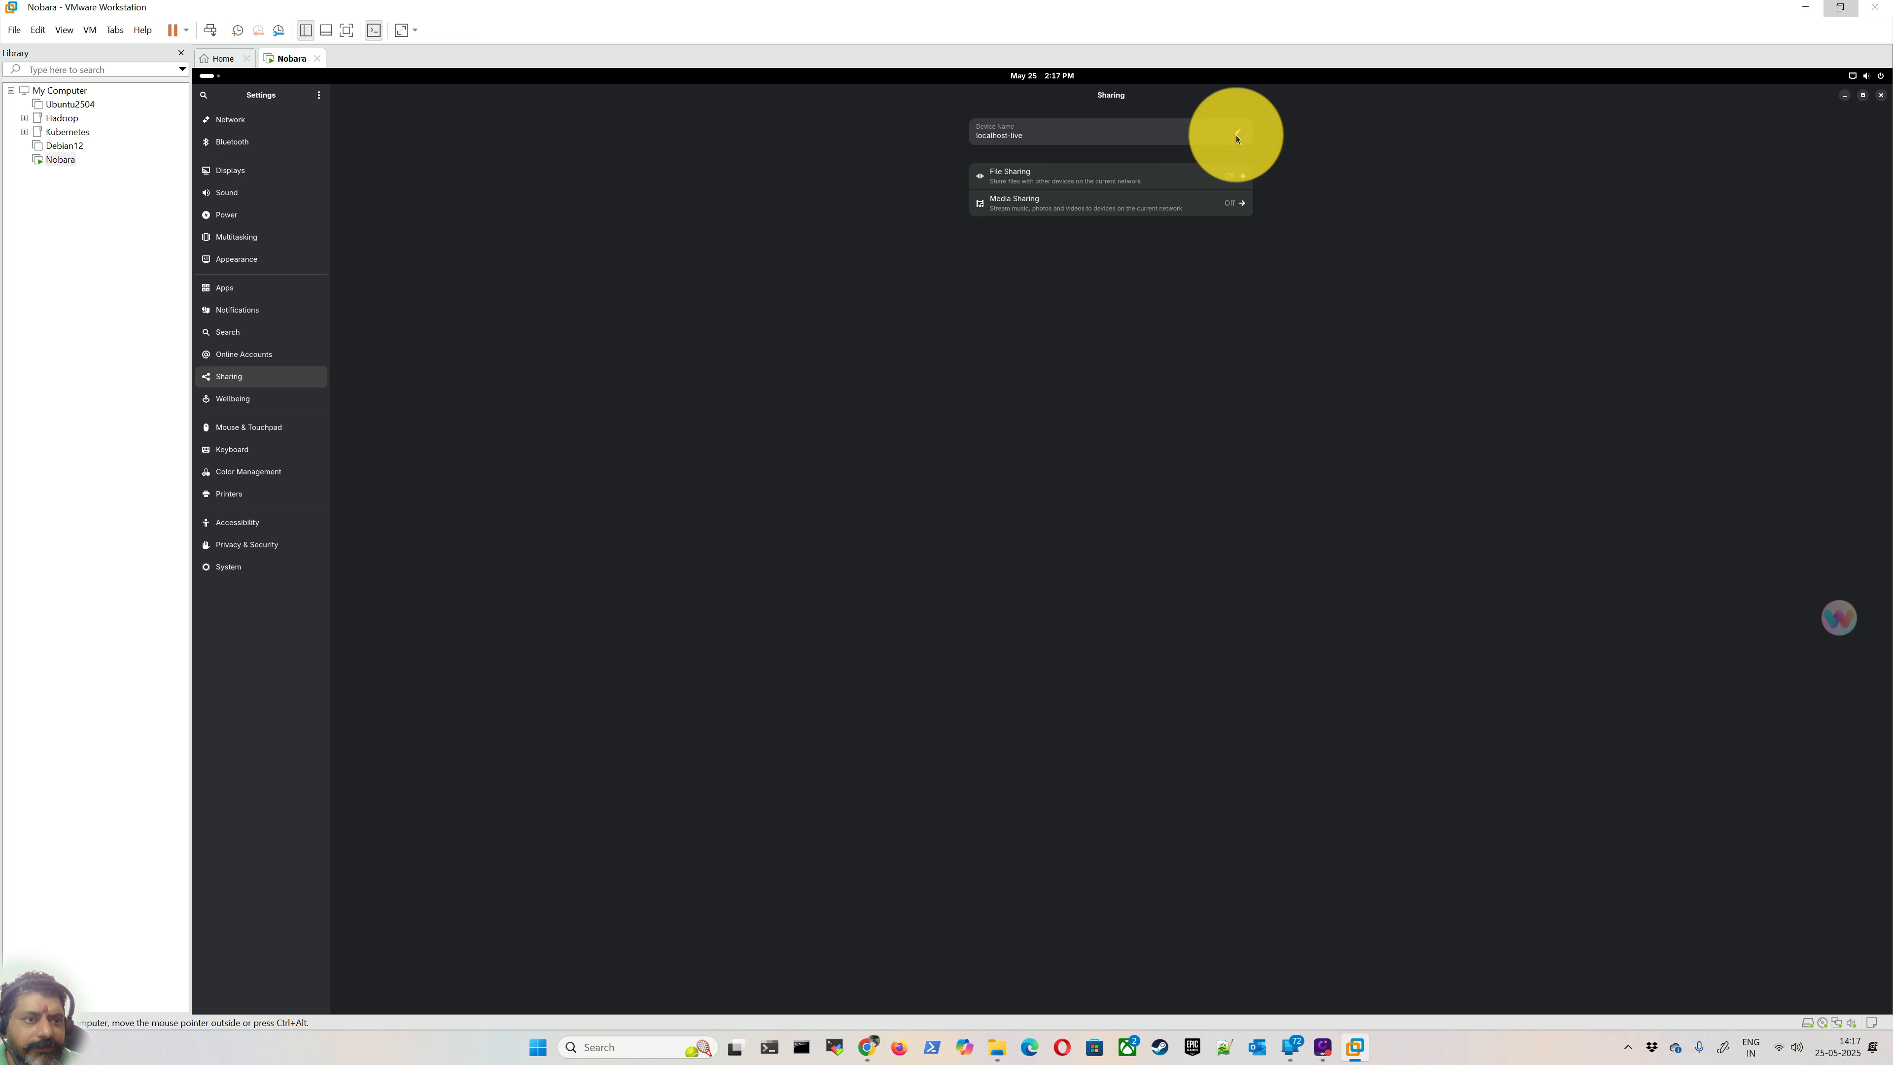
click(274, 407)
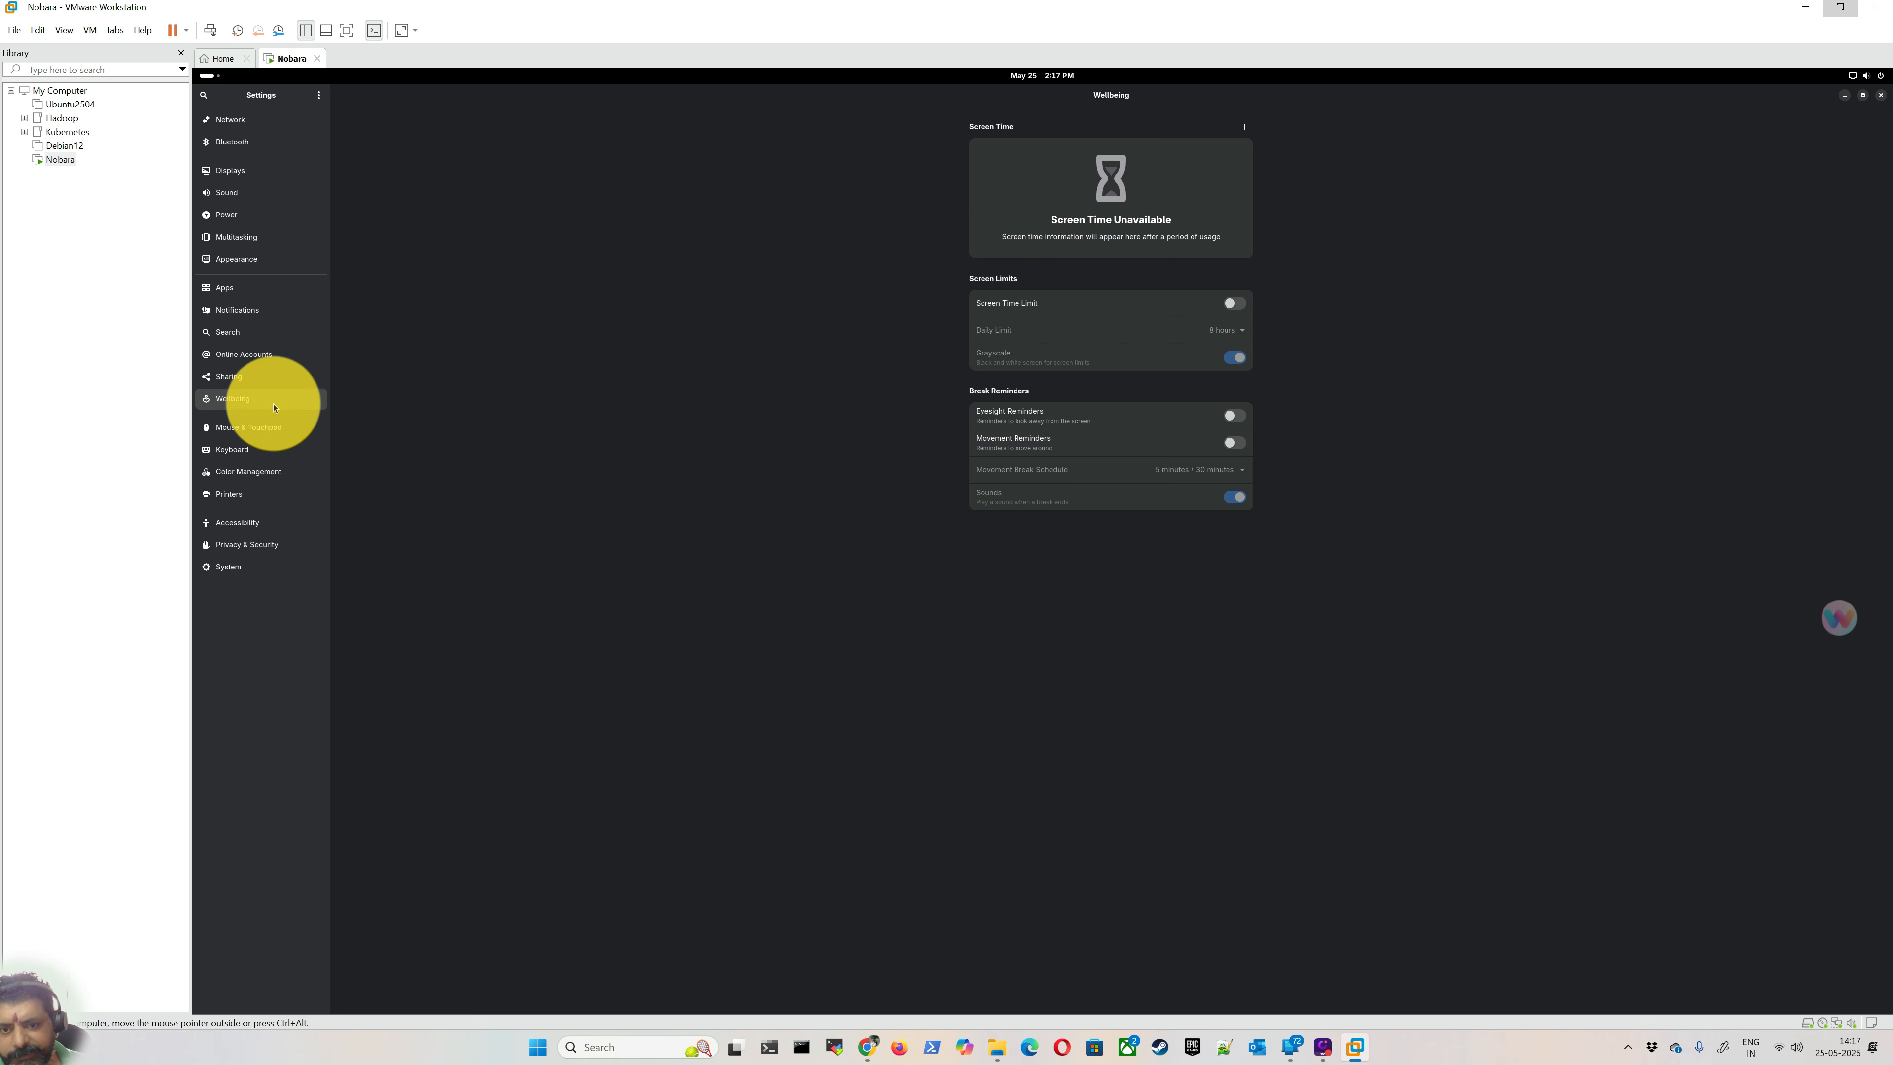
click(254, 431)
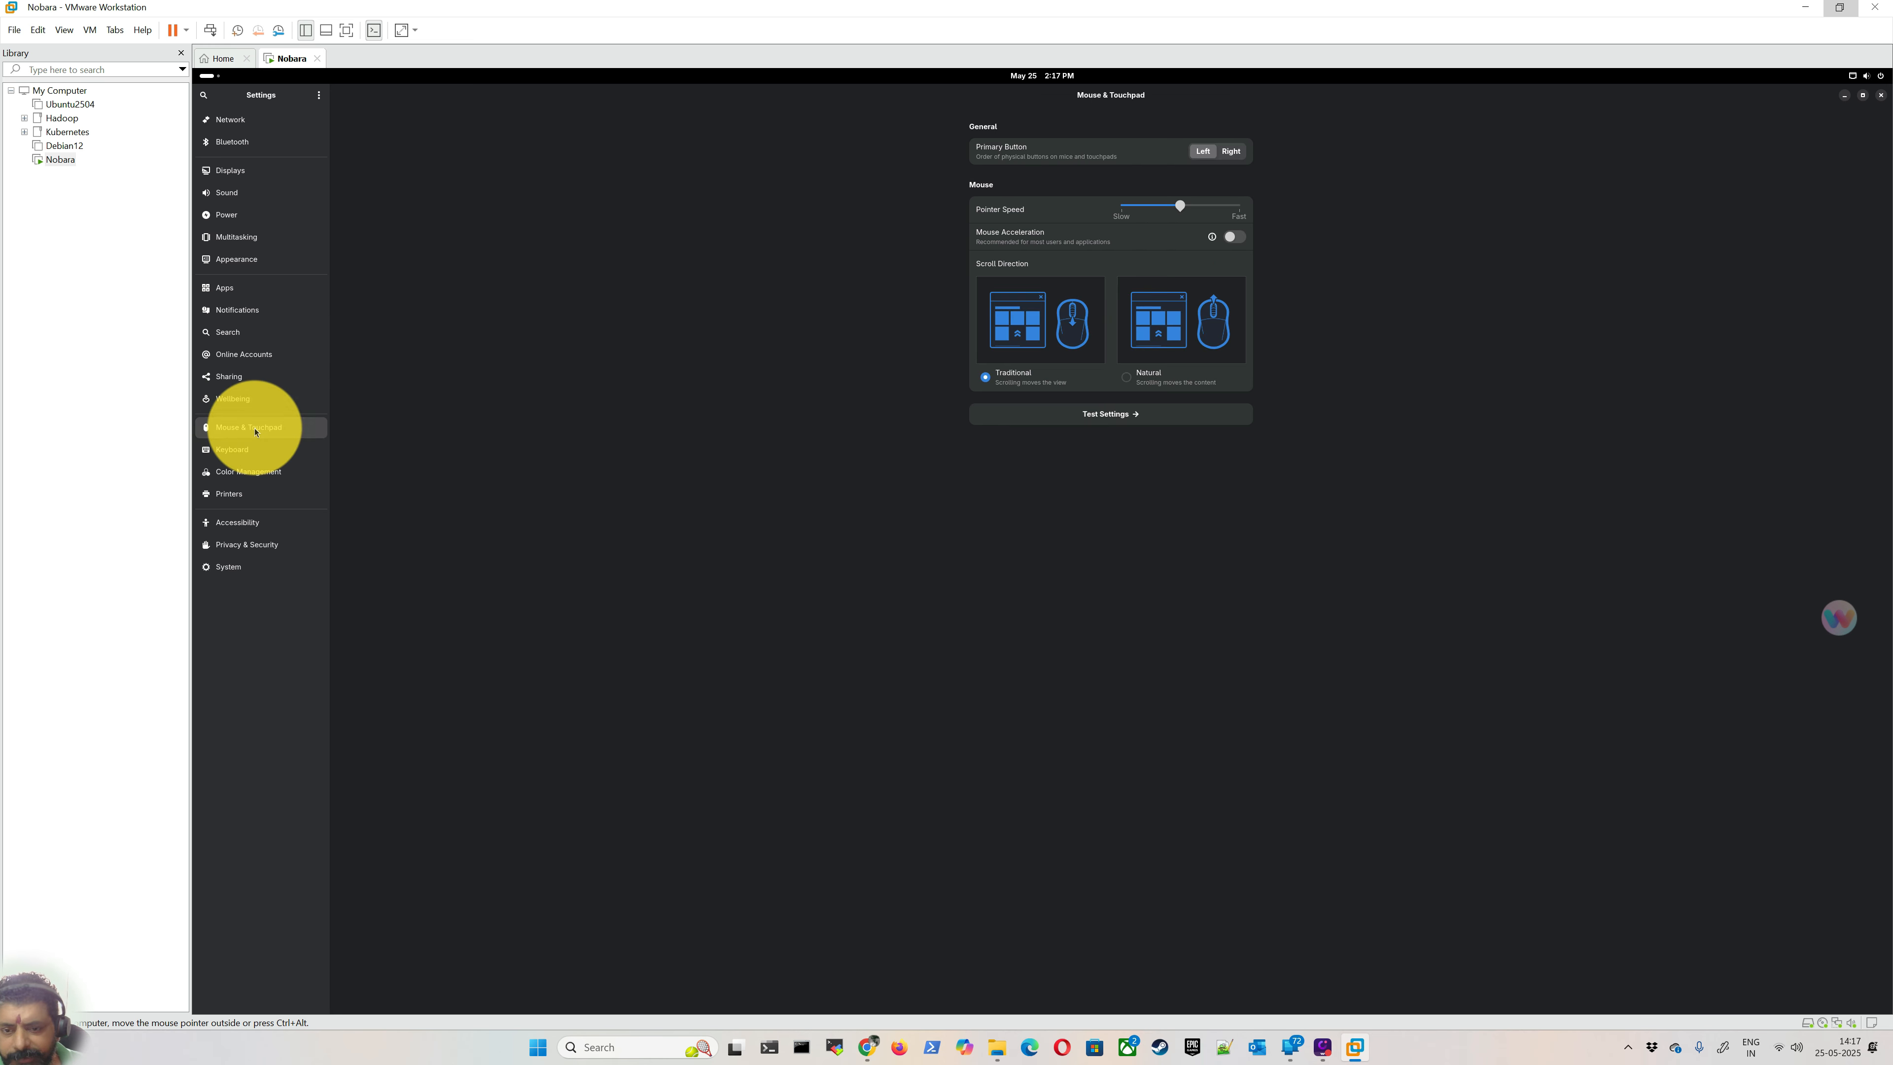
click(285, 448)
click(265, 472)
click(254, 500)
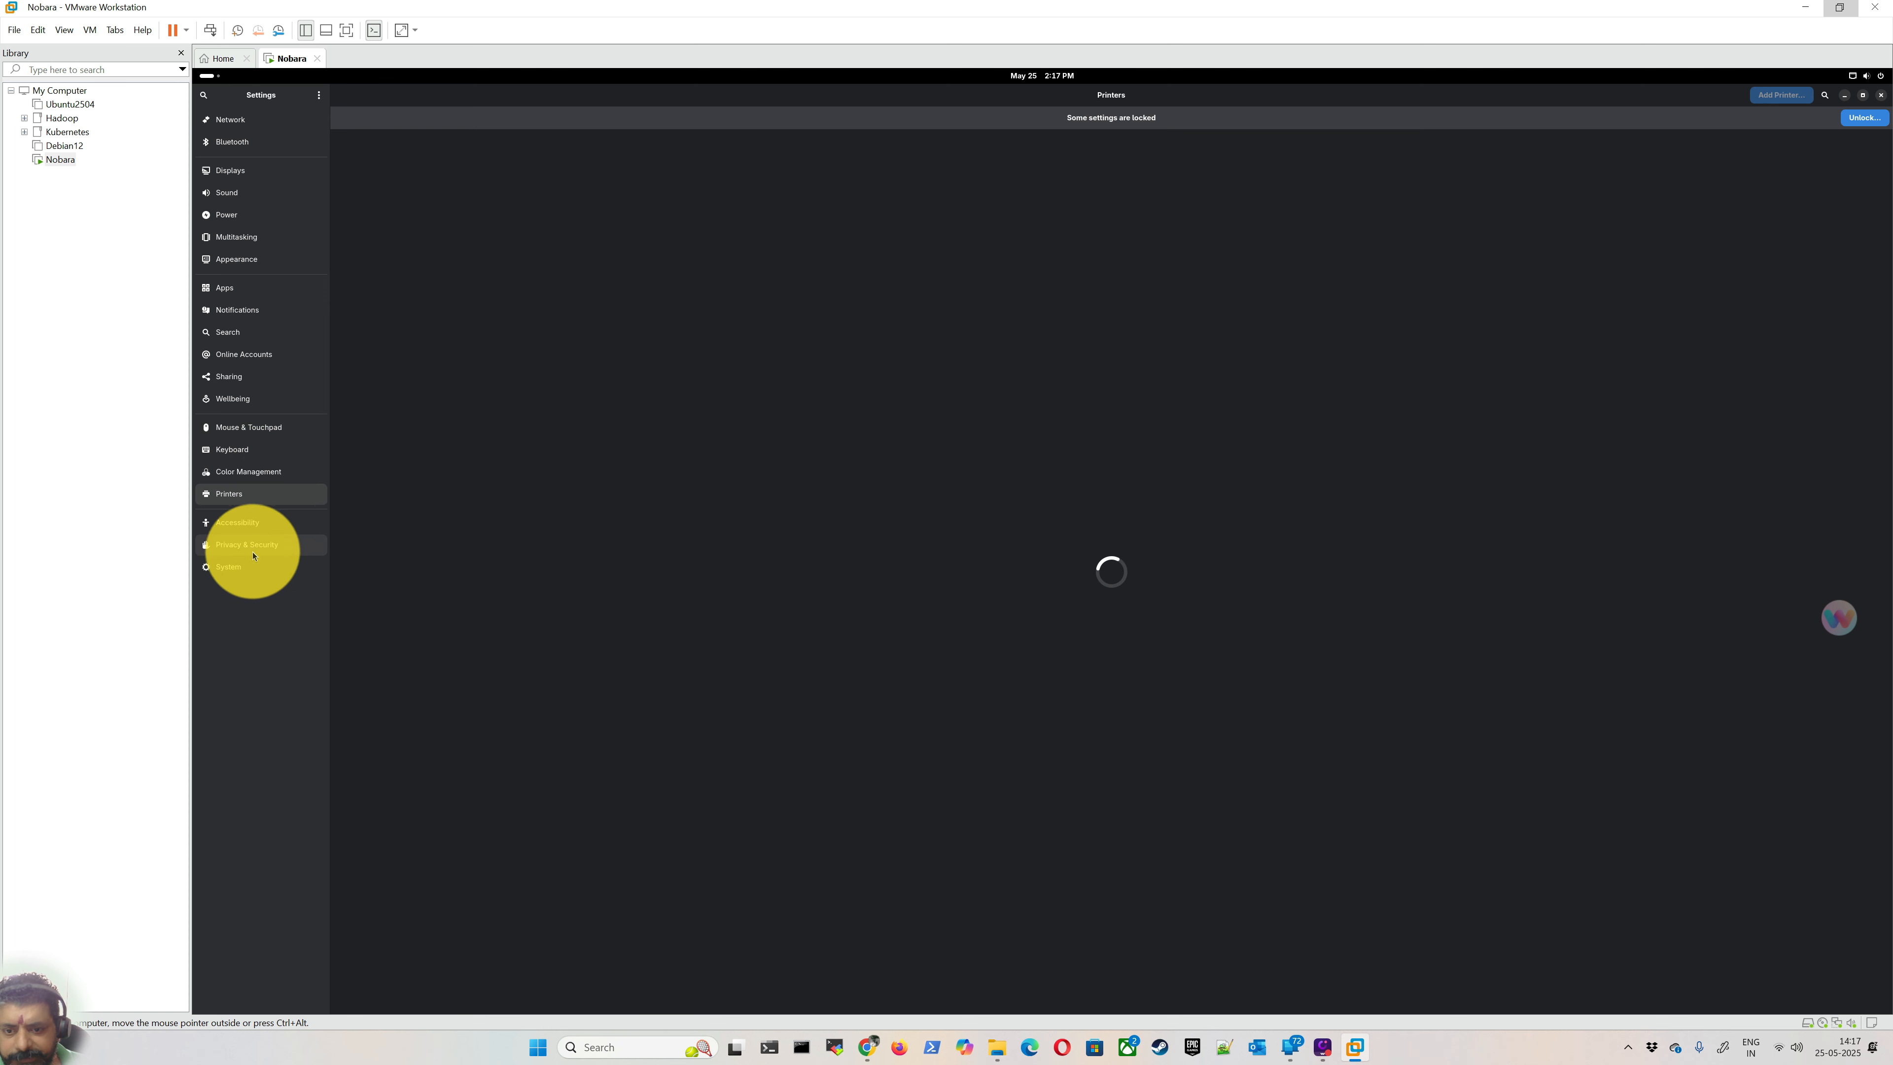
click(257, 545)
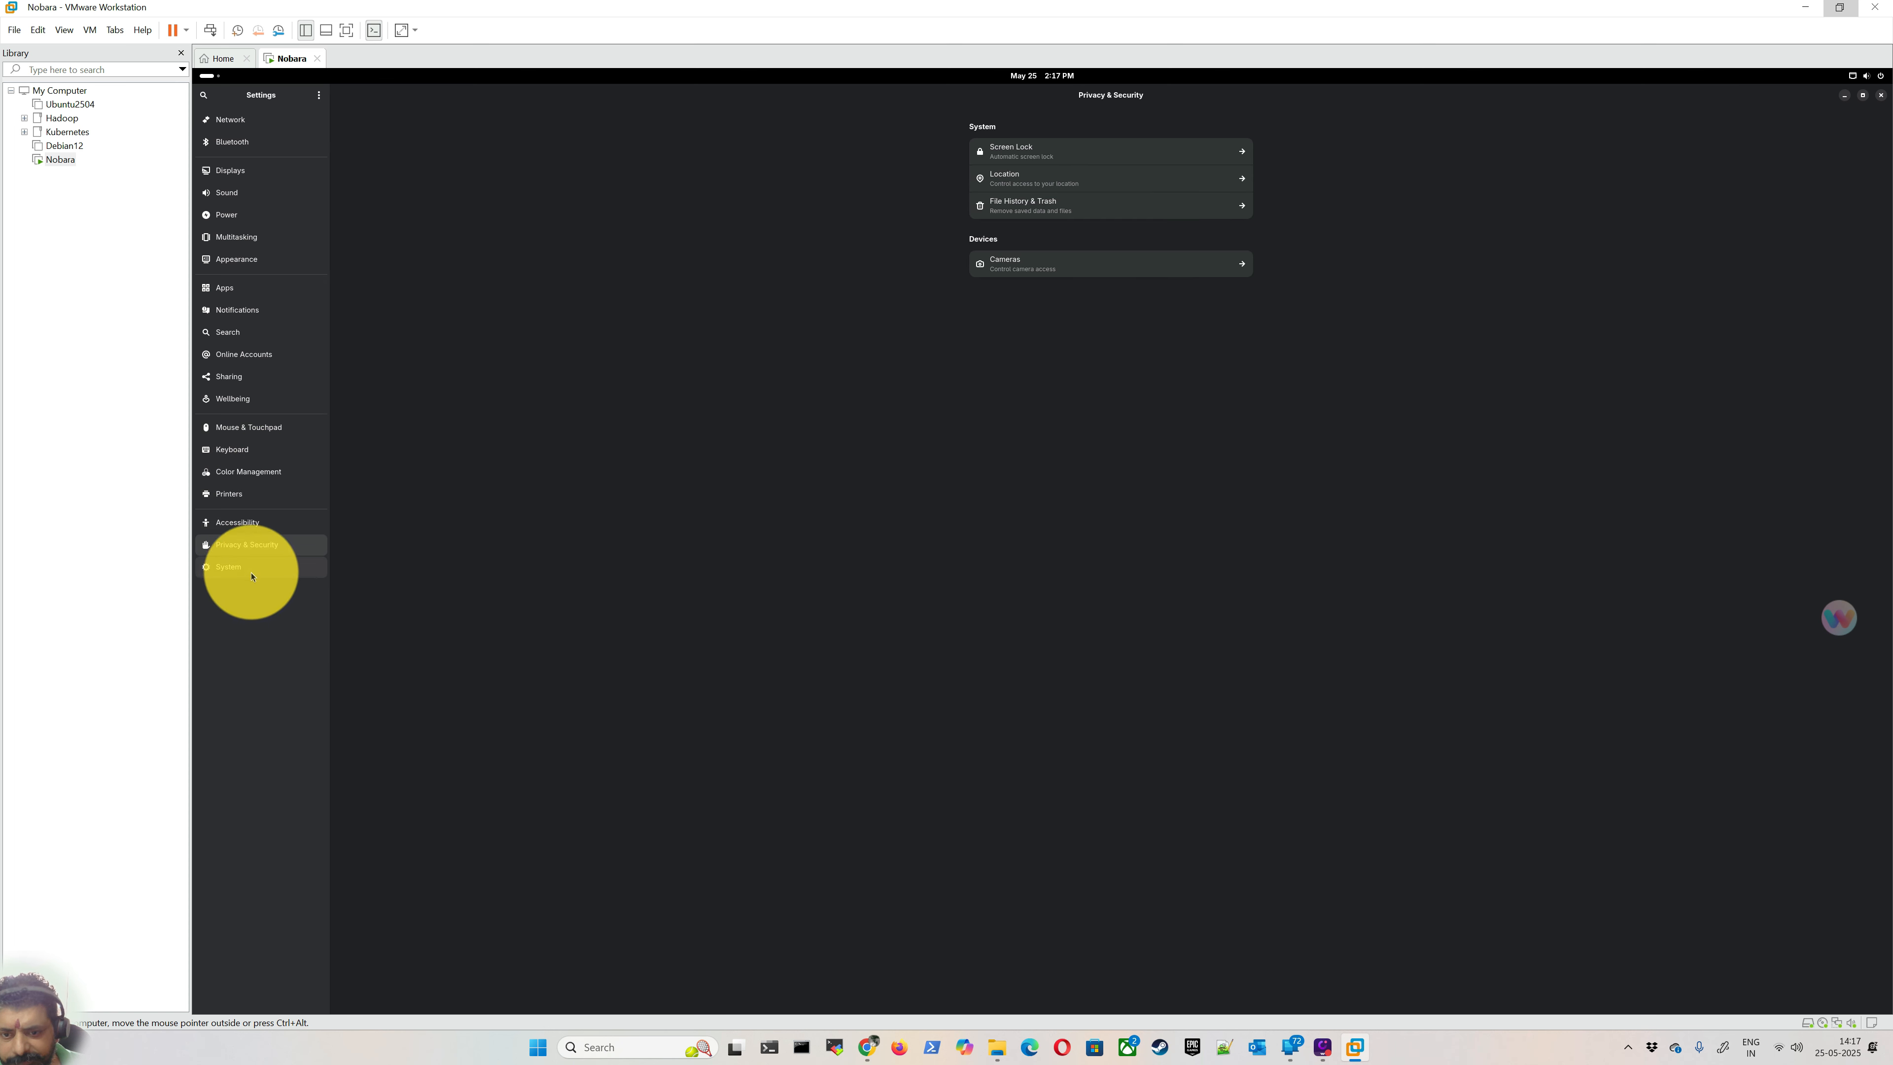
Step: Check the System settings page and close the Settings window
click(252, 571)
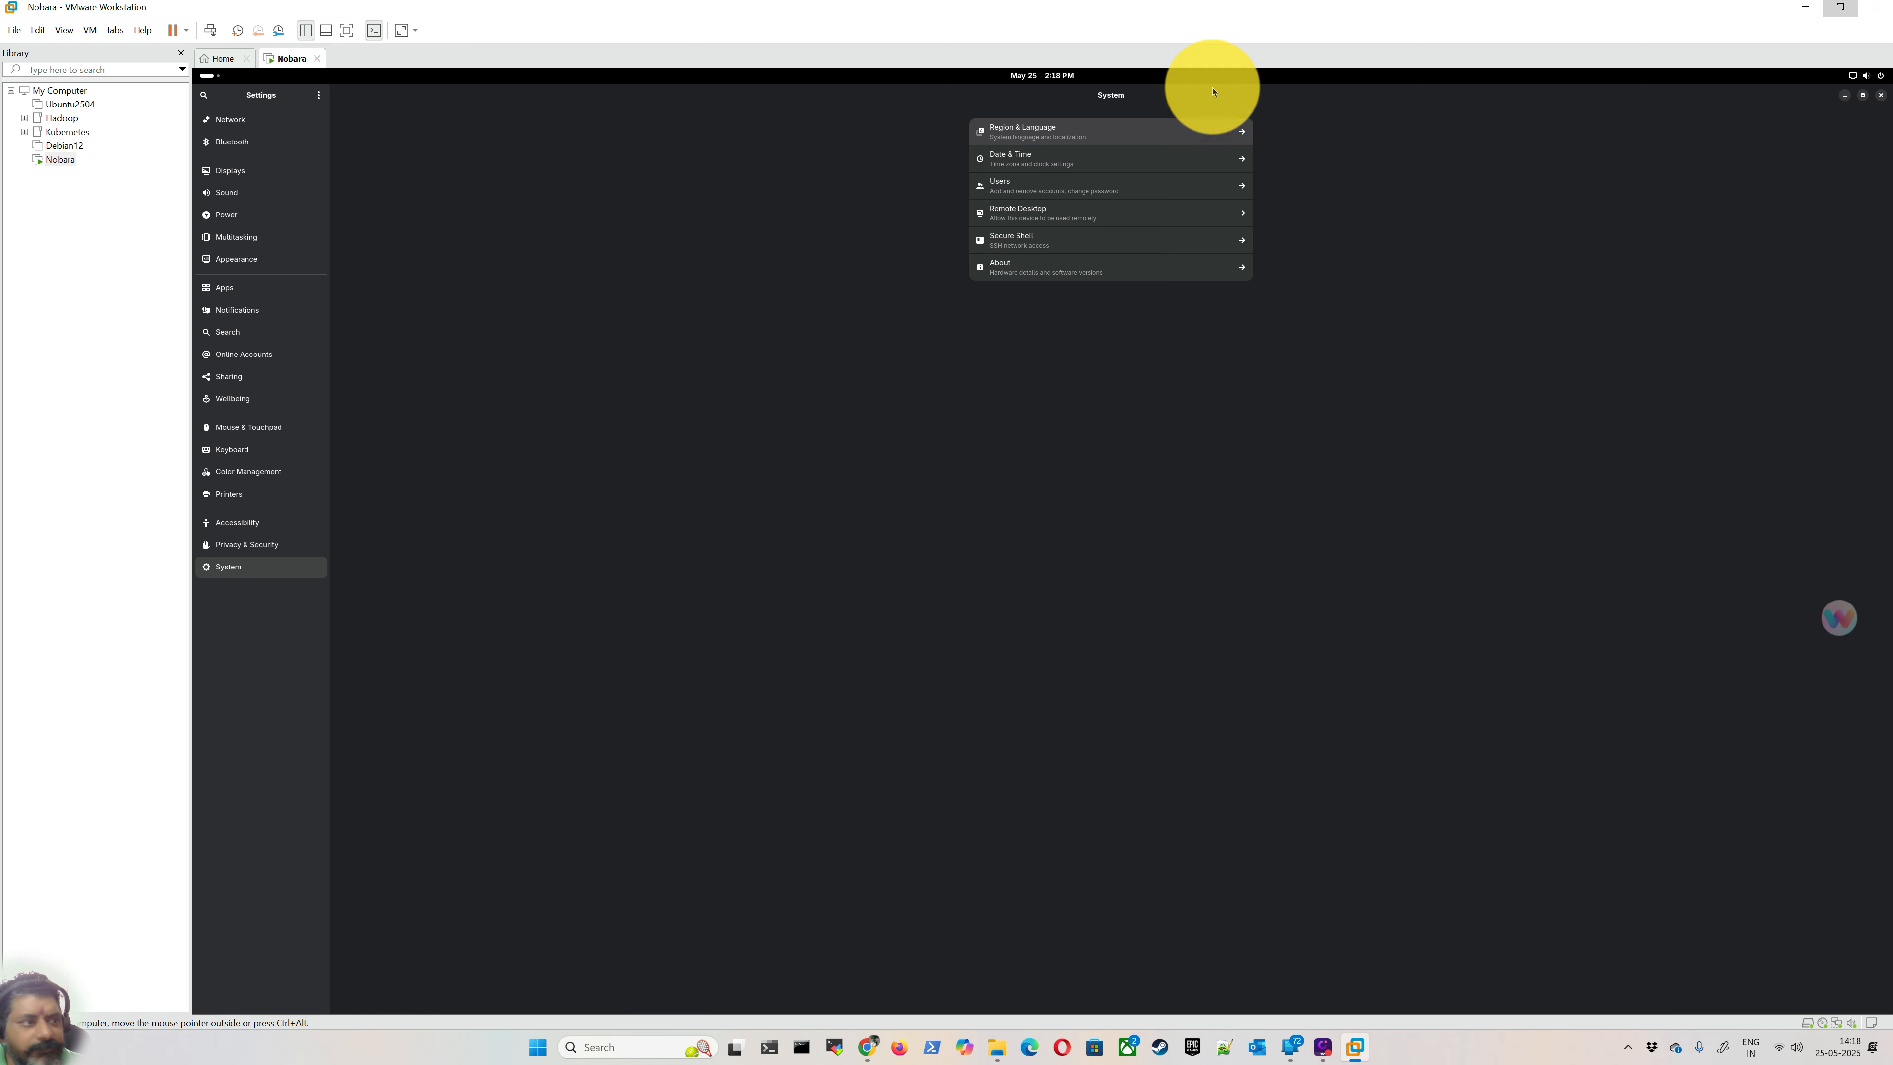
click(1879, 97)
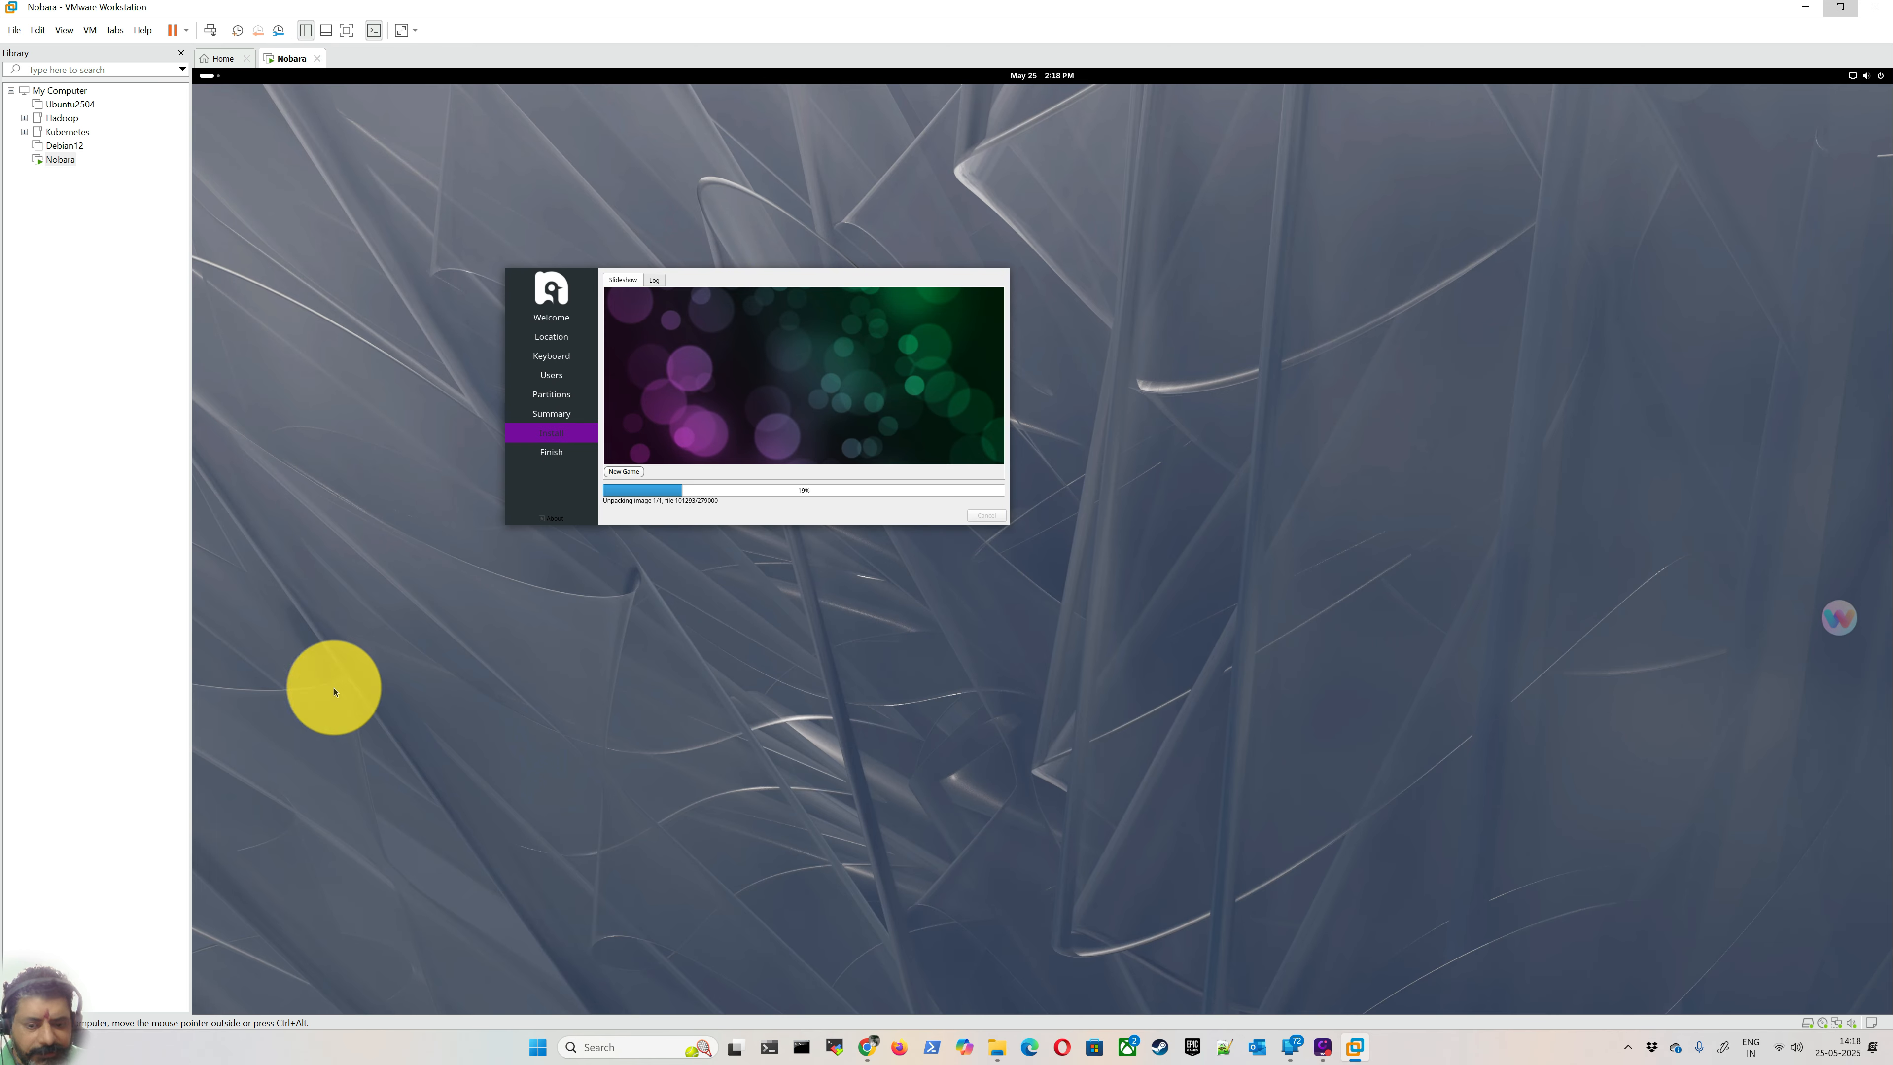
Step: Open the Flatpost software store in the Nobara live session, maximize its window and look through the Trending apps
click(209, 76)
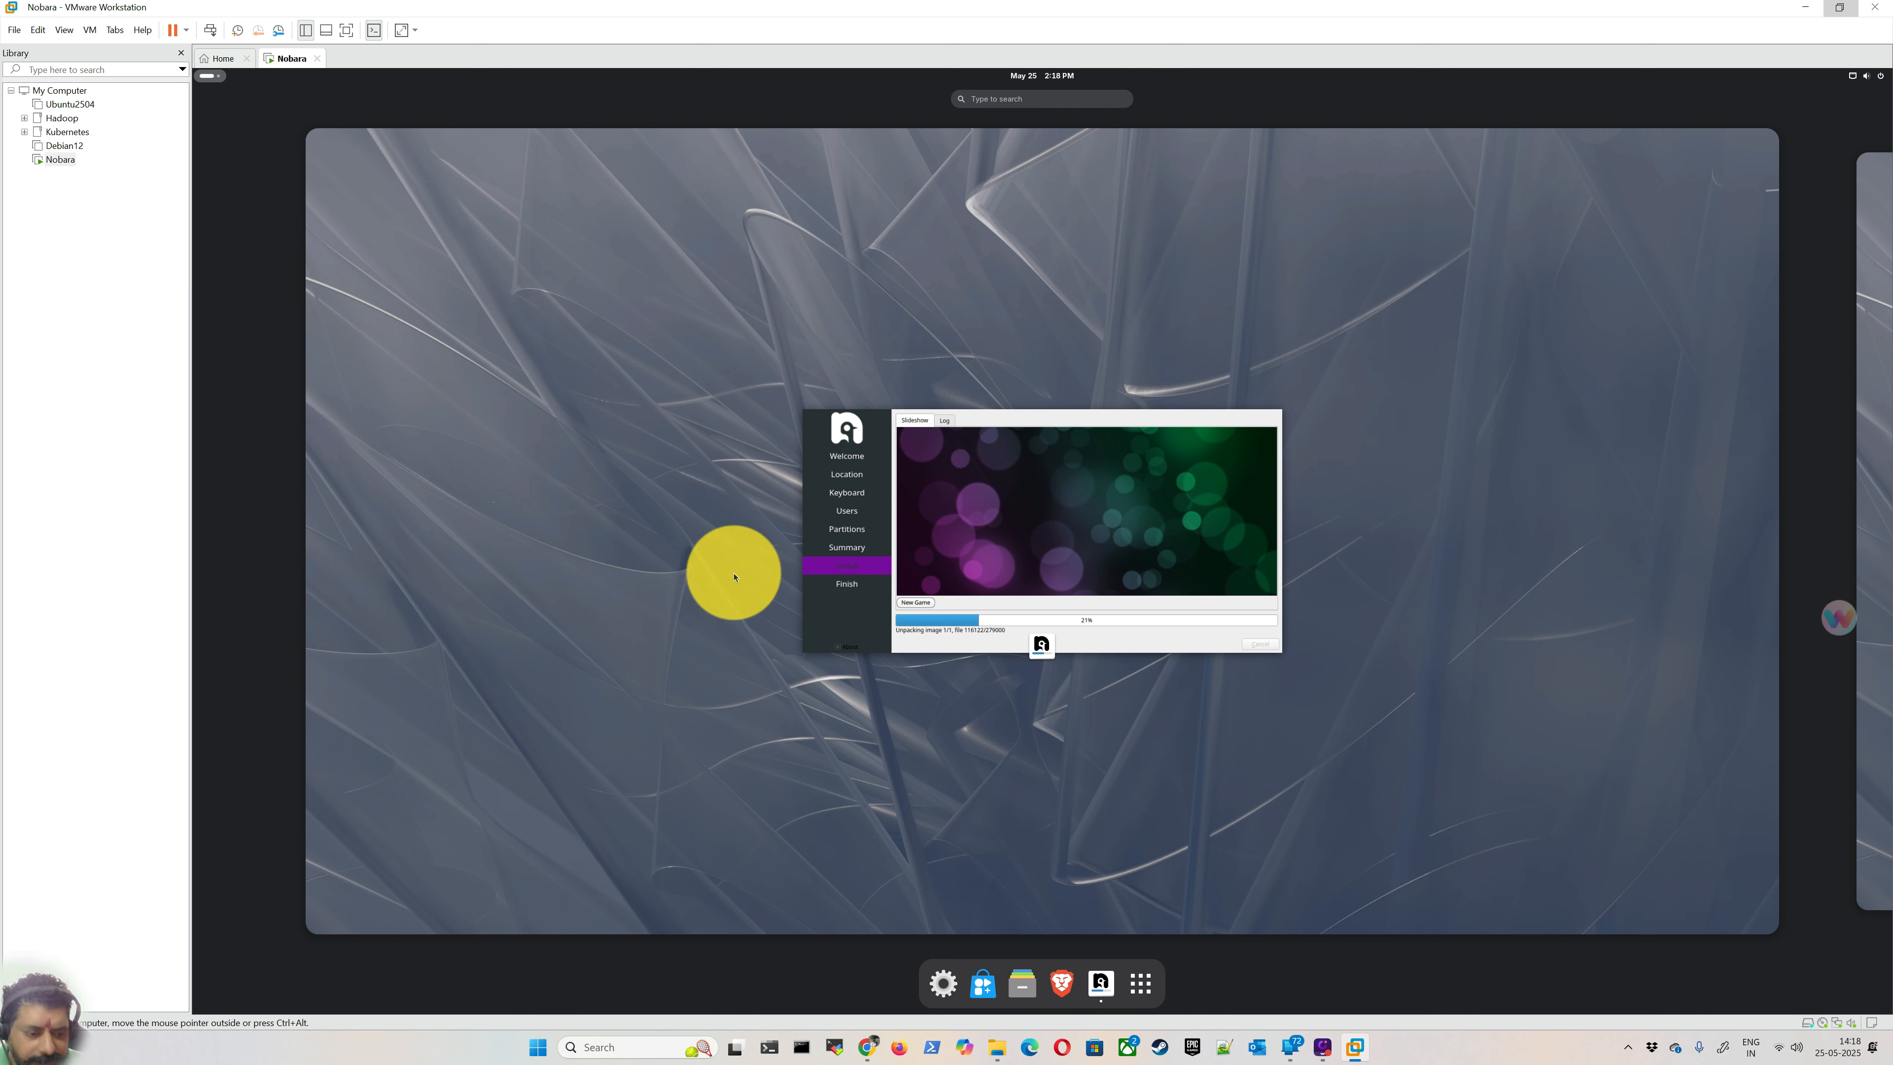
click(987, 990)
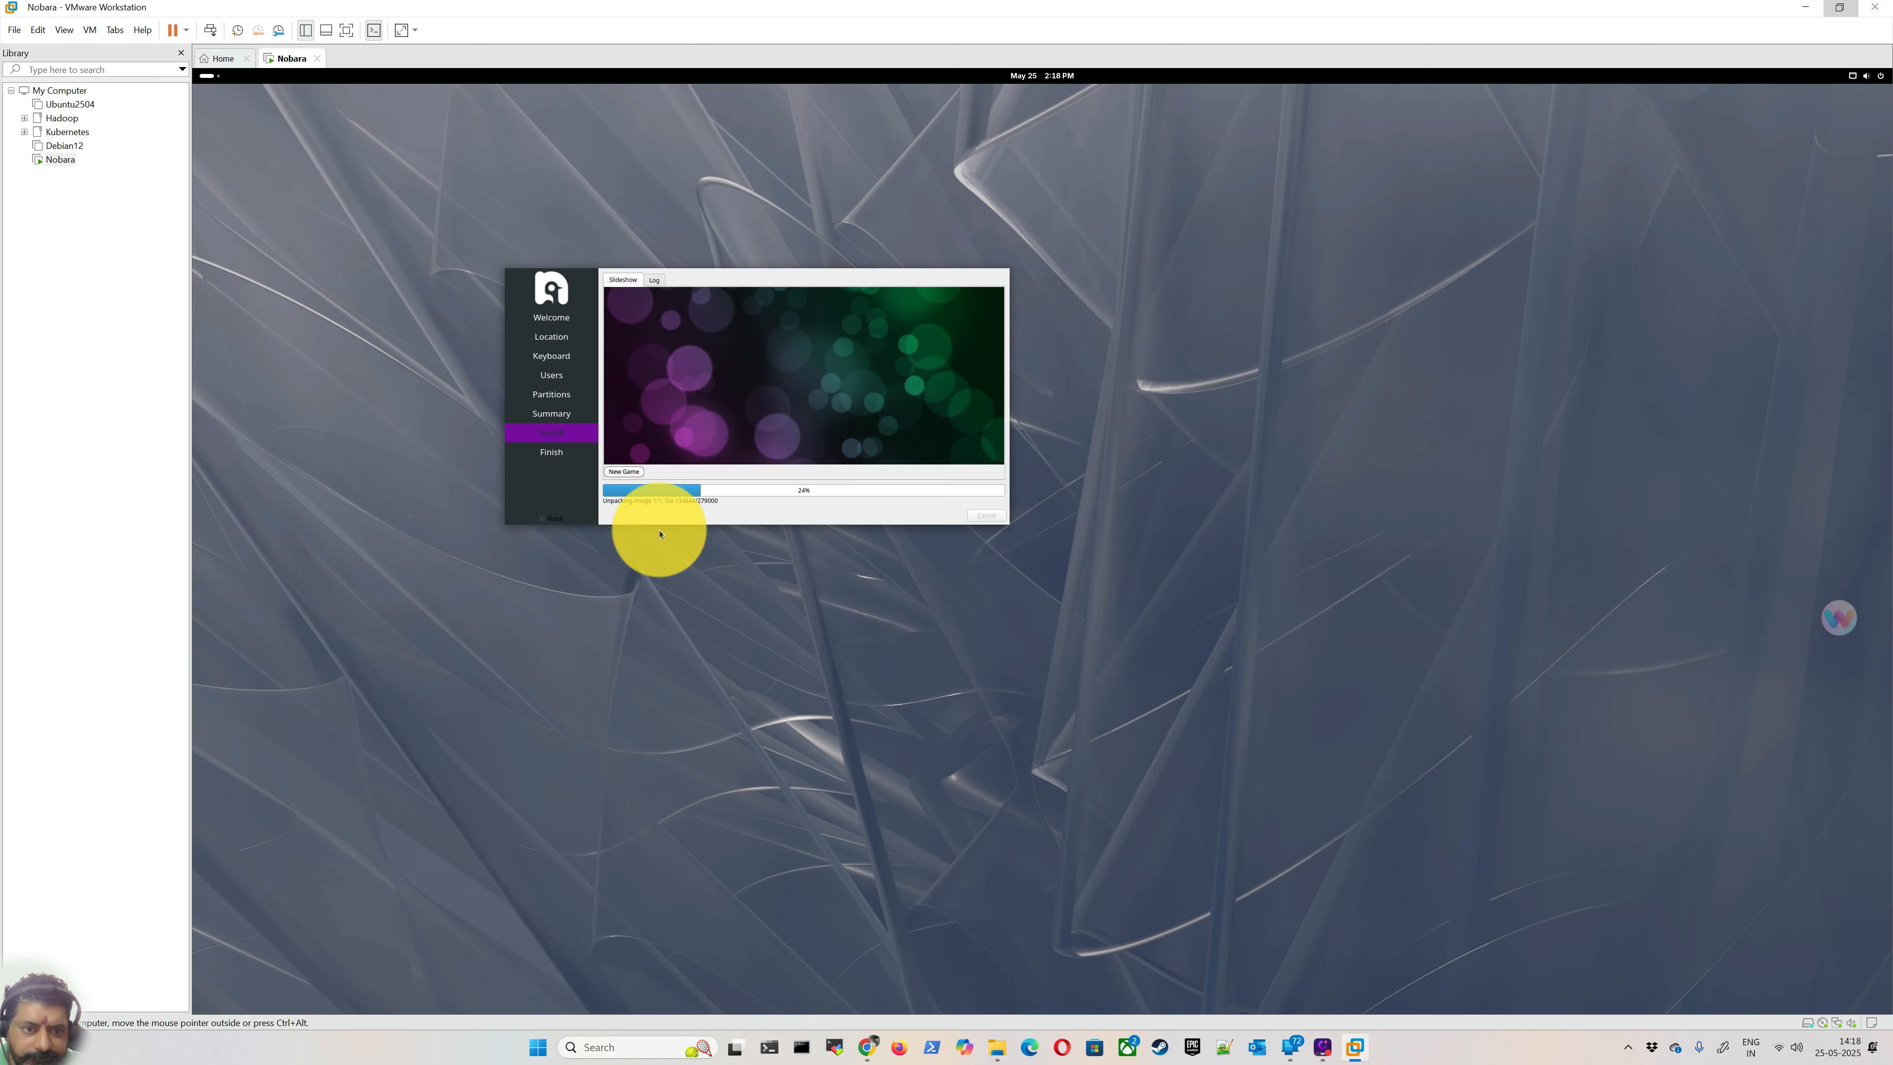
mouse_move(963, 1001)
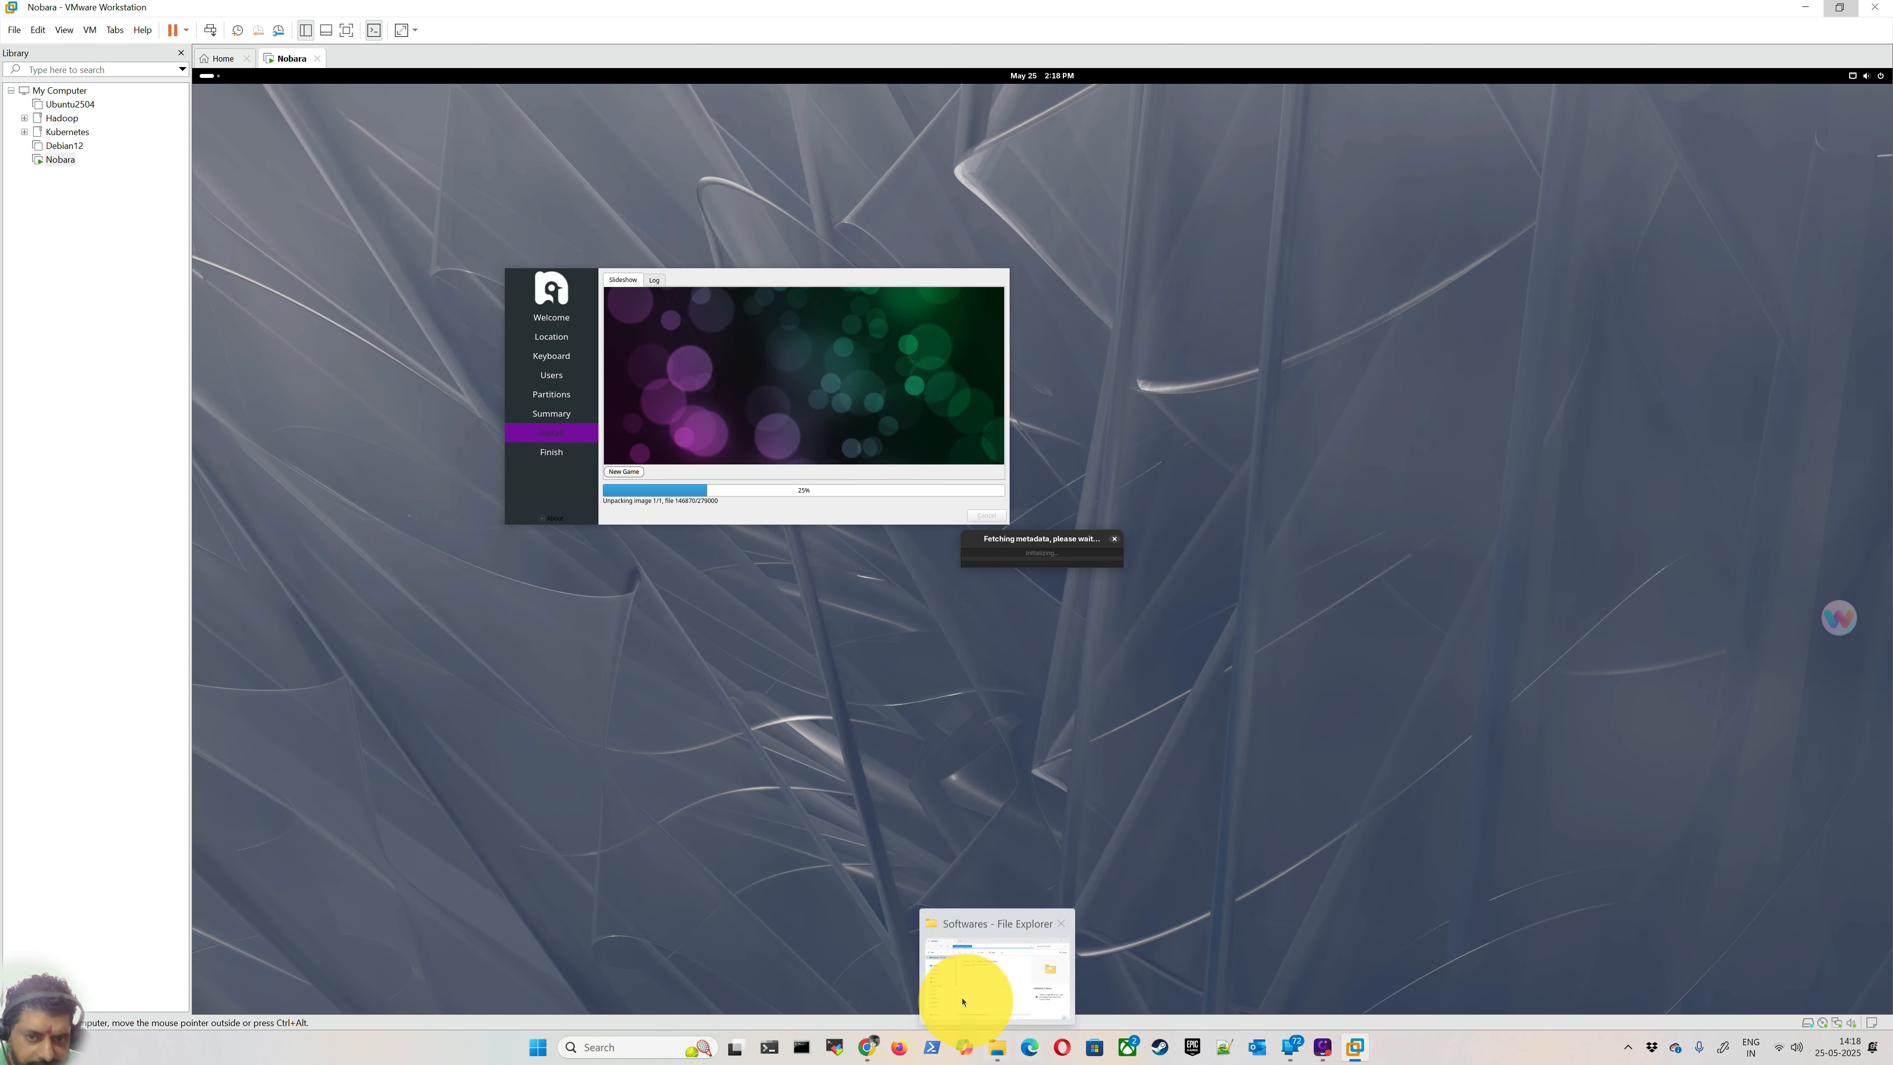
click(210, 75)
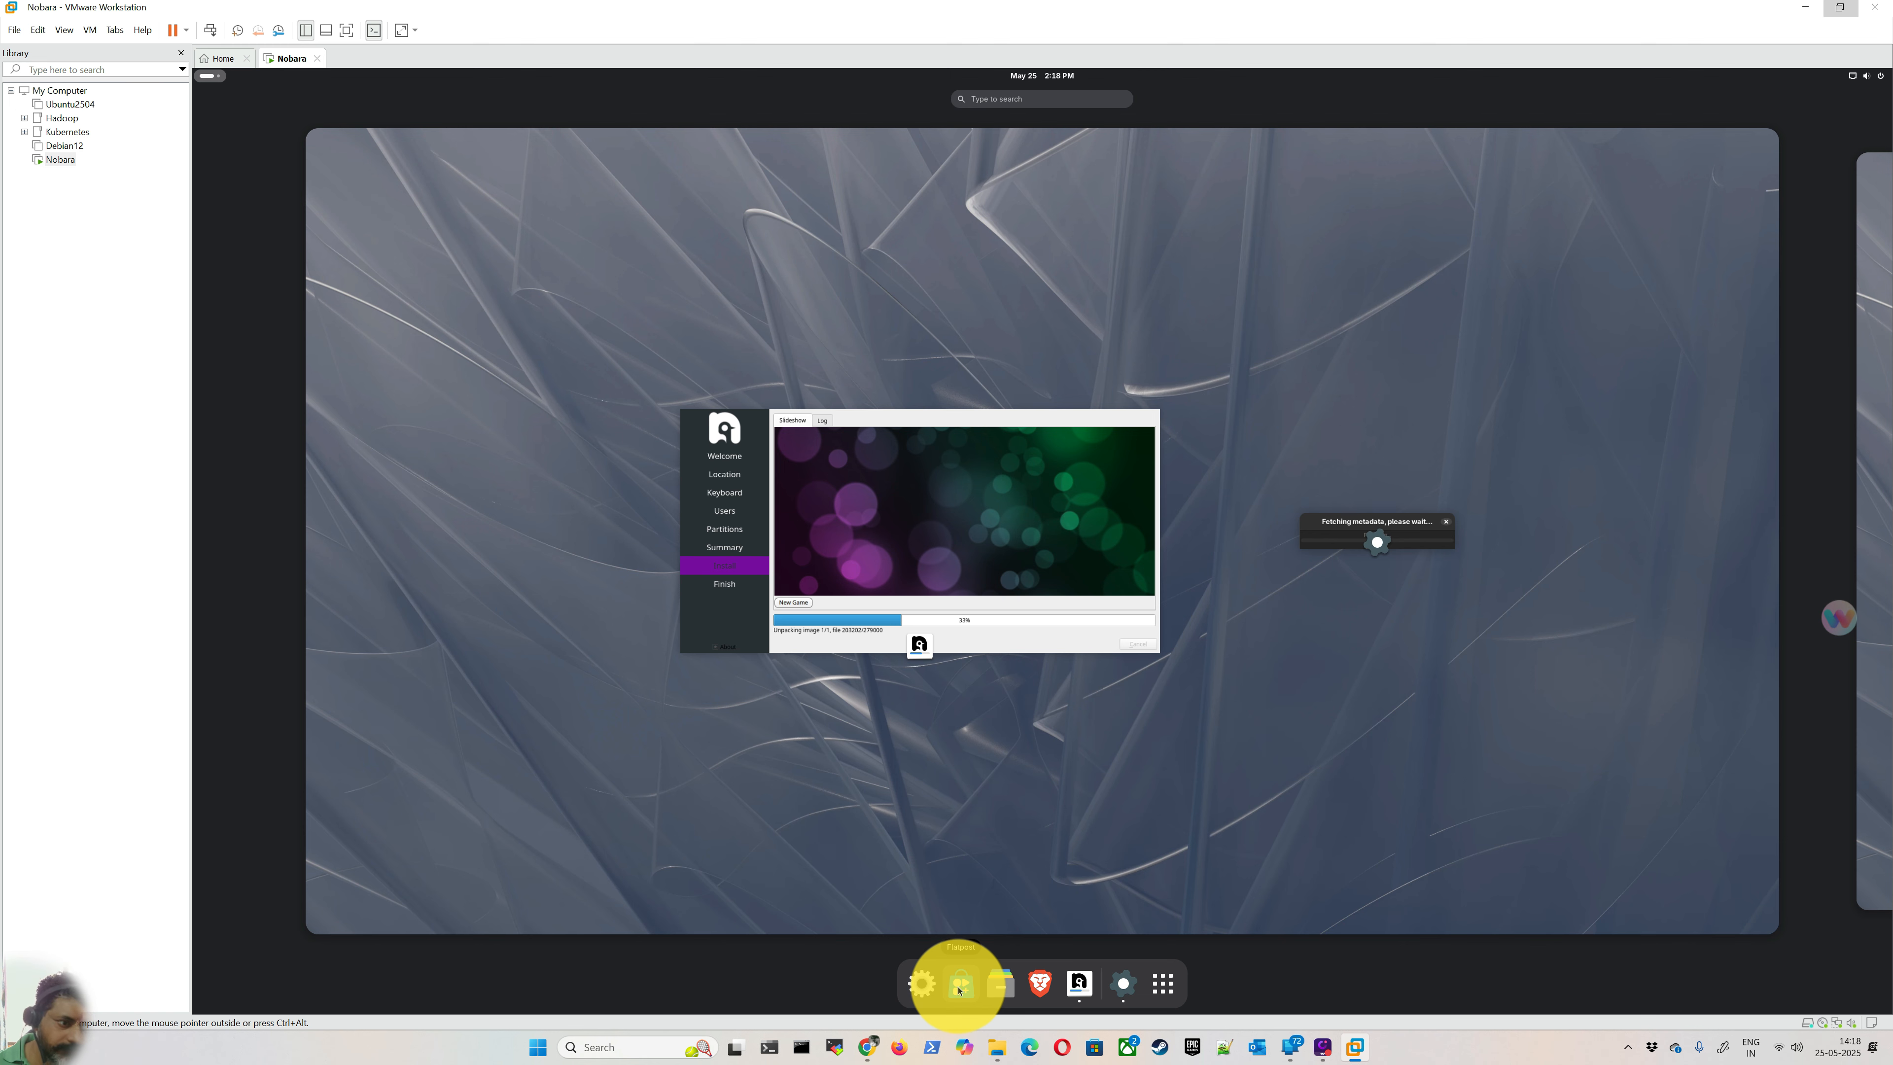
click(1333, 522)
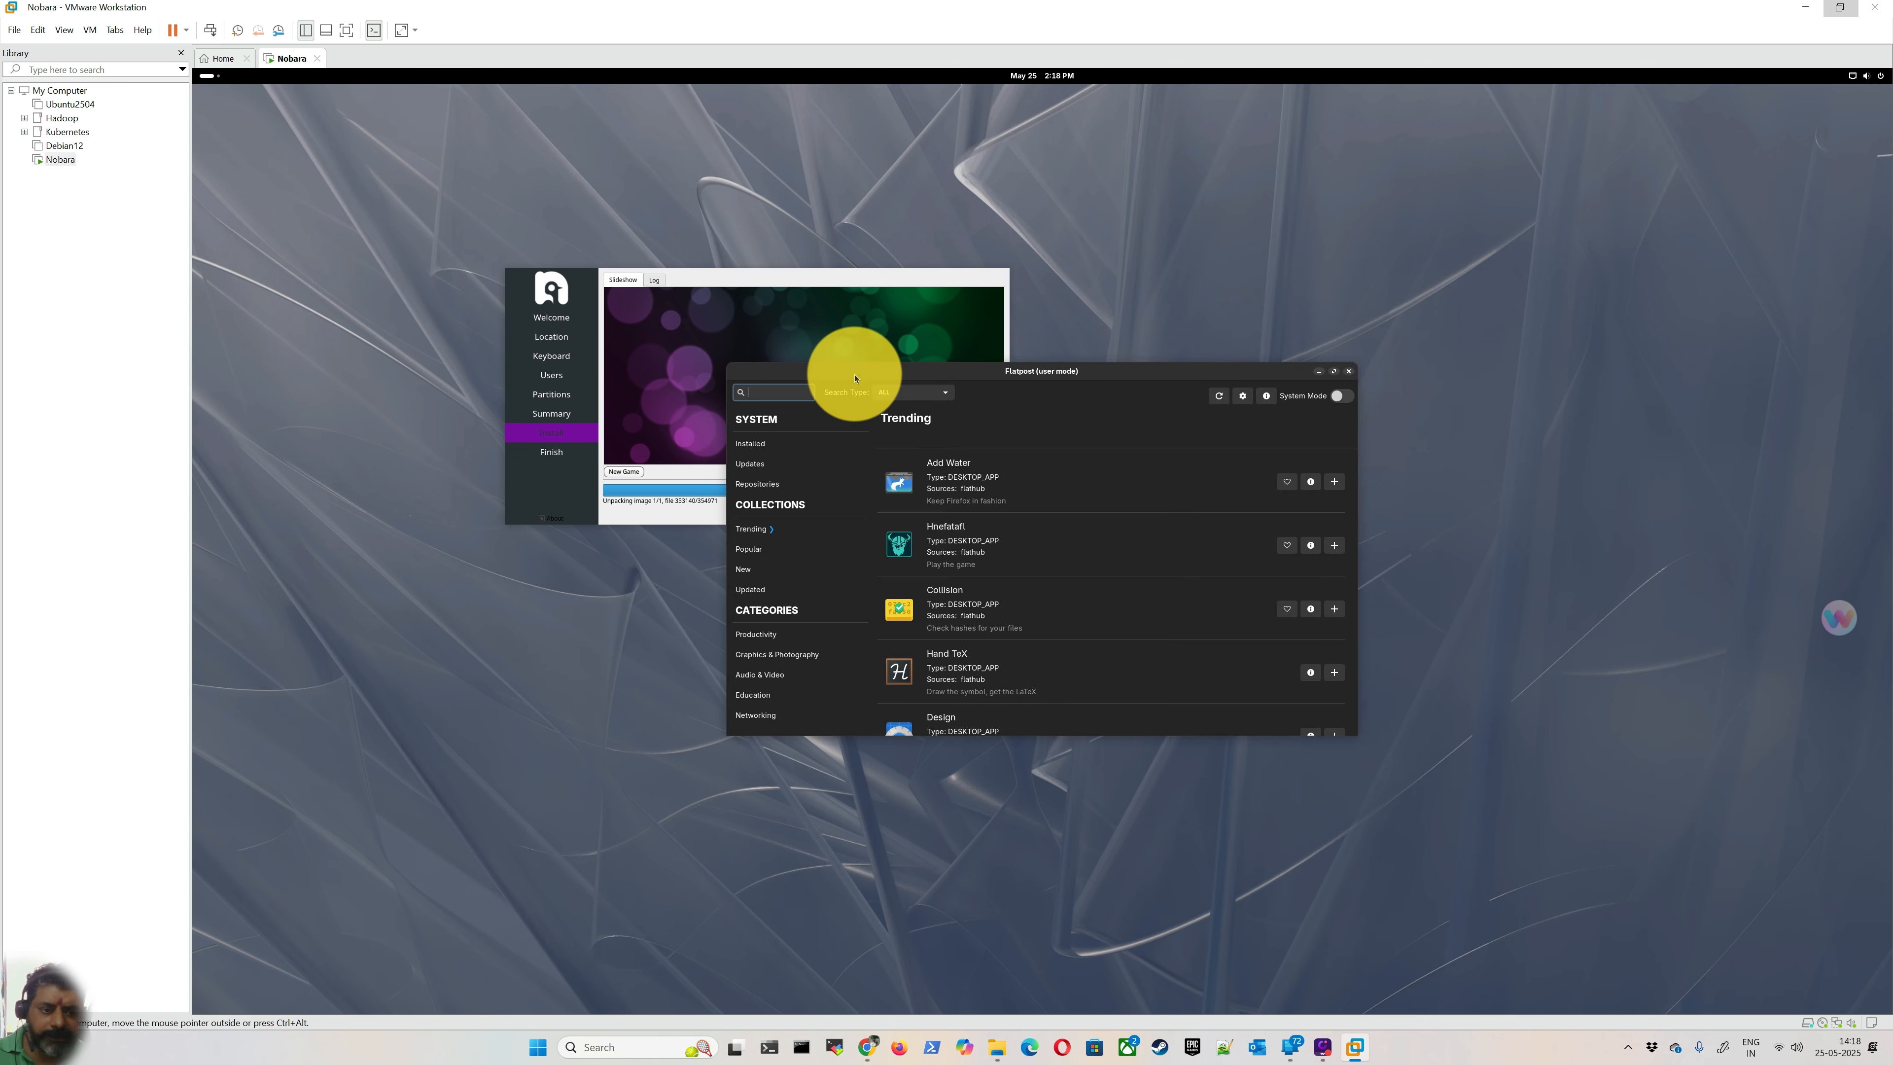
double_click(1074, 388)
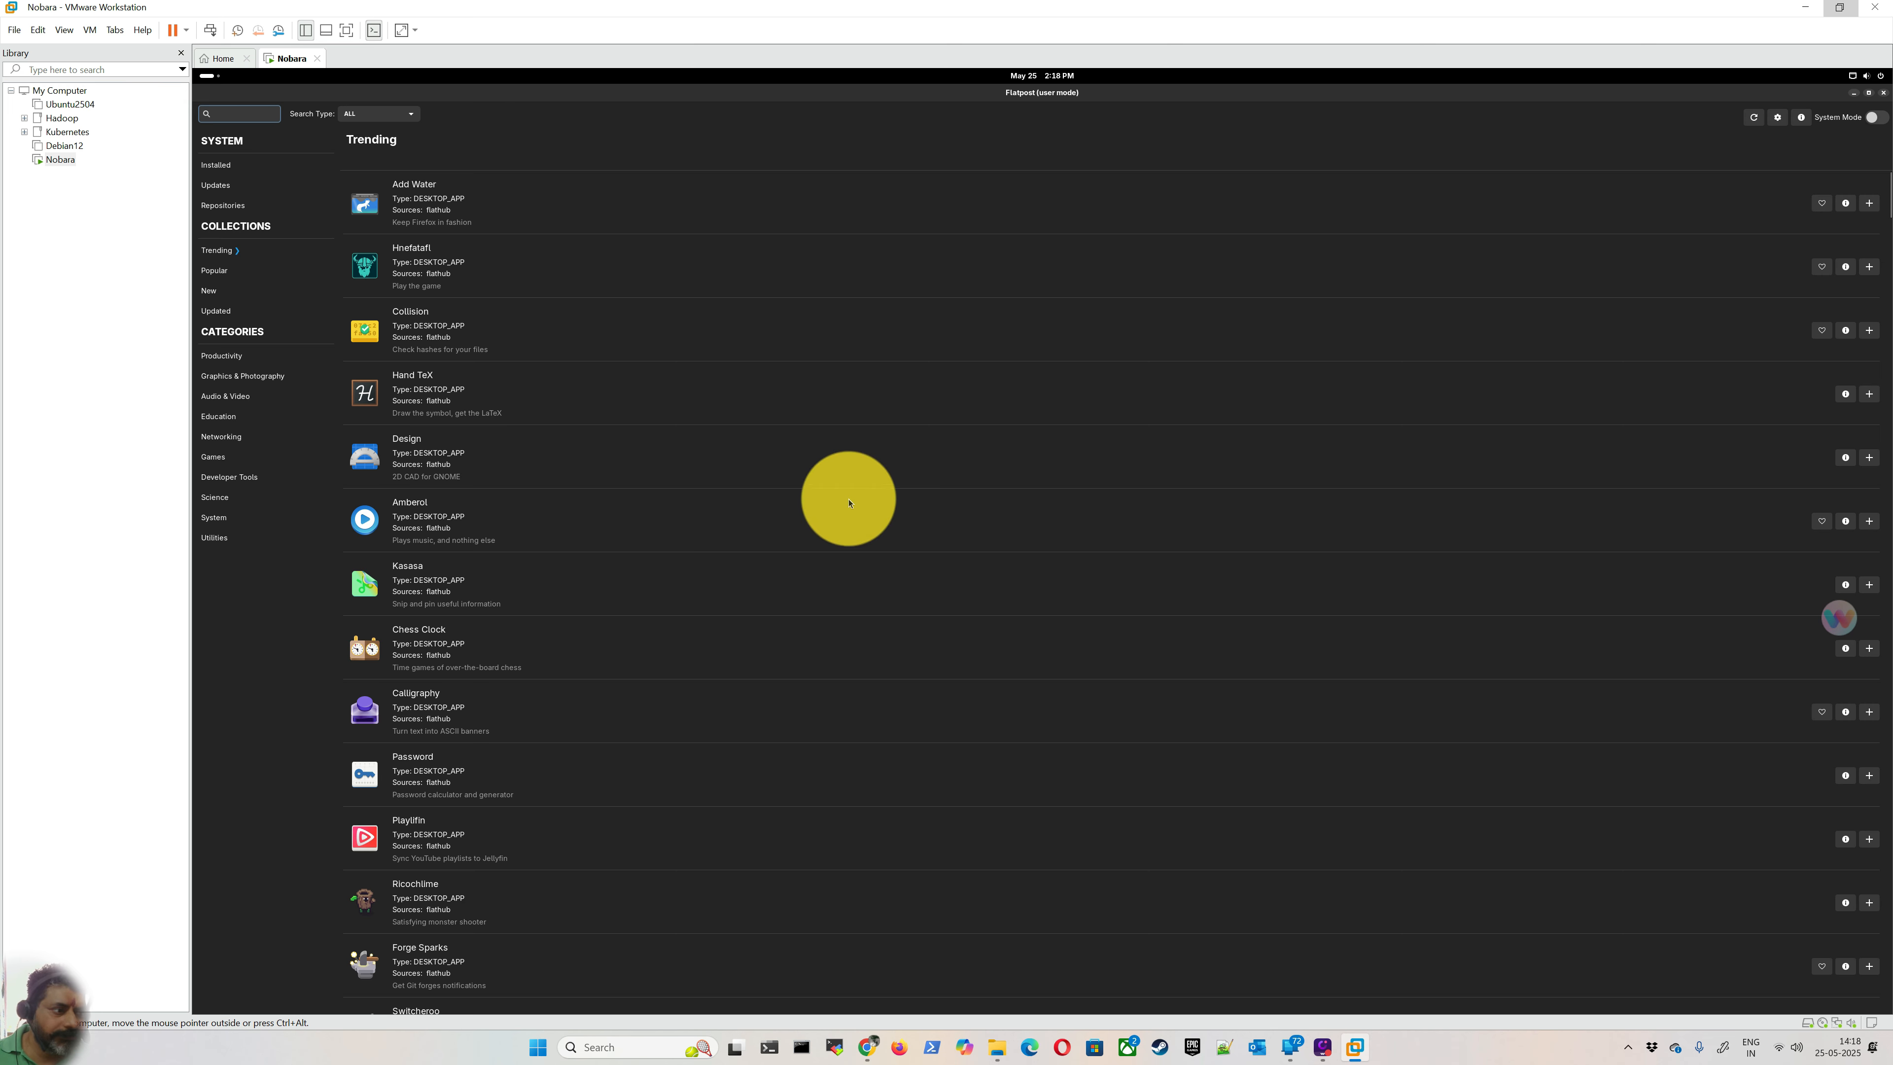
scroll(845, 500, down, 10)
scroll(575, 625, down, 10)
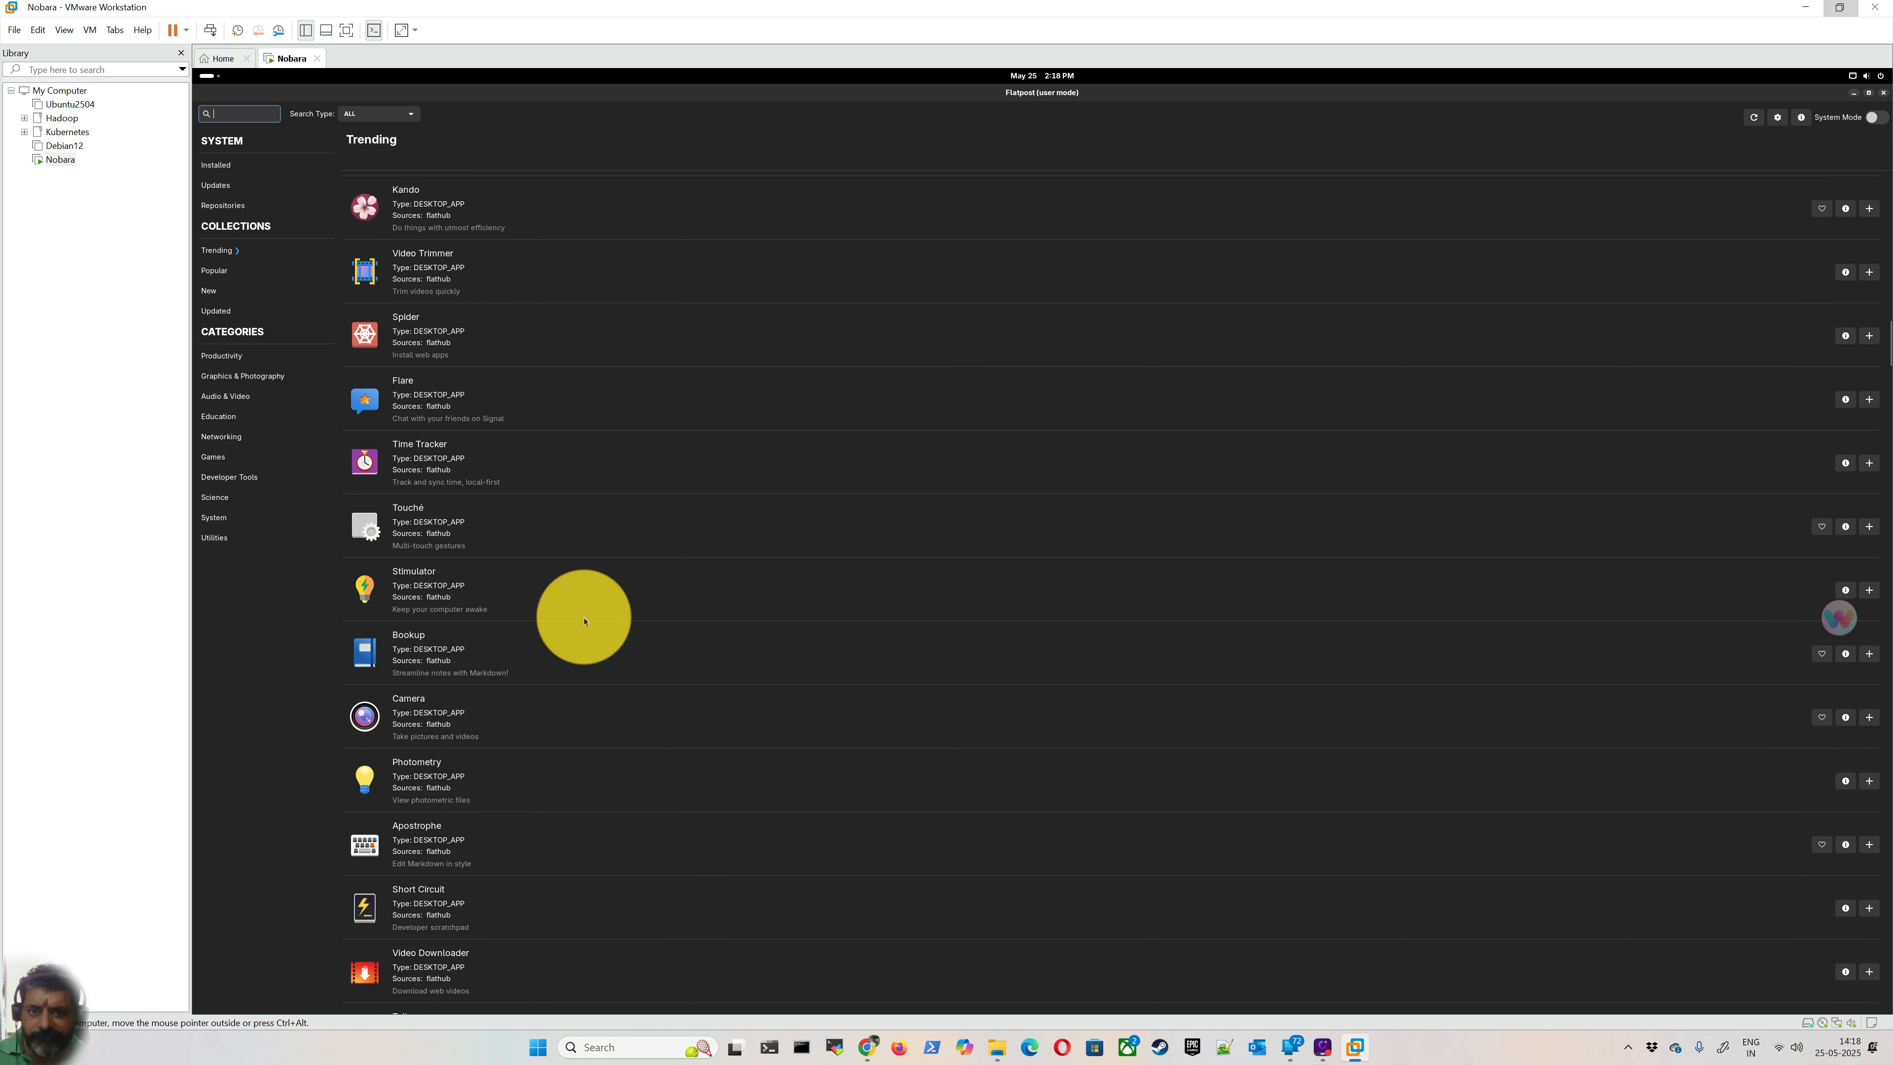
scroll(605, 625, down, 10)
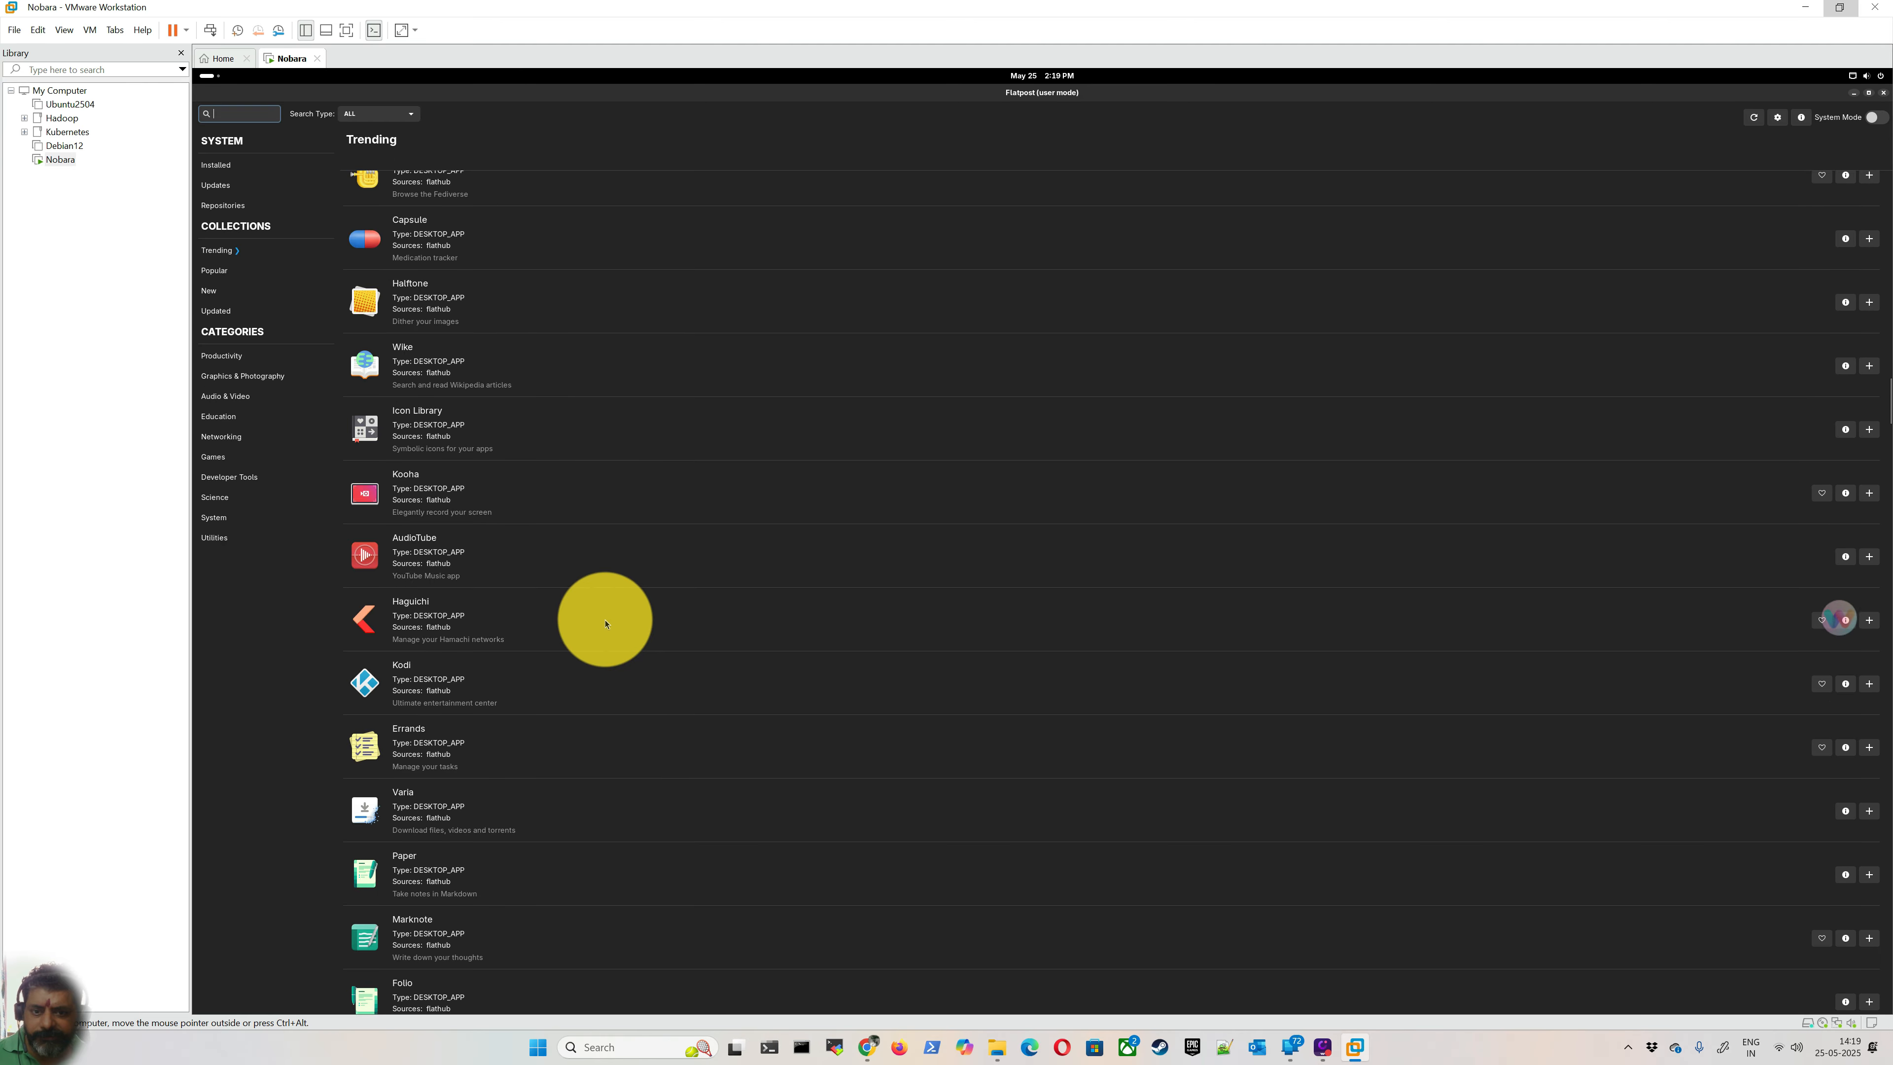
Step: Check Flatpost's Installed, Updates and Repositories pages, and view the repository file chooser without adding anything
click(224, 166)
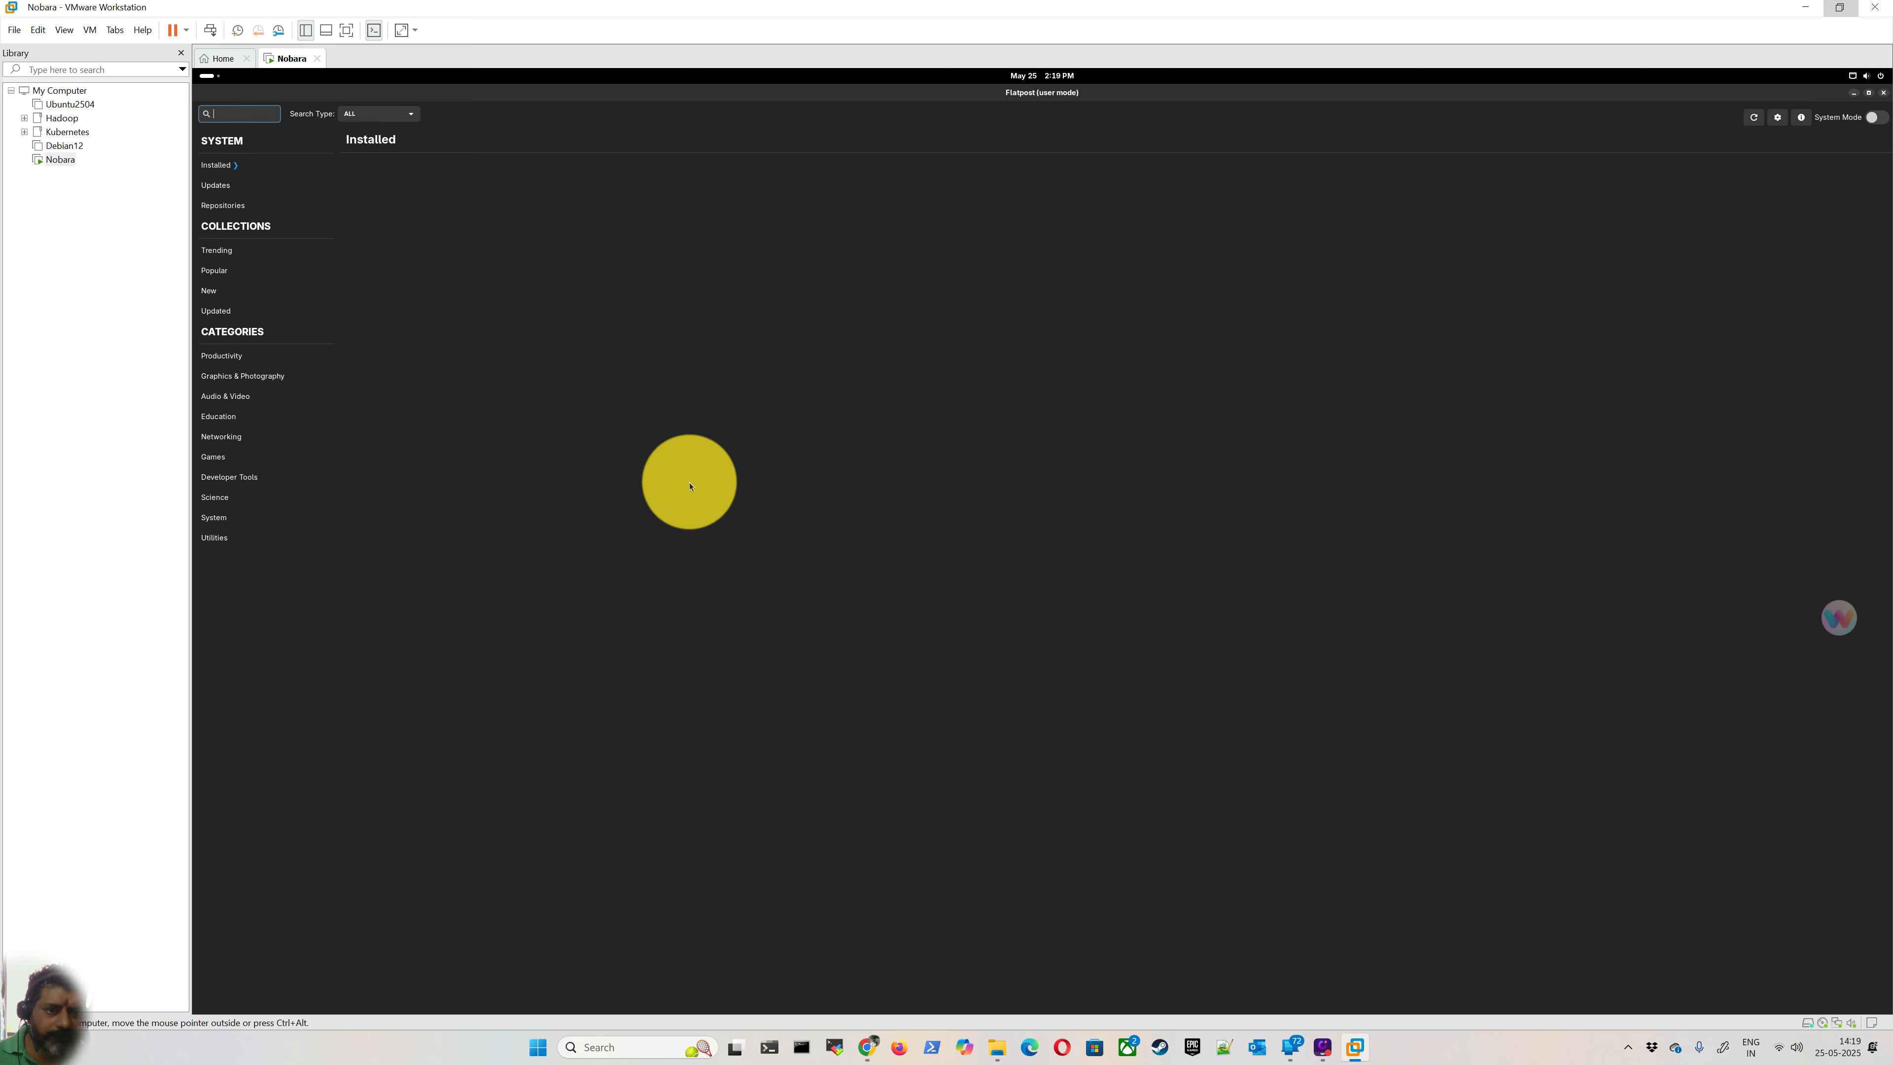
click(215, 186)
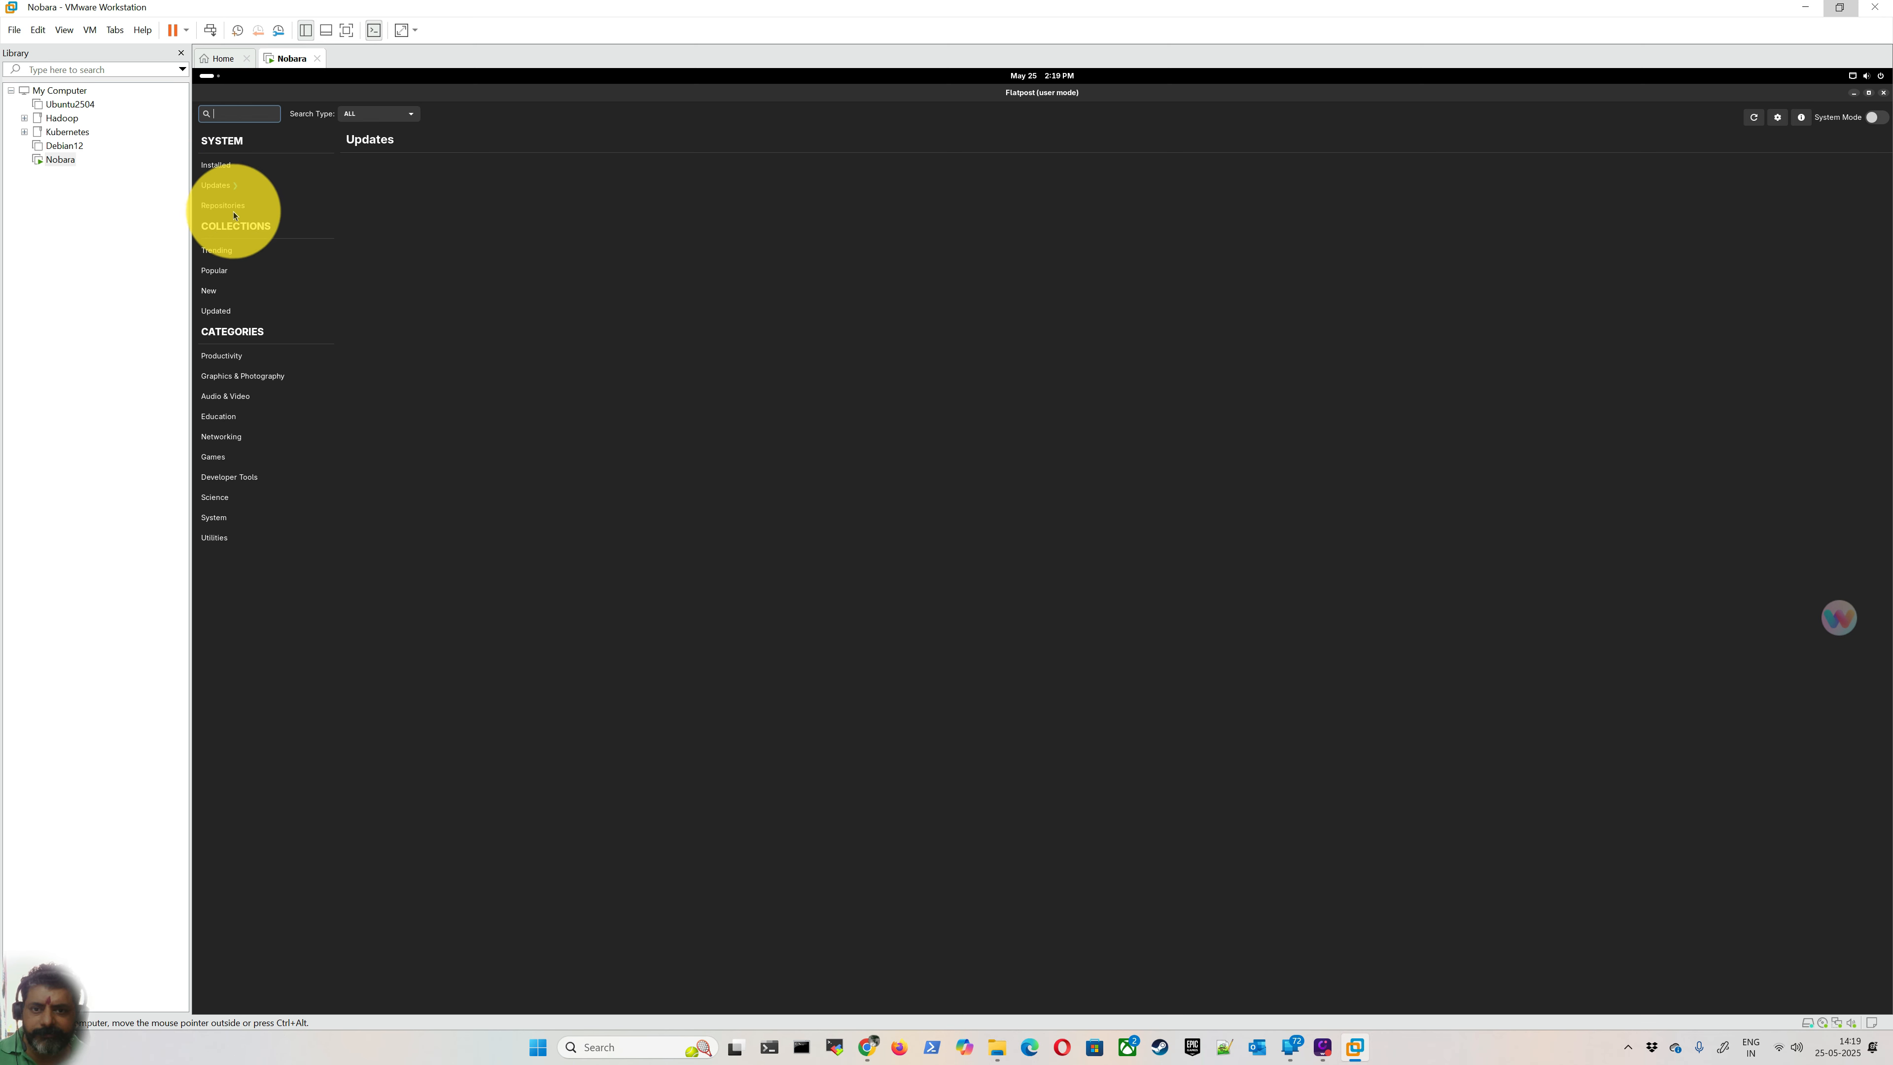
click(231, 205)
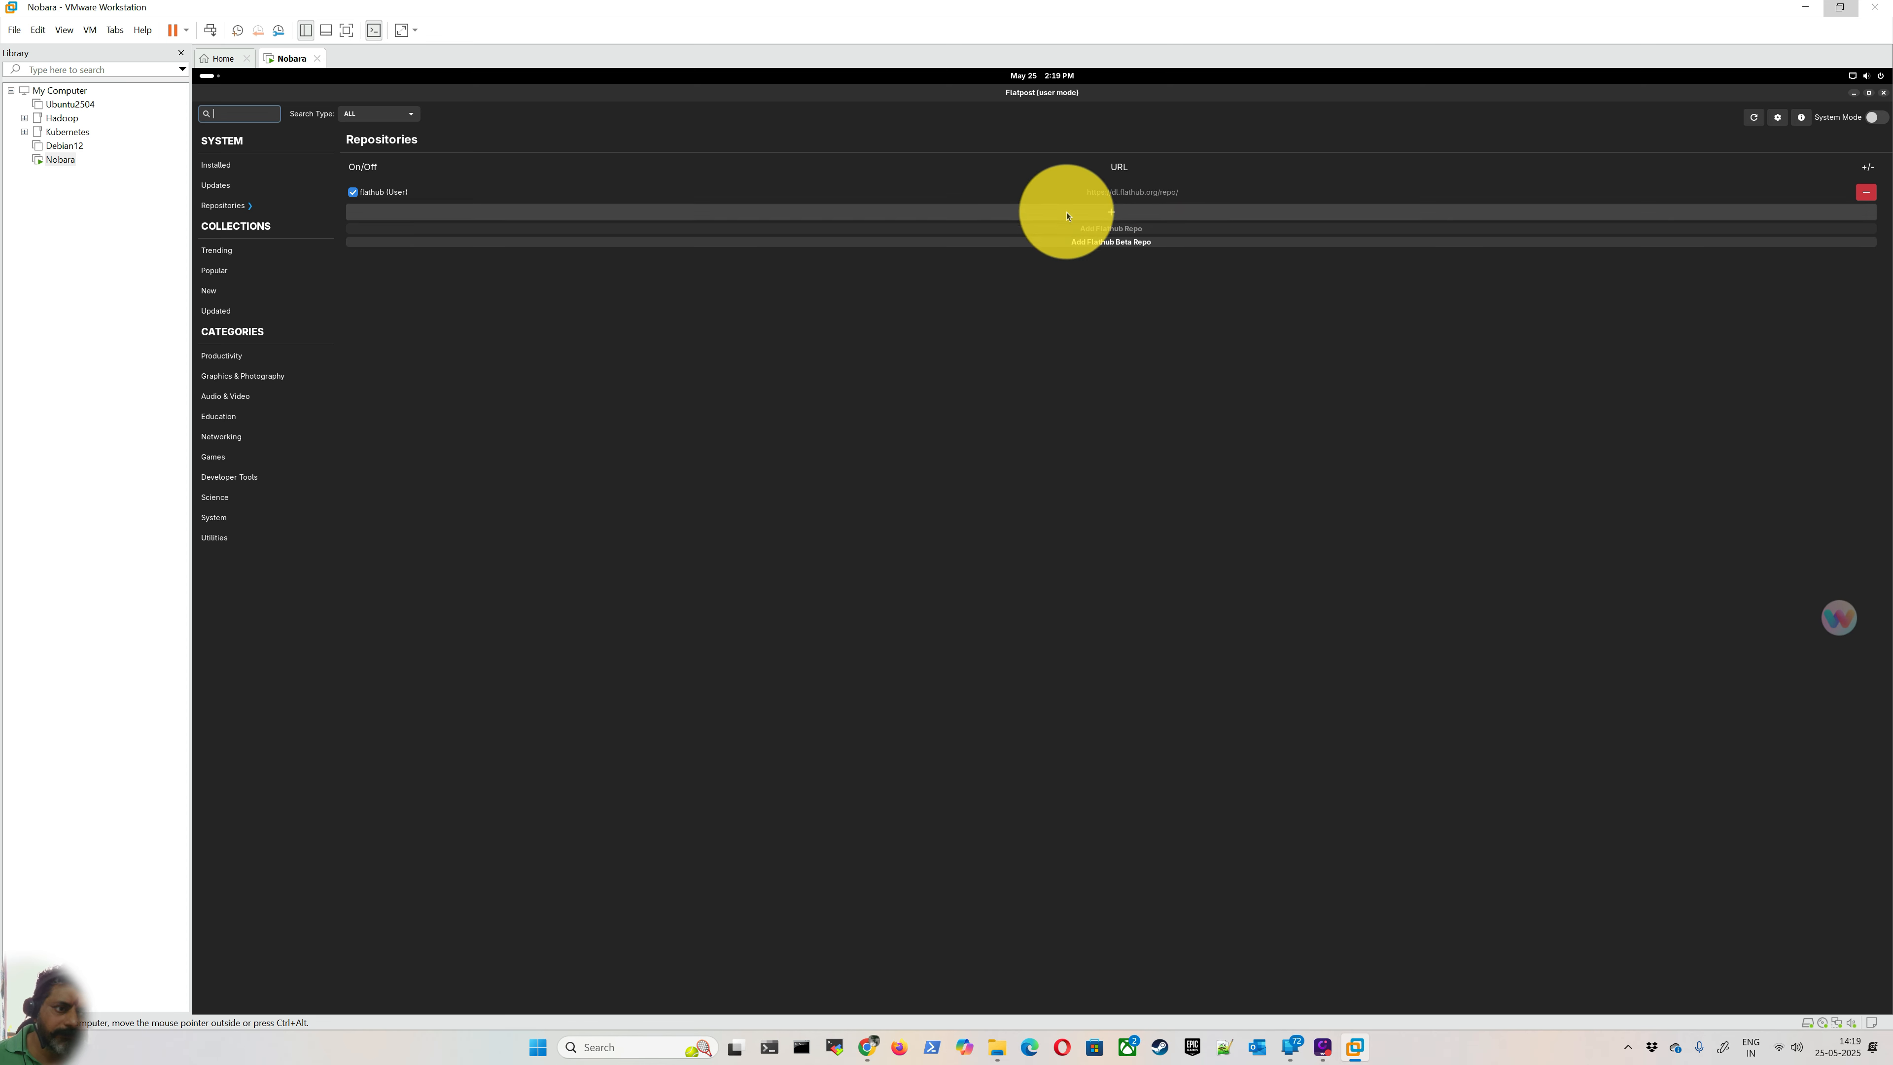
click(1128, 210)
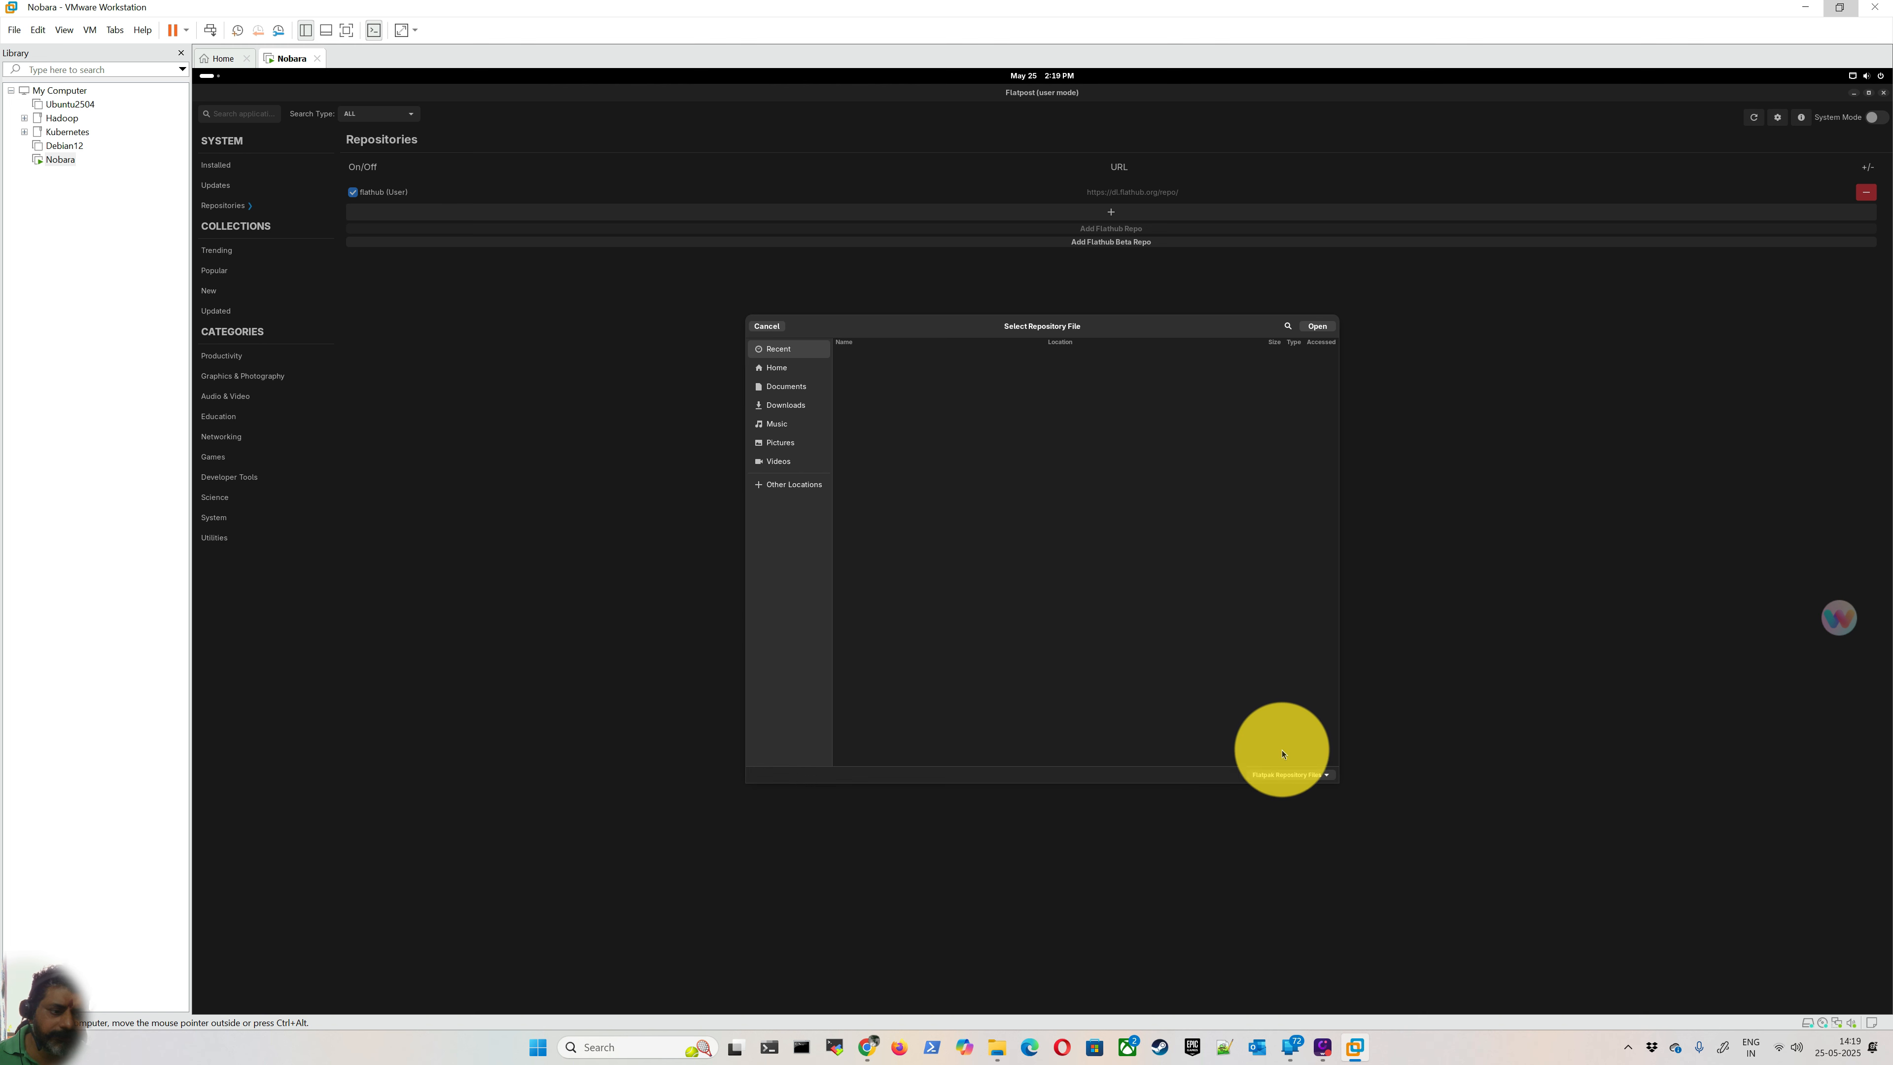
click(769, 327)
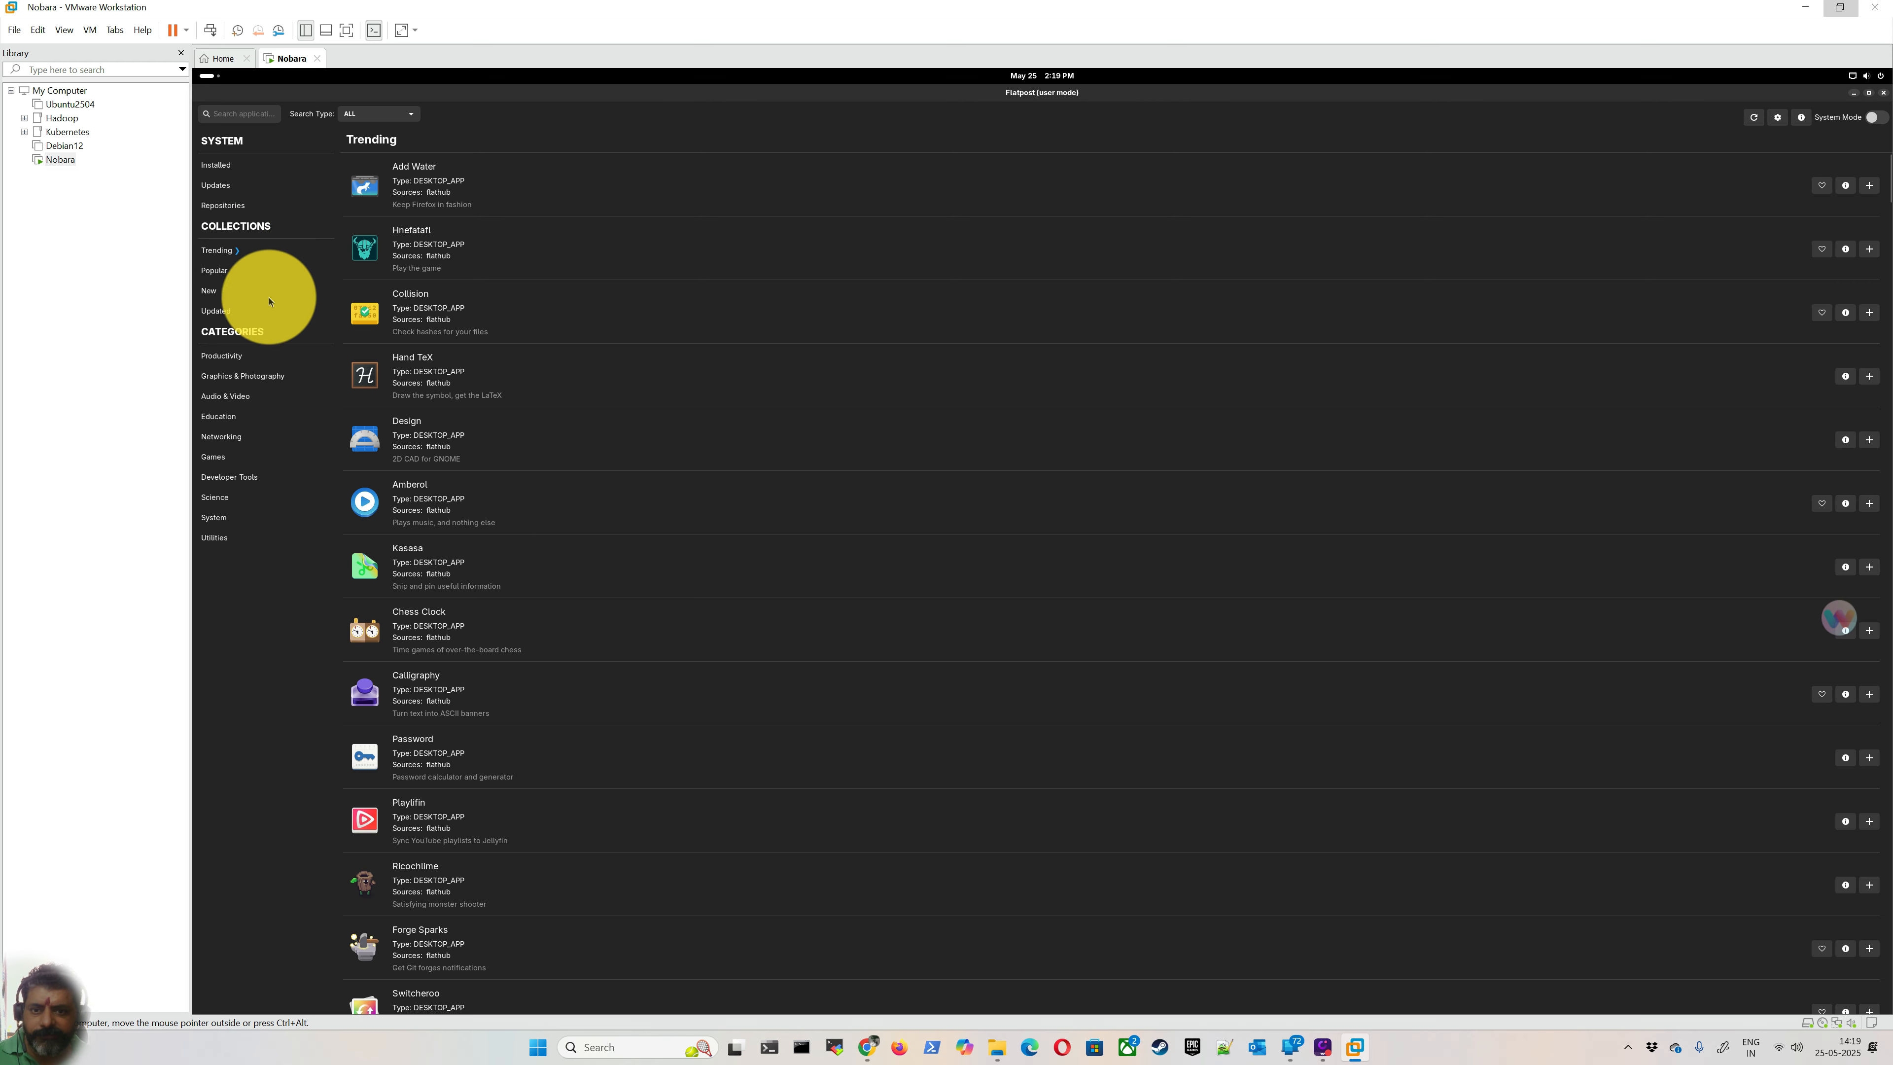
Step: Look through the Popular and Updated collections and the apps in the Productivity category
click(208, 276)
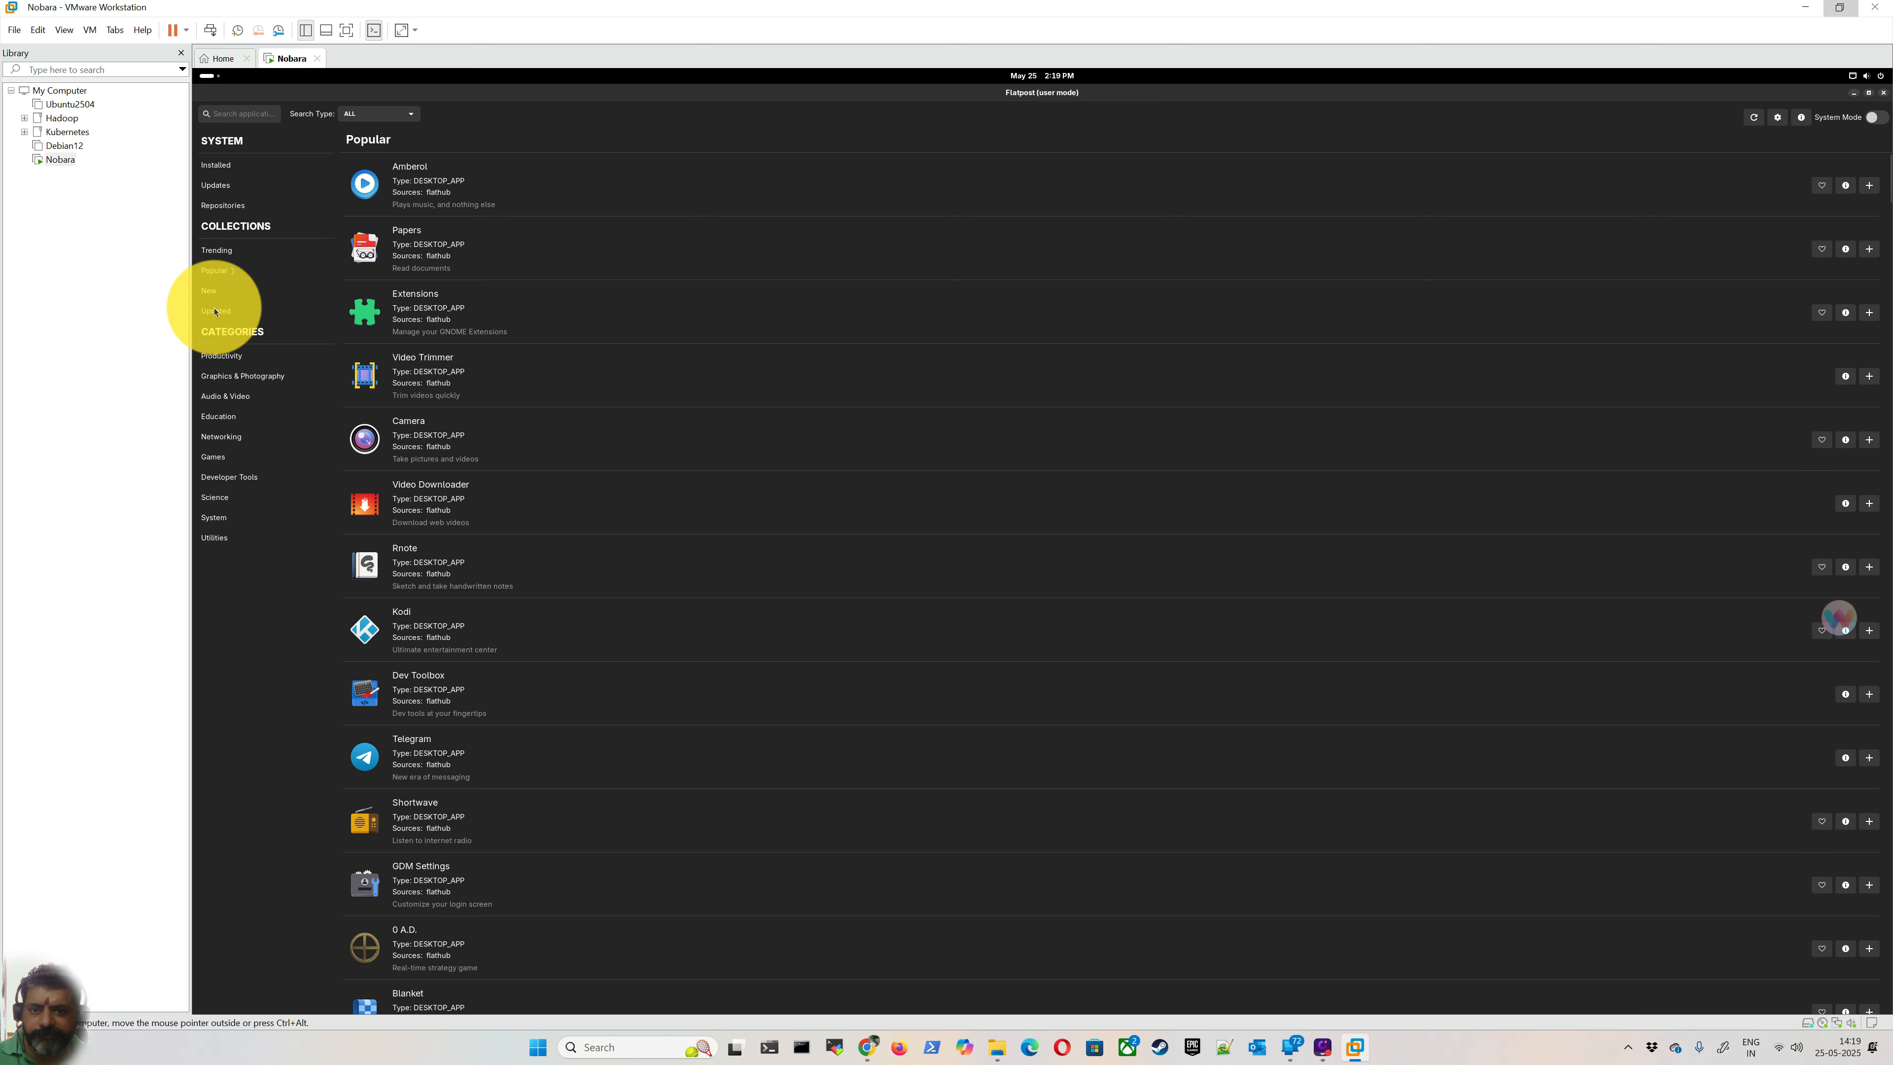
click(219, 313)
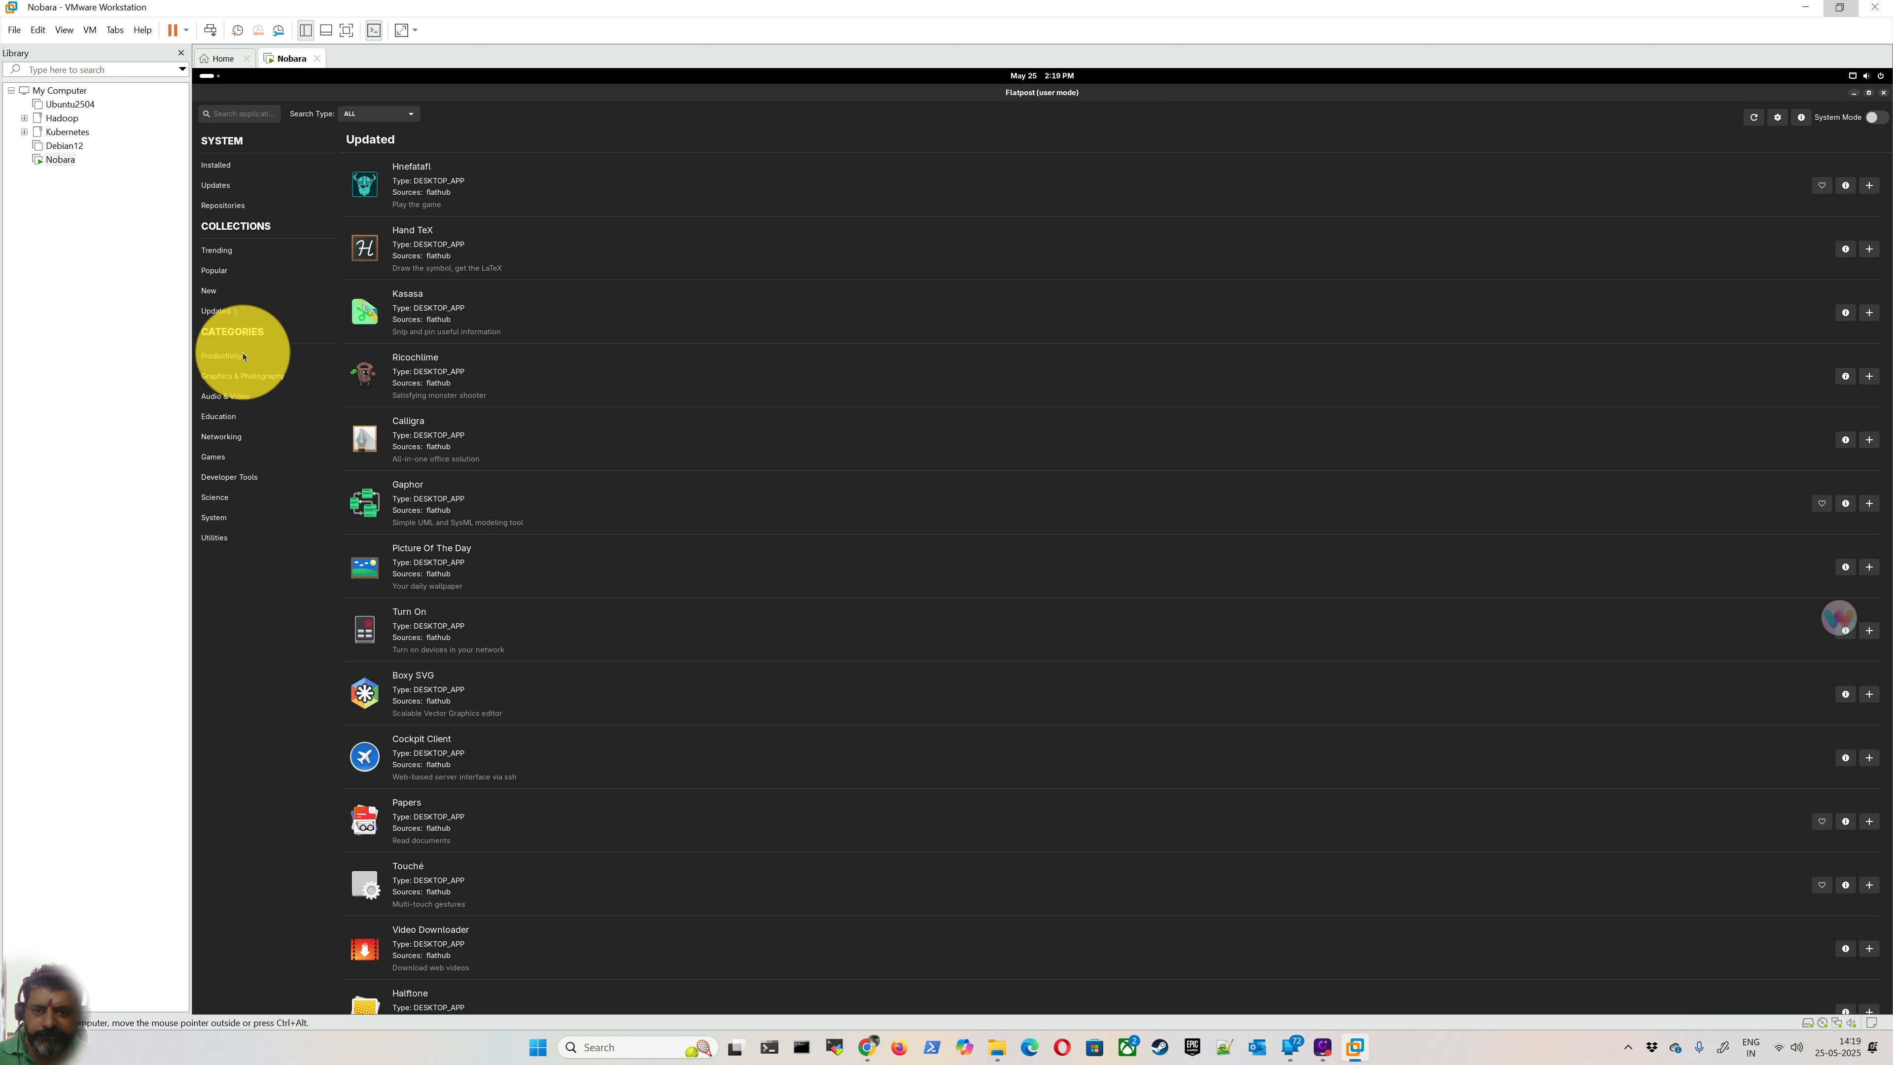
click(228, 358)
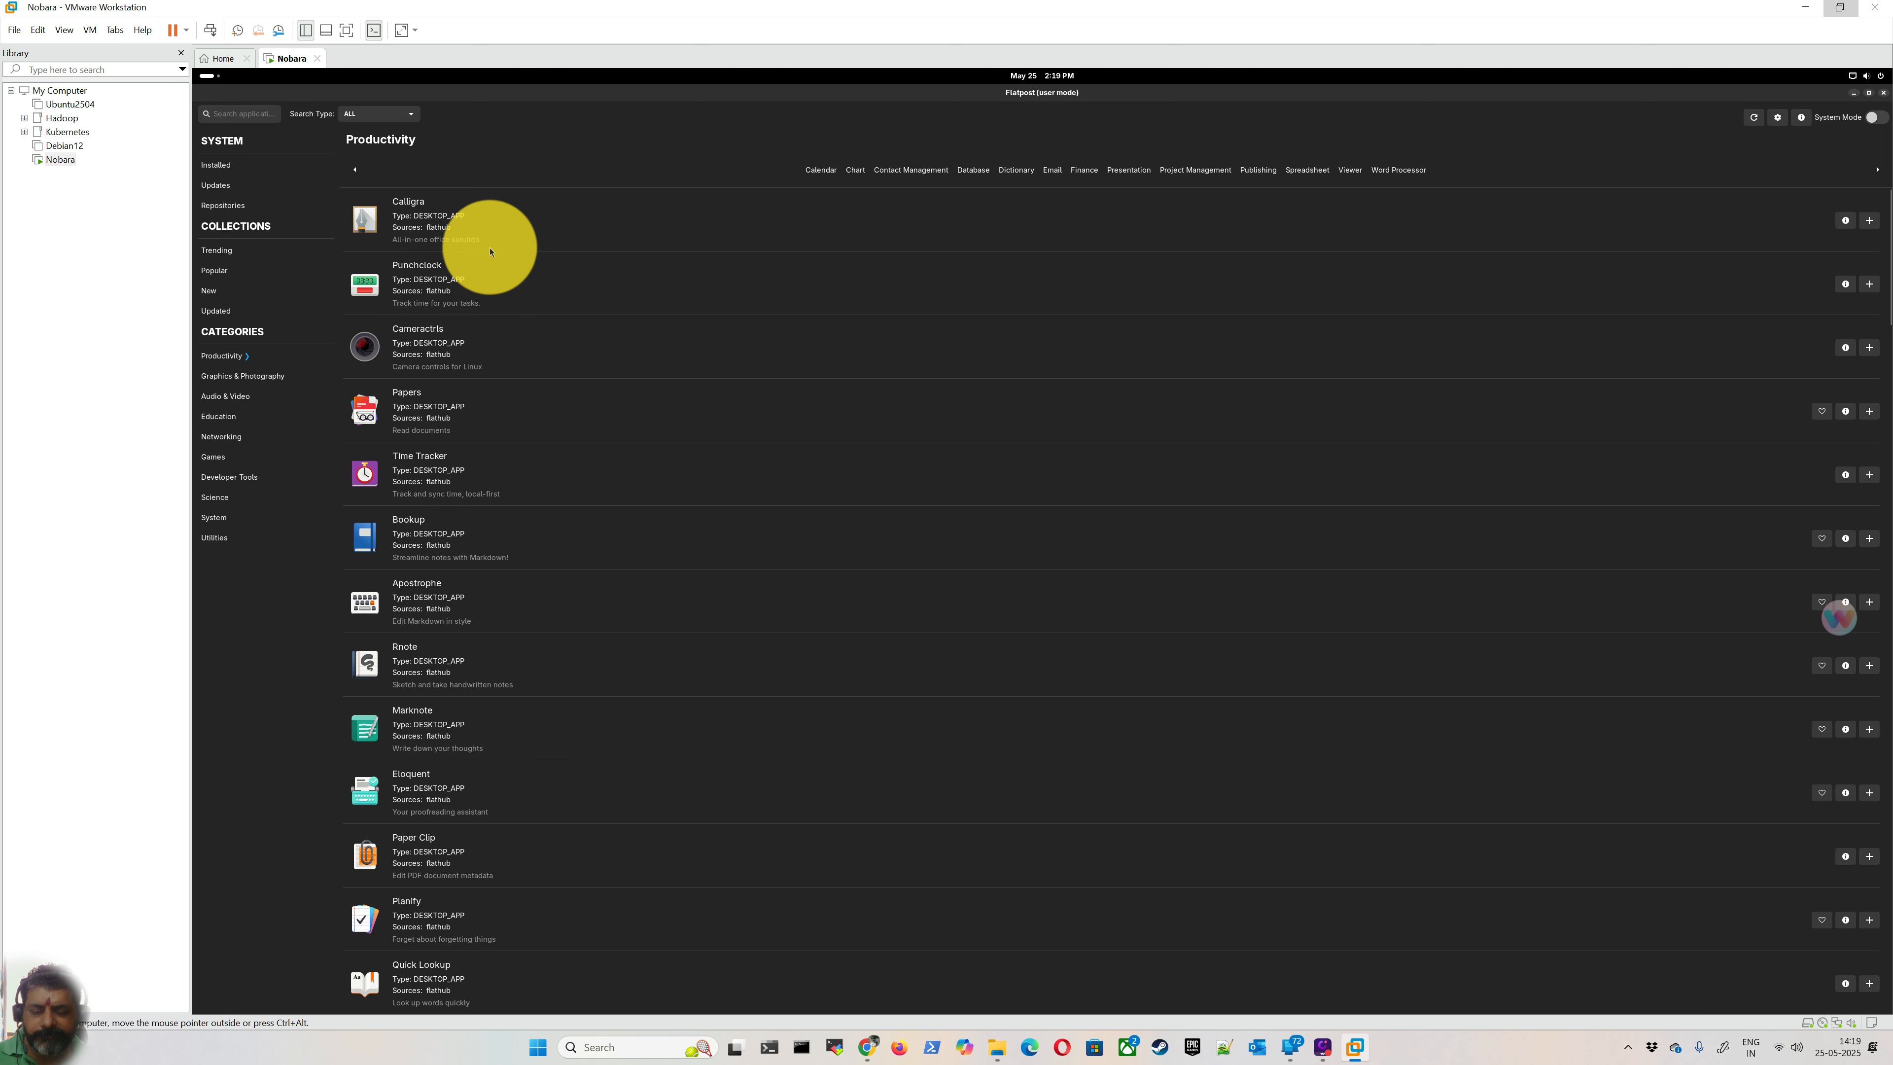
scroll(424, 626, down, 10)
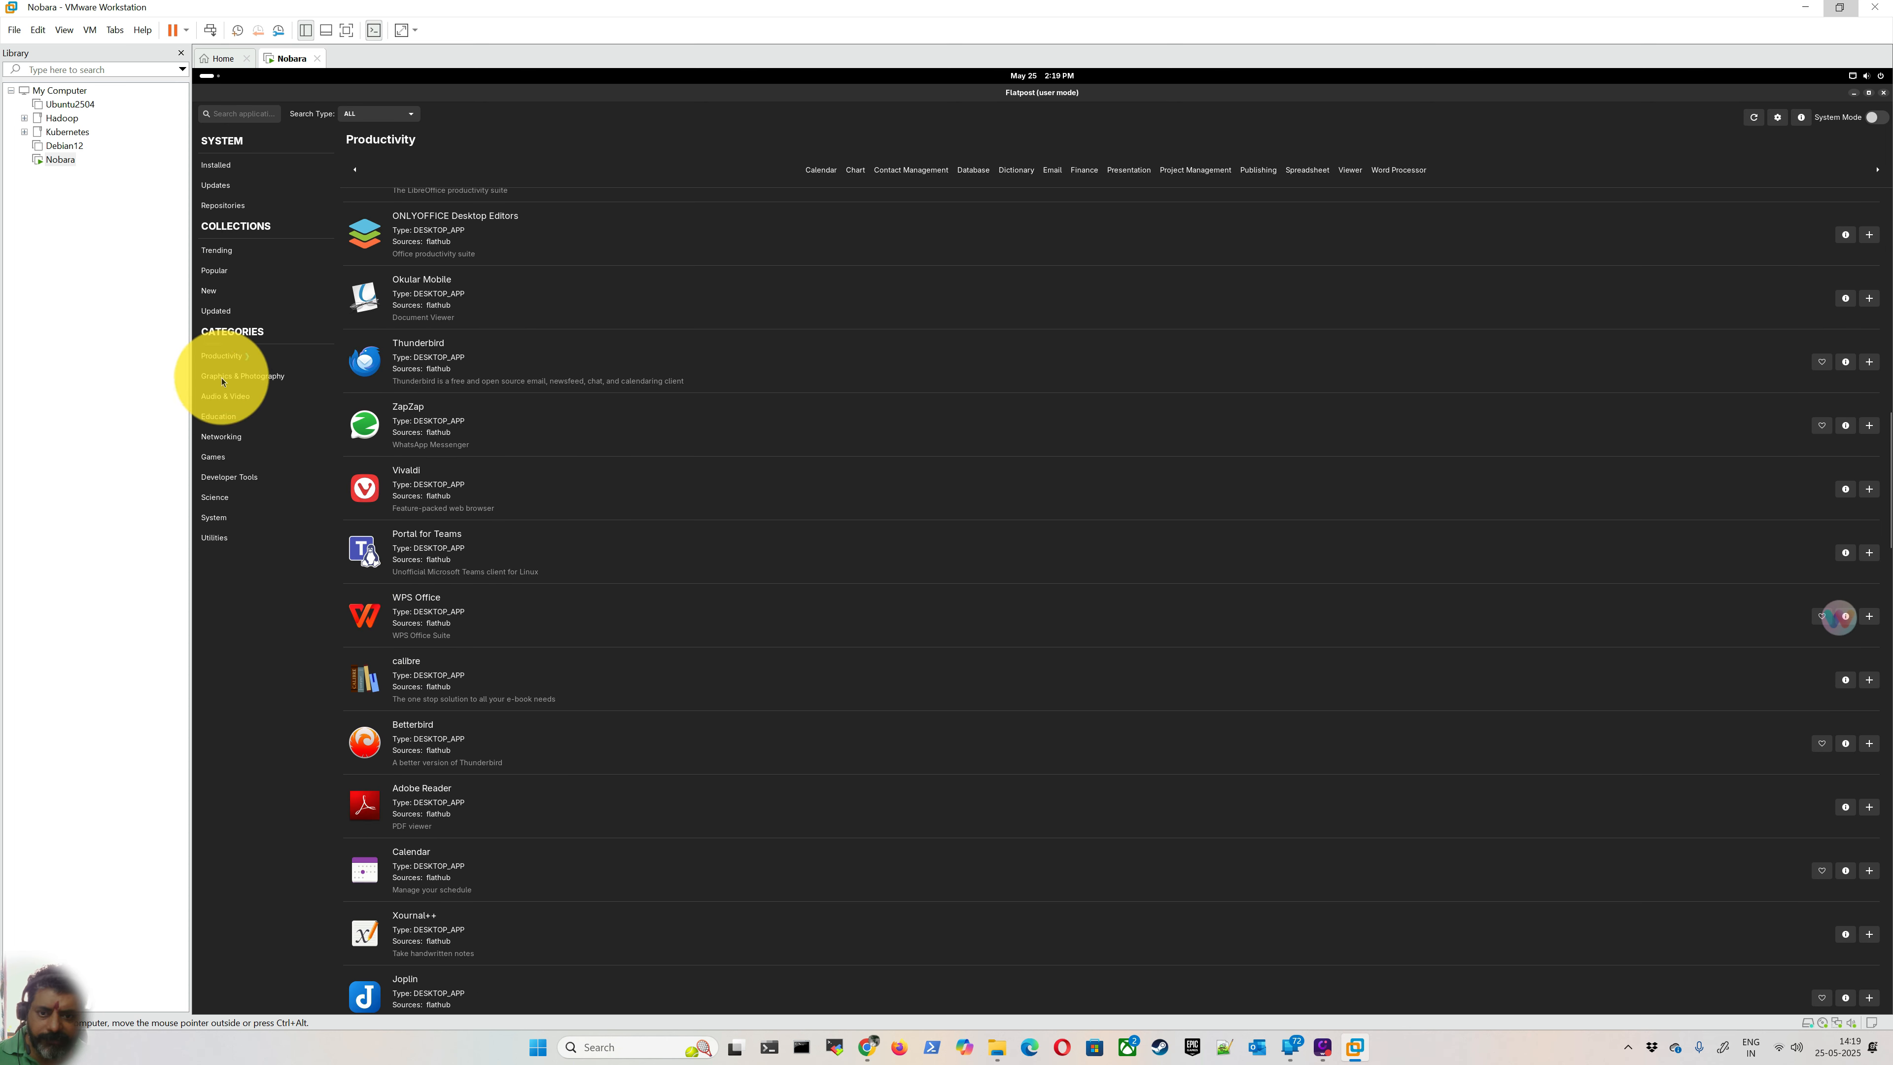
Step: View the apps in the Graphics & Photography, Audio & Video, Education, Networking and Games categories
click(225, 395)
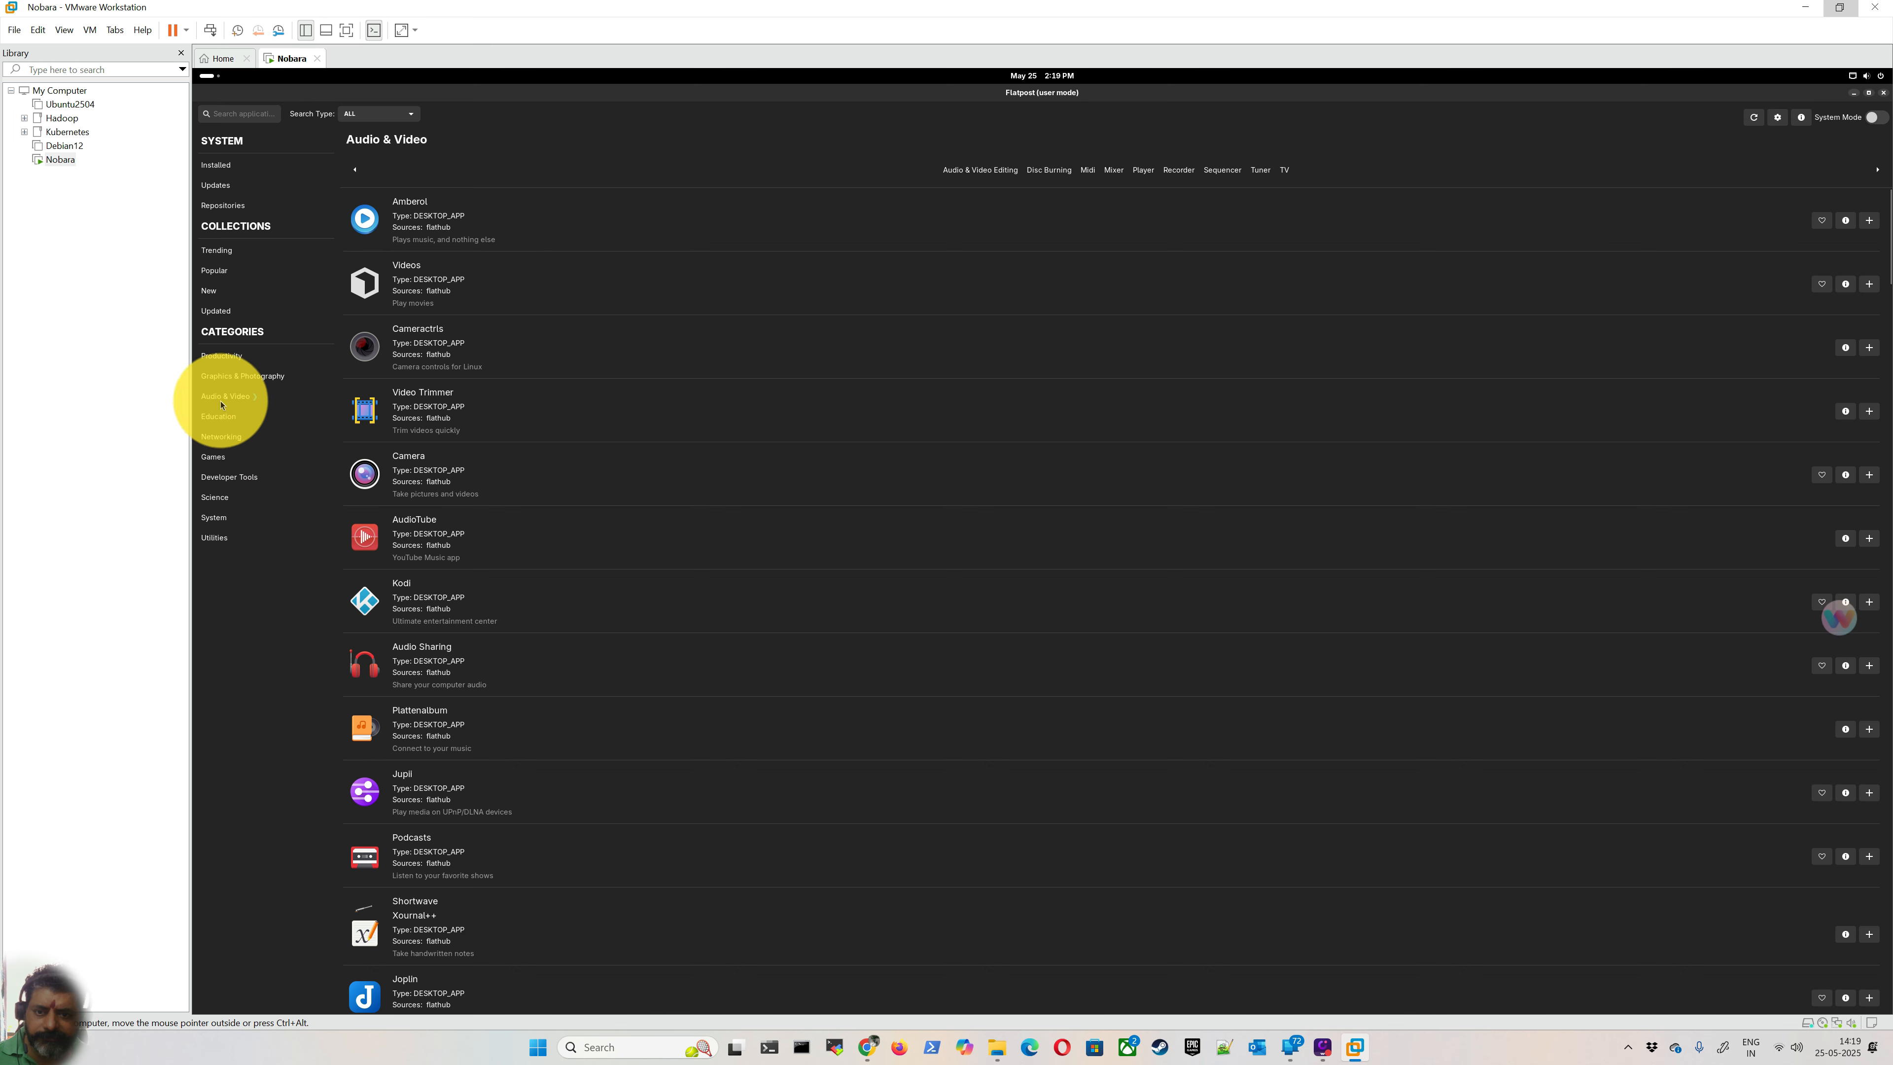
click(235, 375)
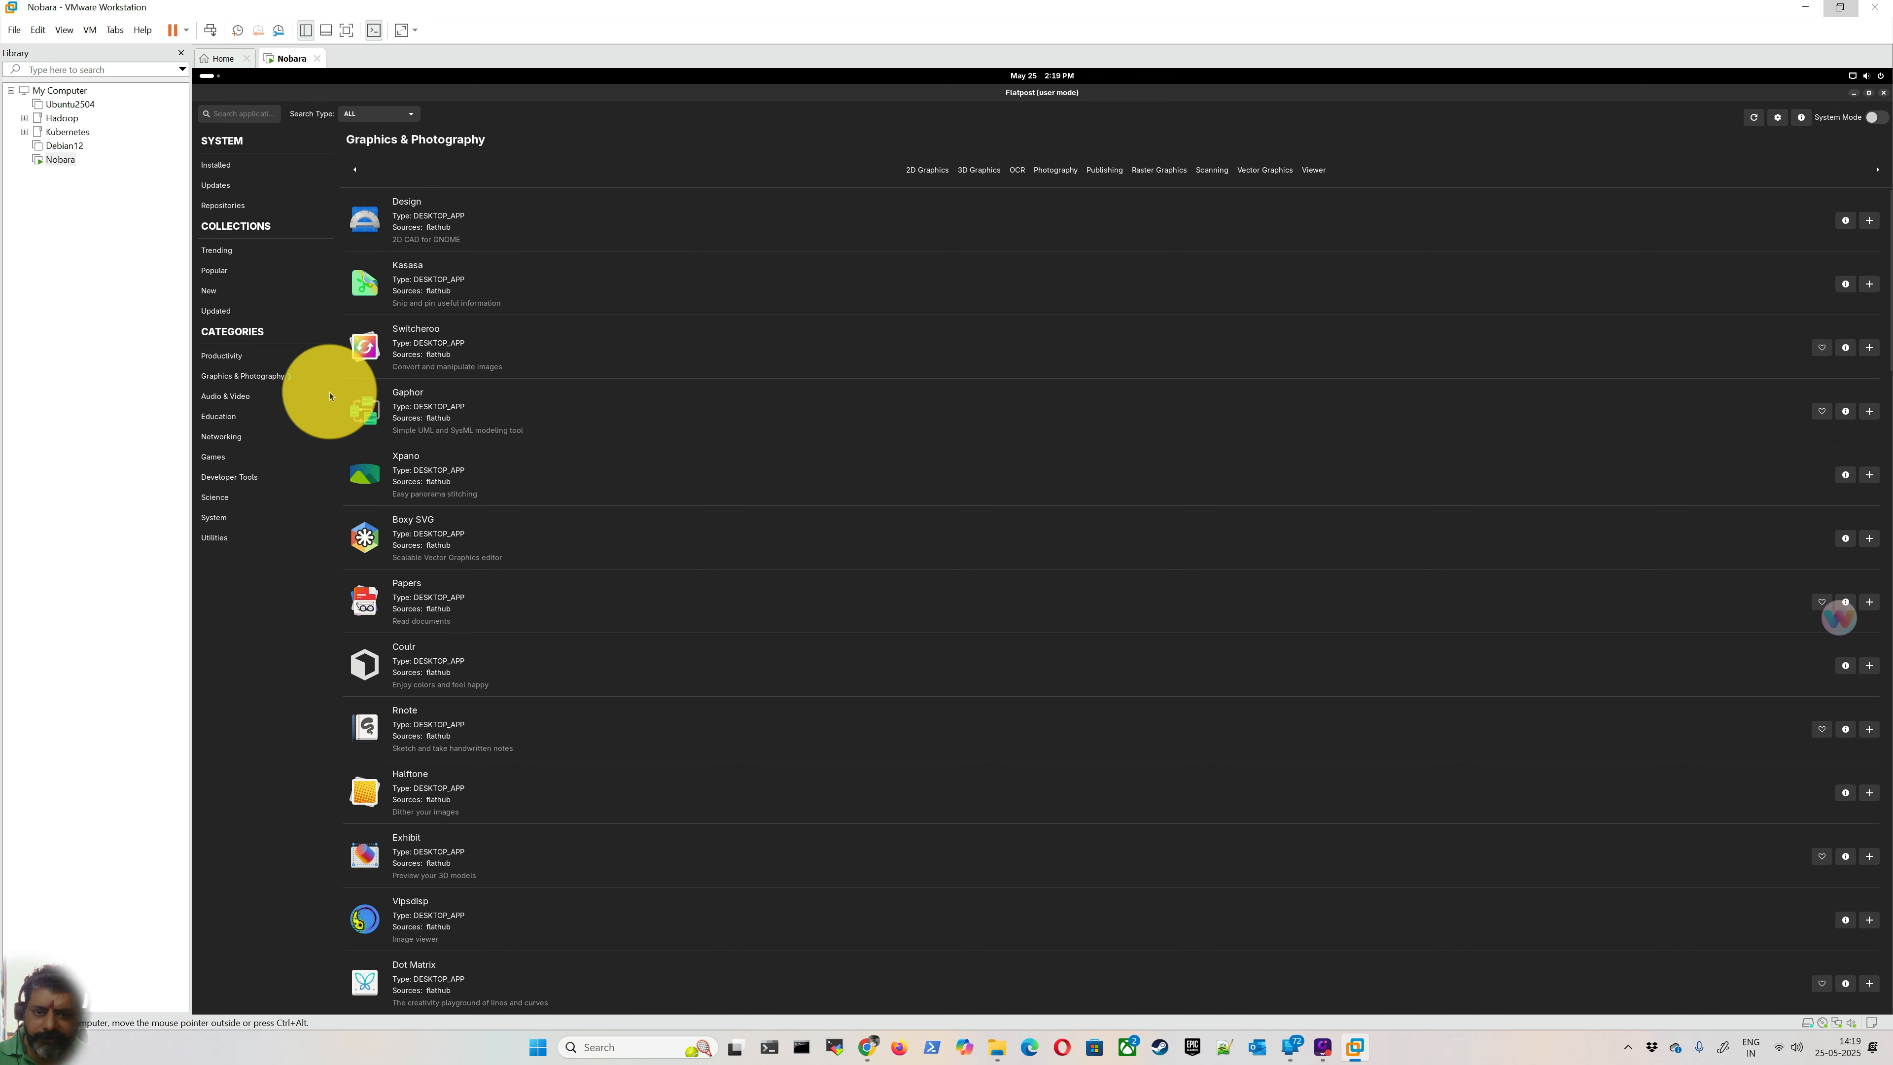
click(228, 397)
click(219, 417)
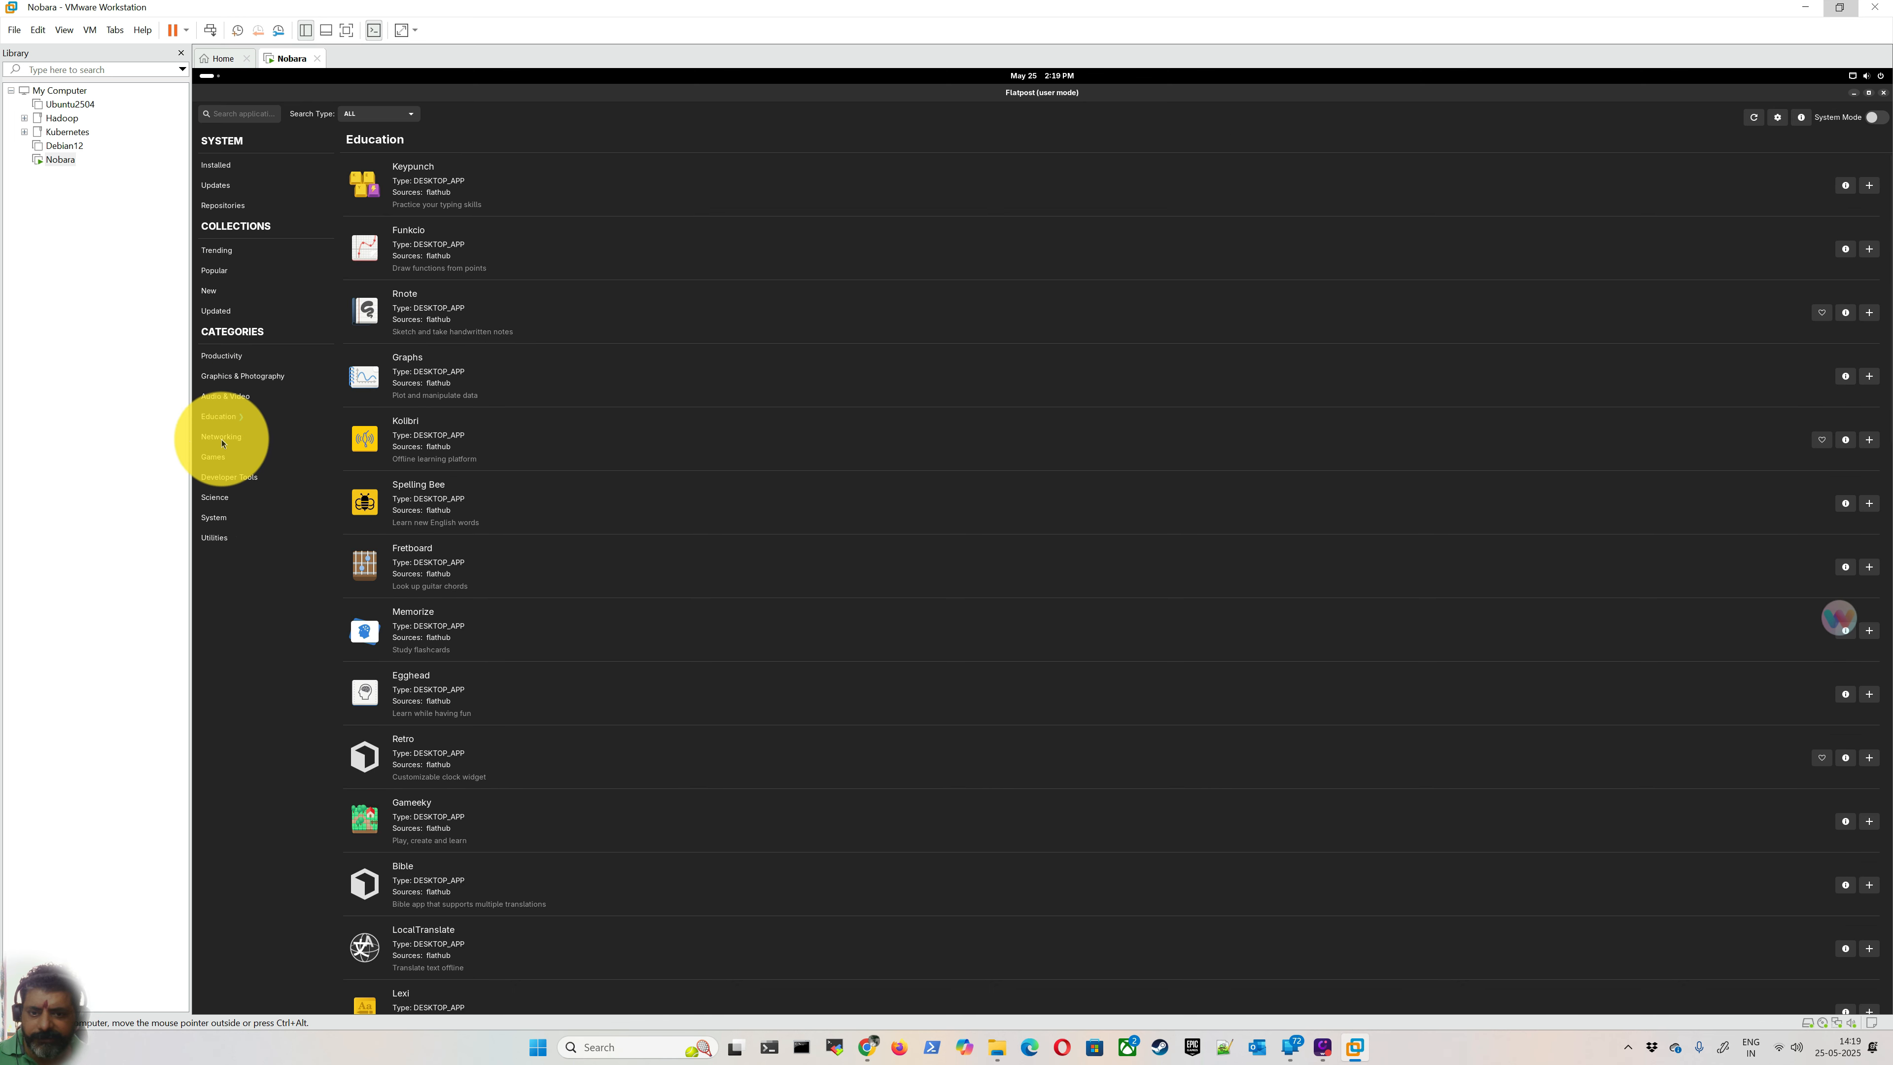
click(223, 439)
click(214, 457)
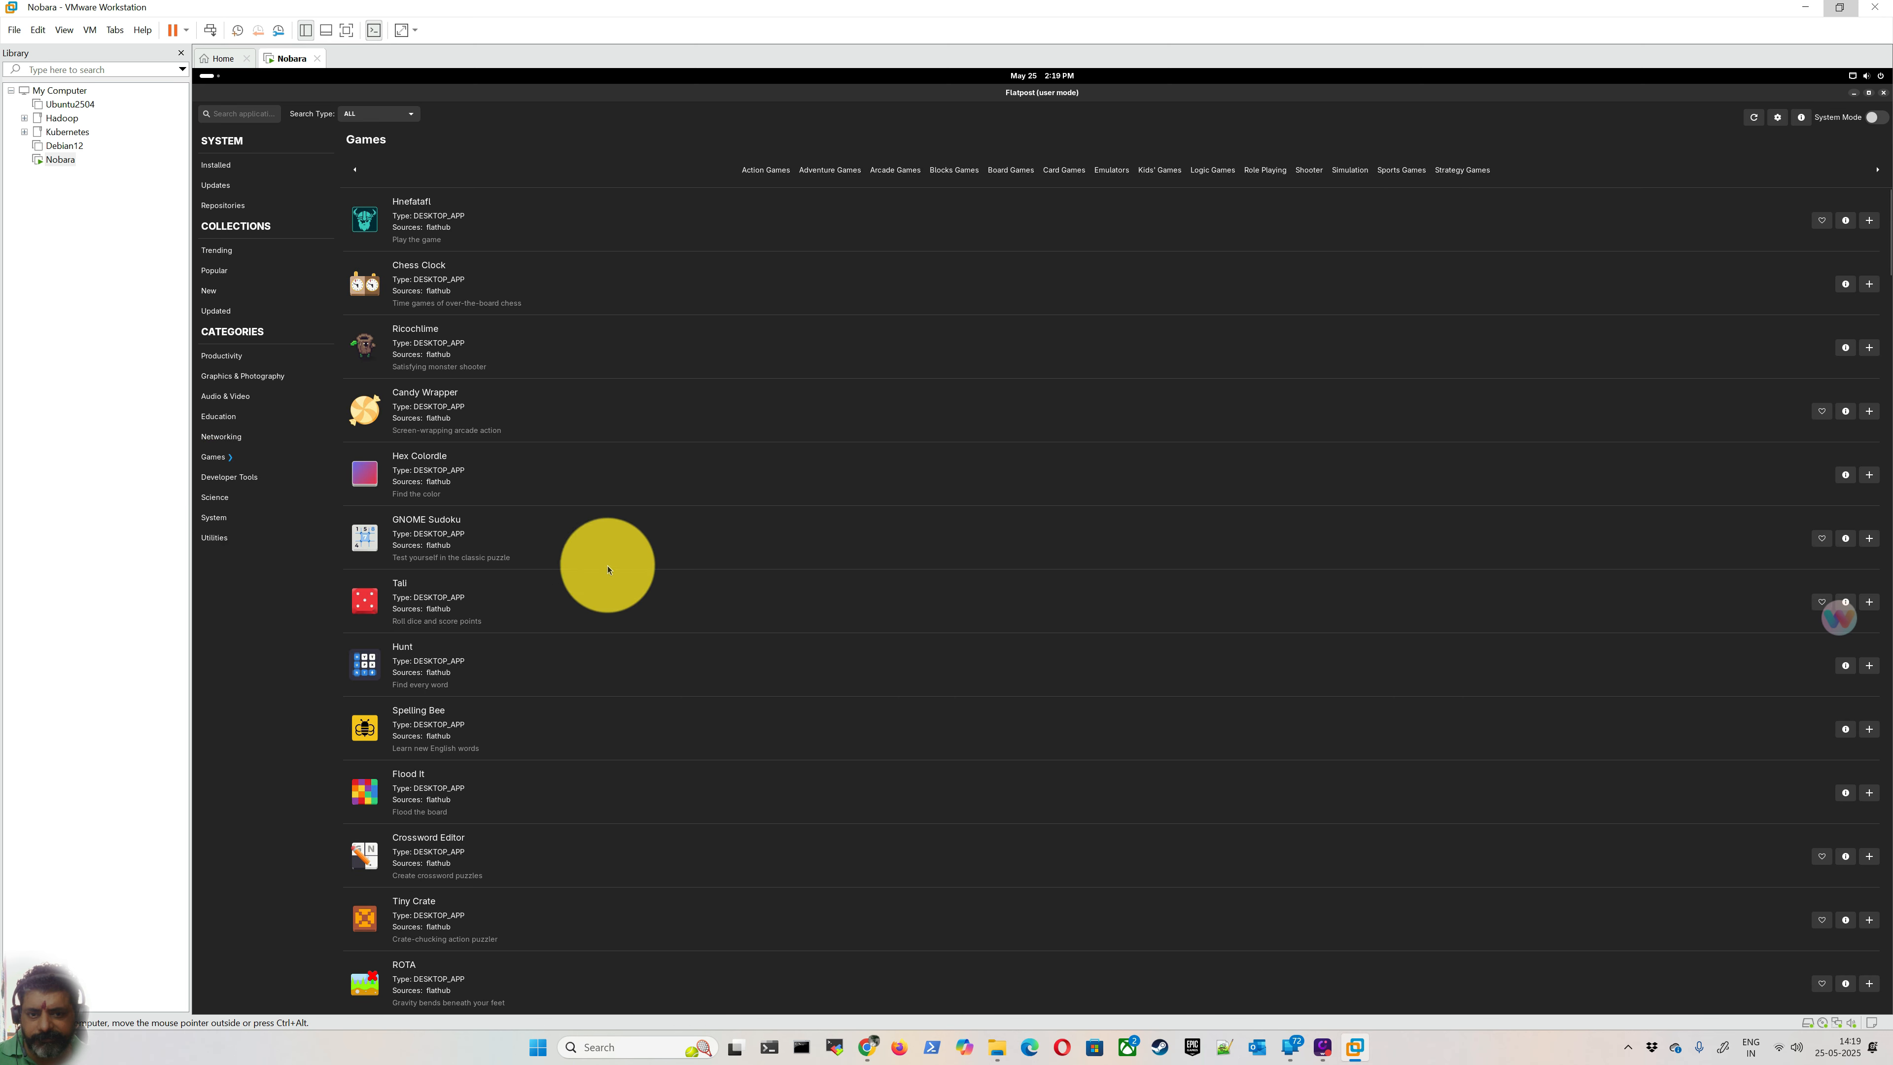
Step: Look through the apps in the Developer Tools, Science and System categories
click(247, 479)
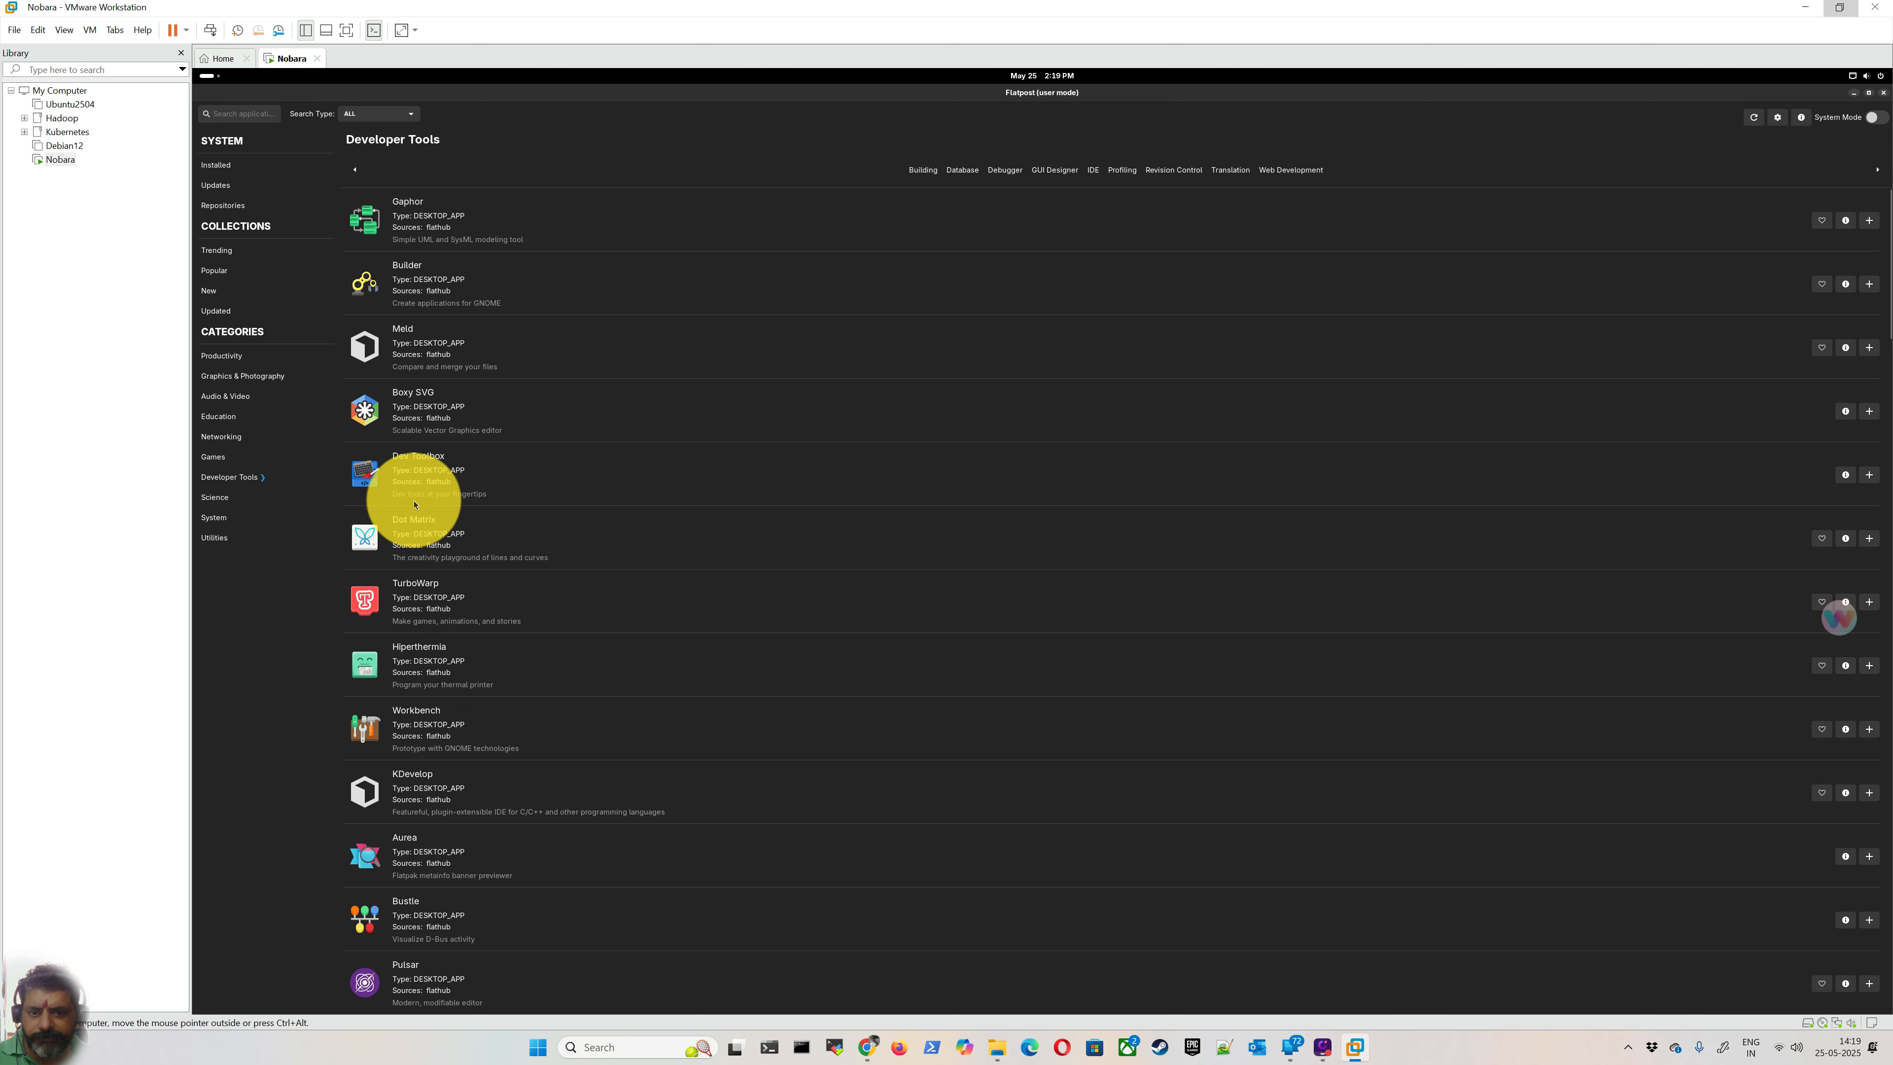
scroll(670, 765, down, 15)
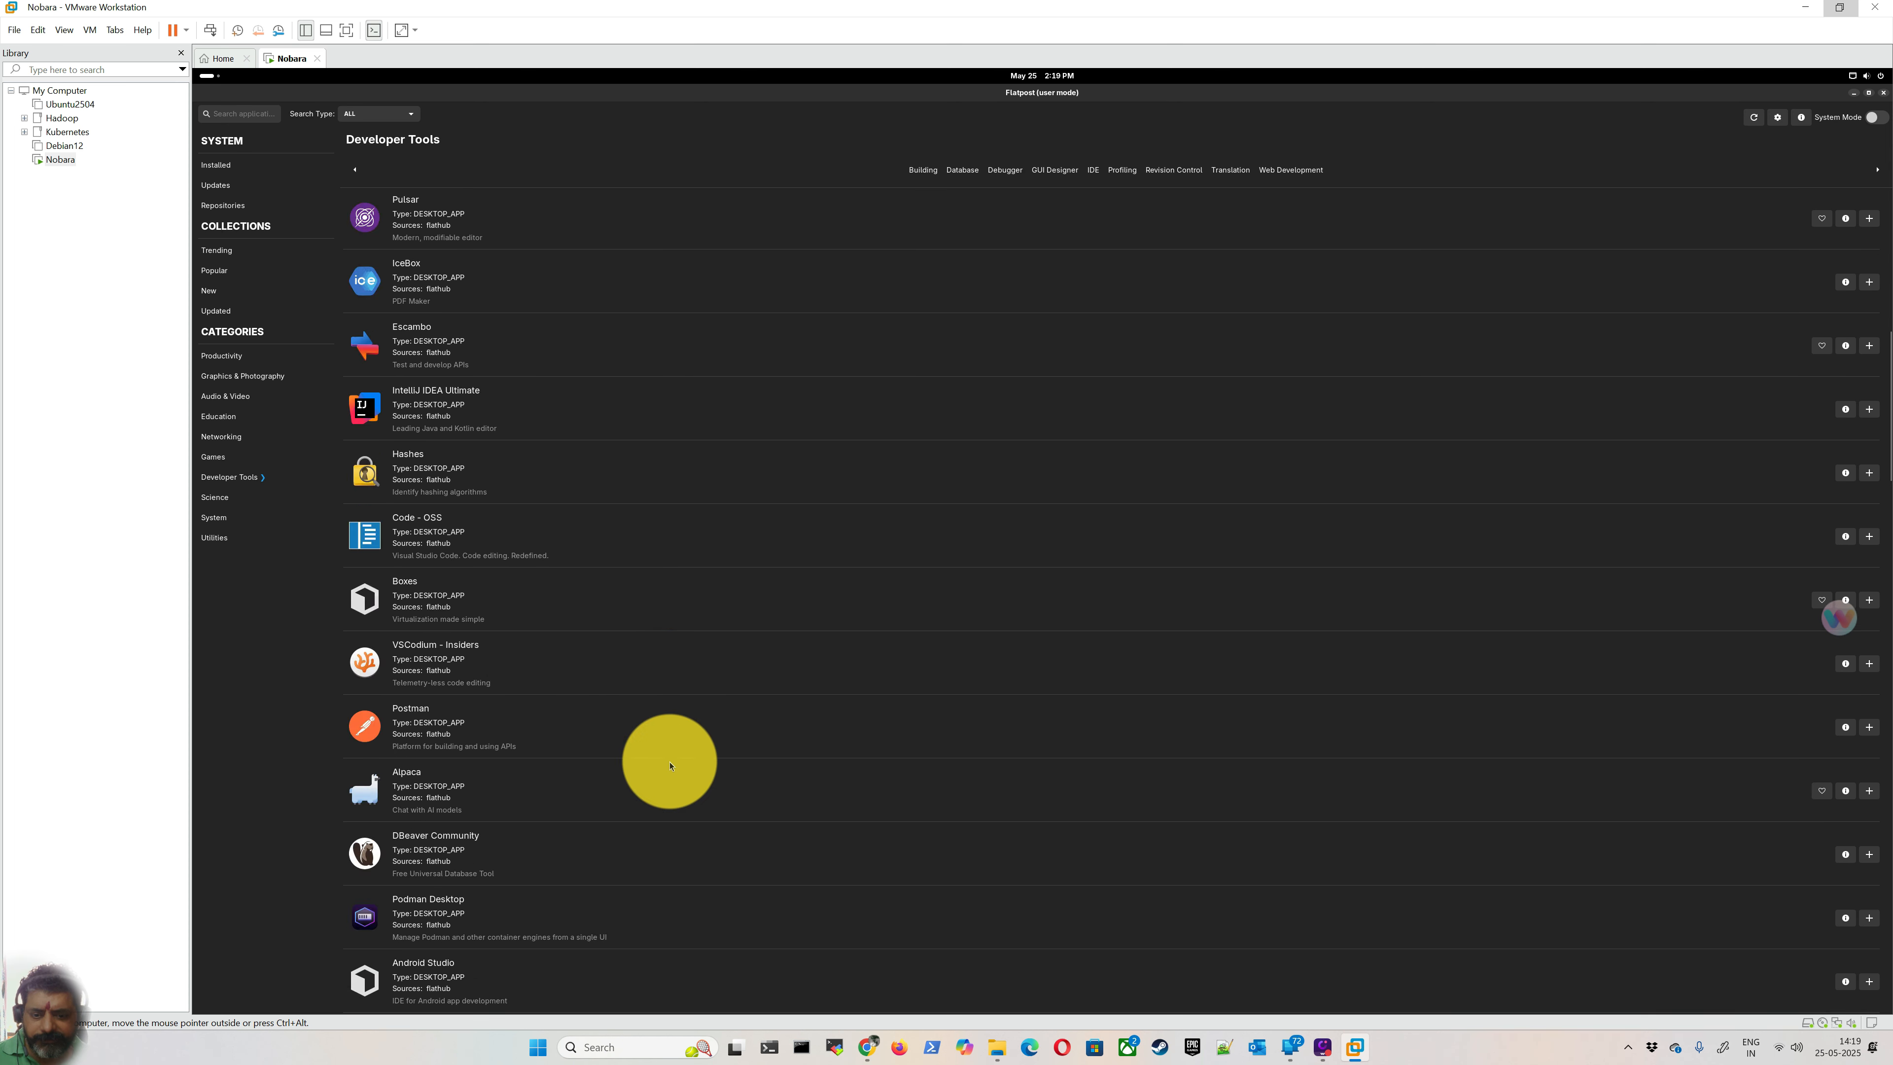
scroll(670, 765, down, 3)
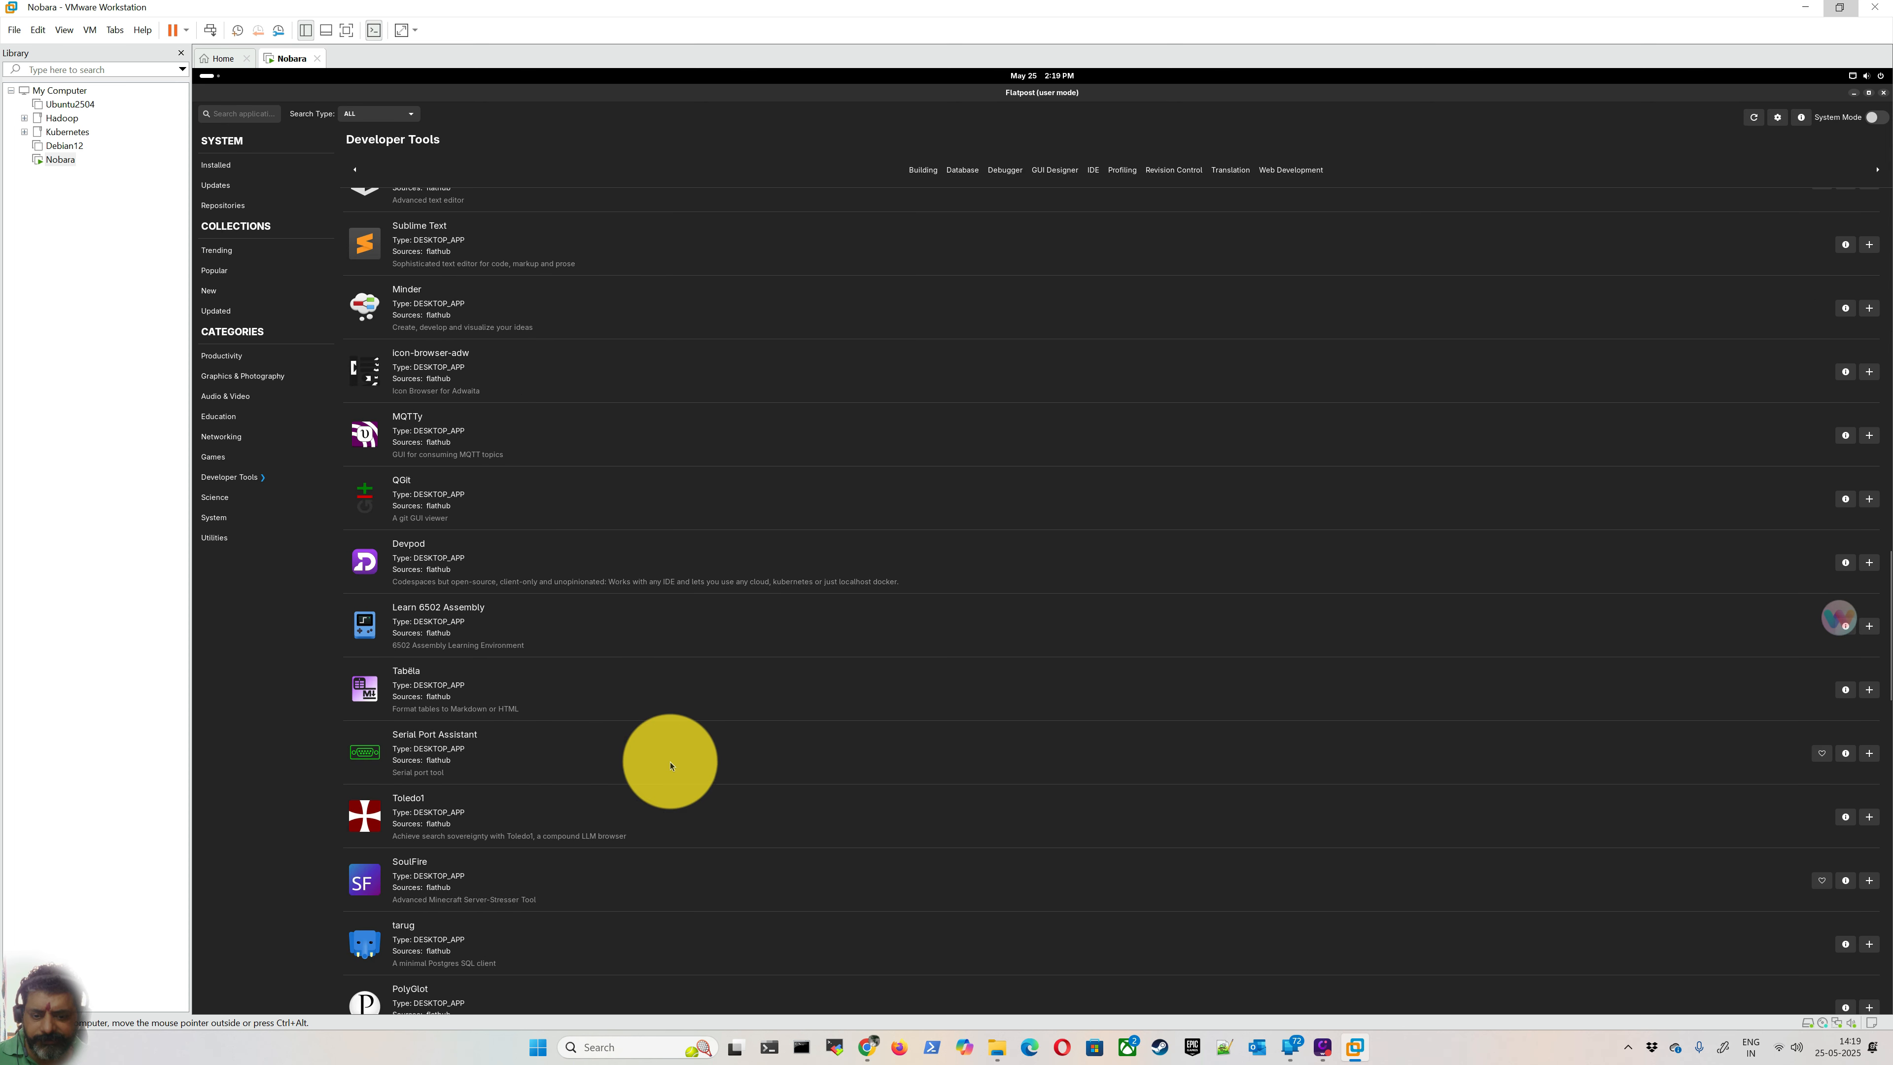
click(214, 499)
click(211, 520)
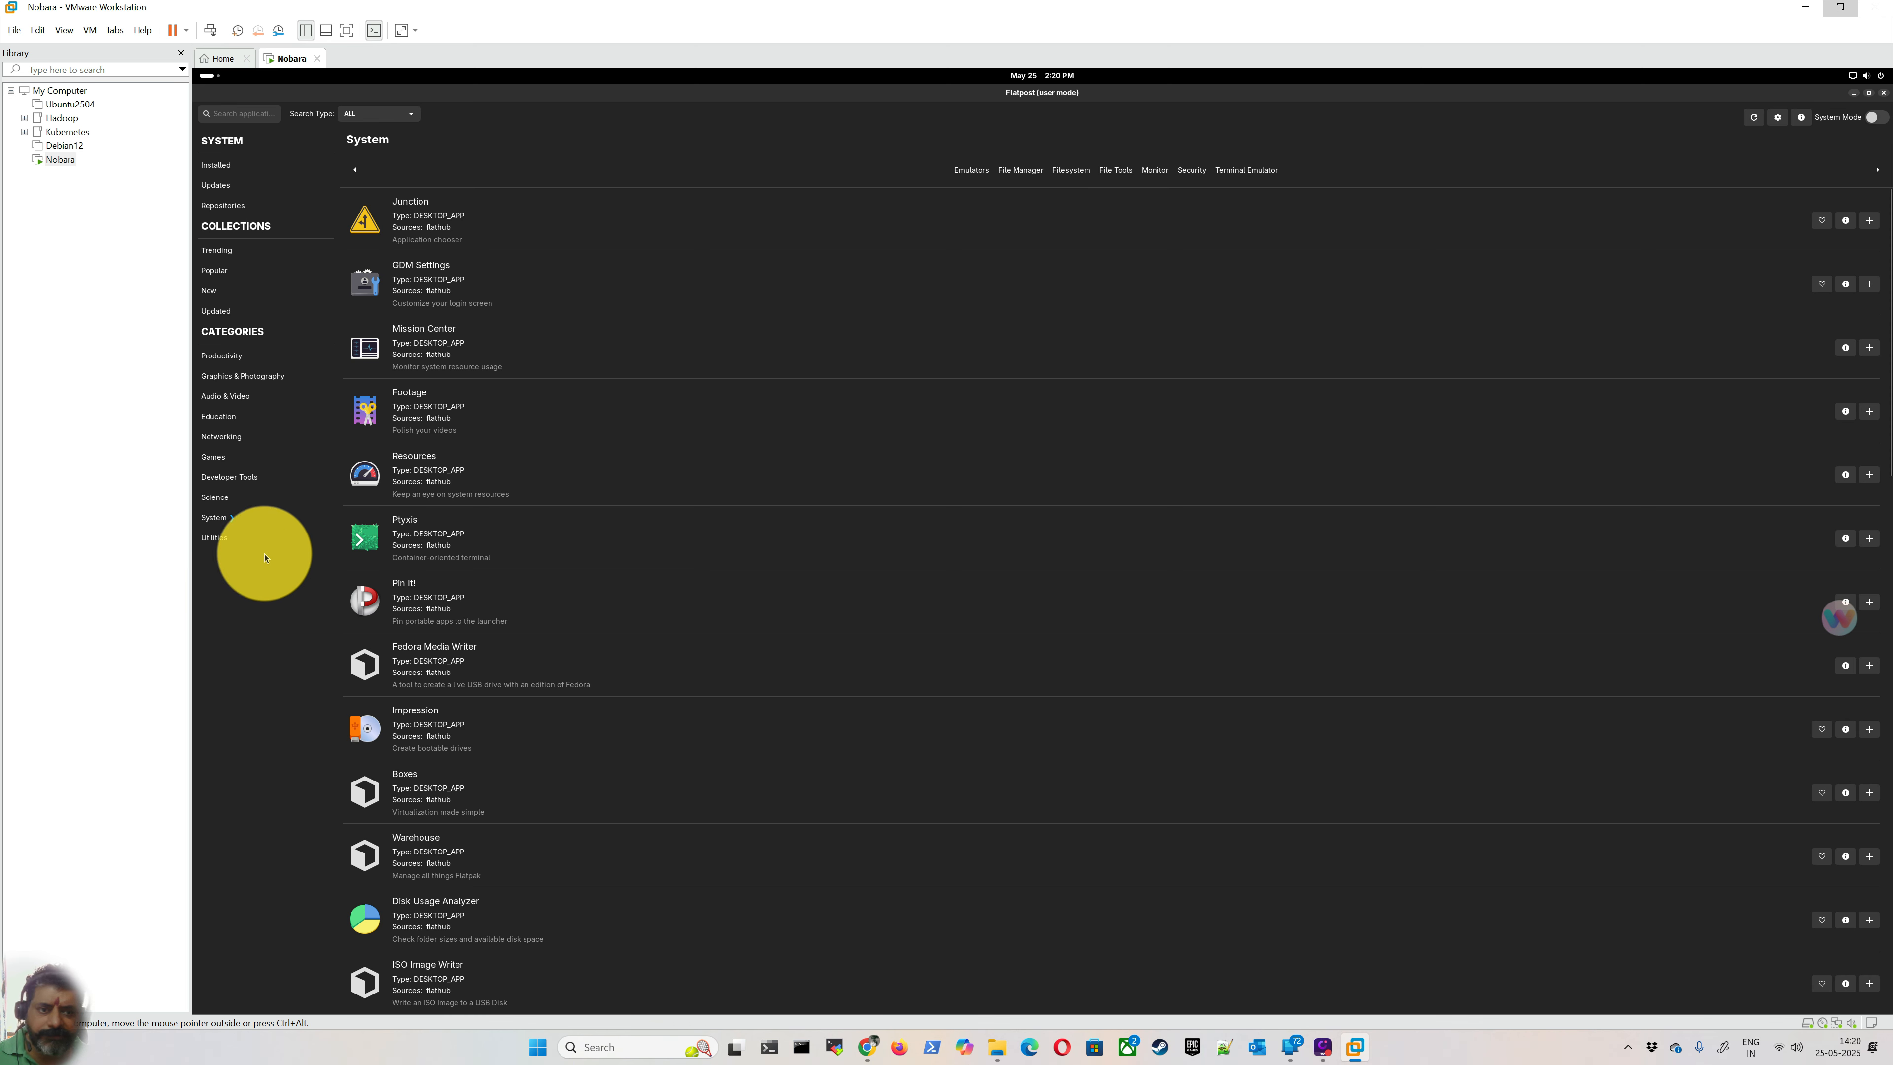
Step: Browse the Utilities category and view the install prompt for the Turn On app, leaving the app uninstalled
click(218, 537)
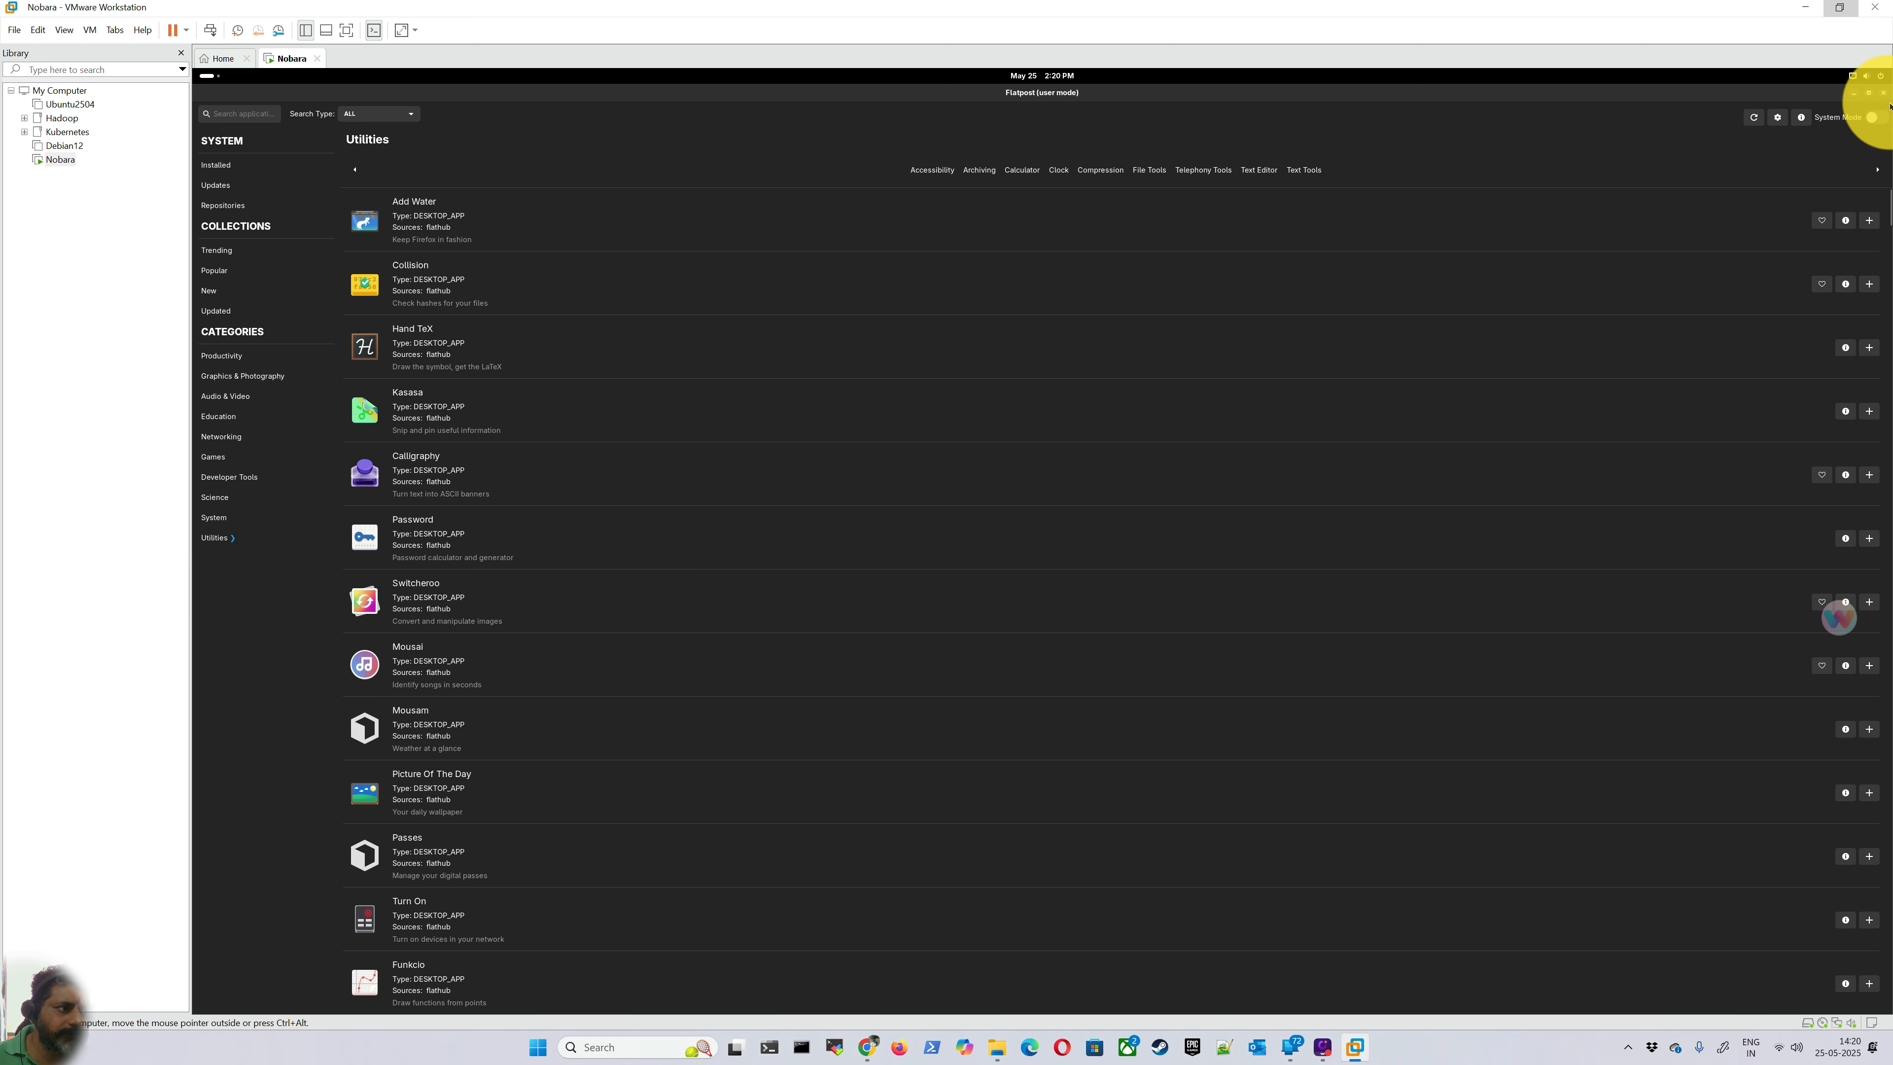
scroll(554, 579, down, 7)
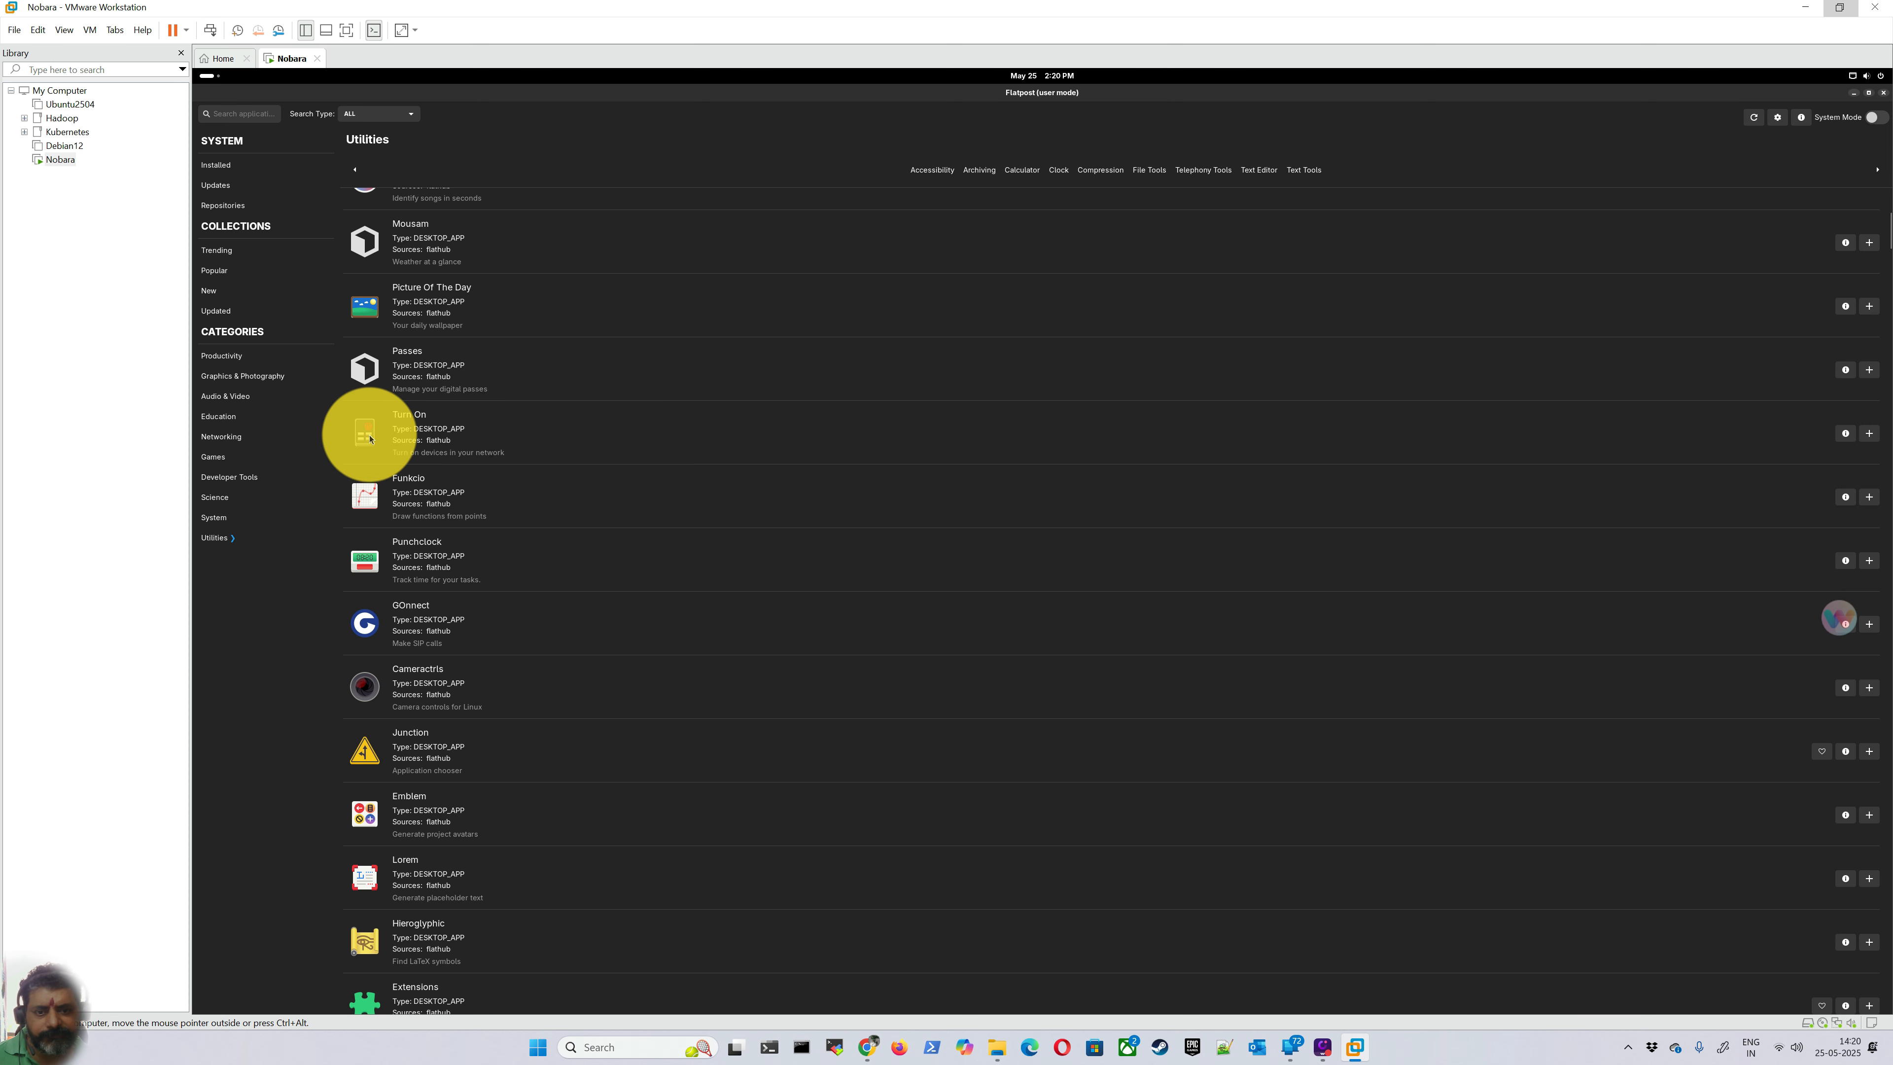
click(1870, 437)
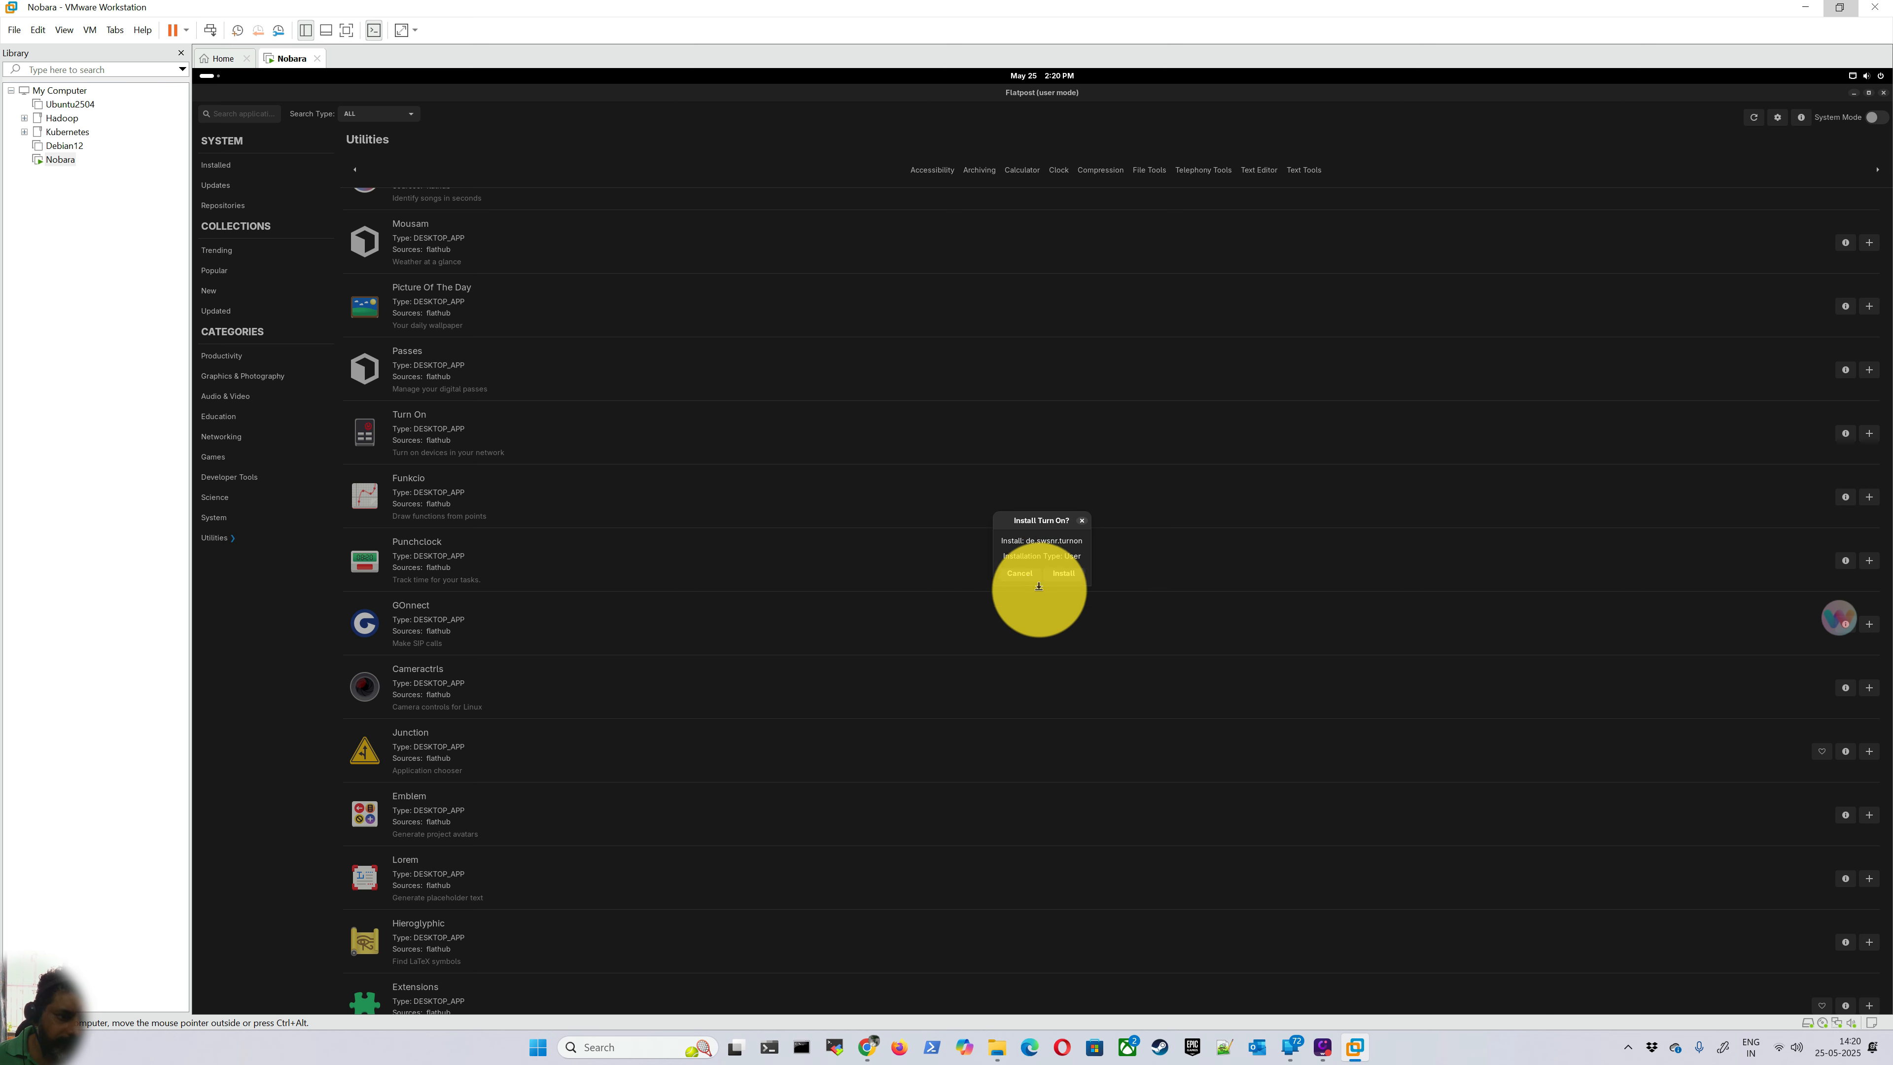
click(1022, 579)
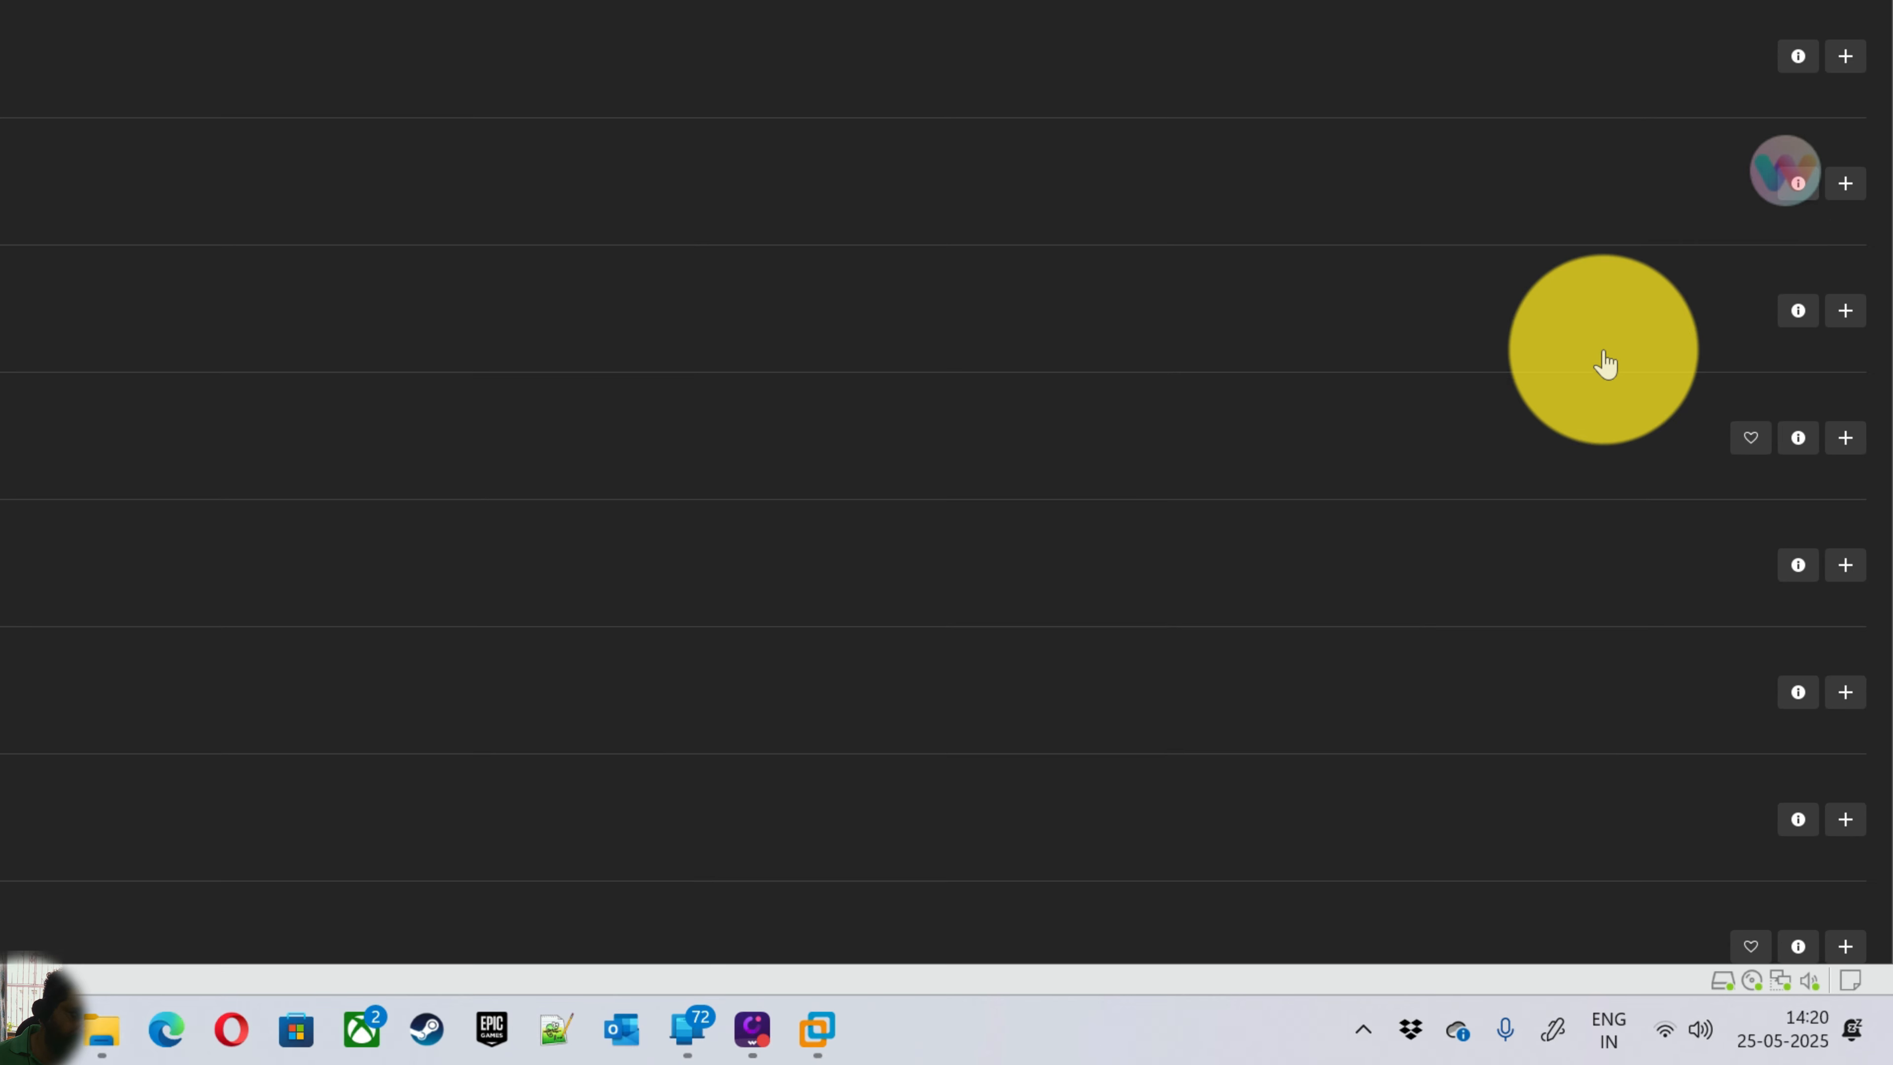
Step: Remove the floating assistant widget that overlays the host screen
right_click(1777, 170)
click(1777, 170)
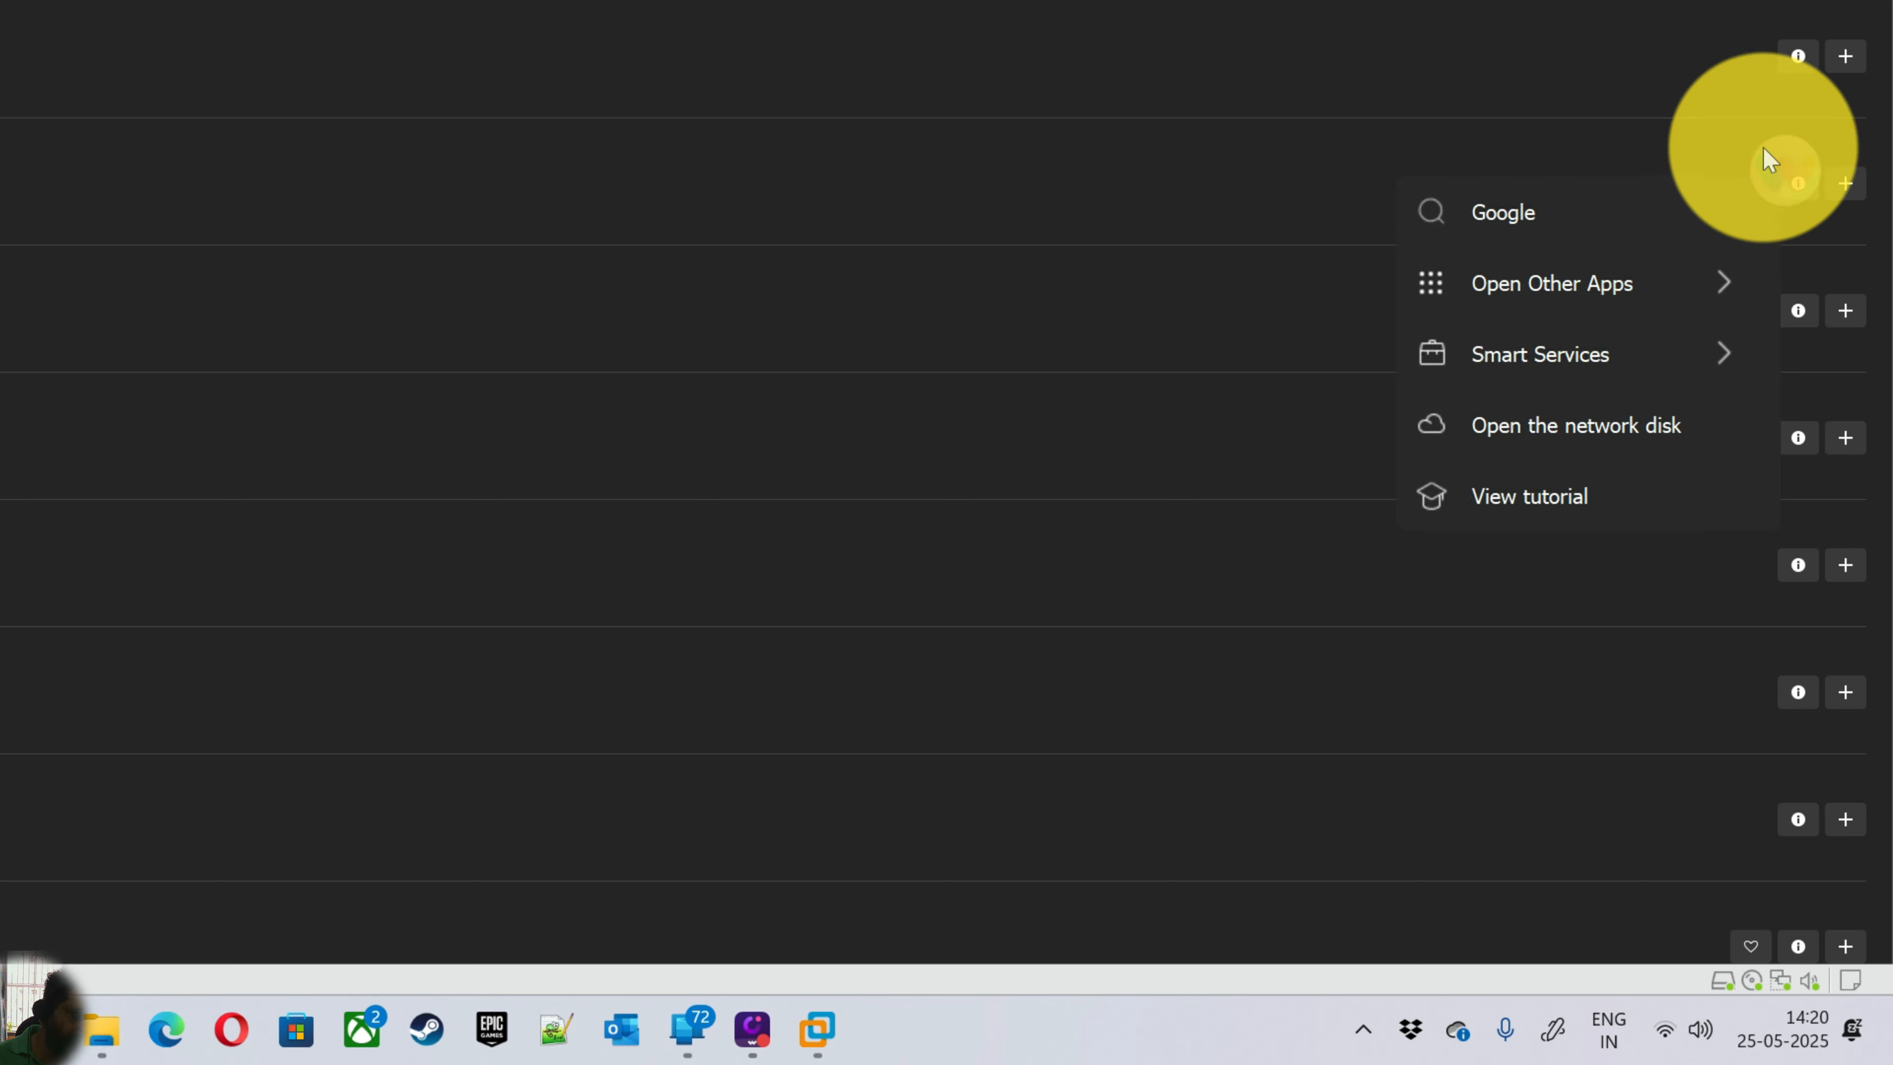
click(1774, 170)
drag(1774, 170, 1582, 361)
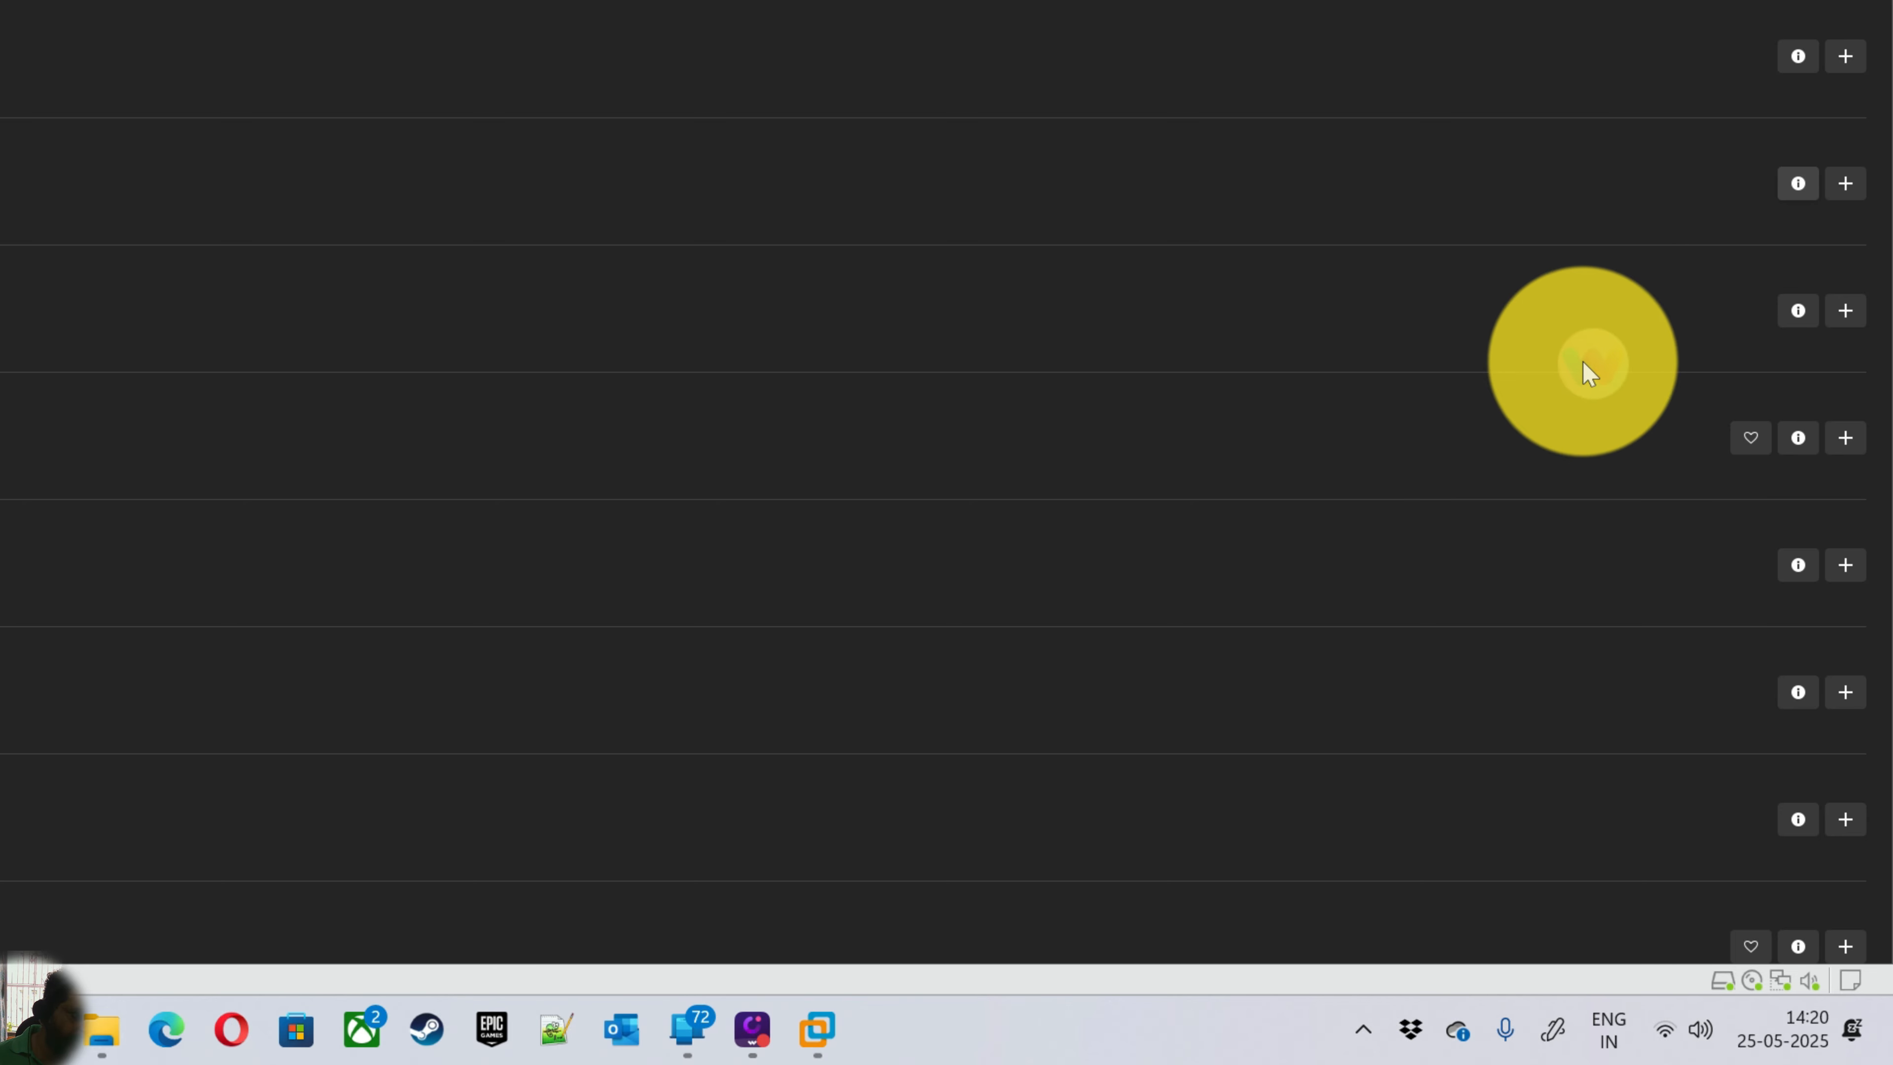
right_click(1583, 361)
click(1375, 567)
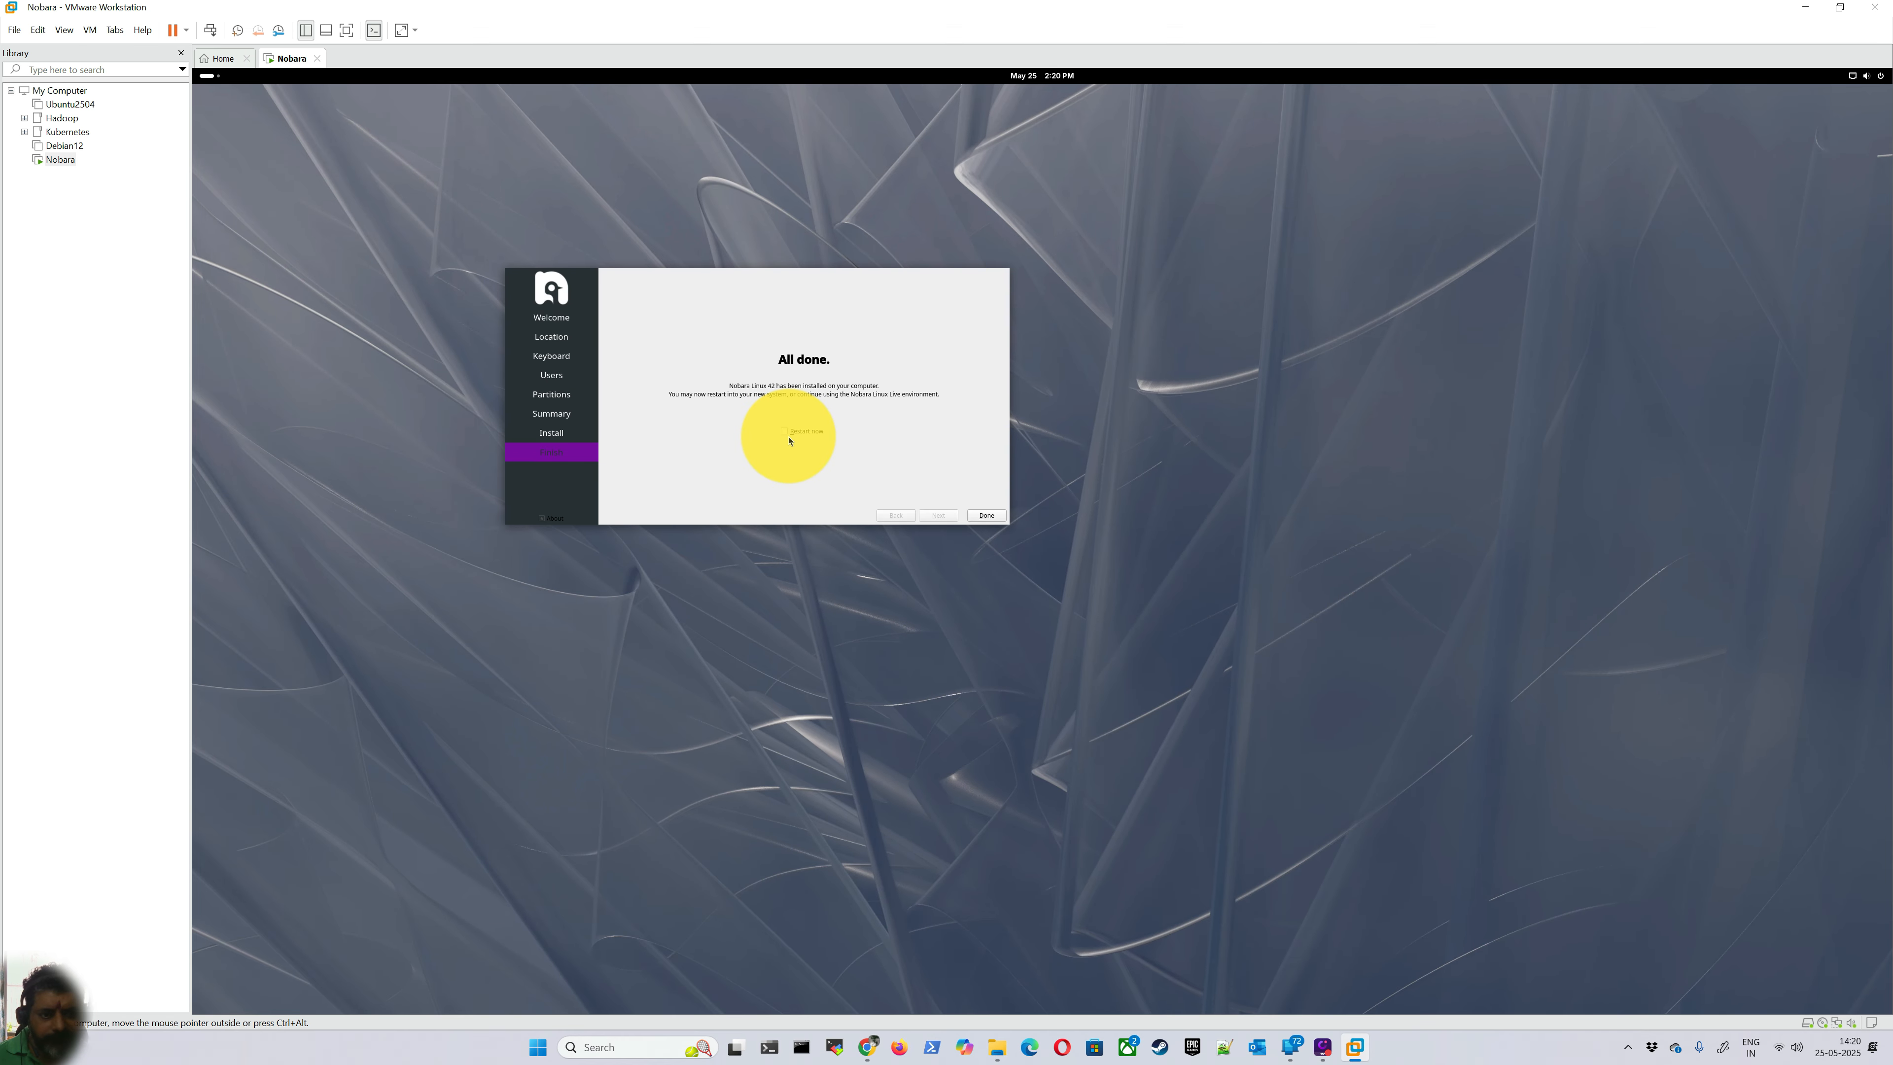
Step: Finish the installer, boot the installed Nobara Linux 42 system from its default entry and select the user account to log in
click(991, 515)
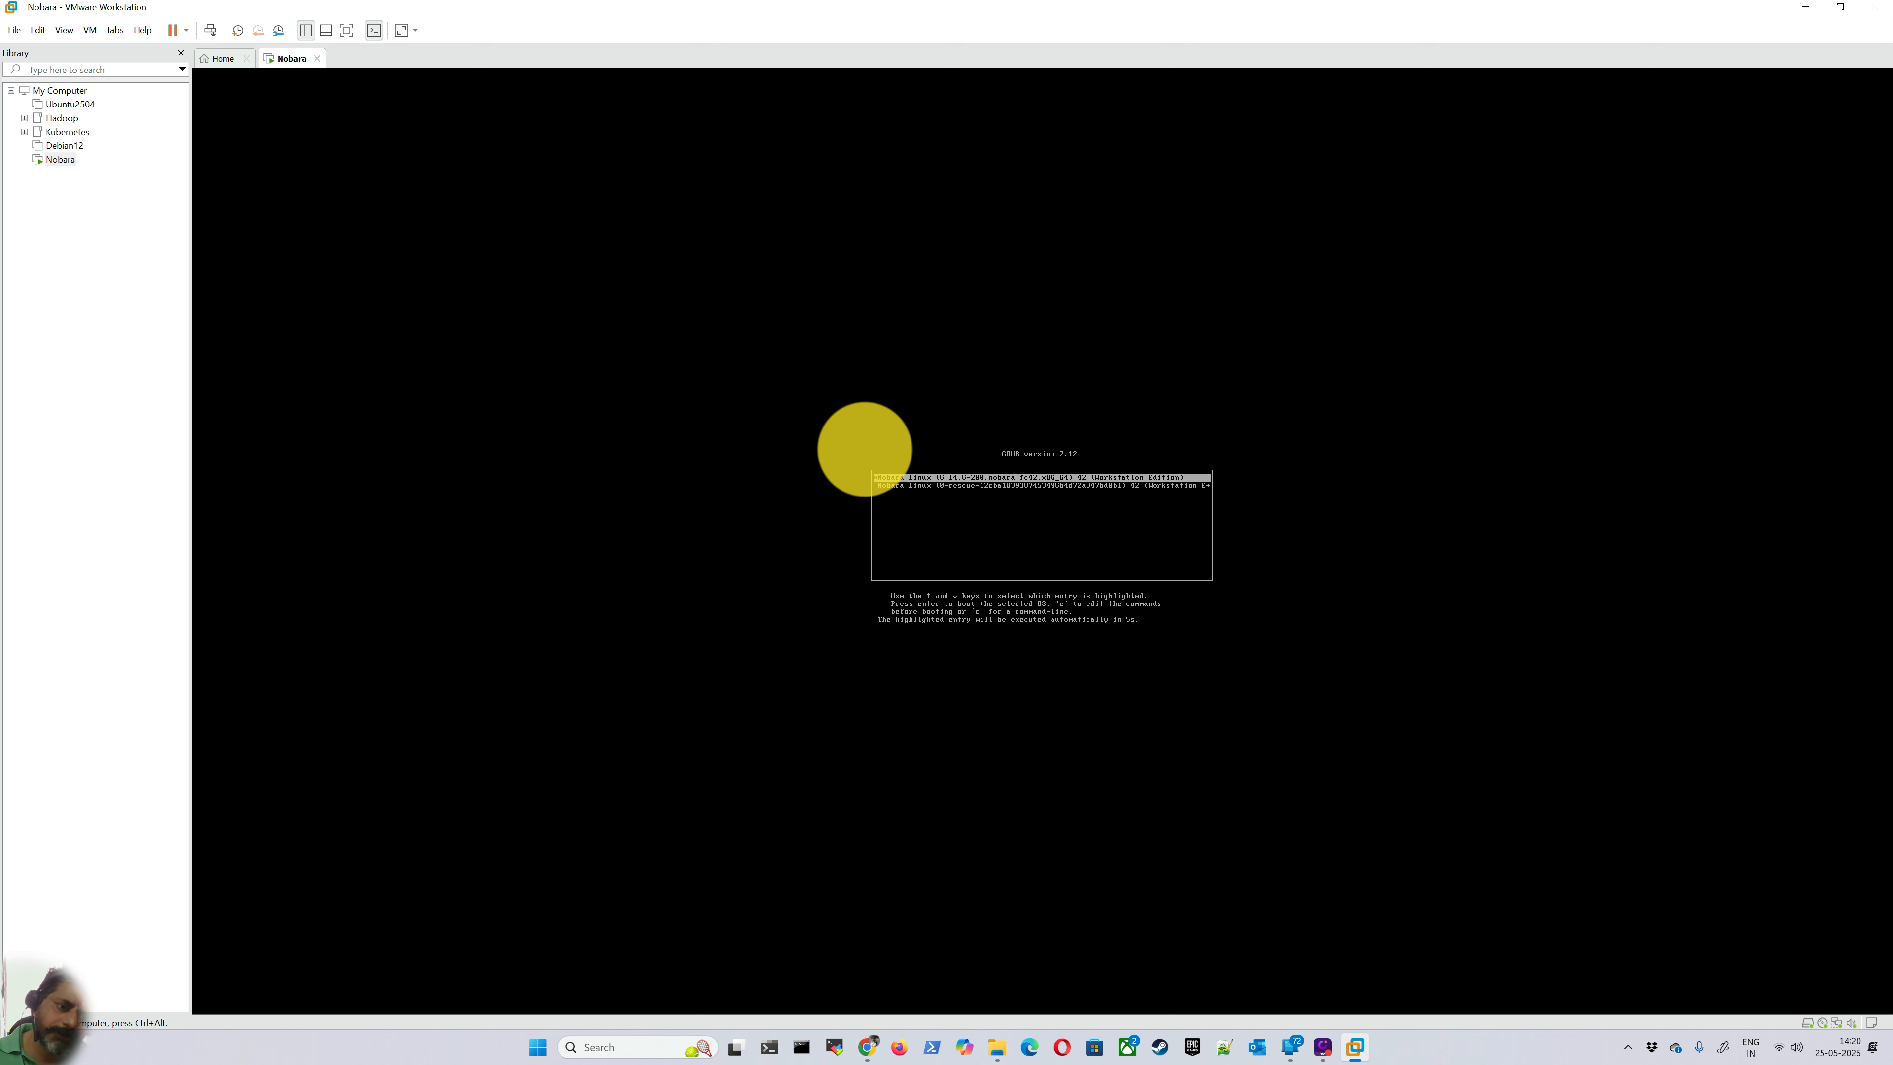
key(Return)
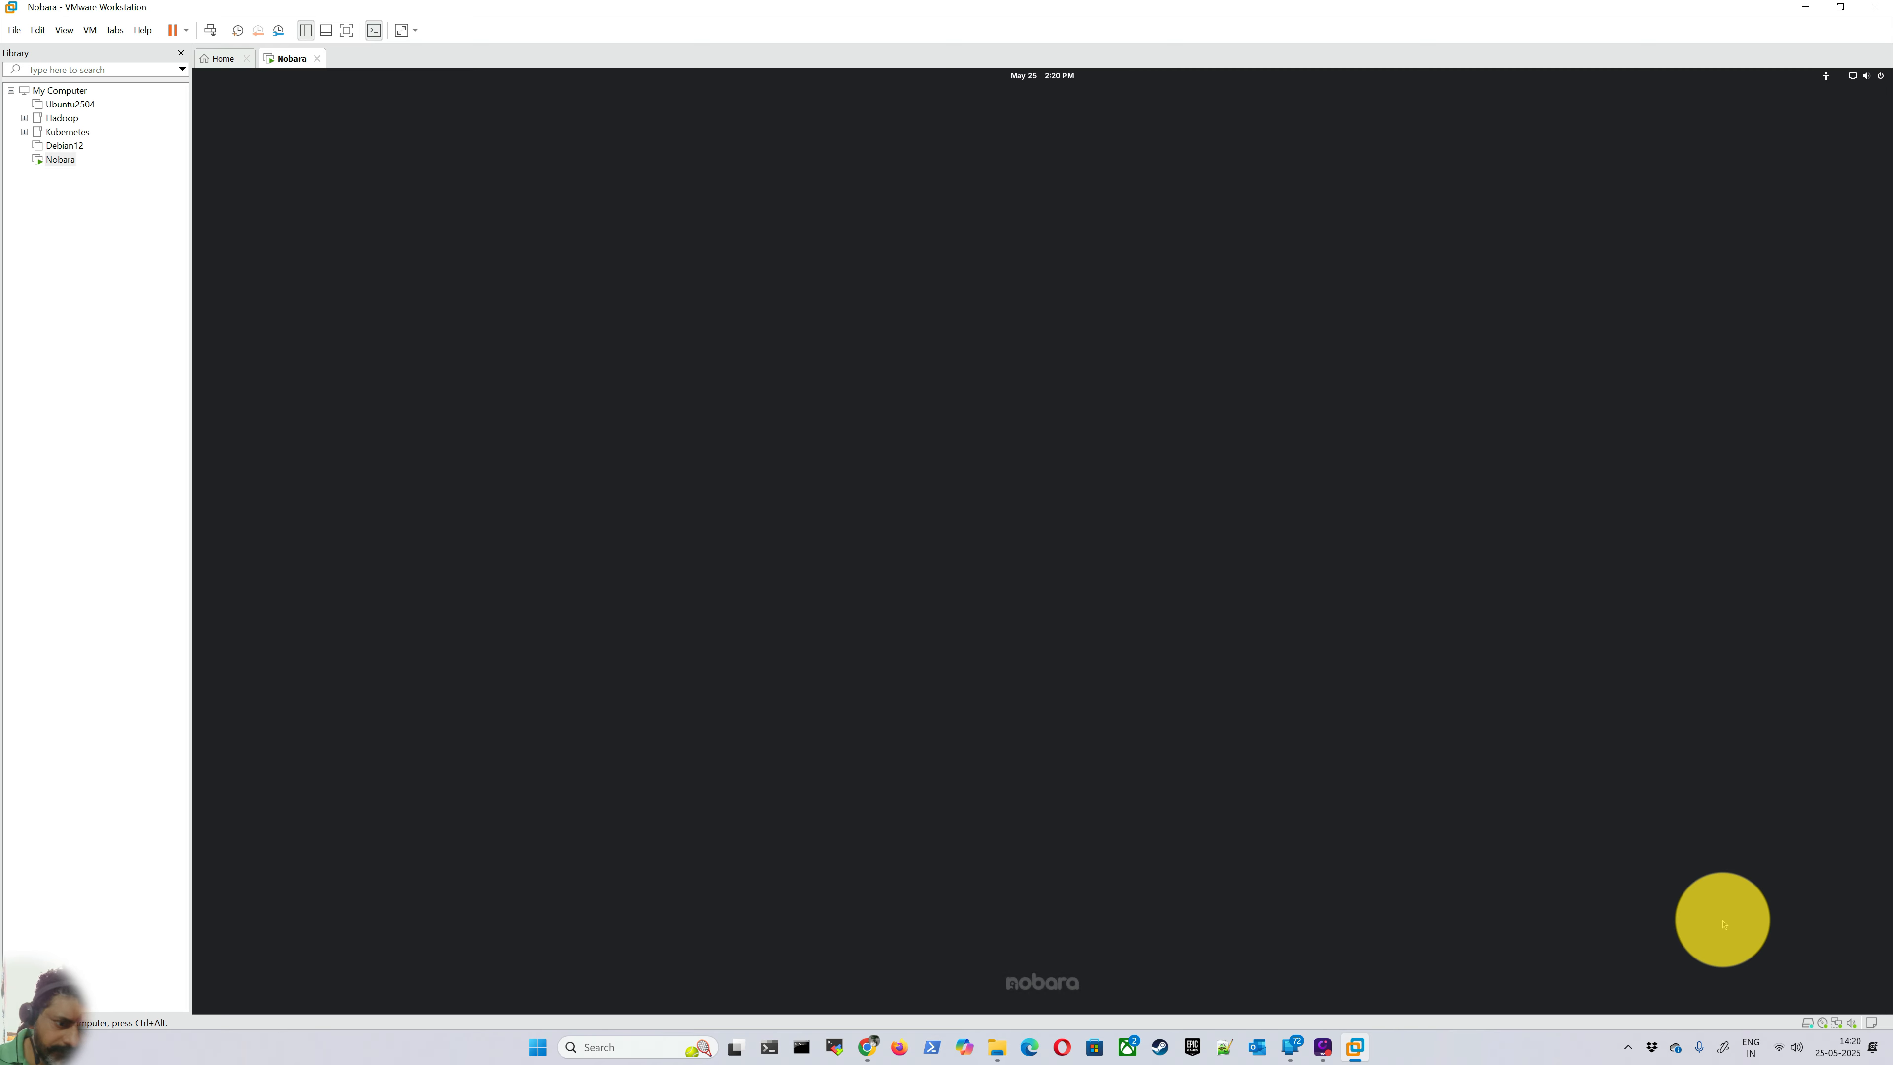
click(1042, 521)
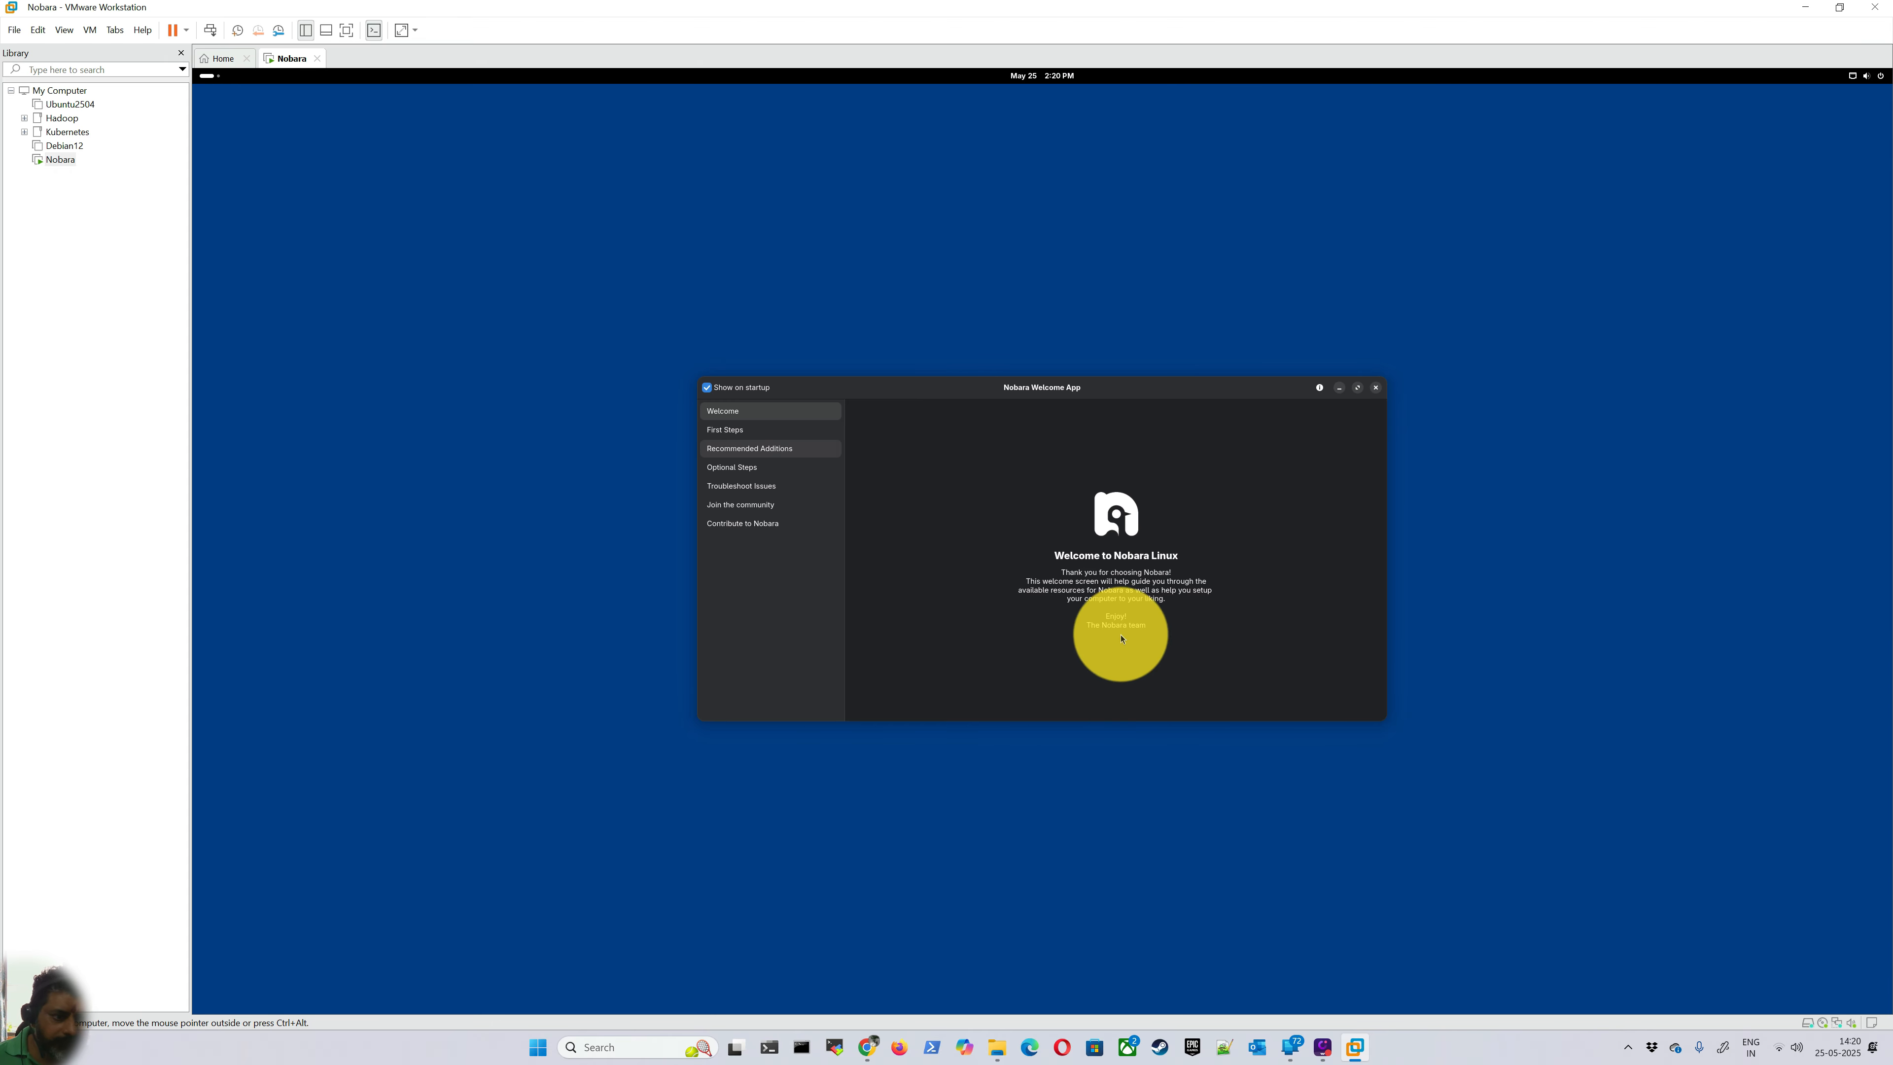
Step: View the First Steps page of the Nobara Welcome App
click(726, 430)
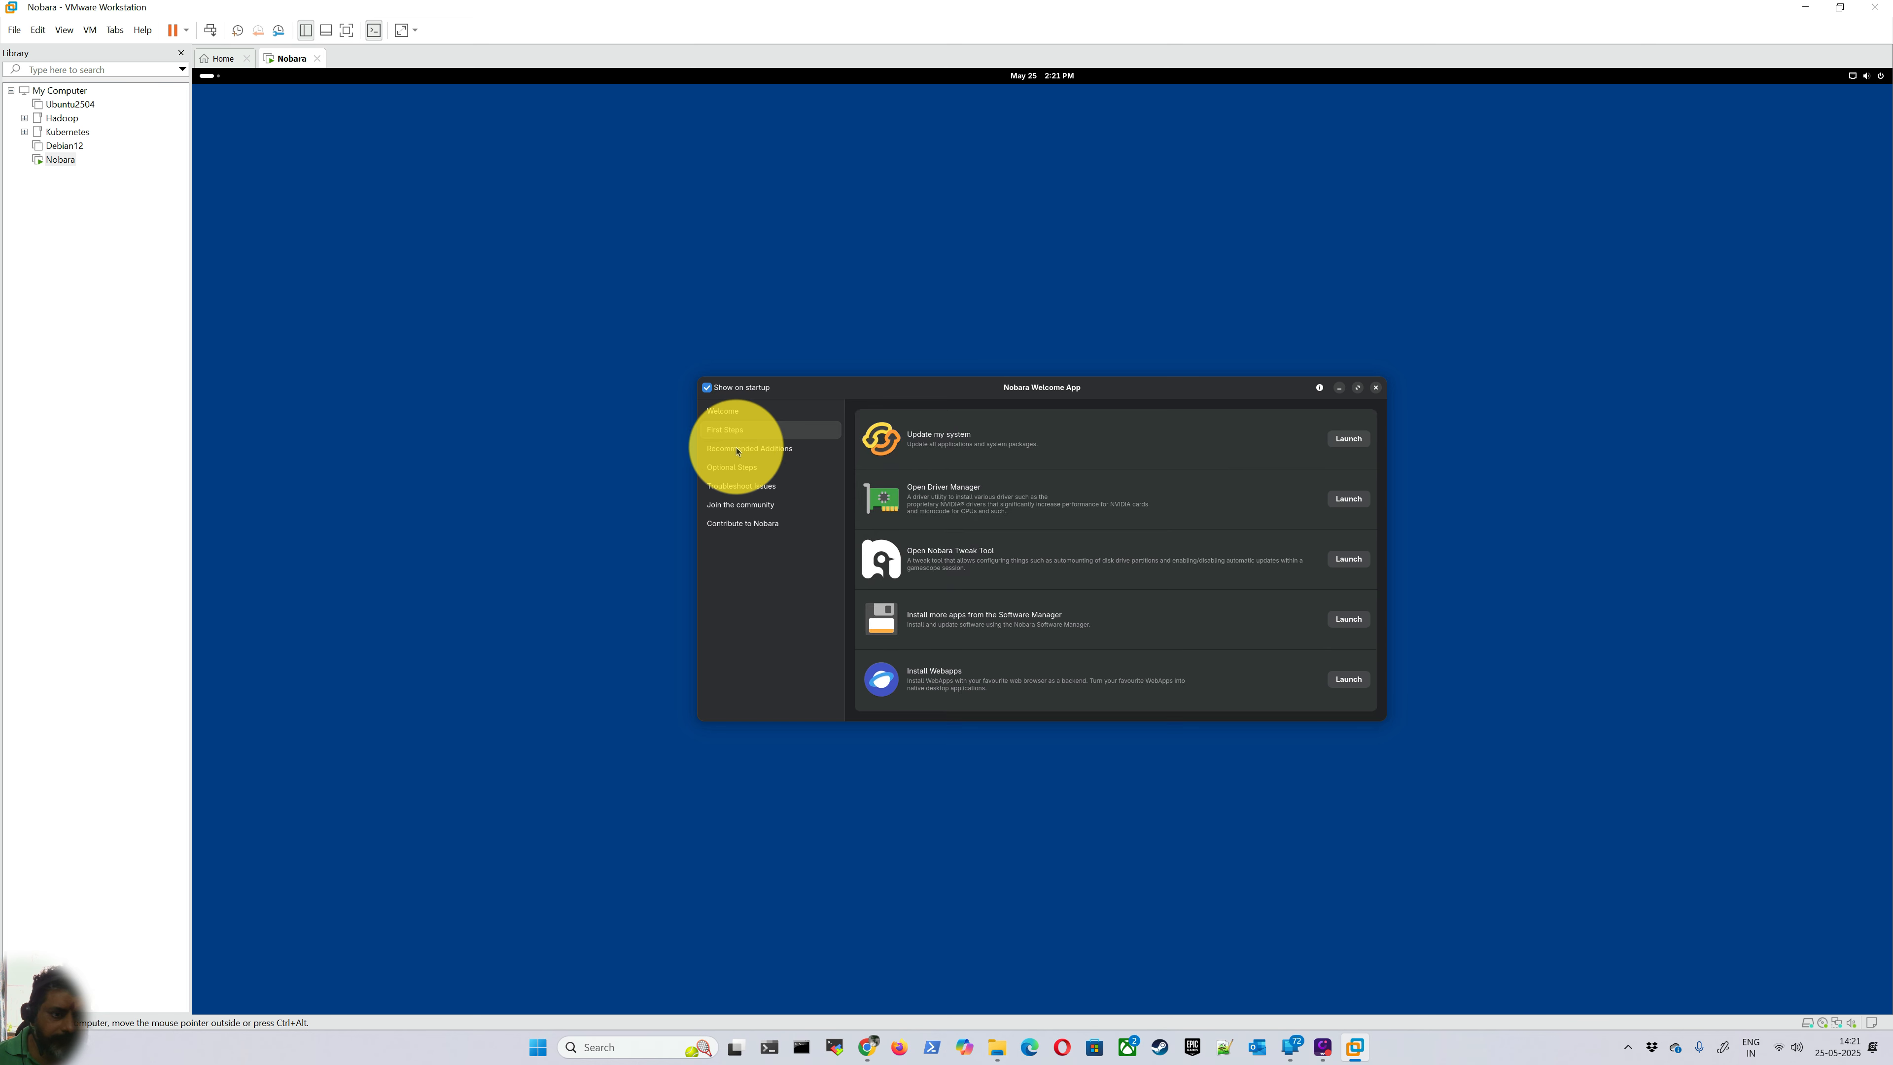